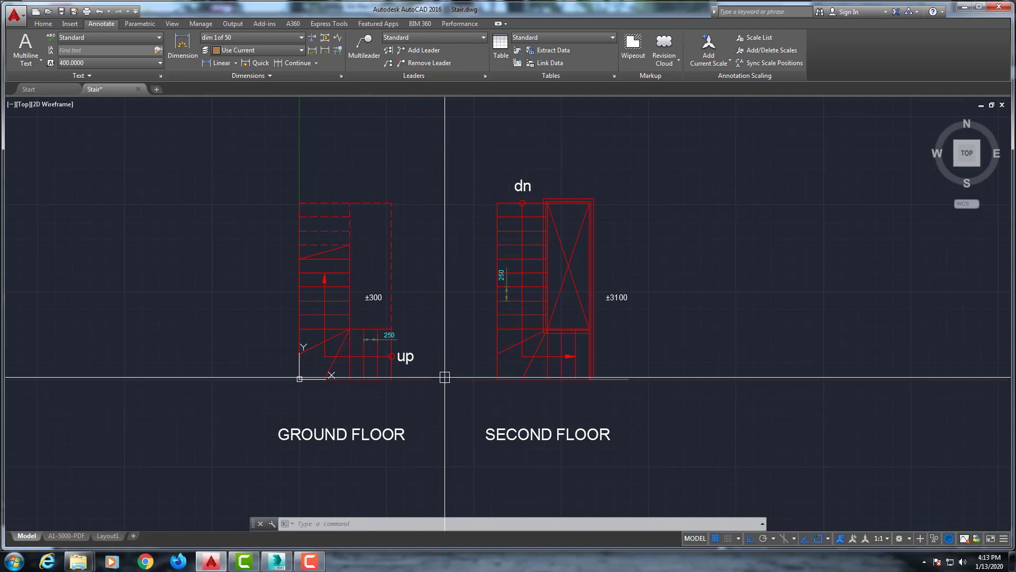
Step: Open and close AutoCAD's Drawing Units dialog, dismissing the lighting warning
type("n")
key("Return")
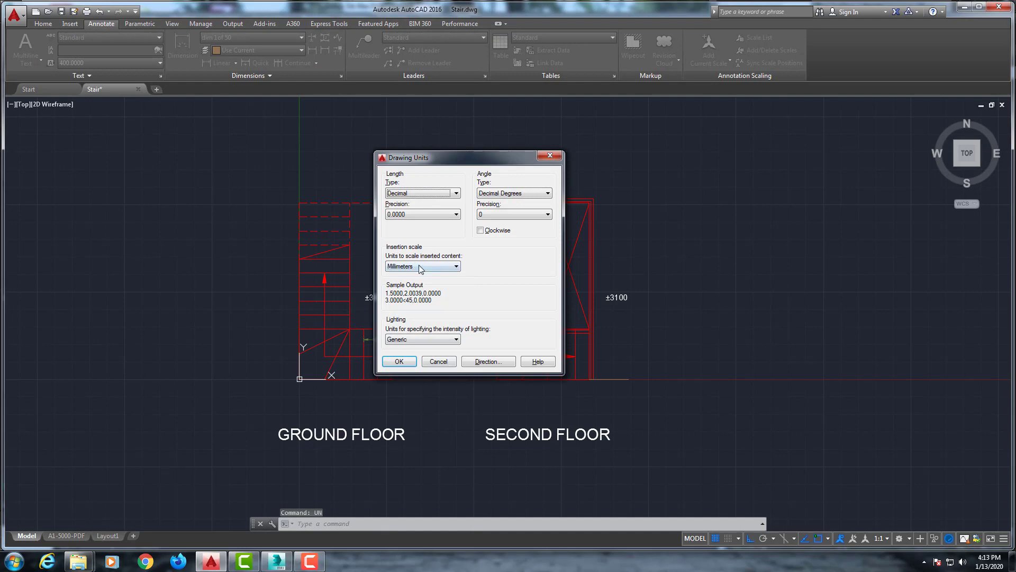
left_click(439, 362)
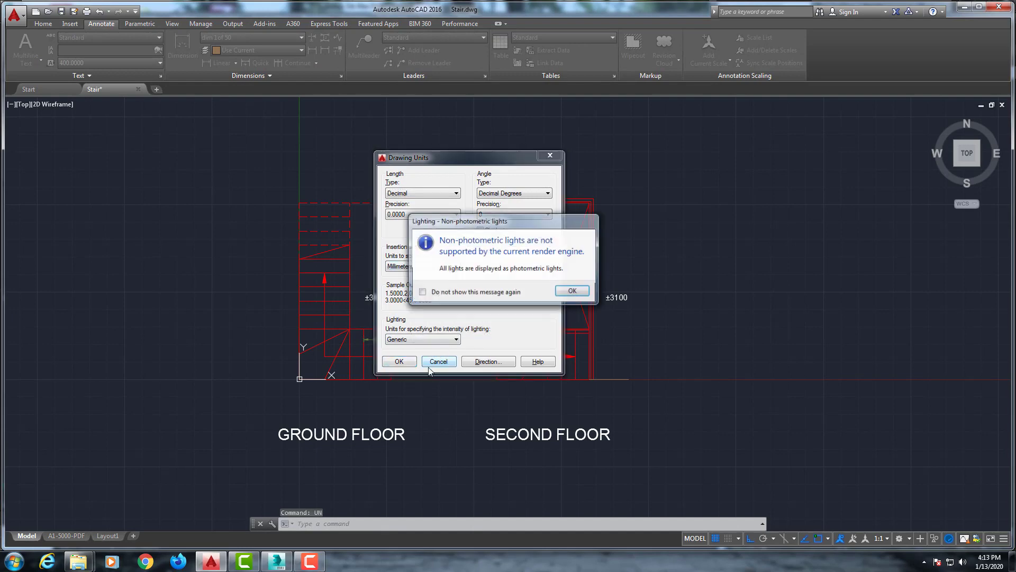
left_click(567, 294)
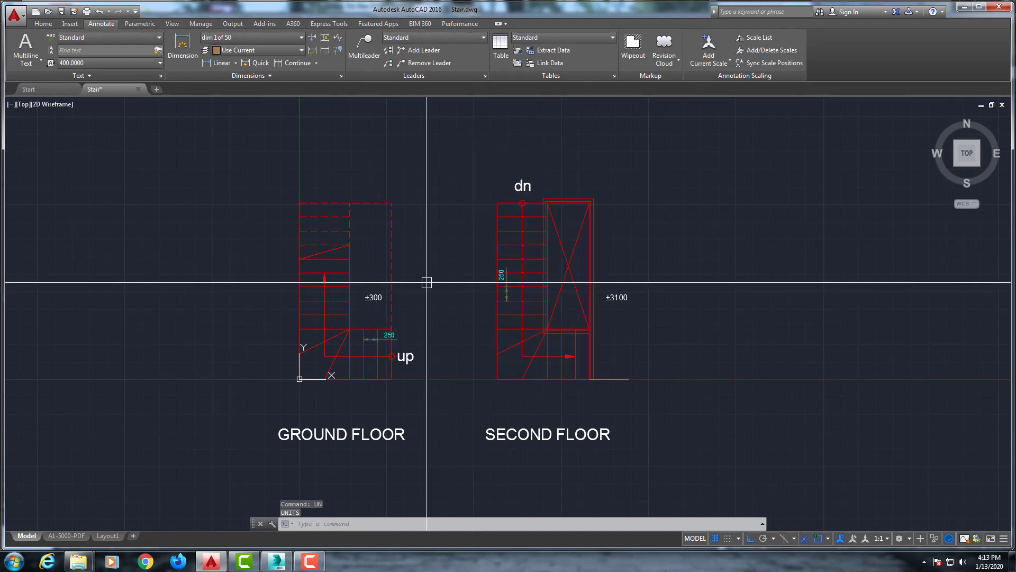
Step: Reopen Drawing Units with UN, accept Millimeters insertion scale, and switch to 3ds Max
type("un")
key("Return")
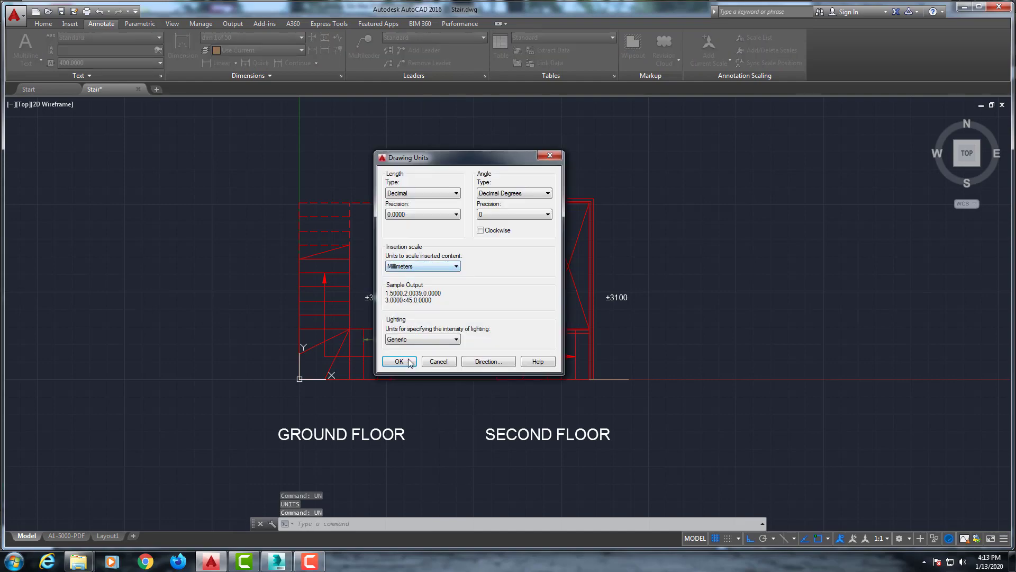
left_click(398, 361)
left_click(277, 561)
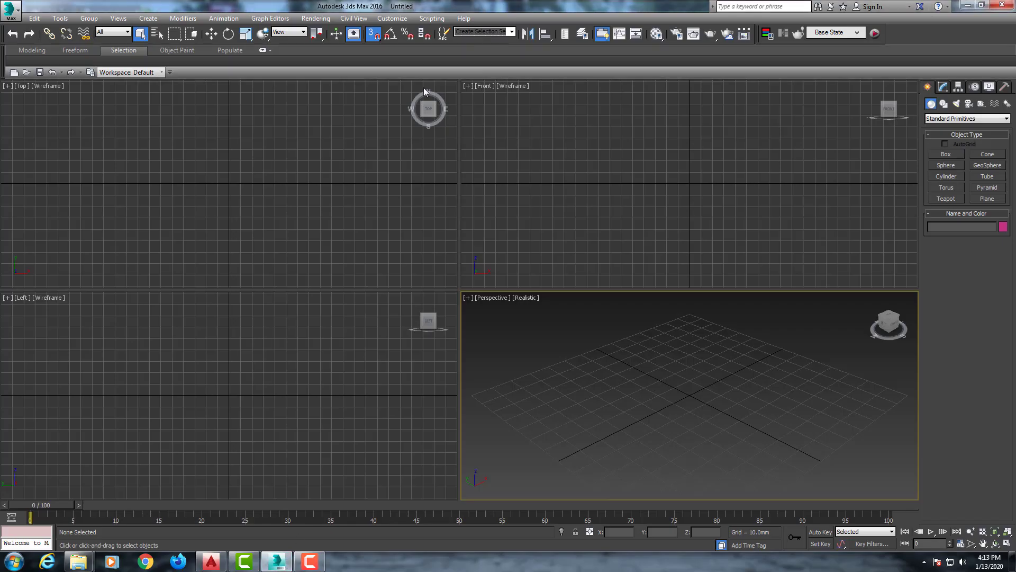
left_click(375, 19)
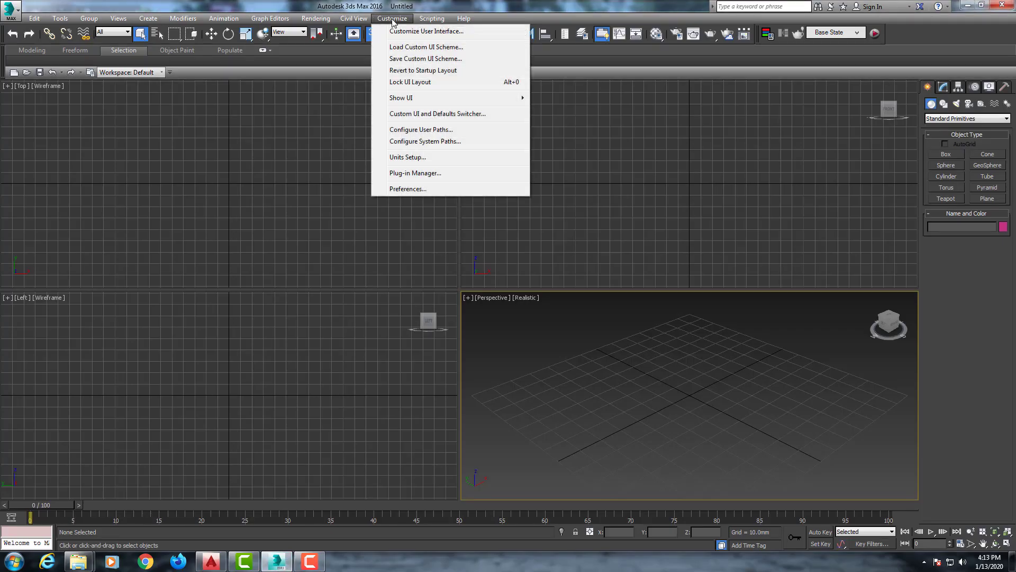
left_click(406, 156)
left_click(508, 194)
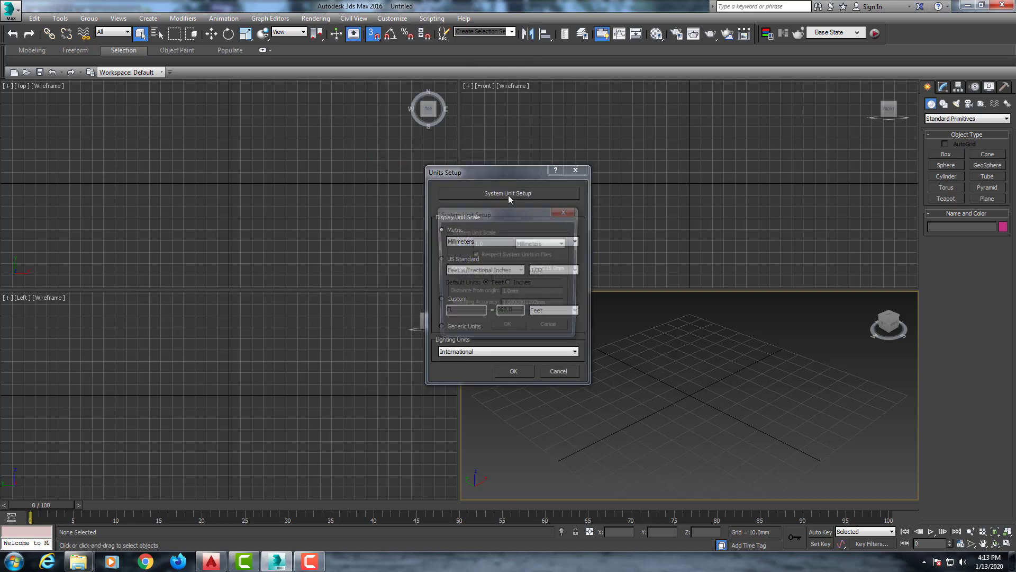
left_click(512, 370)
left_click(14, 16)
mouse_move(42, 221)
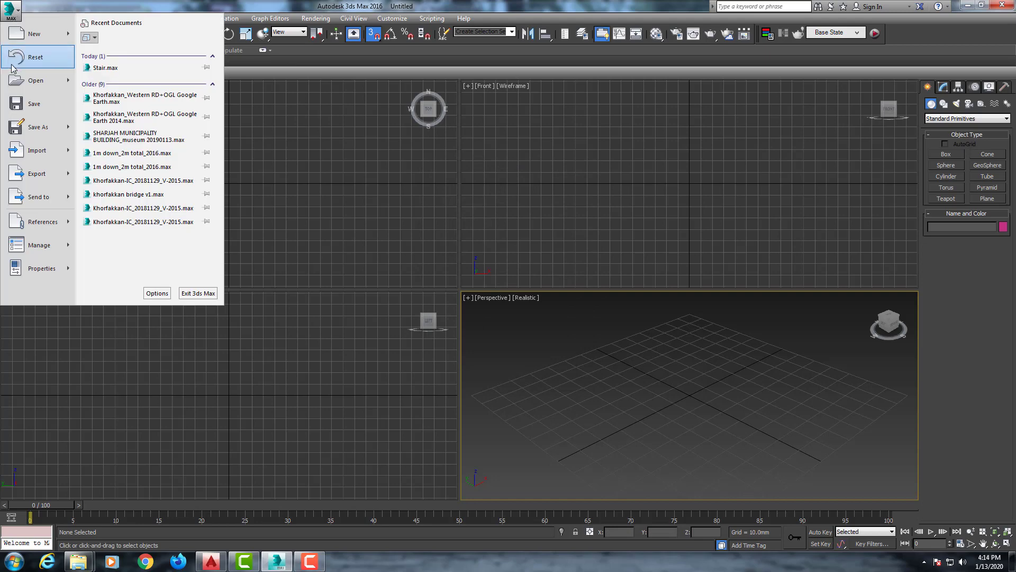
Step: Attach Stair.dwg to the scene through Manage Links
left_click(154, 162)
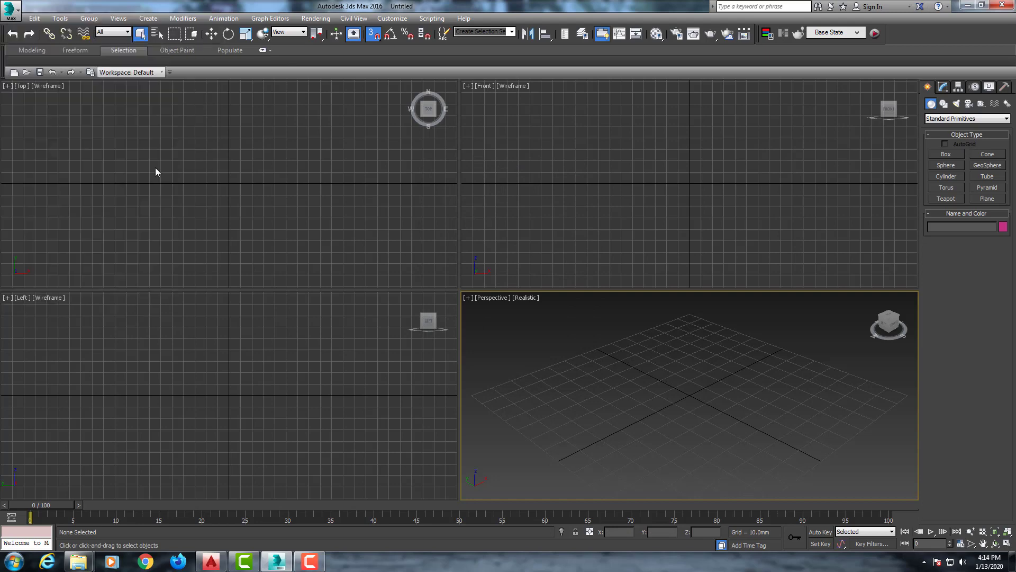
left_click(430, 223)
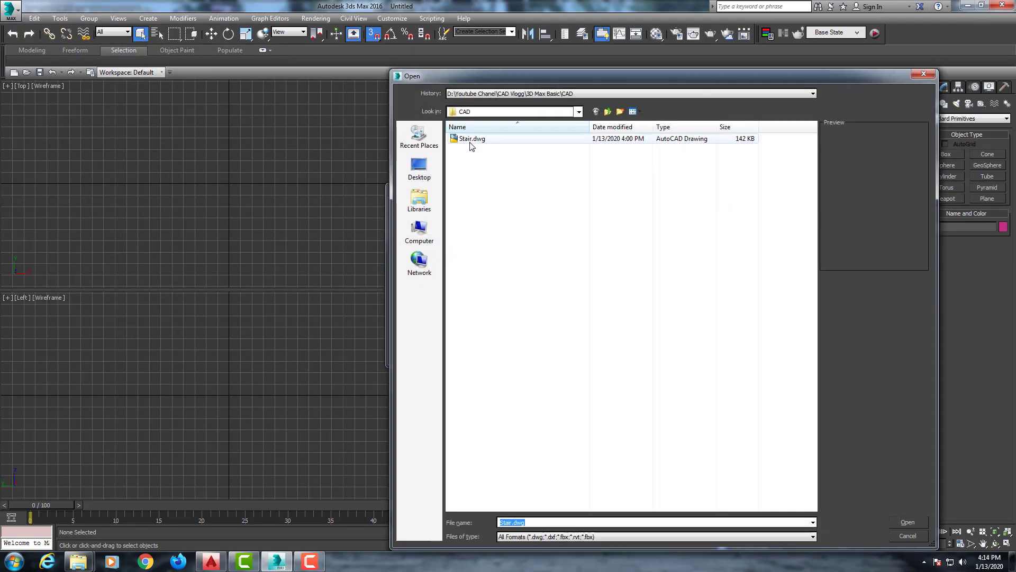
double_click(470, 138)
left_click(530, 346)
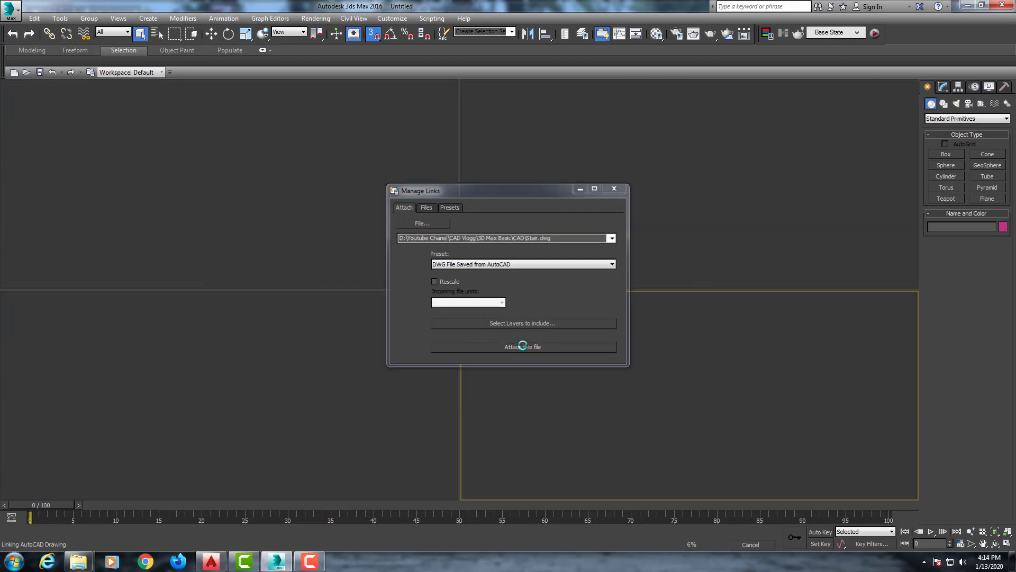
left_click(615, 188)
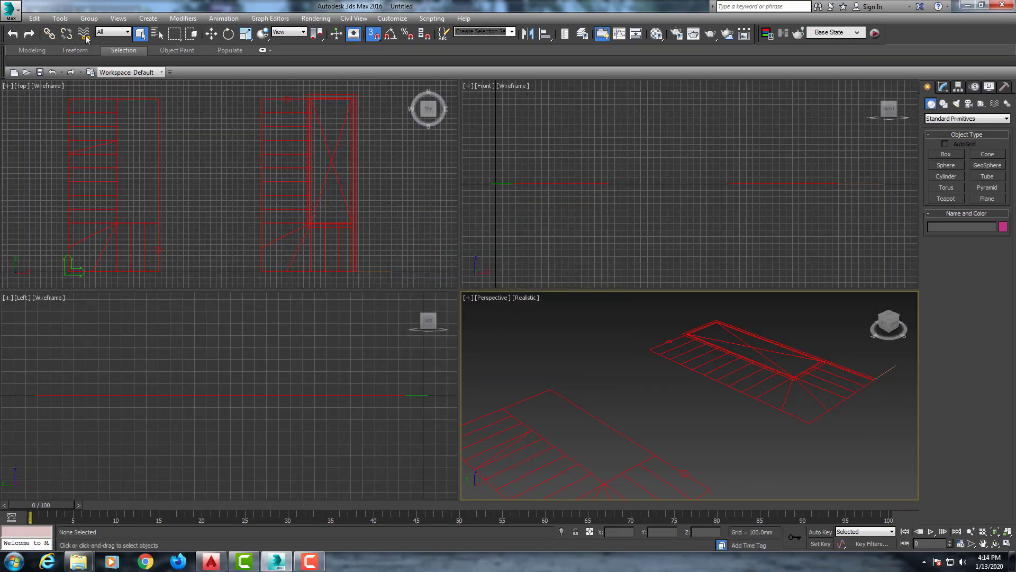
Step: Save the scene as Stair.max in the 3D Max folder, replacing the existing file
left_click(13, 18)
left_click(29, 105)
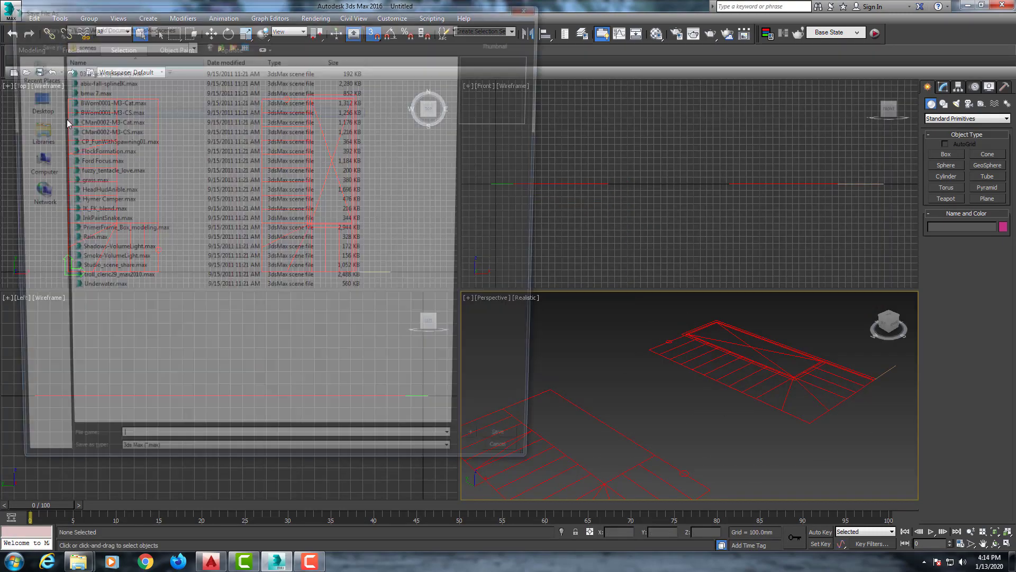
left_click(204, 25)
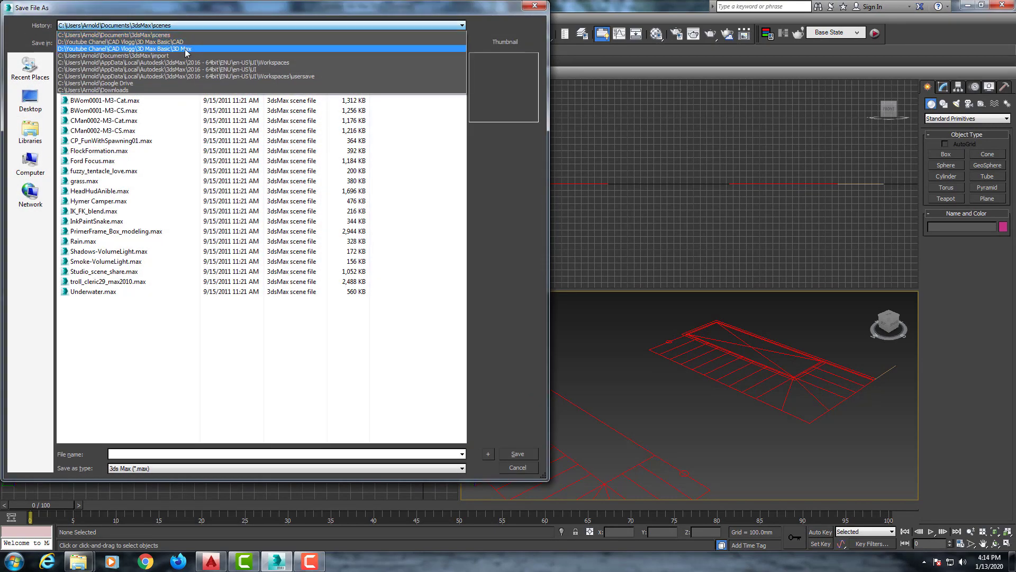
left_click(158, 39)
left_click(86, 69)
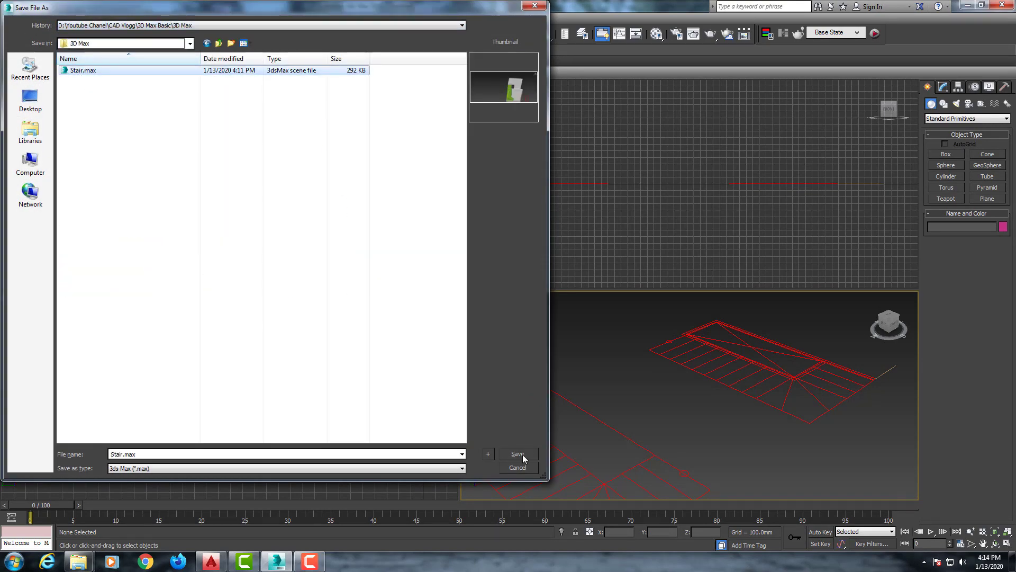
left_click(522, 454)
left_click(551, 320)
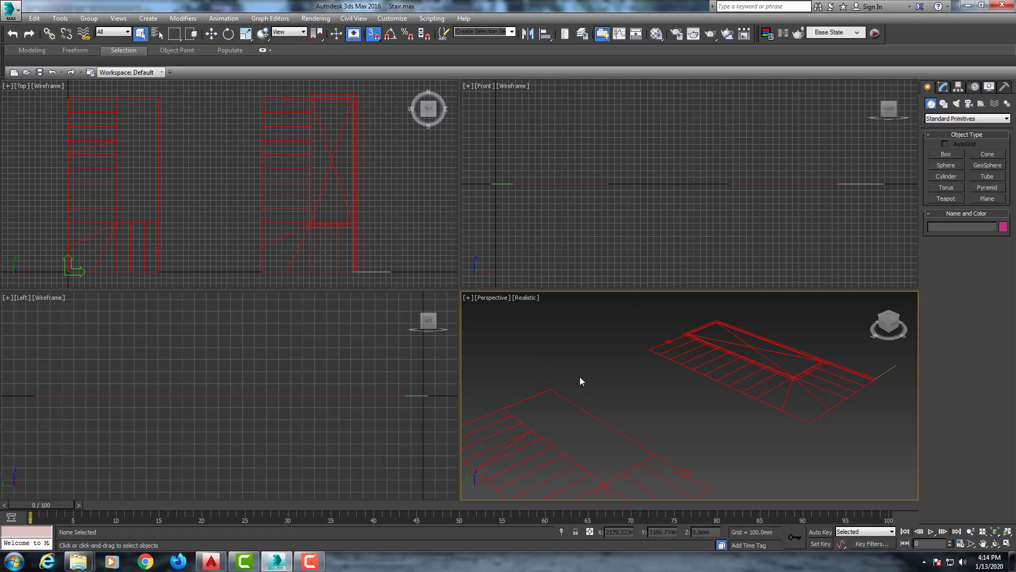
Step: Maximize the Perspective viewport, orbit around the linked stair plans, then return to AutoCAD
middle_click_drag(574, 382, 579, 374)
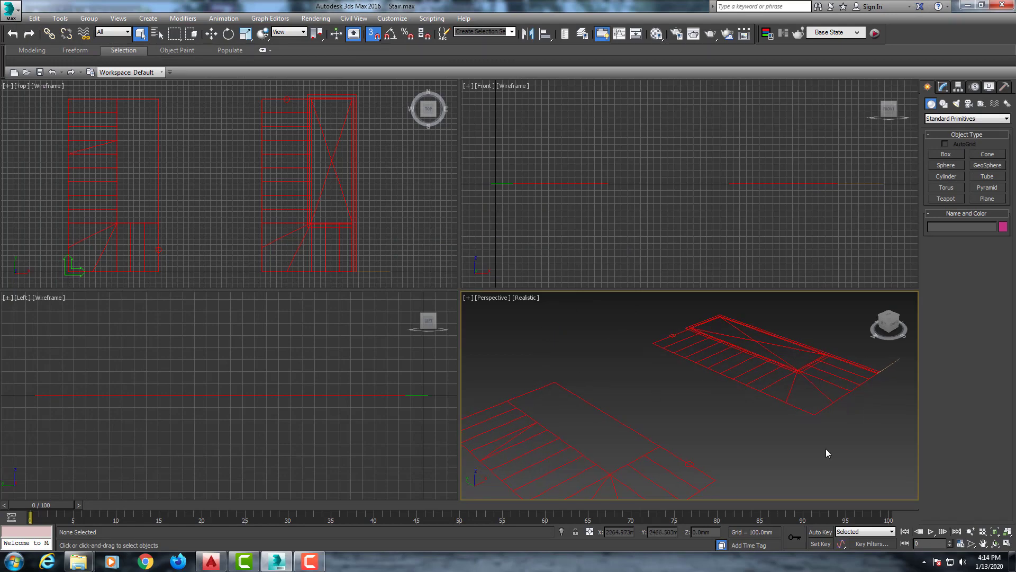
left_click(1007, 532)
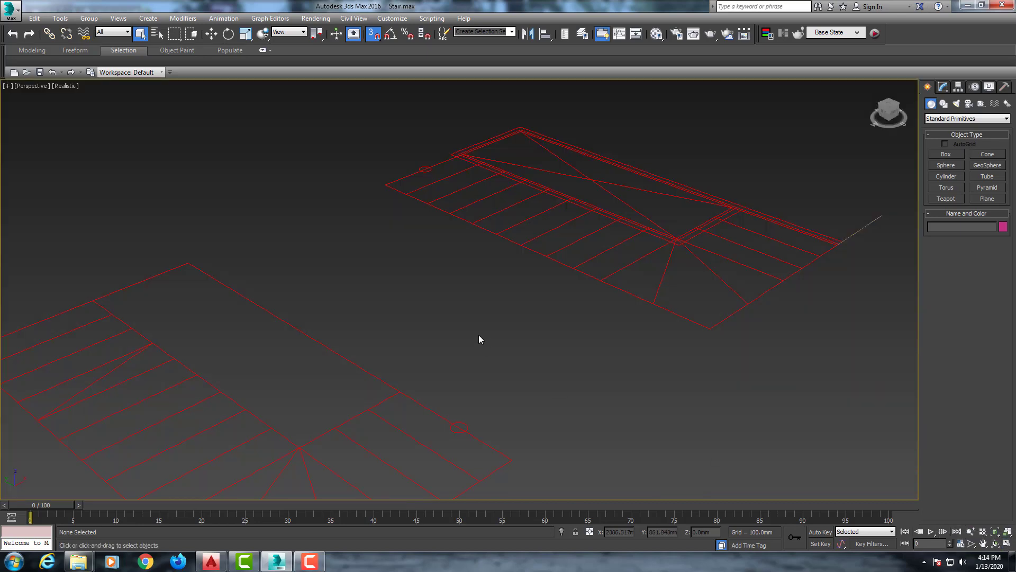
mouse_move(509, 324)
middle_mouse_down("alt")
mouse_move(463, 356)
mouse_move(419, 358)
mouse_move(473, 363)
mouse_move(448, 366)
middle_mouse_up("alt")
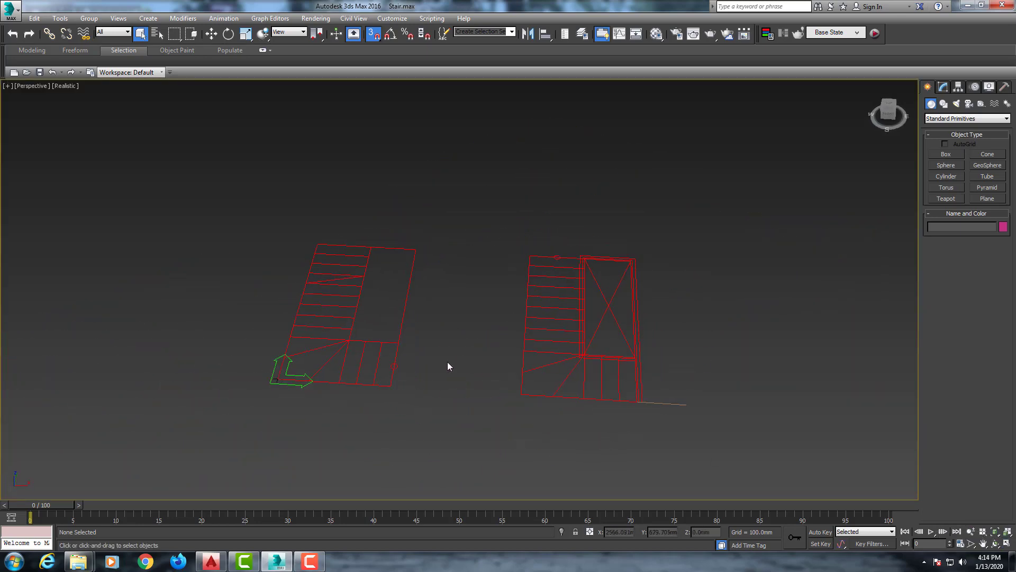
left_click(212, 561)
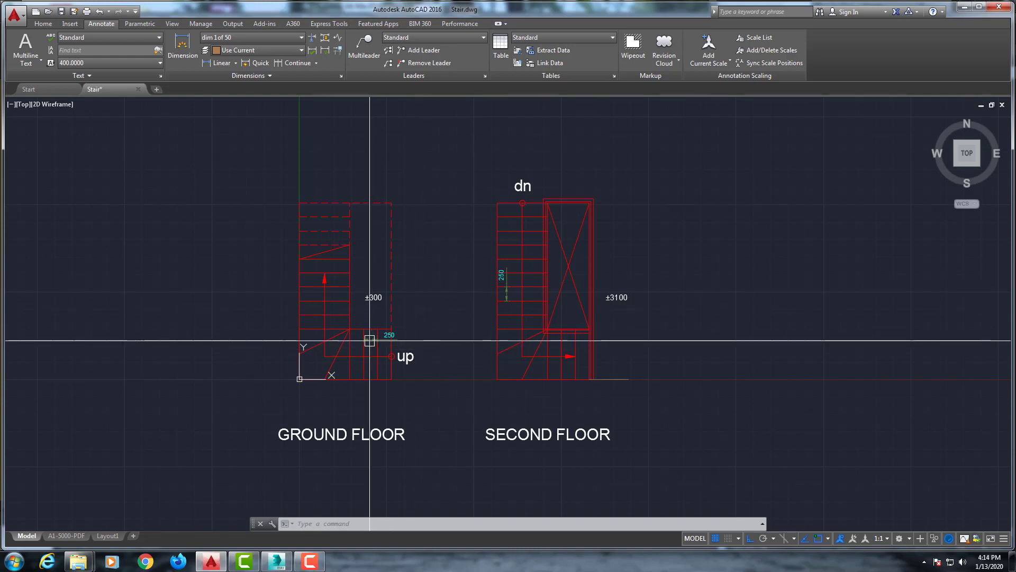
scroll(368, 340, "up", 3)
scroll(371, 348, "up", 2)
scroll(371, 349, "up", 2)
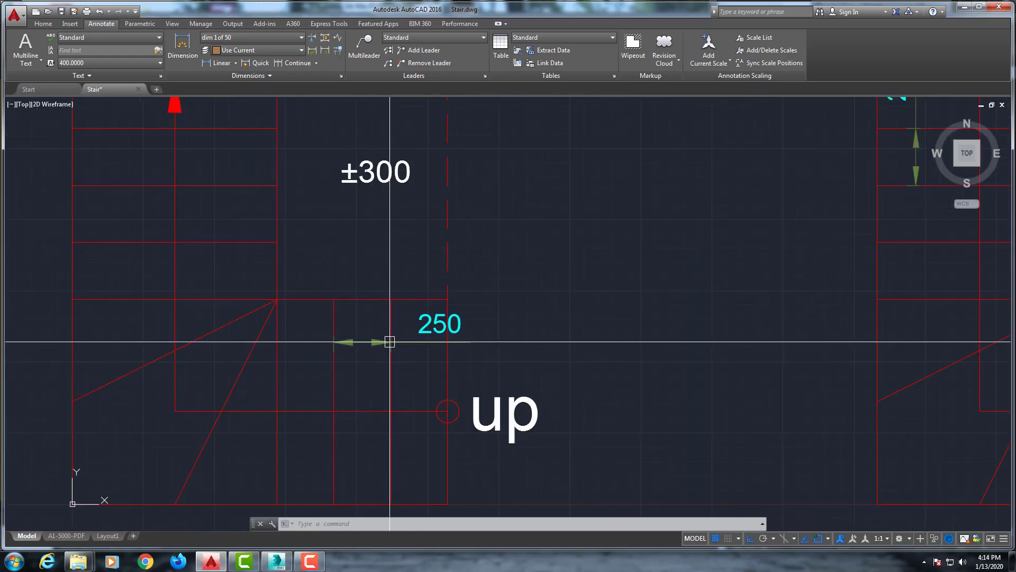
middle_click_drag(371, 344, 380, 375)
scroll(373, 352, "down", 2)
scroll(373, 382, "up", 2)
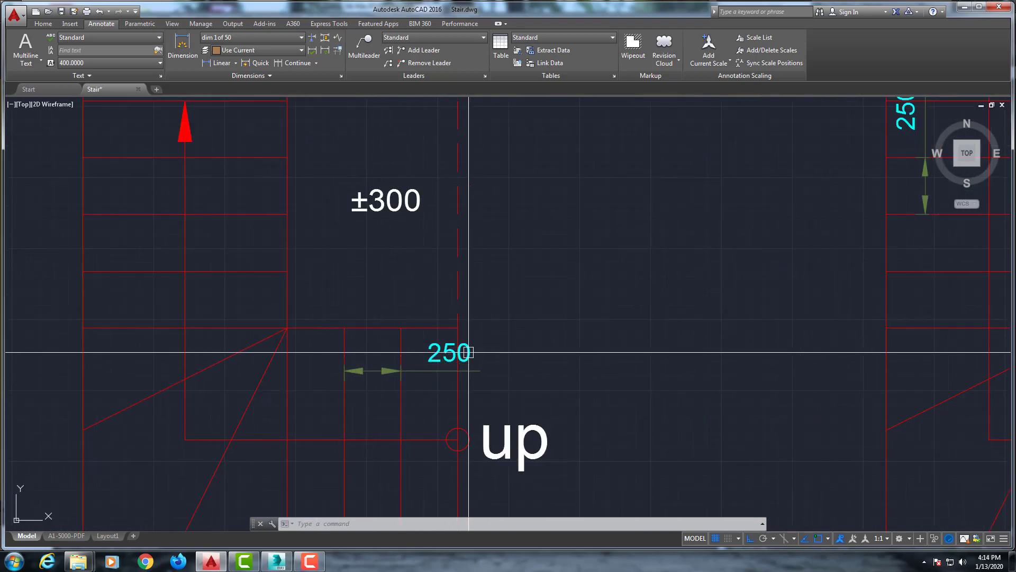
scroll(460, 349, "down", 2)
middle_click_drag(495, 345, 413, 354)
scroll(421, 360, "down", 2)
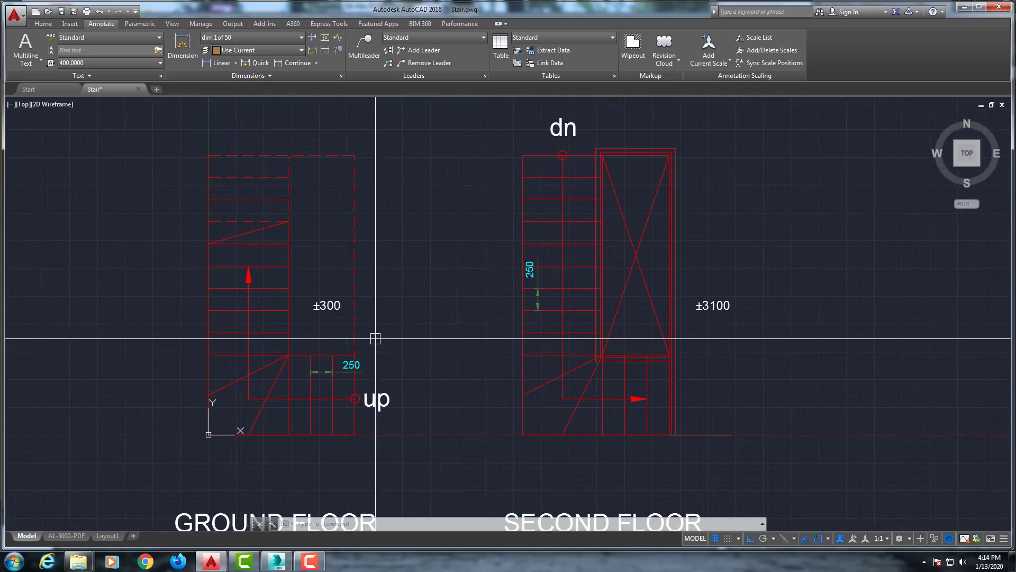
middle_click_drag(484, 329, 464, 336)
scroll(464, 354, "down", 1)
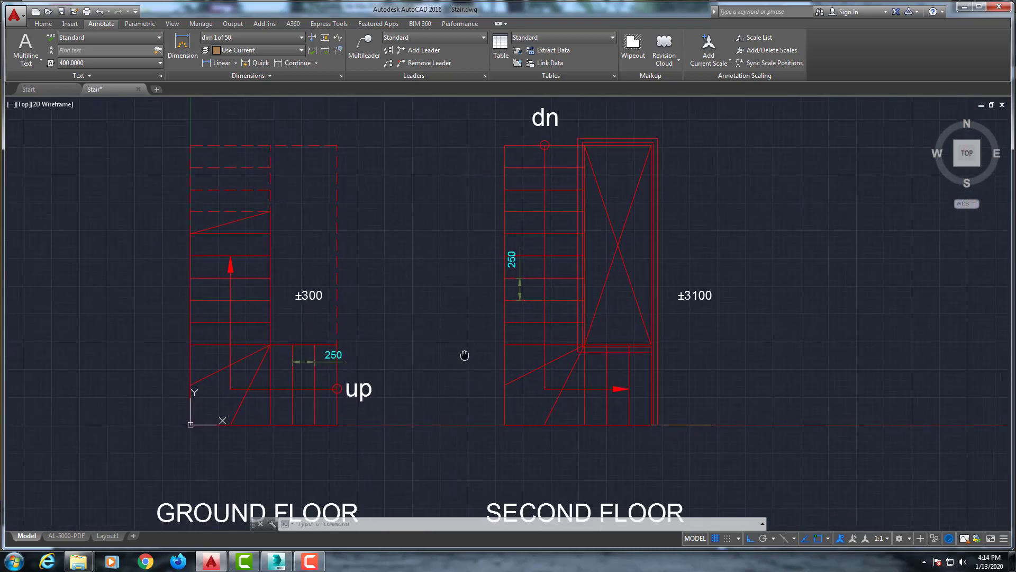
scroll(456, 345, "up", 1)
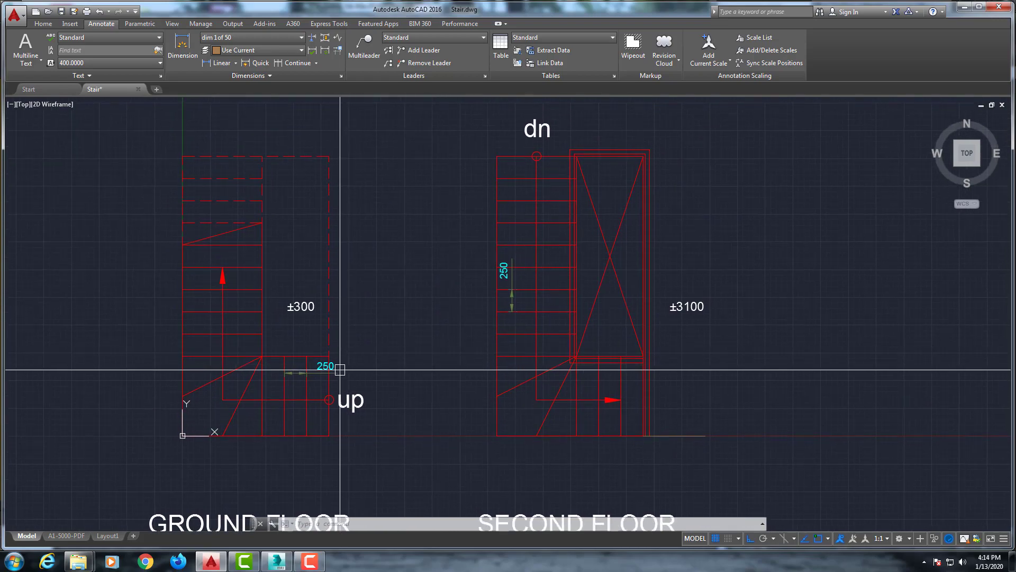
middle_click_drag(312, 337, 375, 333)
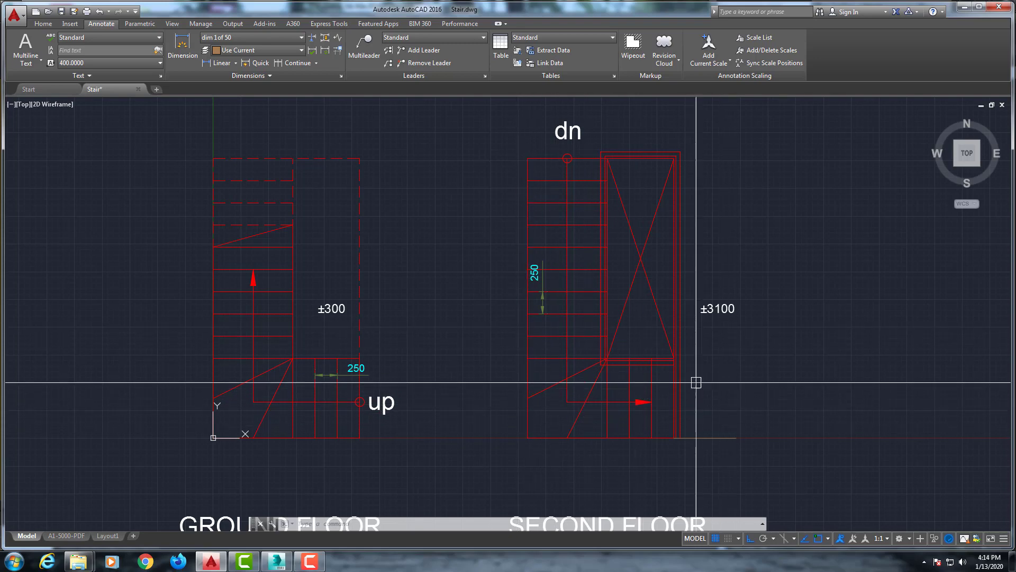
Step: Compute 3100 − 300 = 2800 with CAL, save Stair.dwg, and switch to 3ds Max
type("ca")
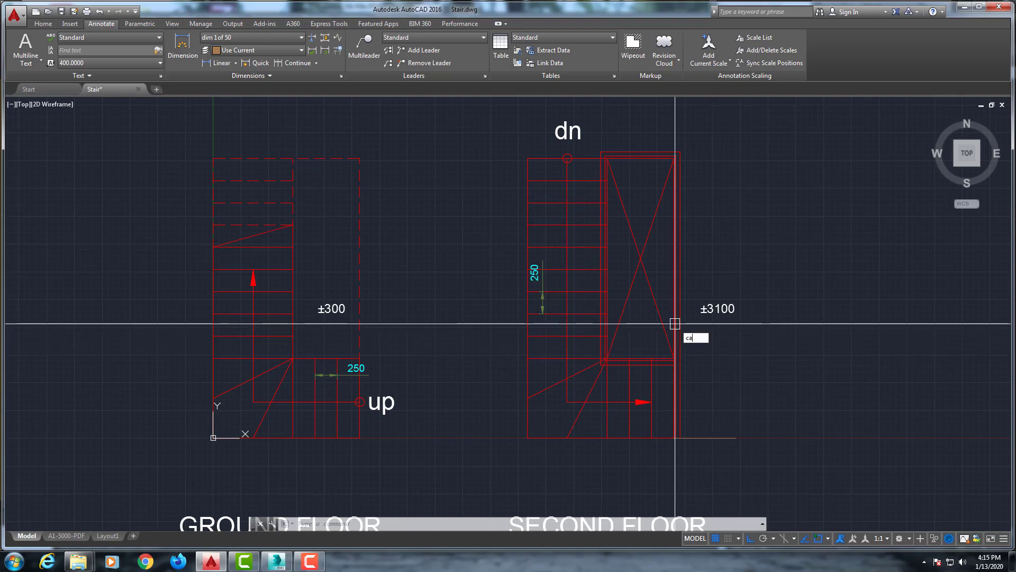
type("l")
key("Return")
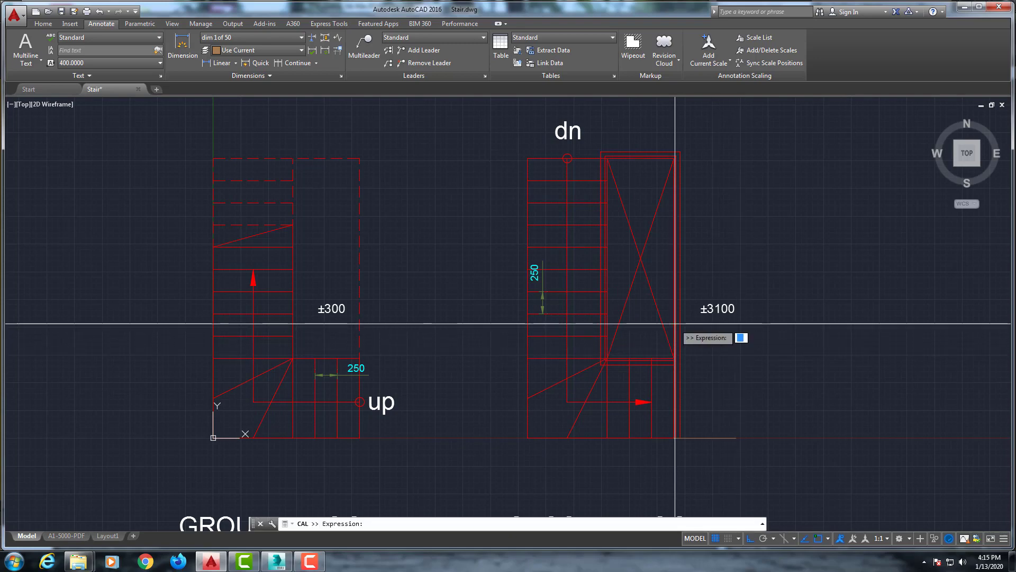
type("3100-300")
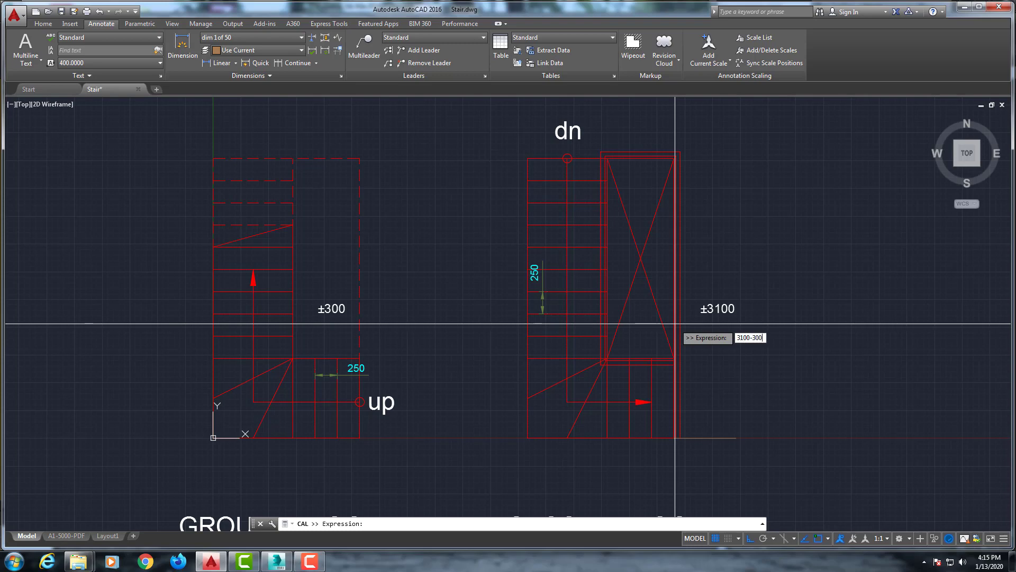
key("Return")
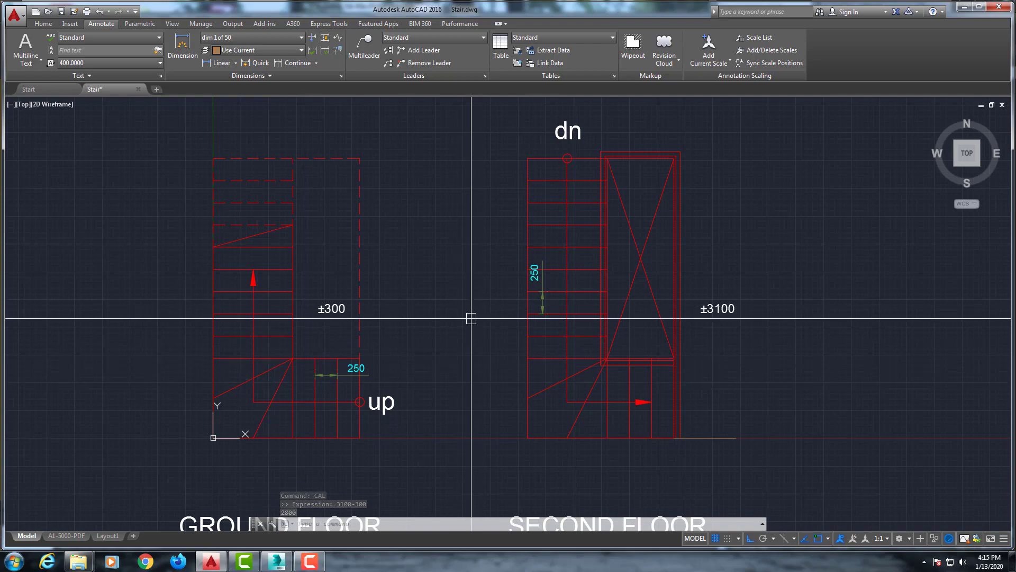
key("ctrl+s")
left_click(277, 560)
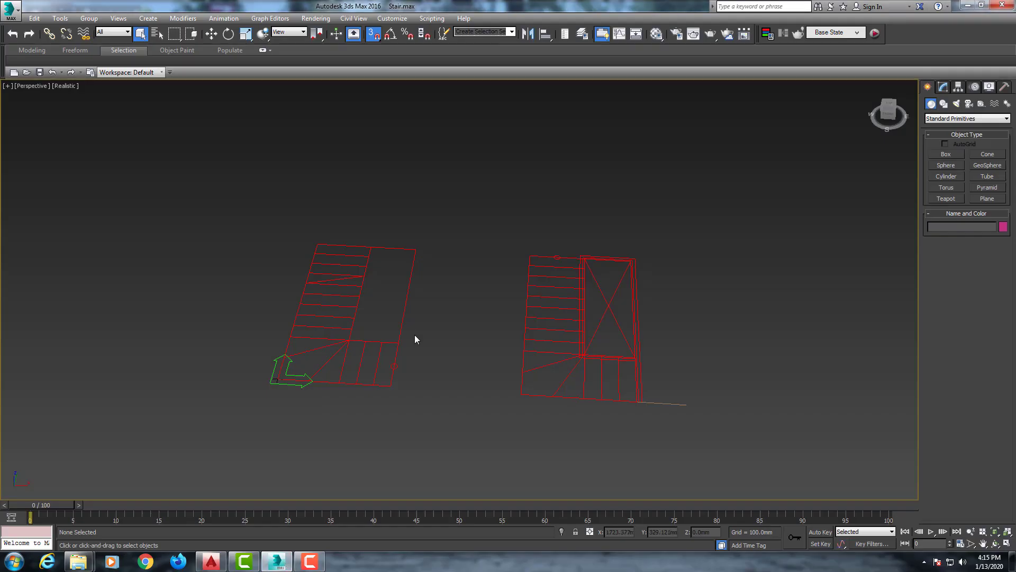
Step: Maximize the Top viewport on both stair plans, hide the grid, and re-centre them
scroll(379, 338, "up", 2)
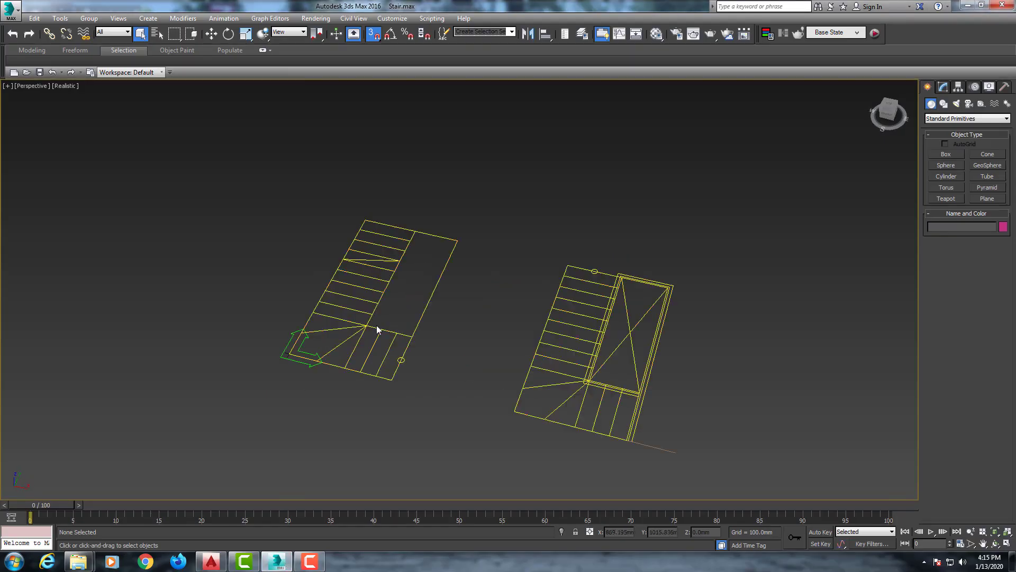
middle_click_drag(372, 324, 375, 331)
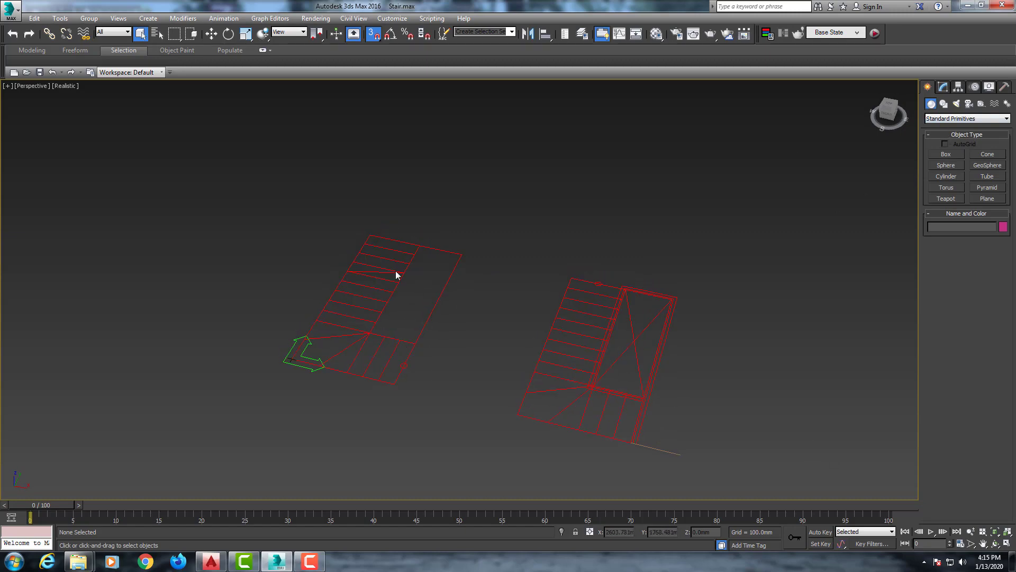
left_click(1008, 544)
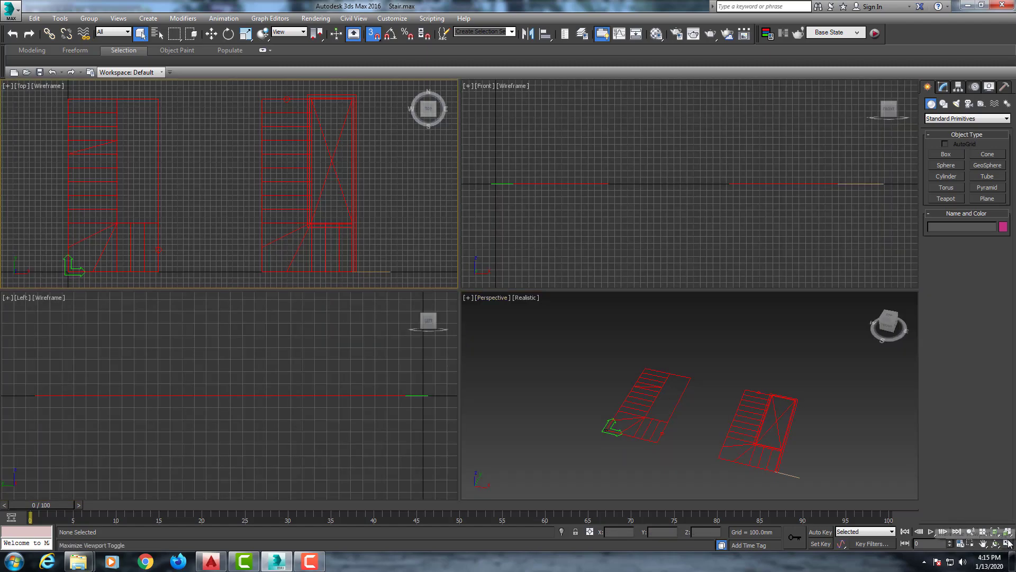
left_click(1007, 544)
key("g")
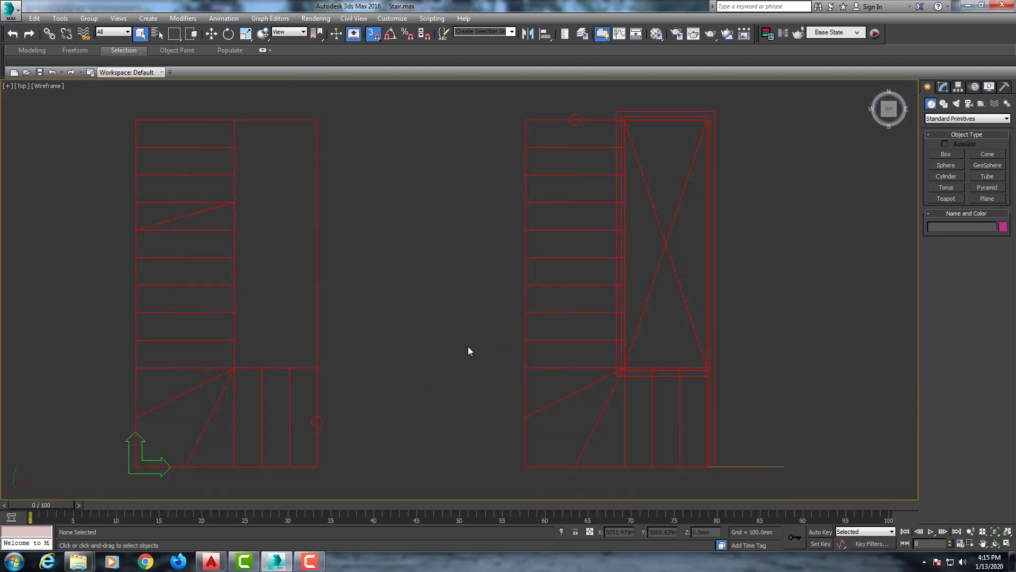
middle_click_drag(468, 346, 437, 309)
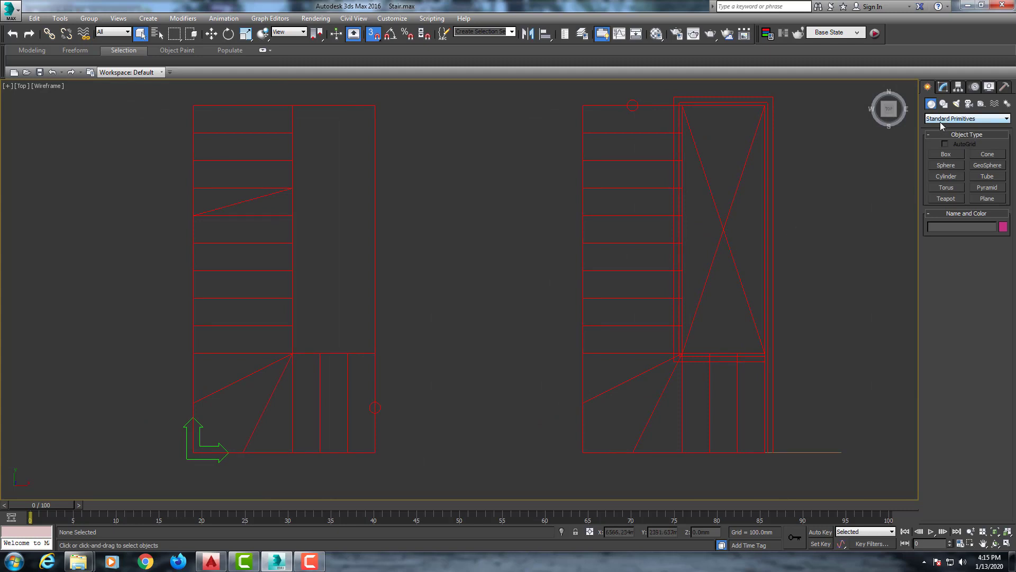
Step: Draw a closed six-corner Line spline around the ground-floor stair's L-shaped outline
left_click(943, 104)
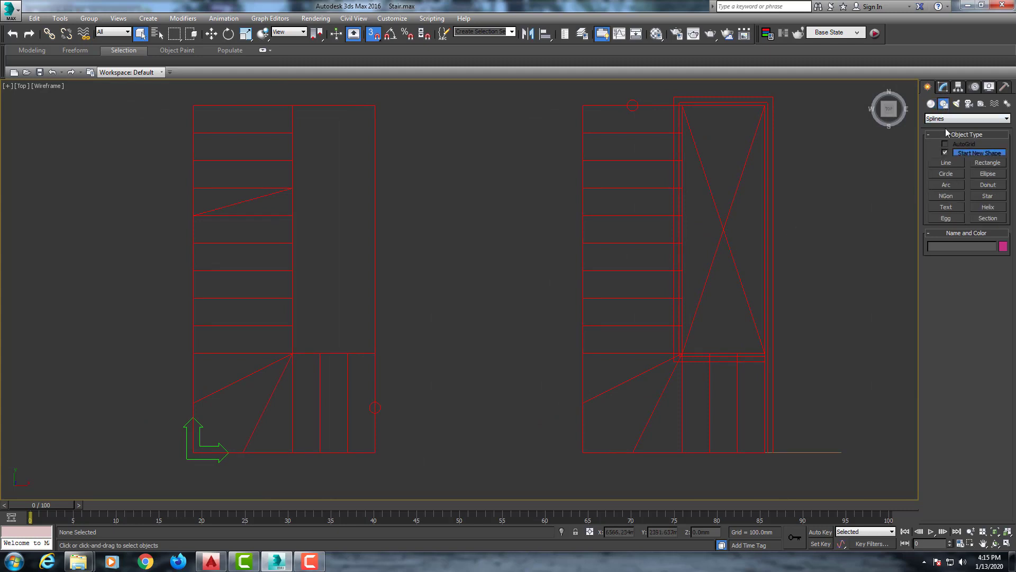
left_click(945, 162)
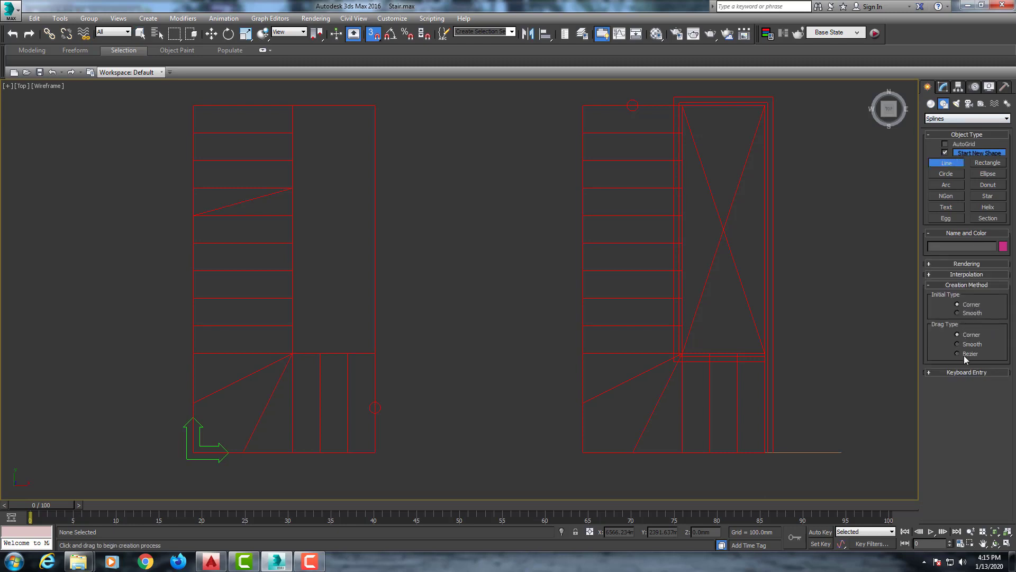
left_click(193, 106)
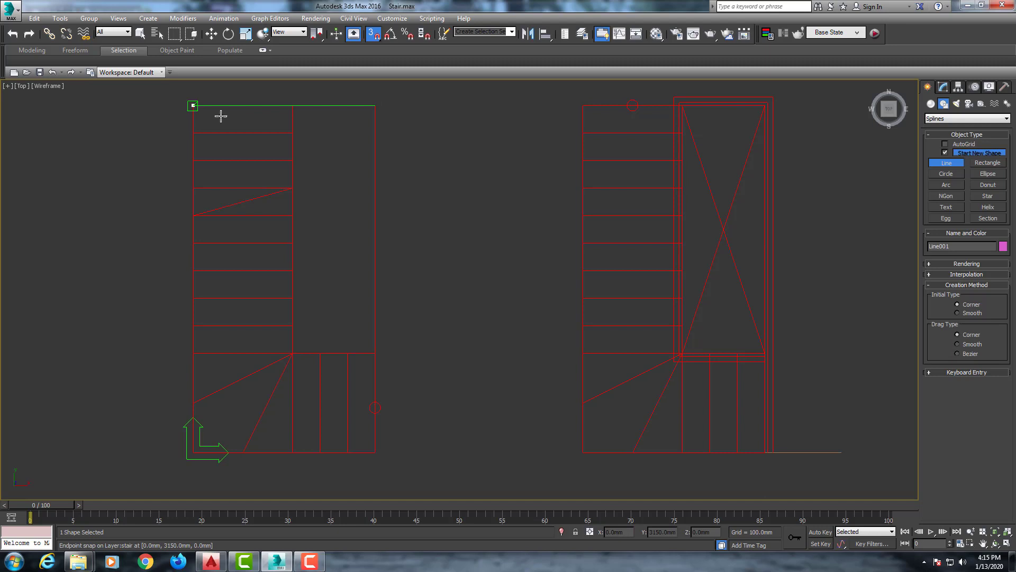
left_click(292, 106)
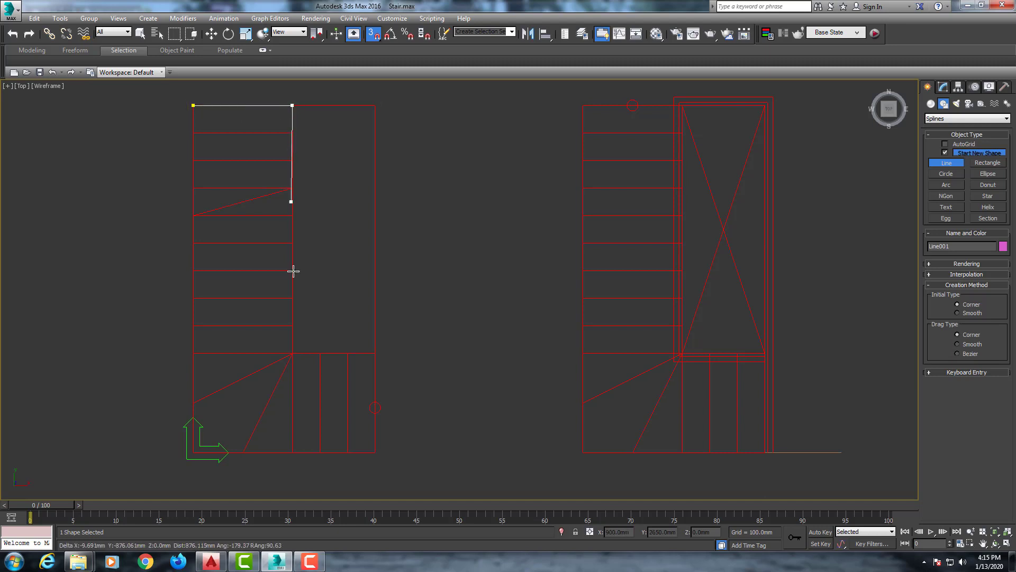
left_click(292, 353)
left_click(375, 353)
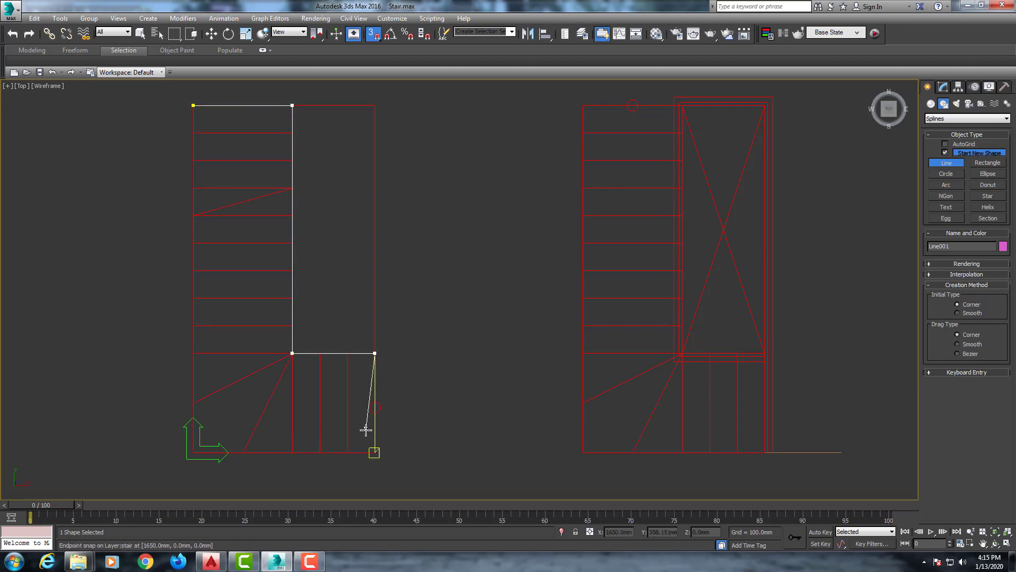
left_click(374, 452)
left_click(193, 452)
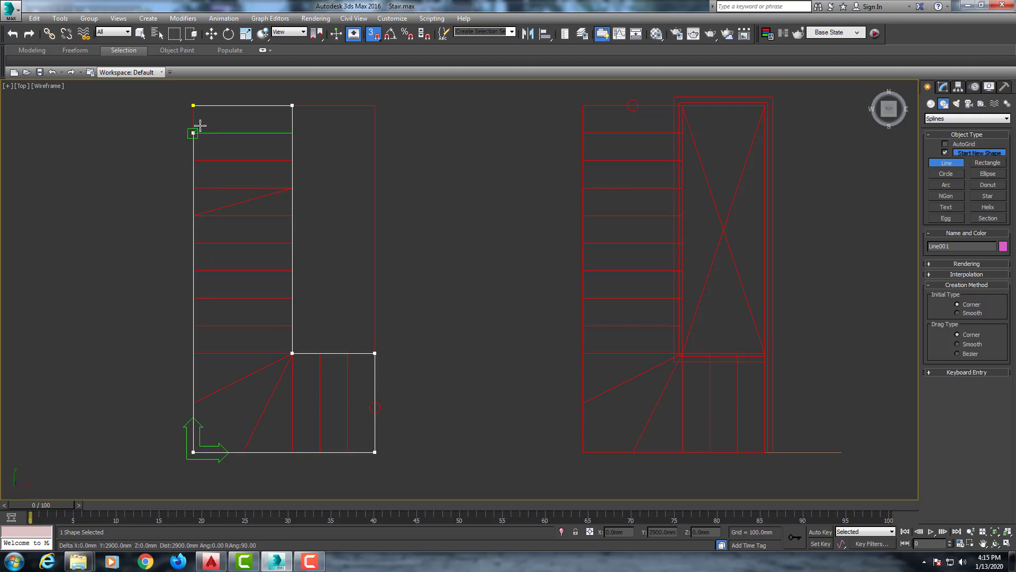
left_click(193, 106)
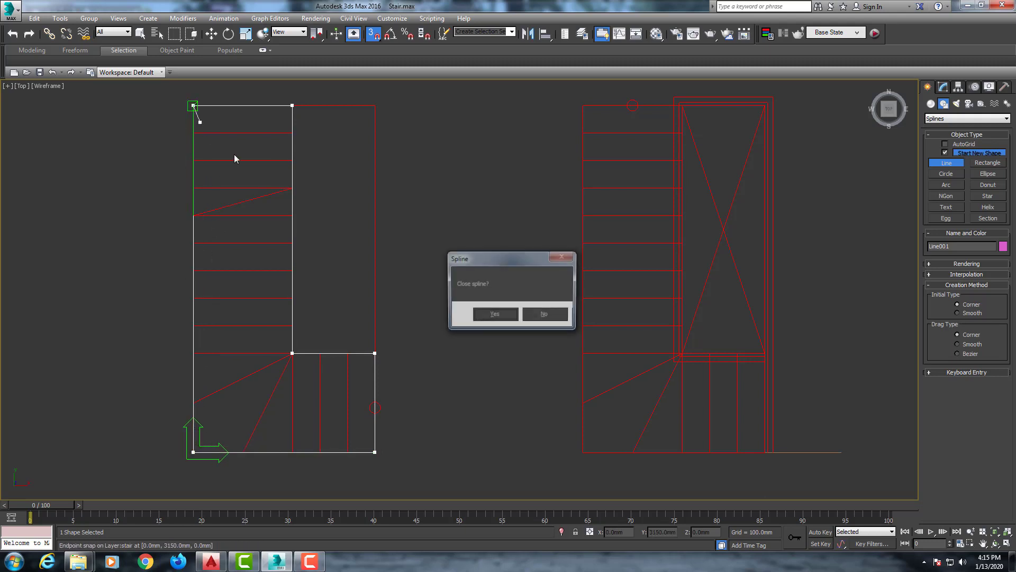
left_click(479, 315)
Step: Convert the Line001 outline to an Editable Poly and display it with F3 shading
right_click(348, 308)
mouse_move(286, 324)
middle_mouse_down()
mouse_move(356, 322)
mouse_move(376, 332)
middle_mouse_up()
right_click(316, 228)
mouse_move(337, 335)
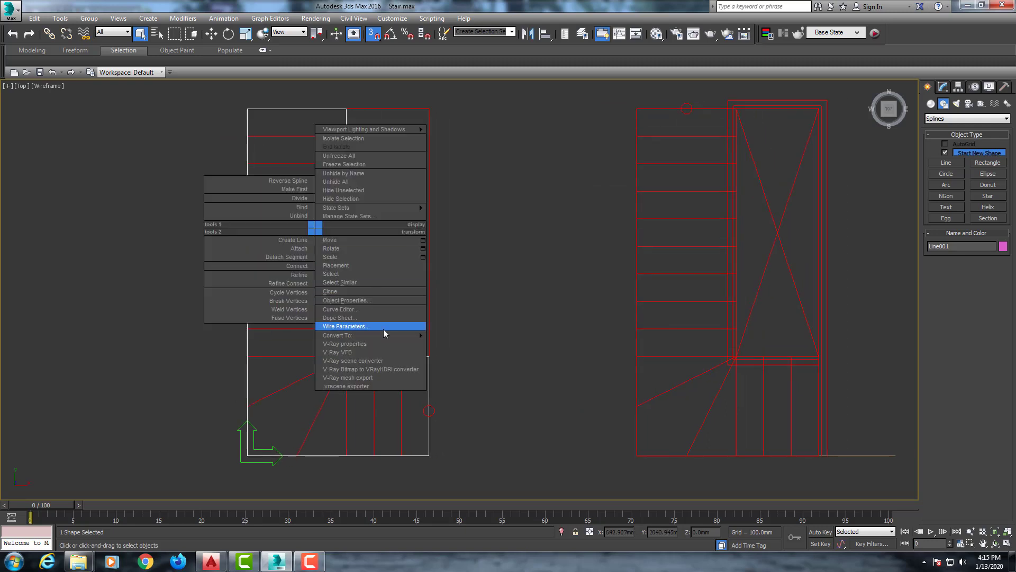
left_click(472, 352)
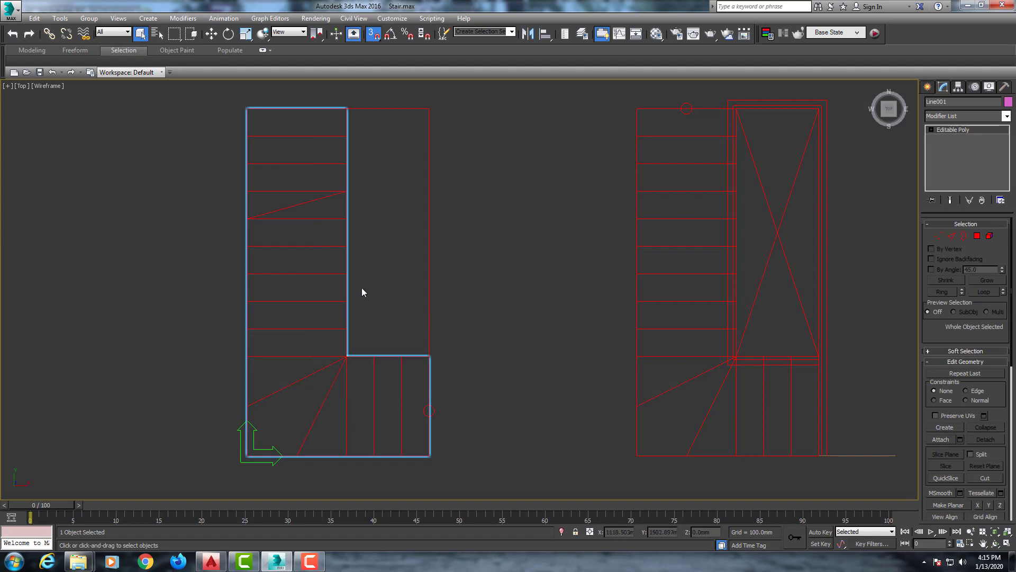
key("F3")
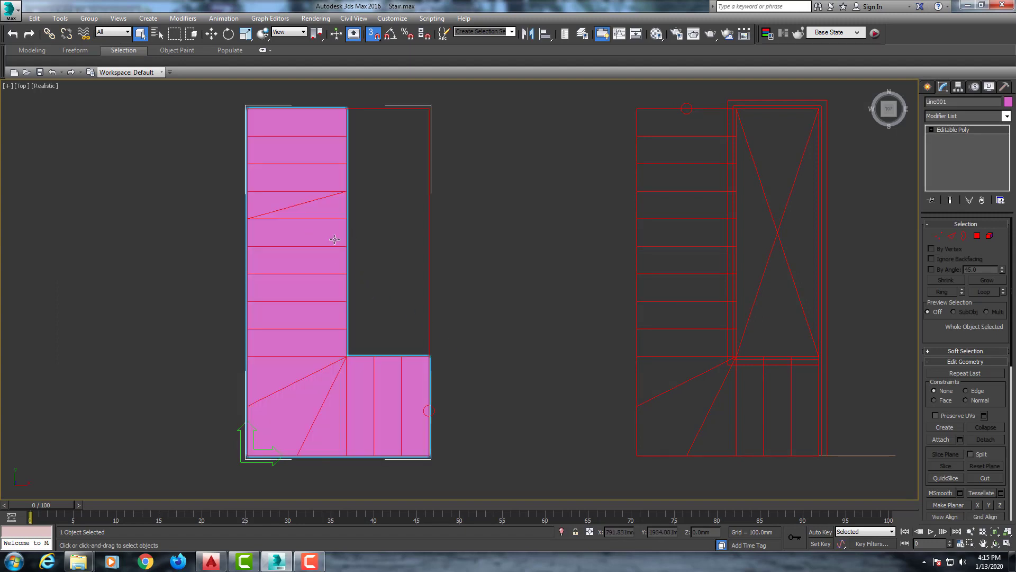
middle_click_drag(333, 213, 338, 213)
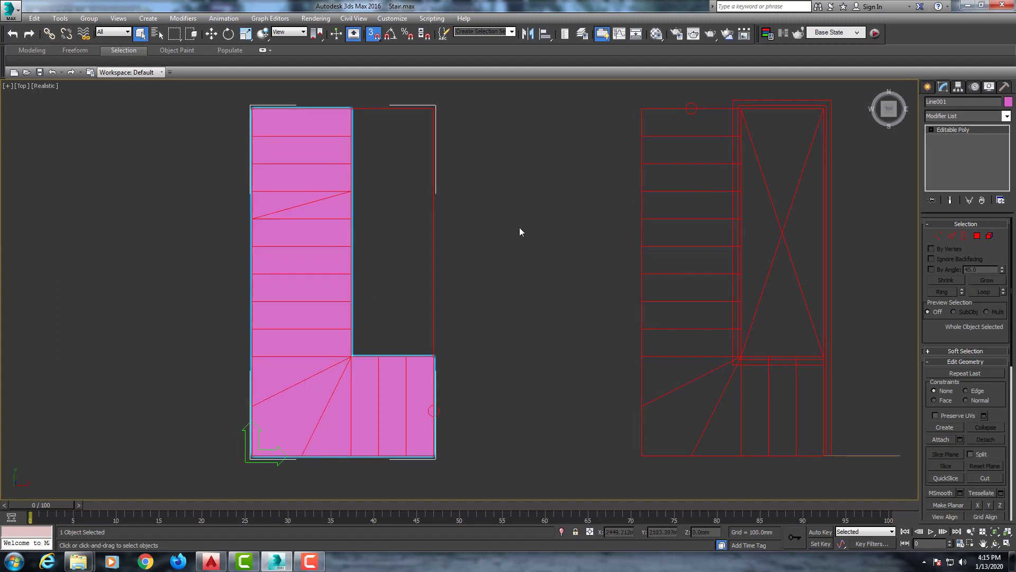
right_click(301, 151)
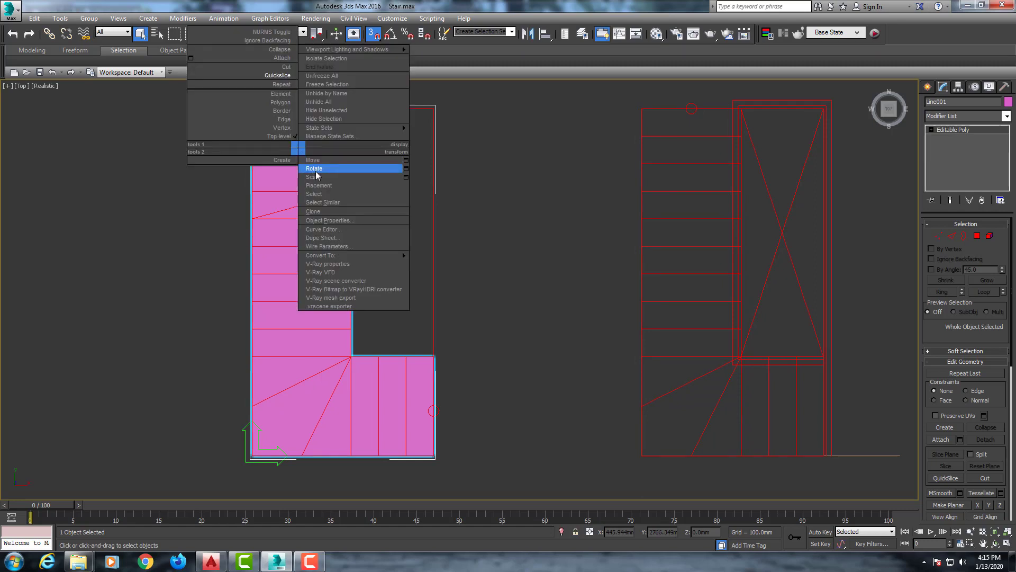
Step: QuickSlice the surface along the diagonal winder line and four flight step lines
left_click(278, 75)
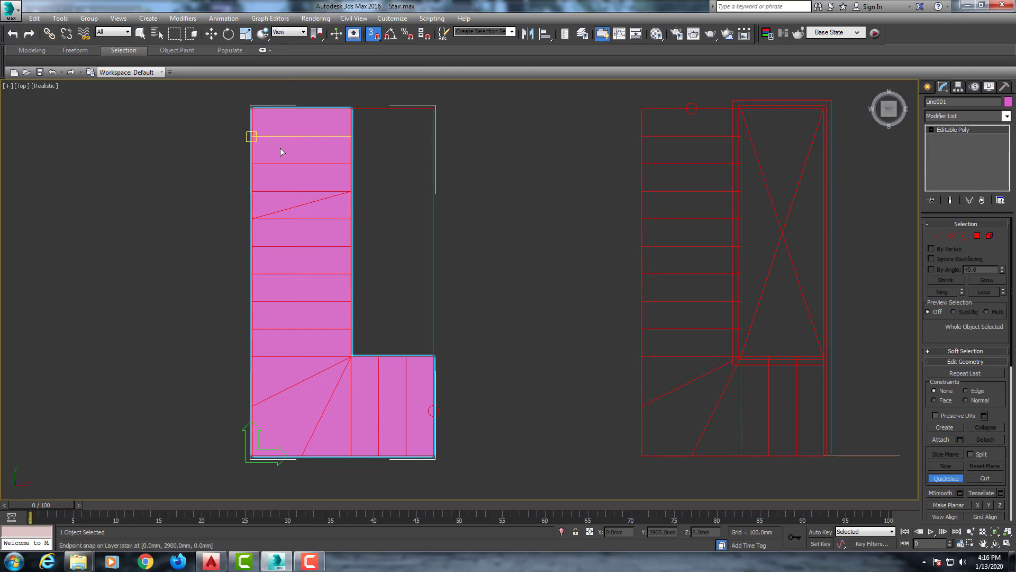
left_click(251, 190)
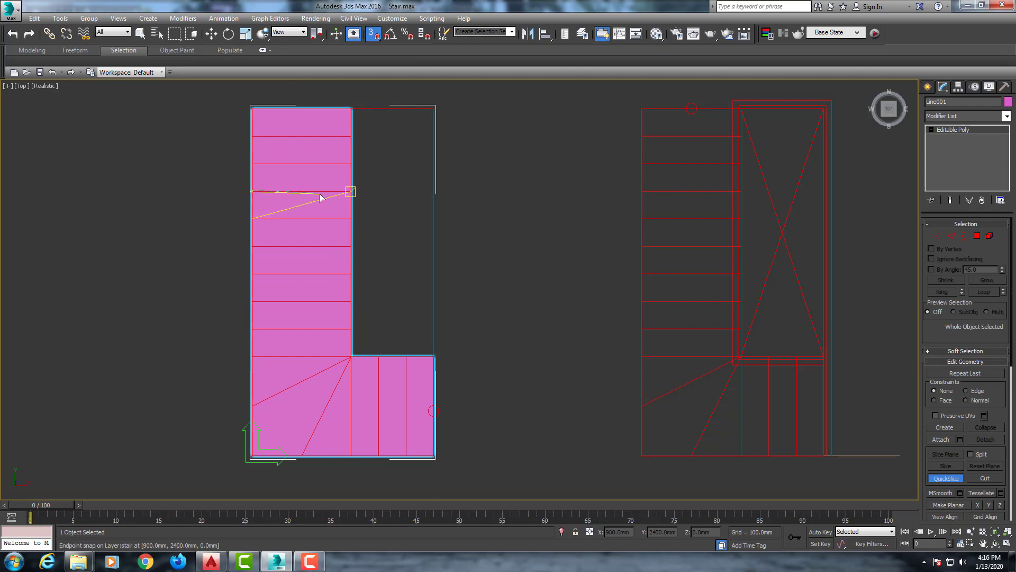
left_click(321, 200)
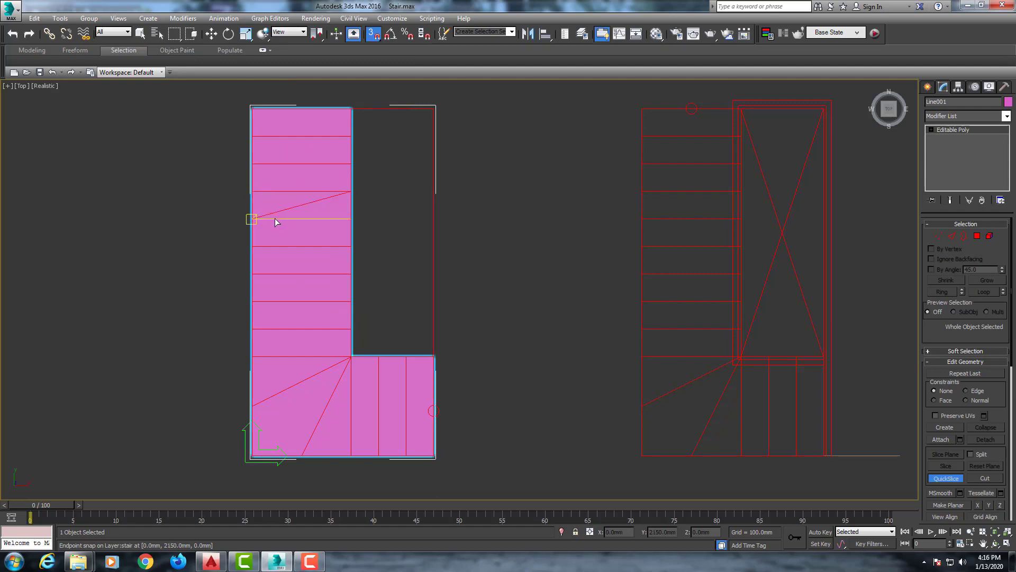
left_click(272, 246)
left_click(323, 248)
left_click(282, 271)
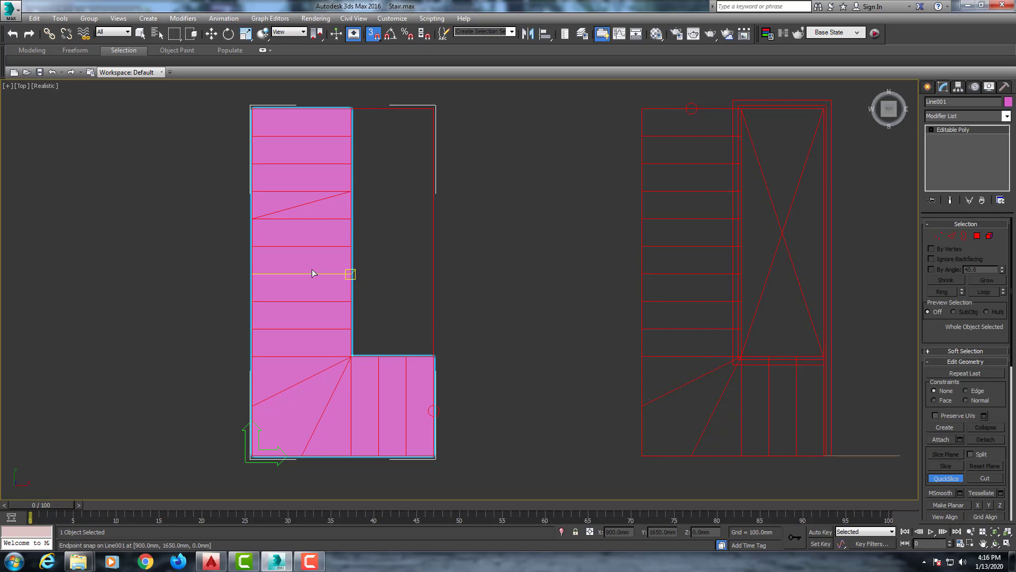
left_click(312, 273)
left_click(282, 300)
left_click(317, 306)
left_click(286, 329)
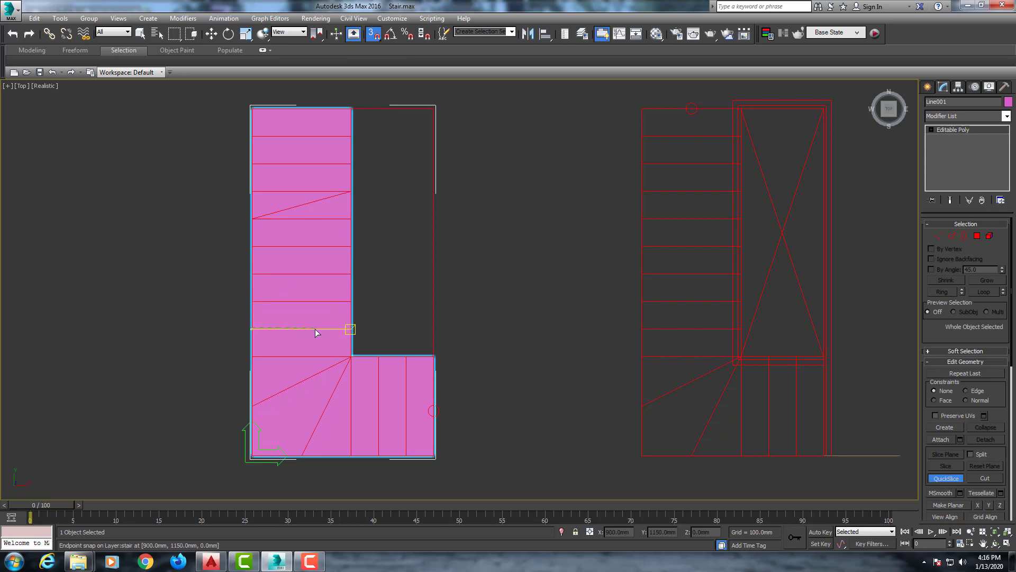
left_click(316, 329)
Step: Slice the landing where the flight meets it, vertically down it, and along its last line
left_click(291, 353)
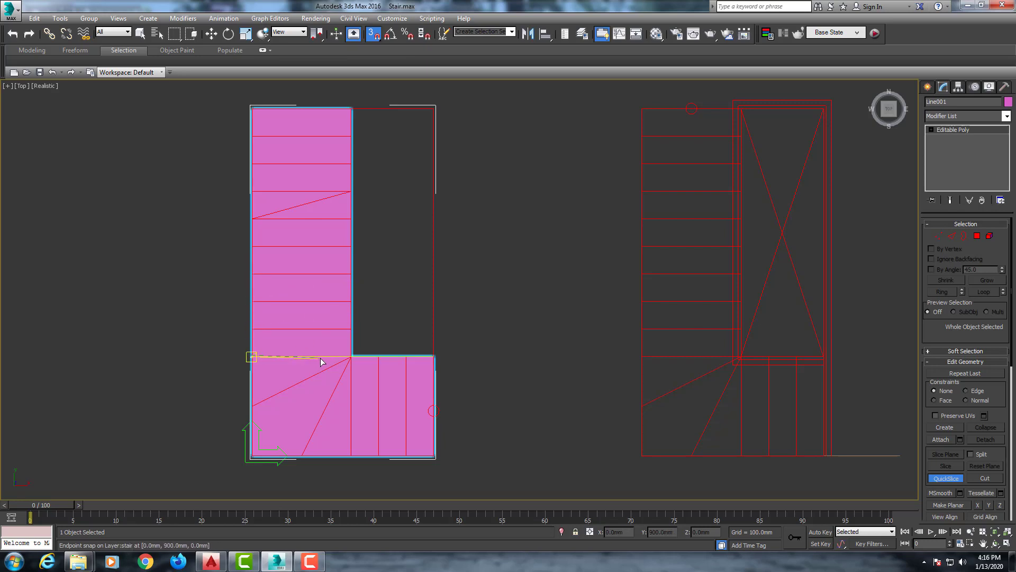
left_click(349, 357)
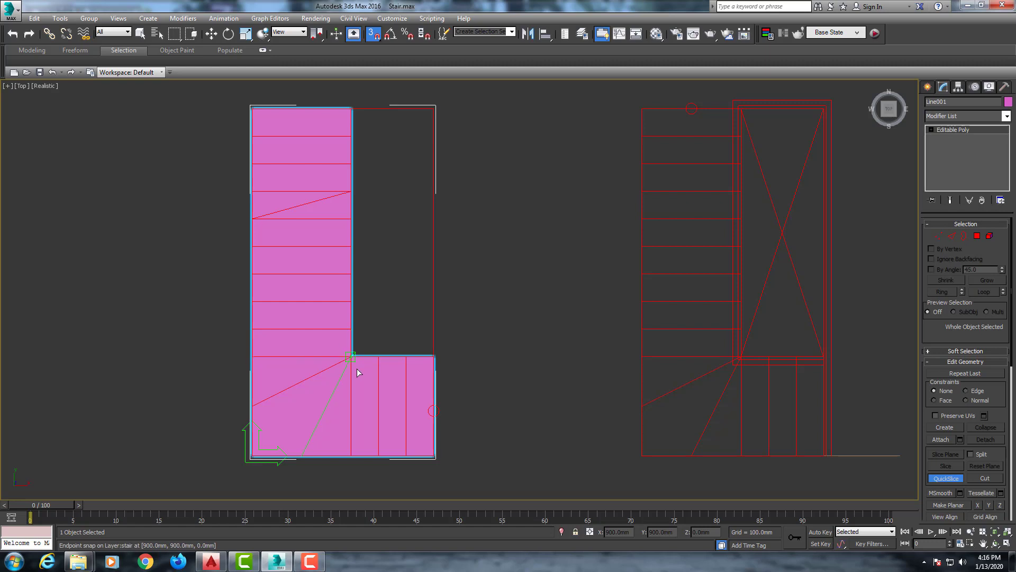
left_click(356, 368)
left_click(355, 429)
left_click(382, 377)
left_click(401, 380)
right_click(402, 381)
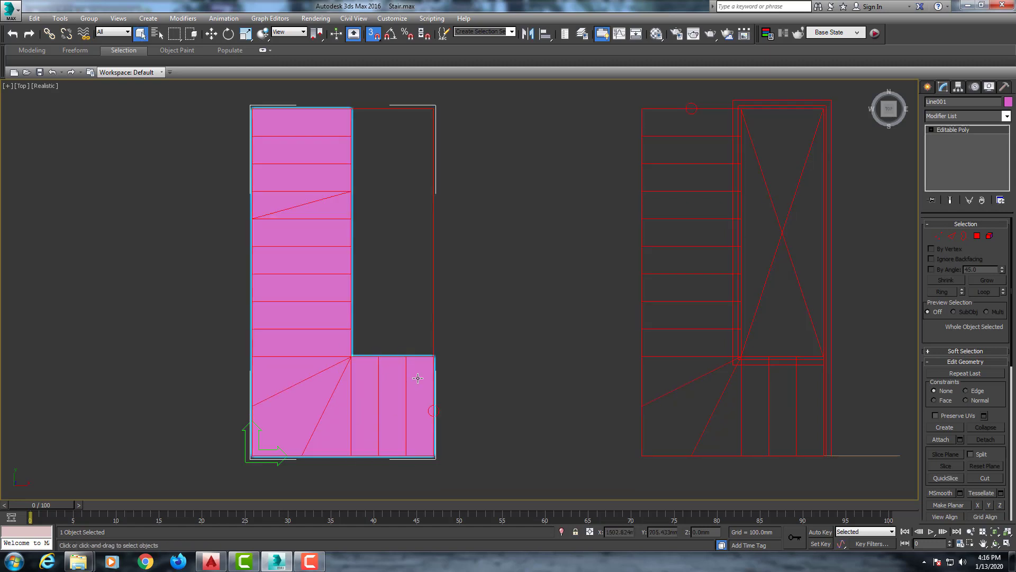
Step: In Polygon mode, select the landing faces and every tread up the flight
left_click(978, 236)
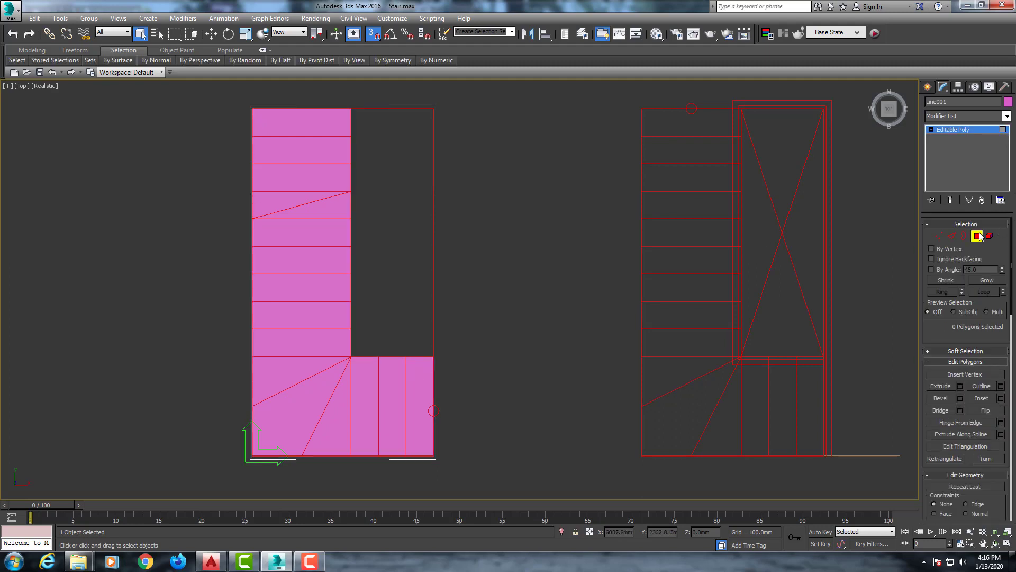
left_click(414, 383)
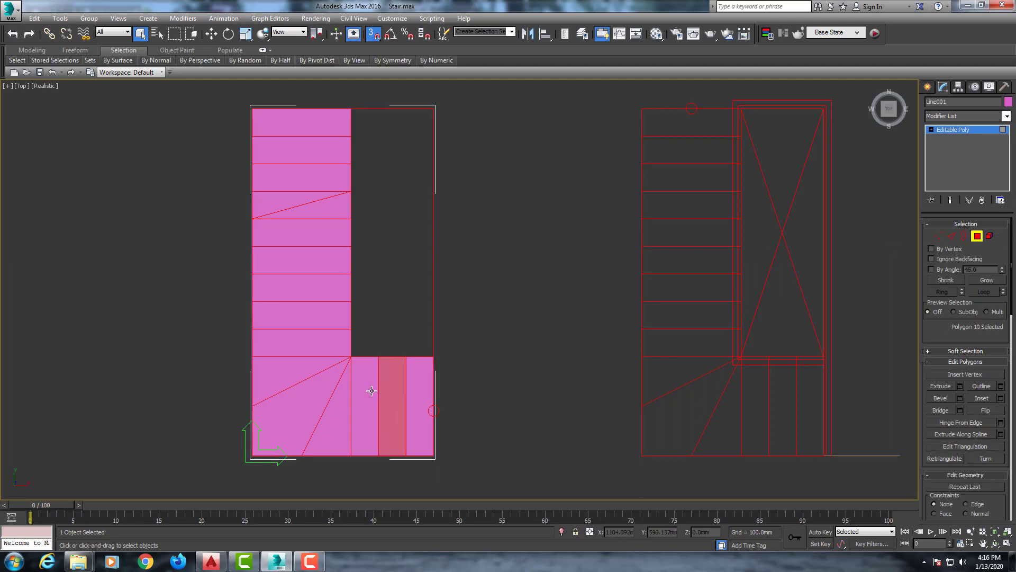
left_click(350, 389)
left_click(328, 318)
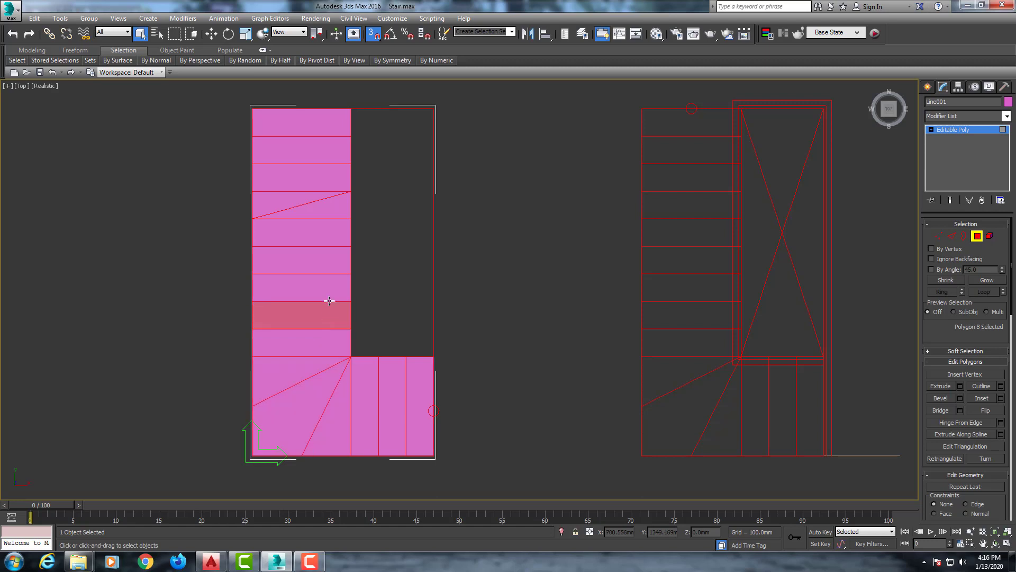
left_click(328, 296)
left_click(328, 266)
left_click(326, 239)
left_click(324, 209)
left_click(322, 184)
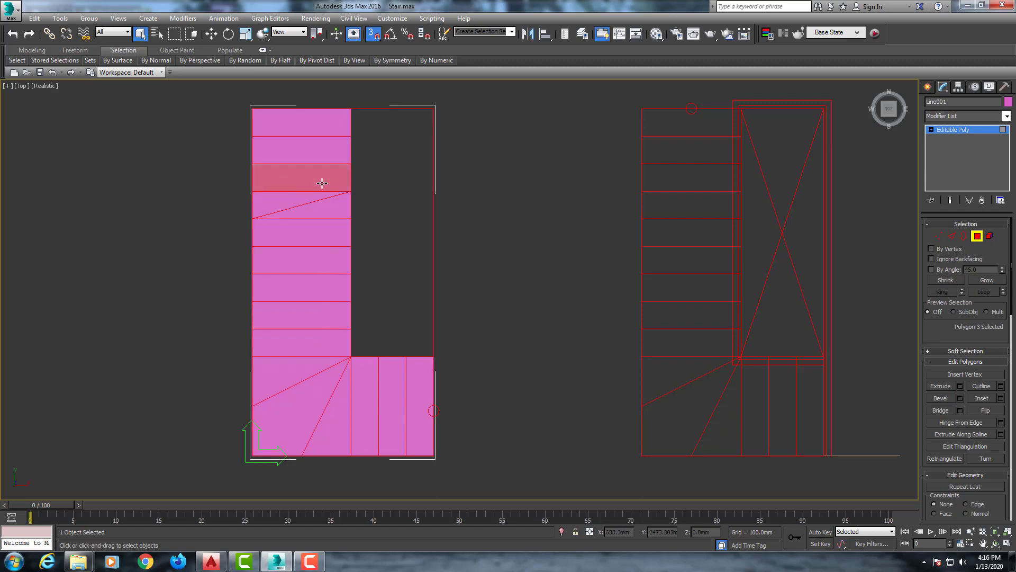
left_click(321, 156)
left_click(318, 126)
left_click(321, 404)
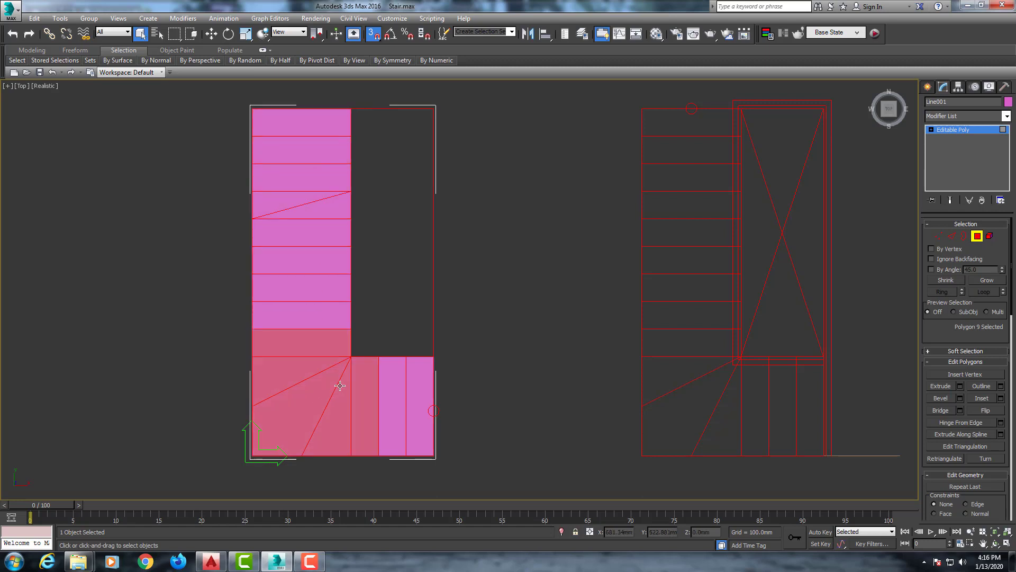
Step: Cut two new edges from the landing's inner corner down across the landing
right_click(325, 396)
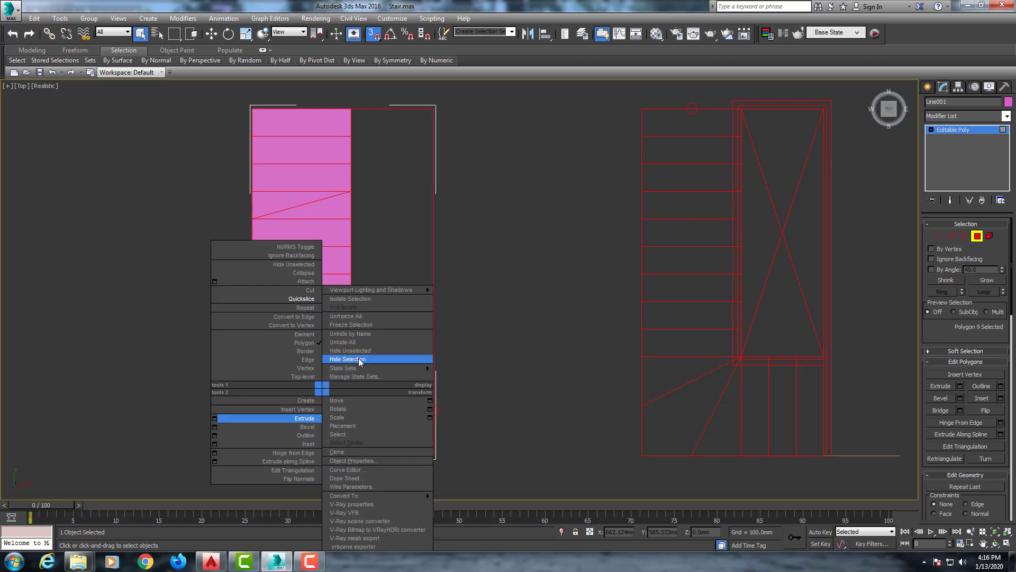
left_click(331, 361)
right_click(319, 371)
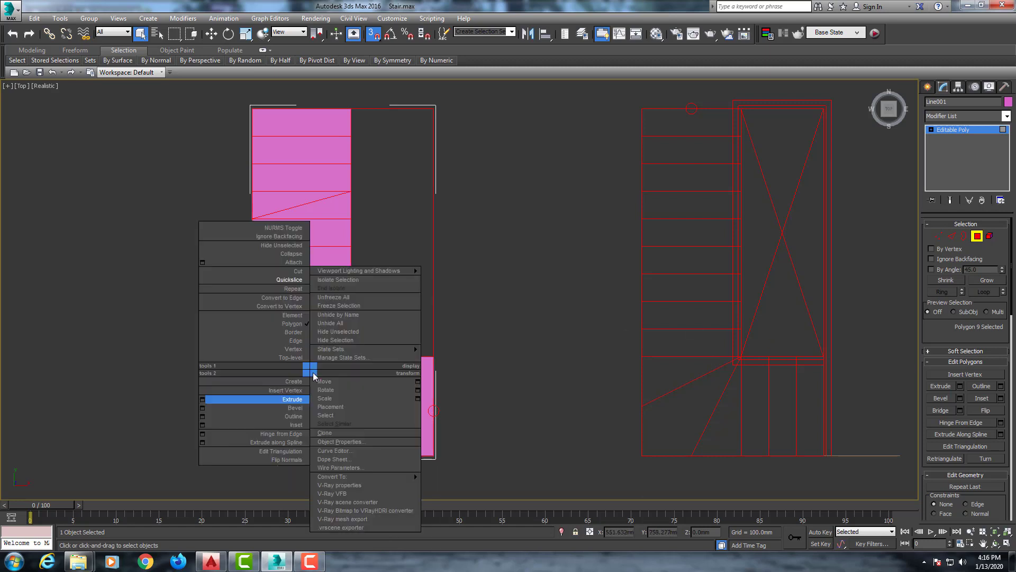
left_click(294, 280)
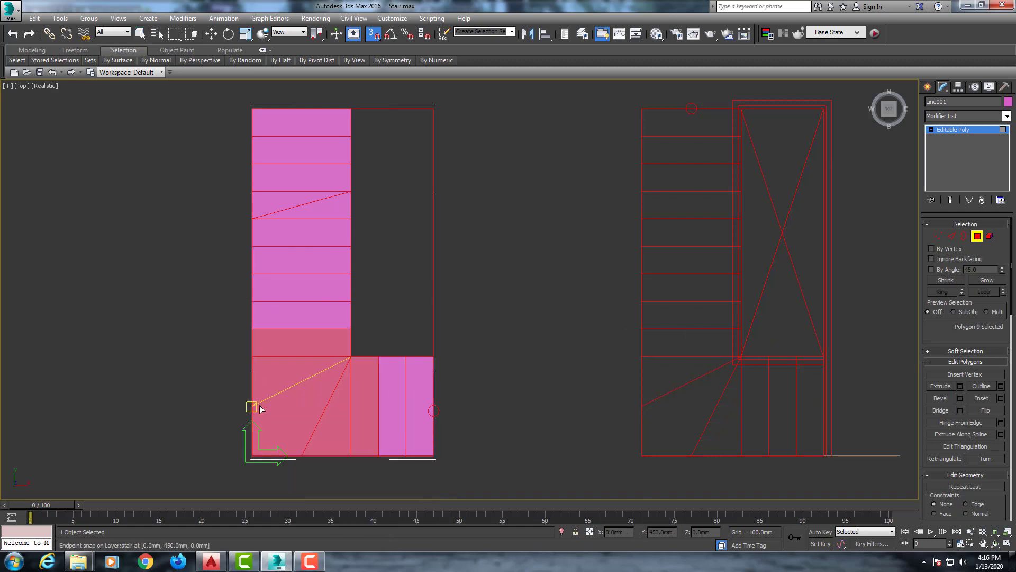
left_click(351, 356)
left_click(348, 391)
right_click(354, 392)
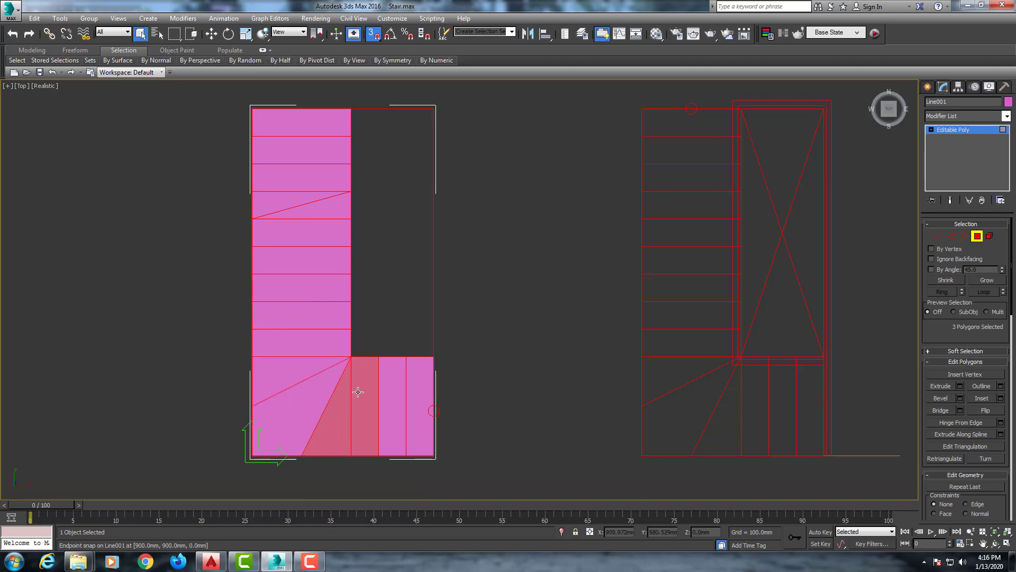
right_click(358, 395)
left_click(338, 303)
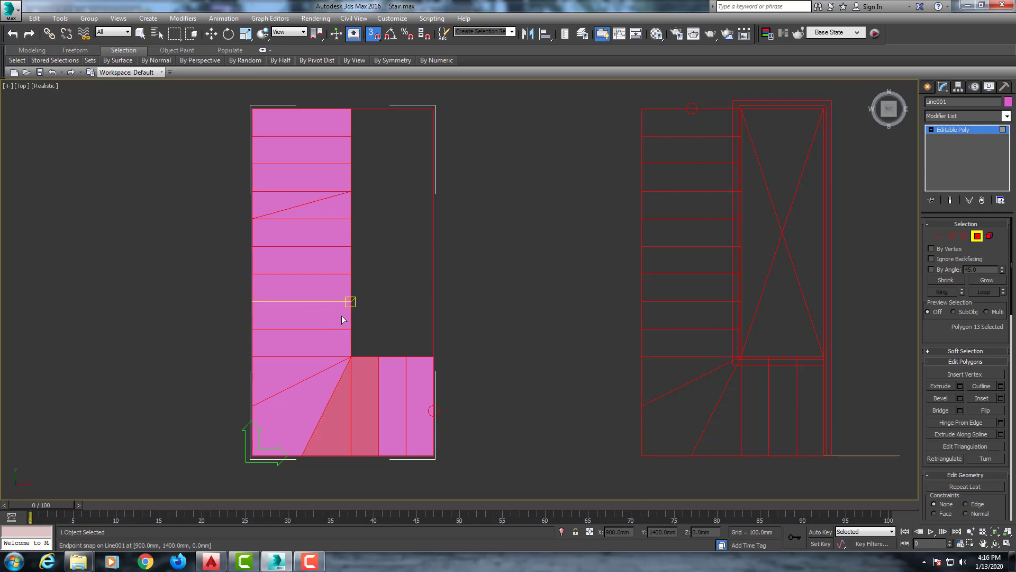
left_click(351, 358)
left_click(348, 437)
right_click(343, 364)
Step: Cut a horizontal edge across the lower-left landing face and select the adjoining faces
left_click(357, 373)
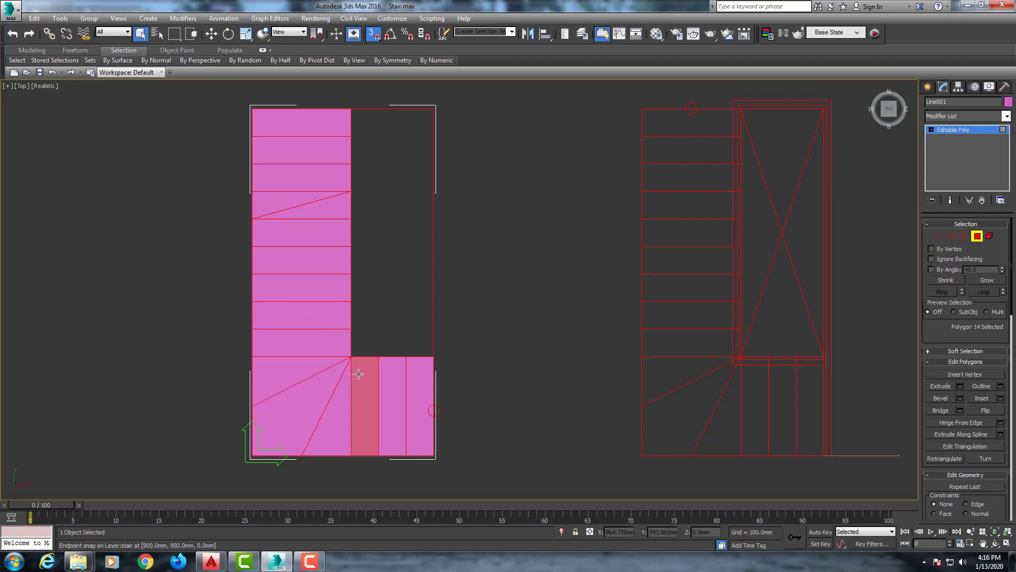
left_click(333, 340)
right_click(333, 340)
left_click(297, 258)
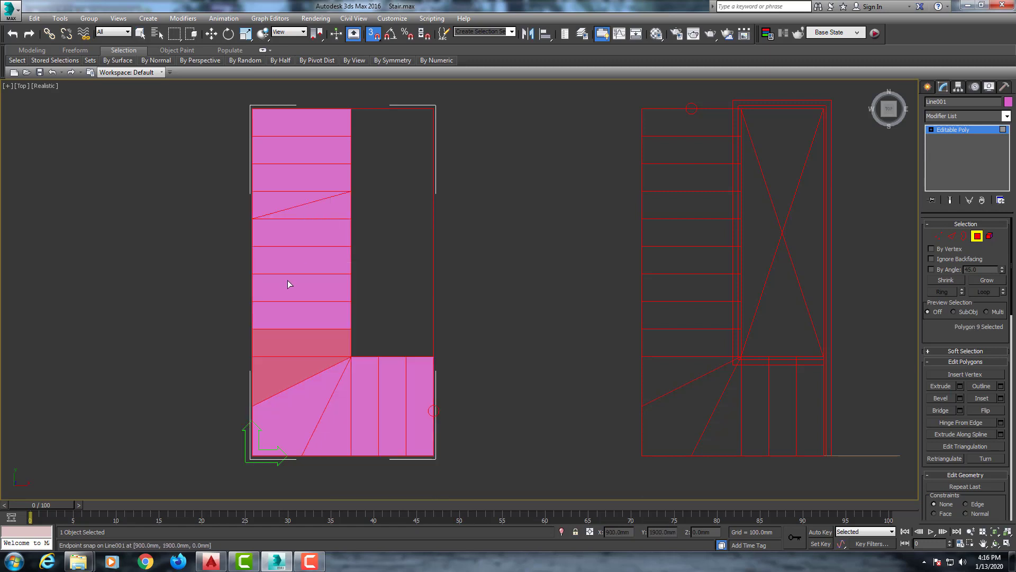
left_click(269, 352)
left_click(314, 358)
right_click(313, 358)
left_click(334, 313)
left_click(323, 334)
Step: Orbit to an angled 3D view and save the stair scene
middle_click_drag(337, 345, 350, 317, "alt")
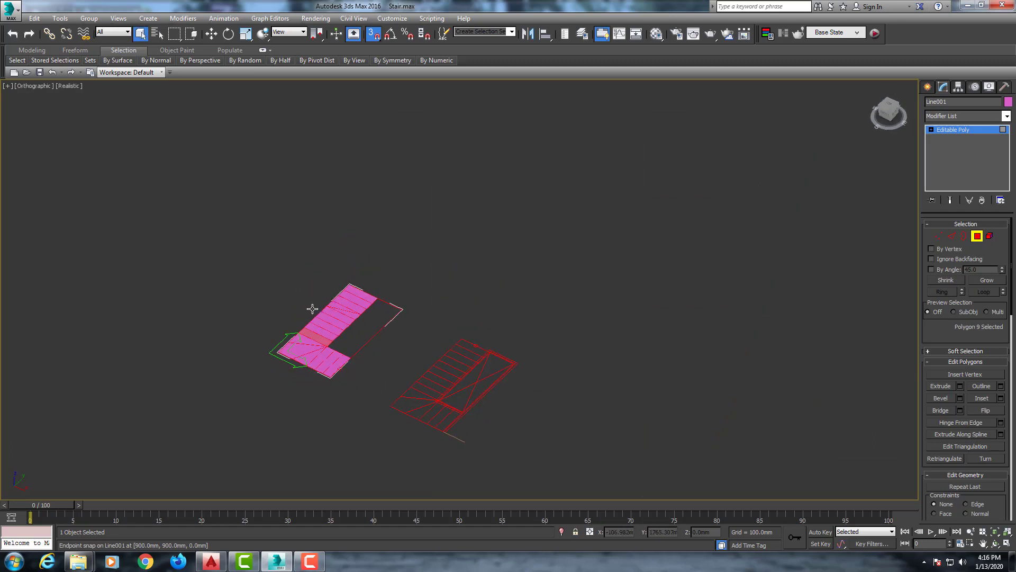
left_click(10, 10)
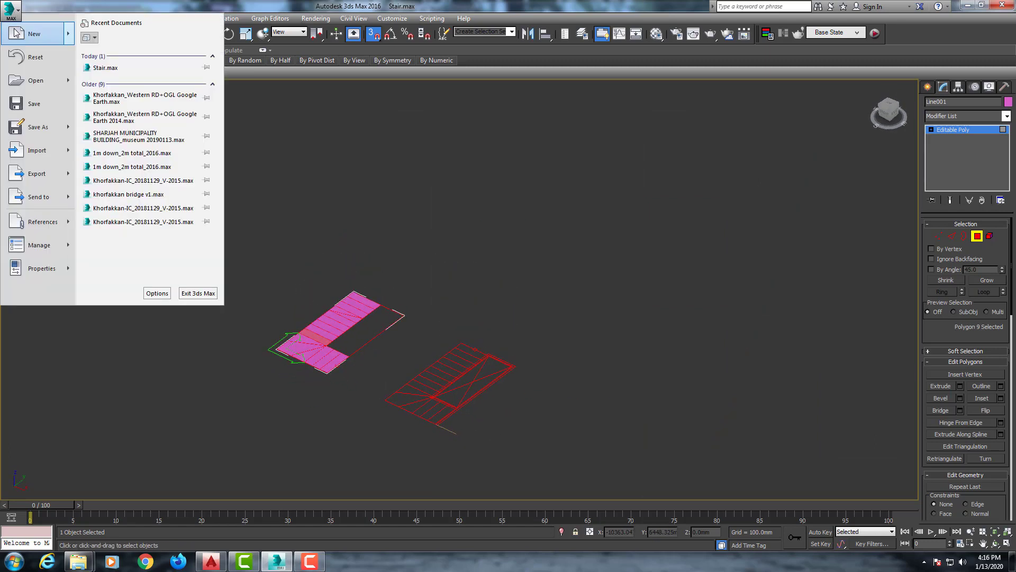
left_click(34, 104)
scroll(331, 366, "up", 5)
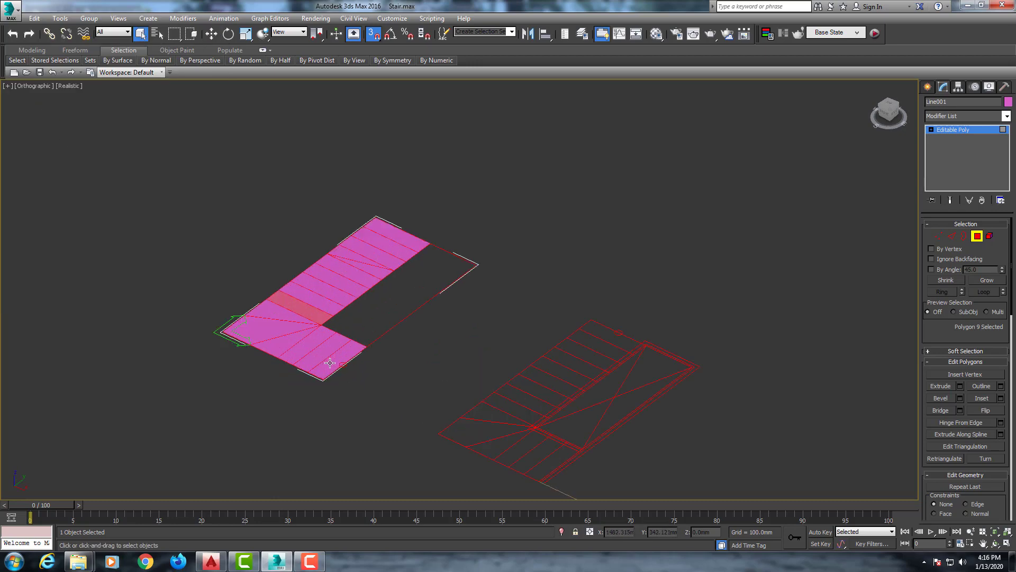
scroll(323, 352, "up", 5)
middle_click_drag(320, 348, 342, 367)
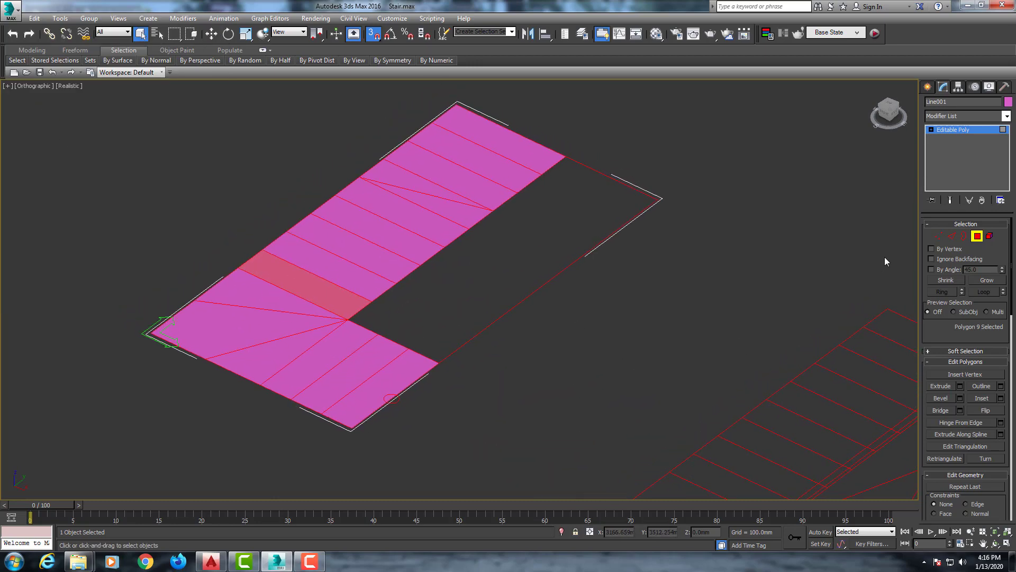
Step: Select all stair polygons and extrude them with height 2800
key("ctrl+a")
middle_click_drag(320, 302, 330, 295, "alt")
right_click(347, 258)
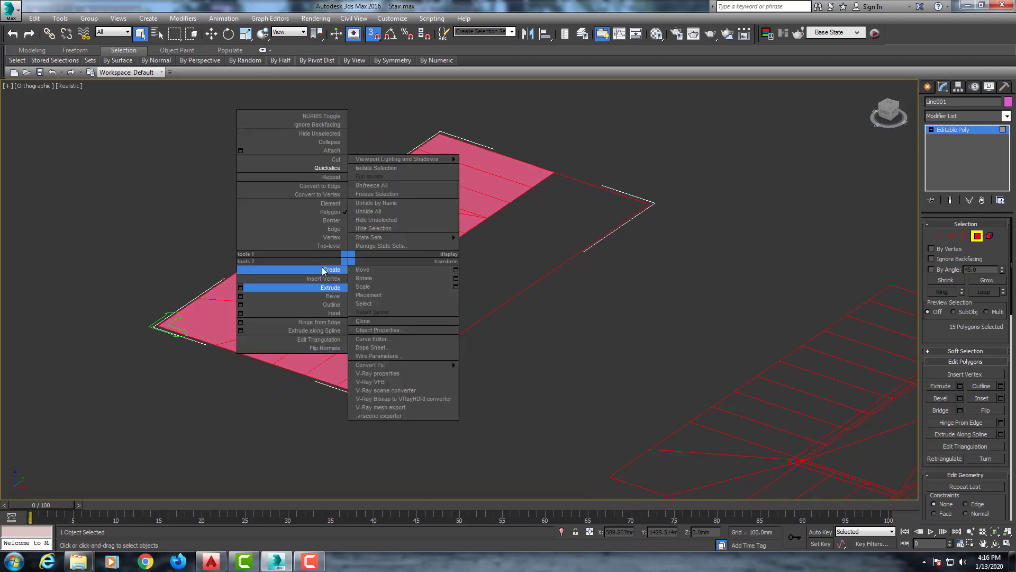
left_click(240, 287)
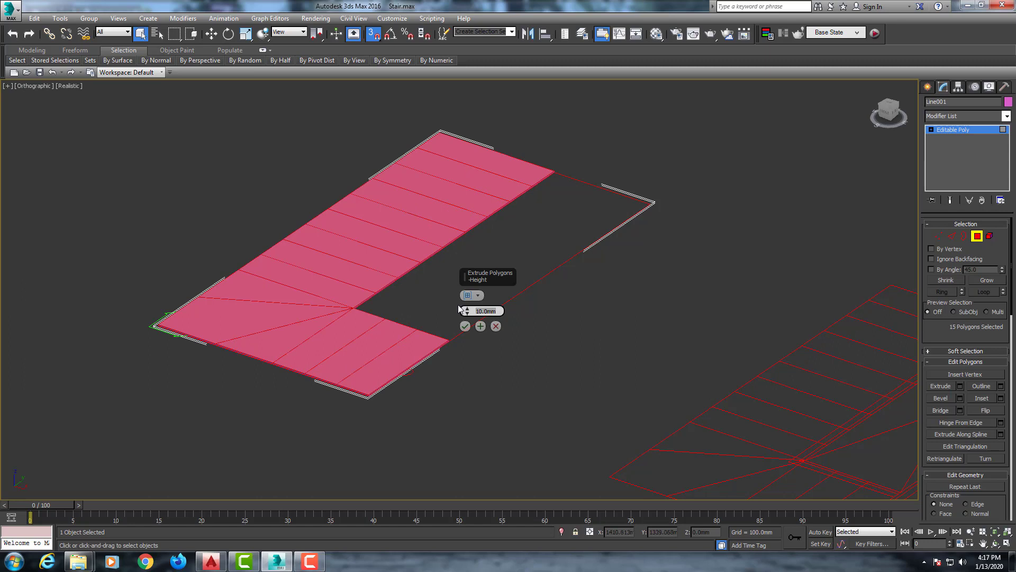
type("2800")
Step: Switch to AutoCAD to view the Stair.dwg plans with the ±300 and ±3100 floor levels
left_click(211, 561)
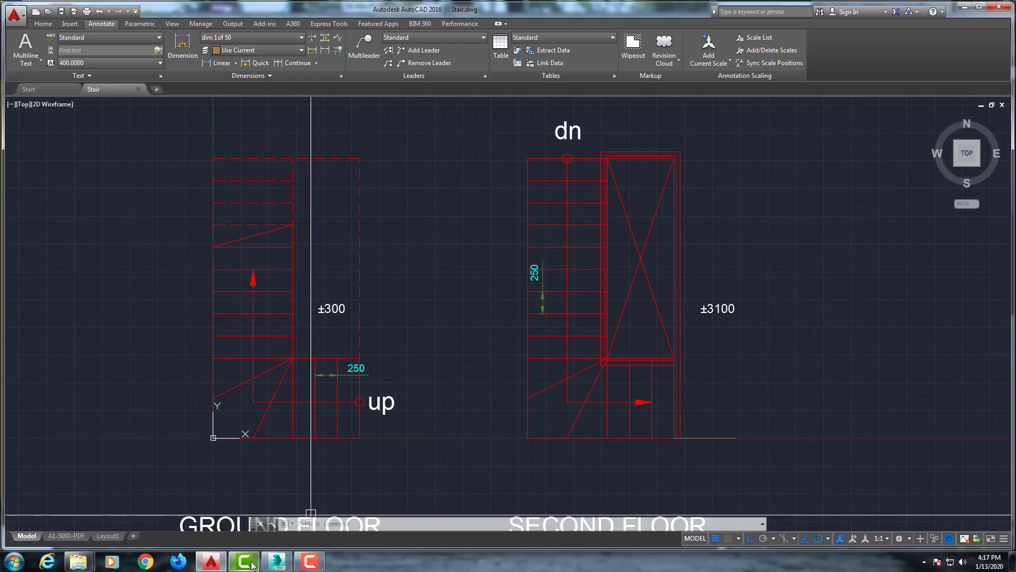
Step: Back in 3ds Max, extrude all stair faces by 2800/16 (175 mm) to form a solid L-shaped slab
left_click(277, 561)
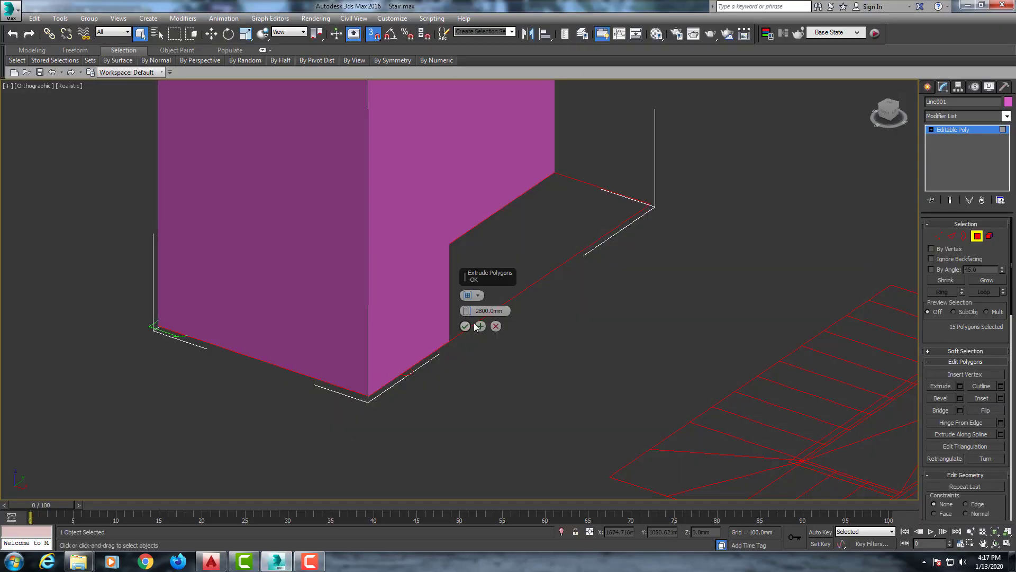
left_click_drag(505, 312, 469, 312)
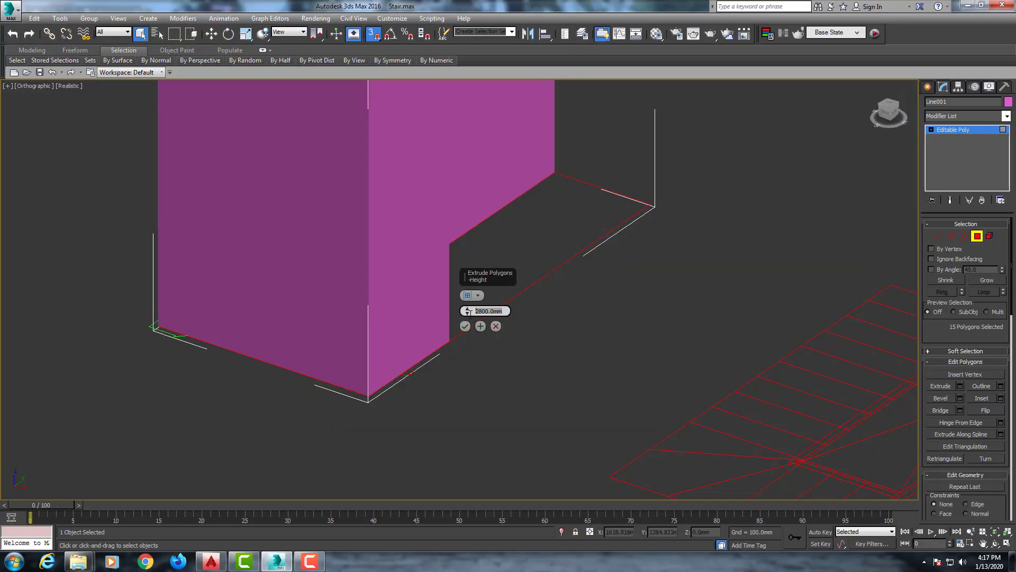
type("2800")
key("Return")
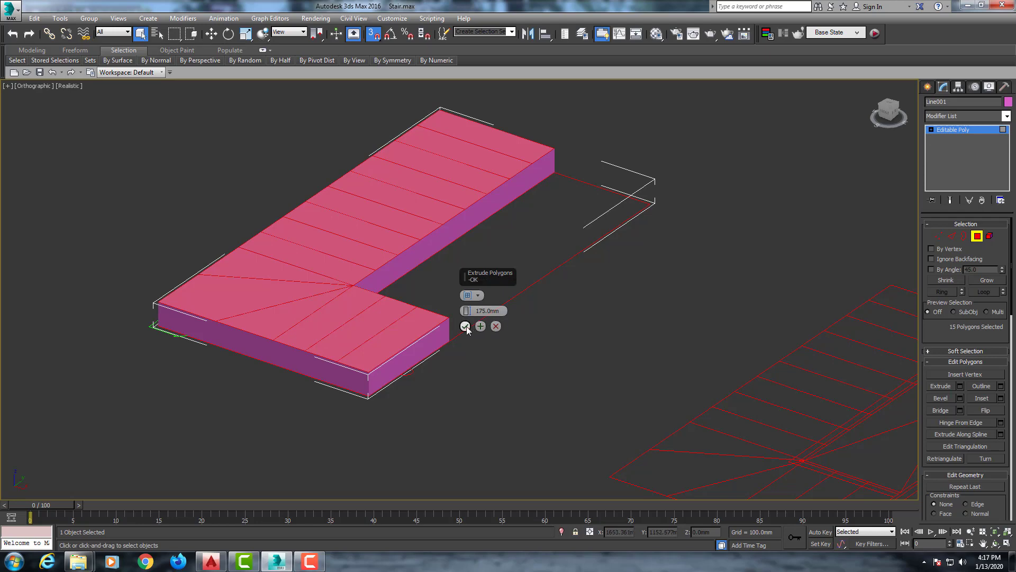
left_click(465, 326)
middle_click_drag(374, 316, 408, 388, "alt")
Step: Extrude the remaining faces 175 mm four times, dropping the lowest tread each time, then show edged faces
left_click(418, 392, "alt")
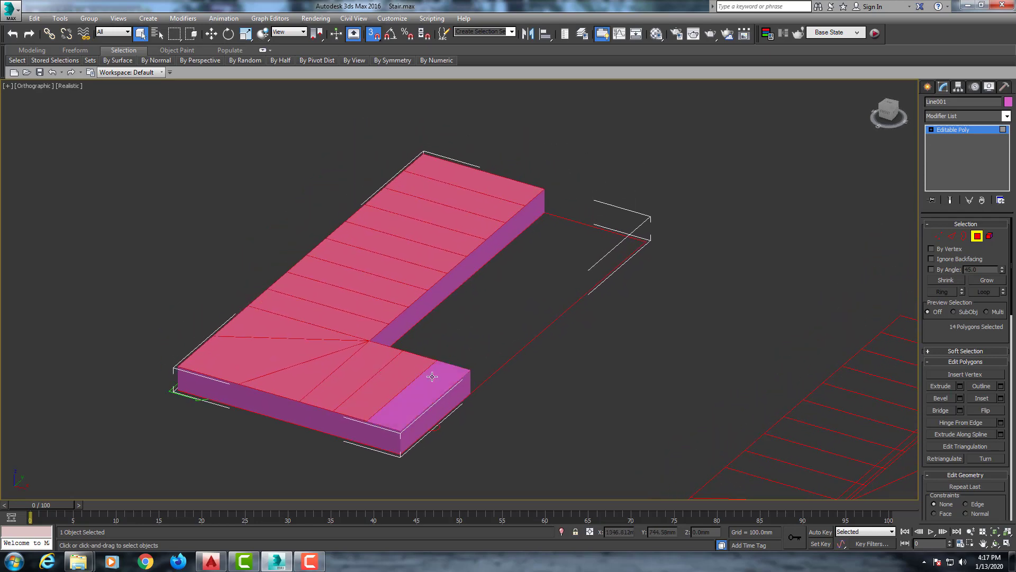
right_click(469, 324)
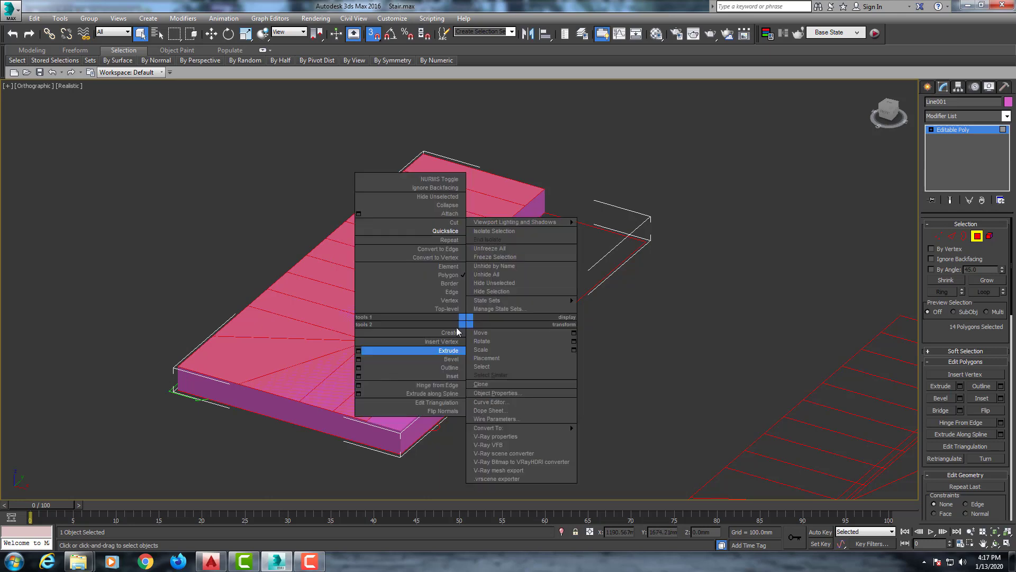
left_click(359, 351)
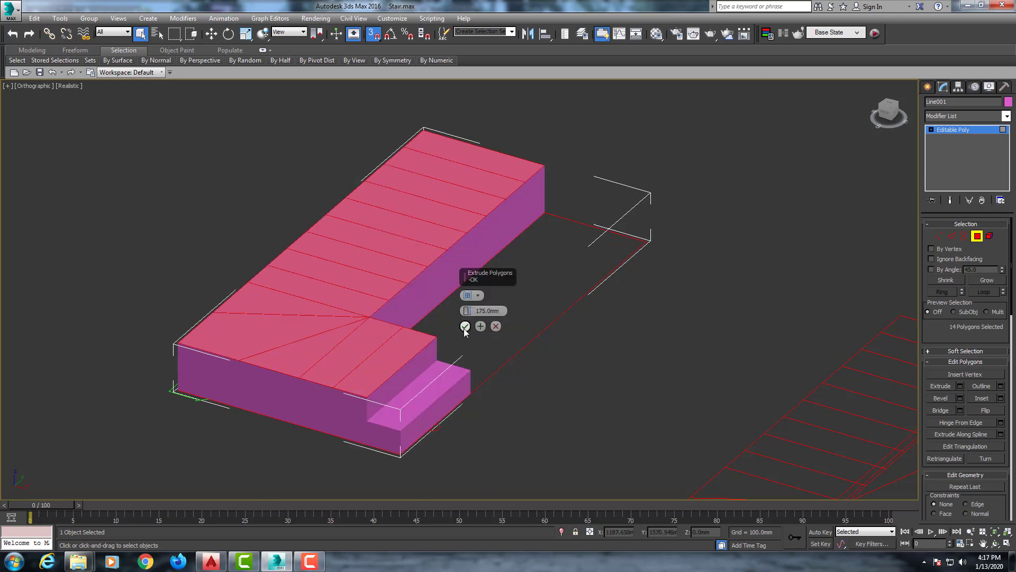
left_click(465, 327)
left_click(409, 343, "alt")
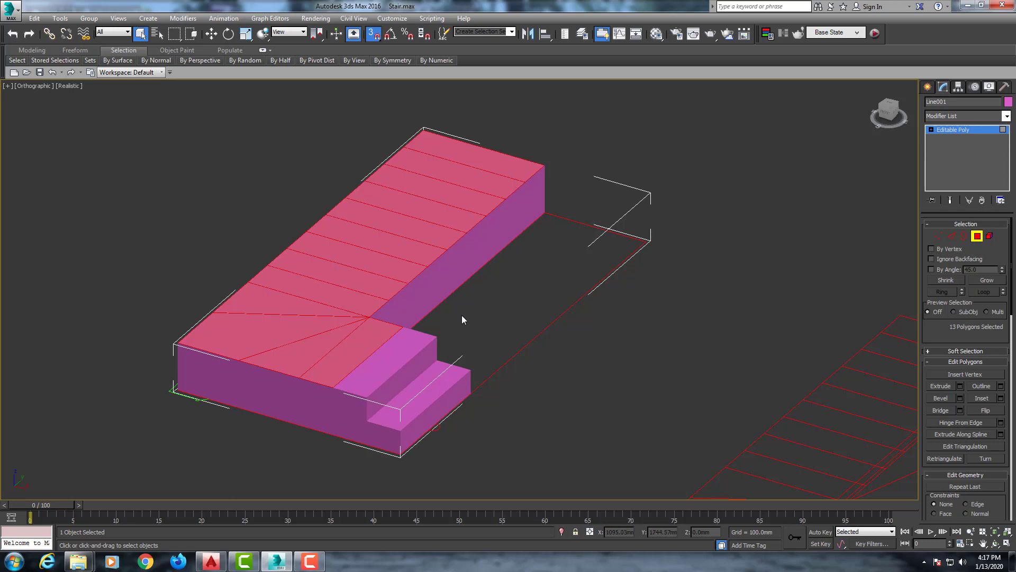
right_click(461, 320)
left_click(361, 347)
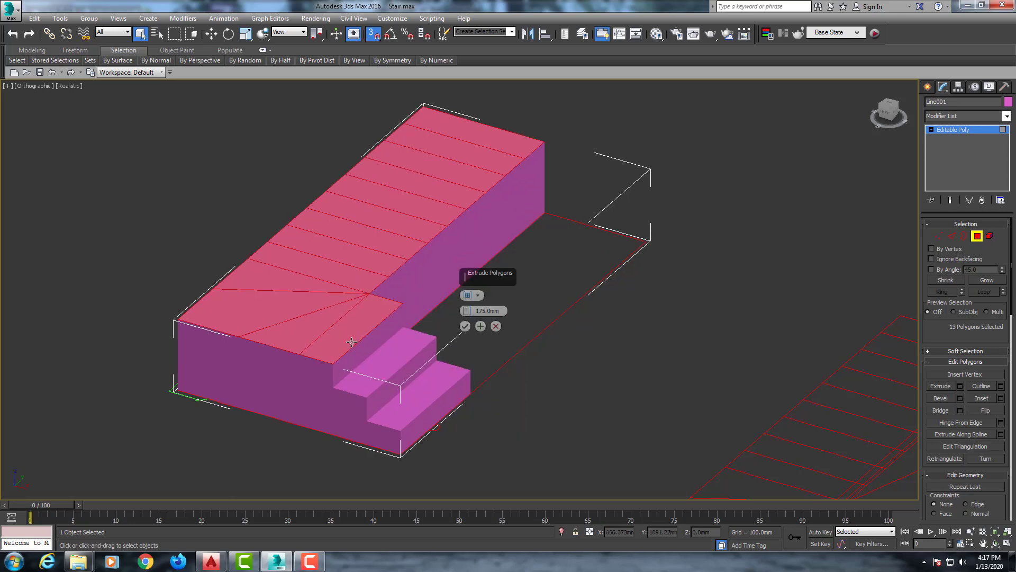
left_click(465, 326)
left_click(373, 317, "alt")
right_click(462, 302)
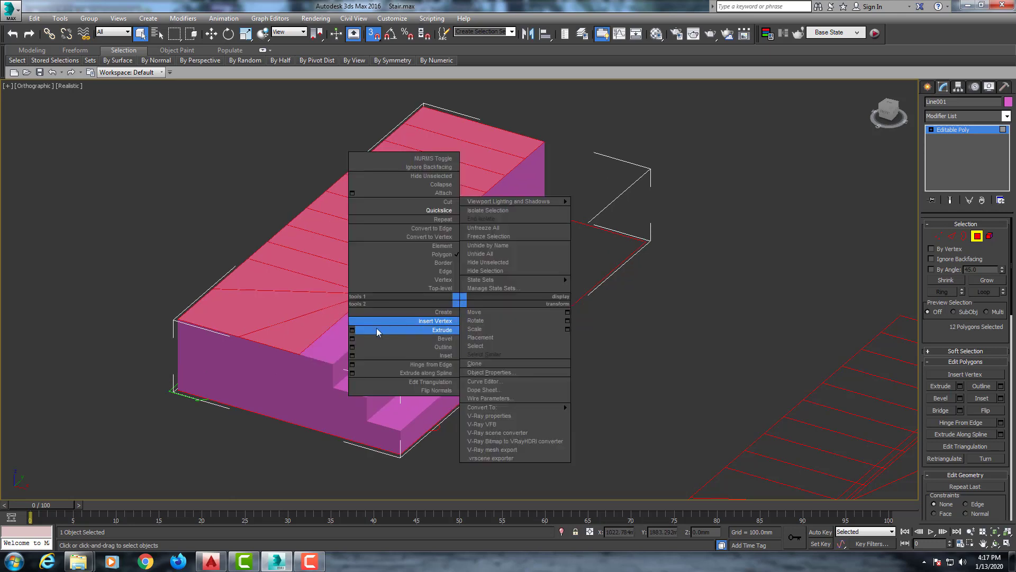
left_click(353, 332)
left_click(465, 326)
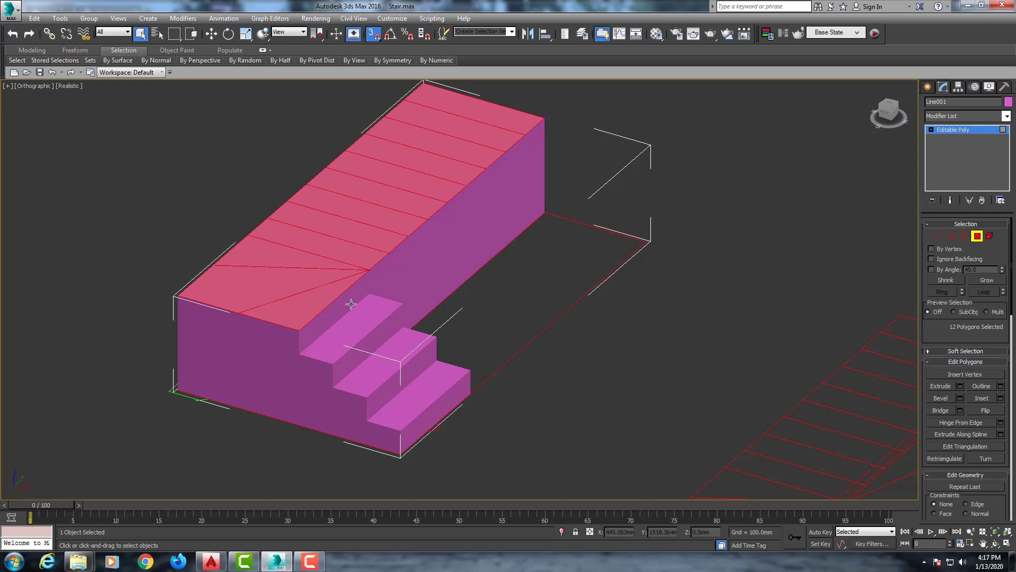
left_click(324, 297, "alt")
right_click(449, 292)
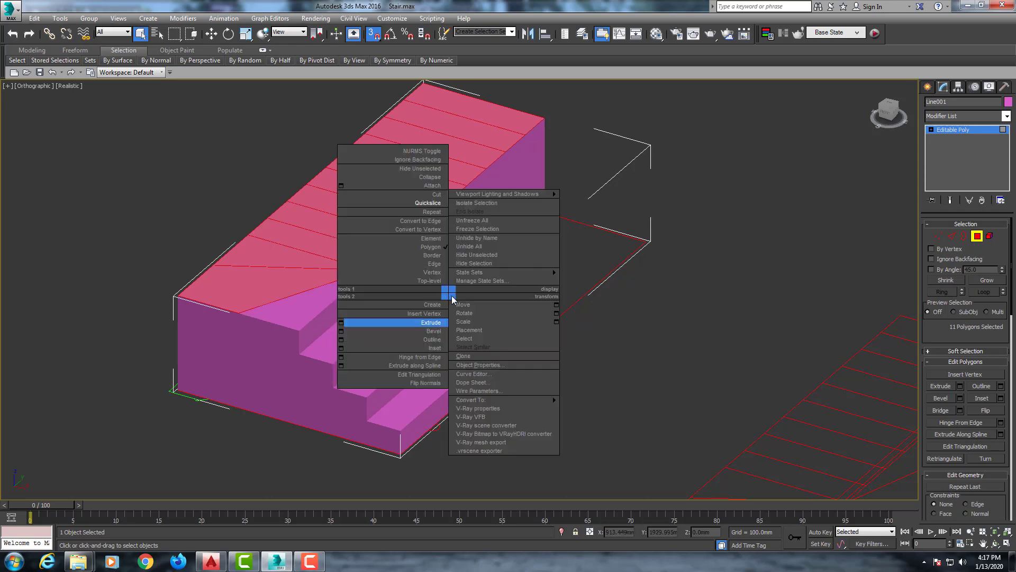
left_click(341, 324)
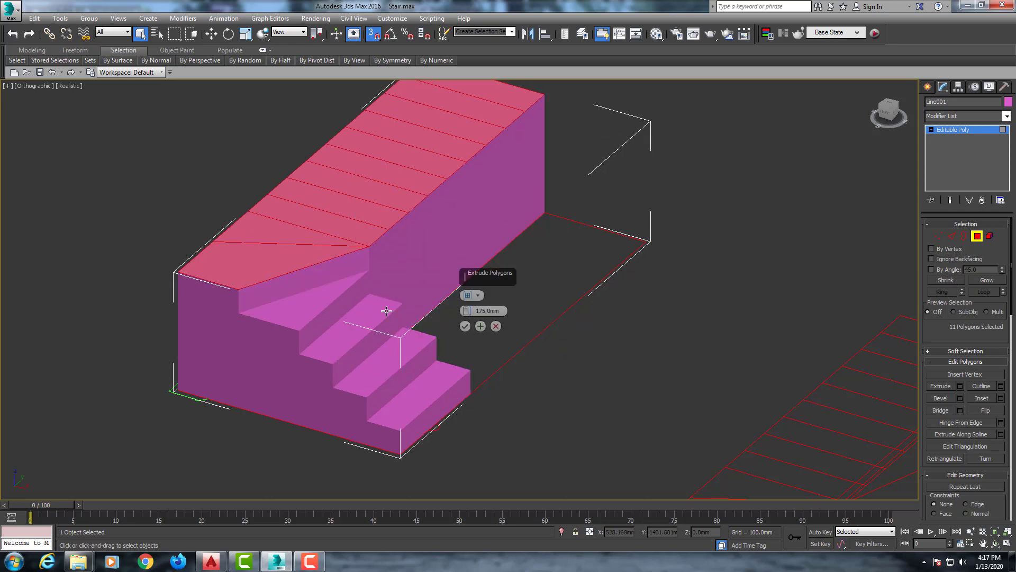
left_click(466, 325)
middle_click_drag(379, 317, 394, 377)
key("F4")
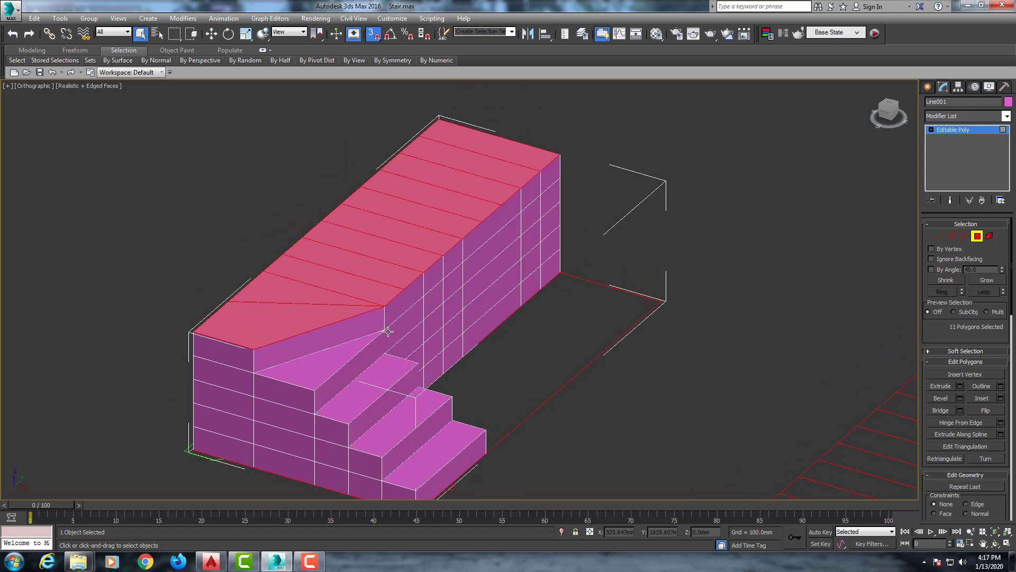
Step: Continue the 175 mm extrusions through the triangular and wedge winder treads
left_click(316, 317, "alt")
right_click(429, 295)
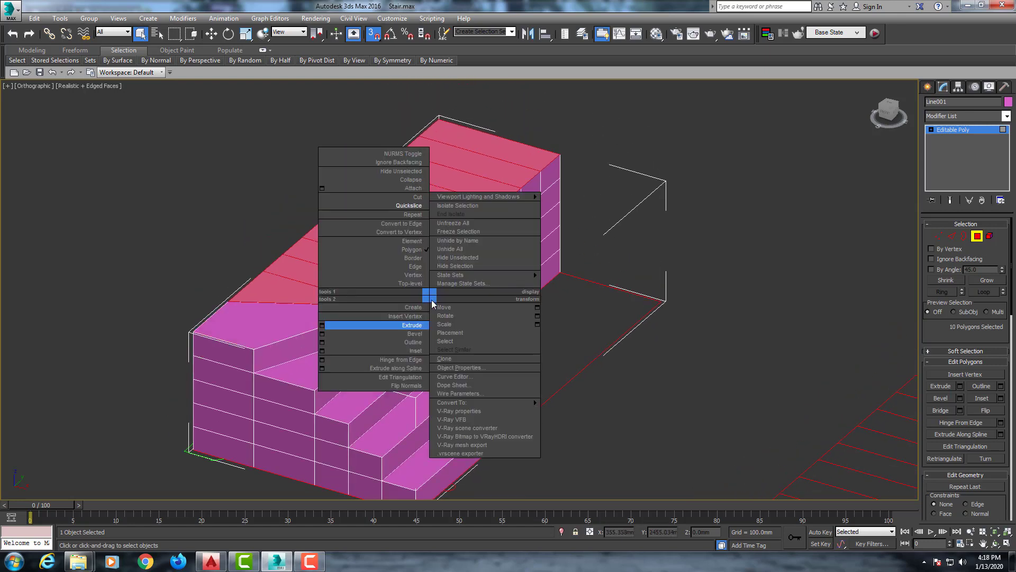
left_click(322, 325)
left_click(467, 329)
left_click(320, 272, "alt")
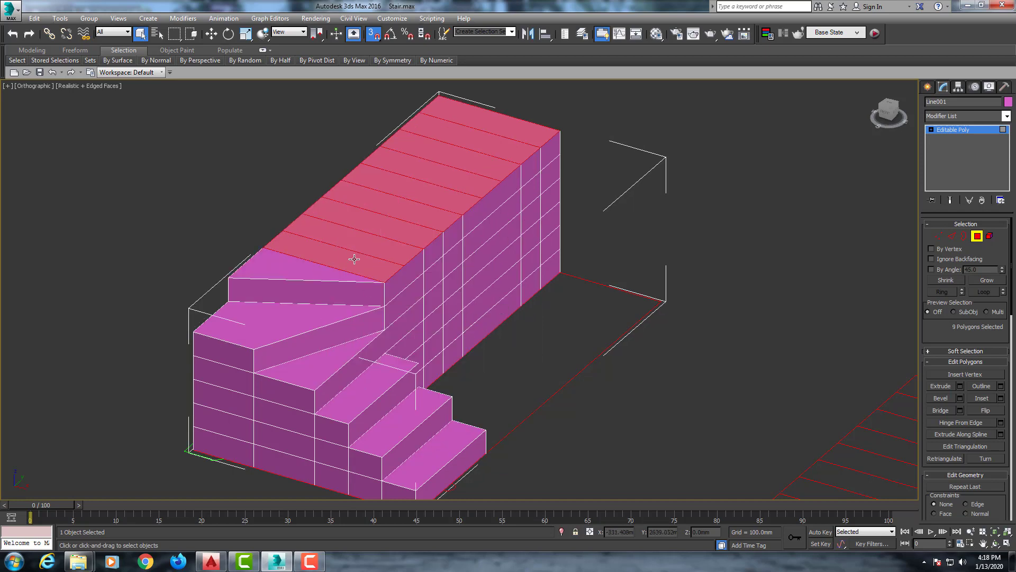
right_click(327, 268)
left_click(286, 299)
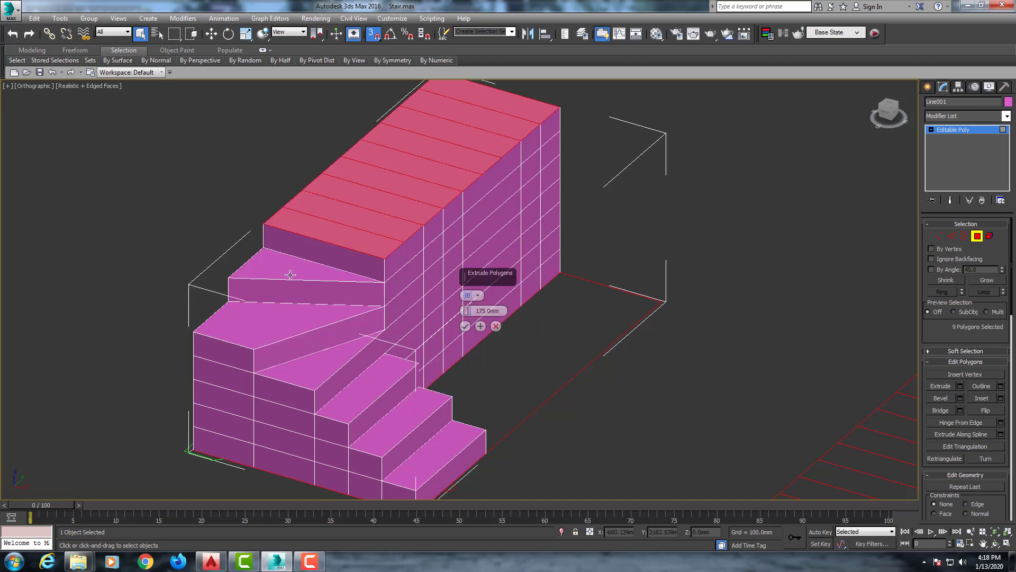
left_click(465, 326)
left_click(379, 249, "alt")
right_click(378, 249)
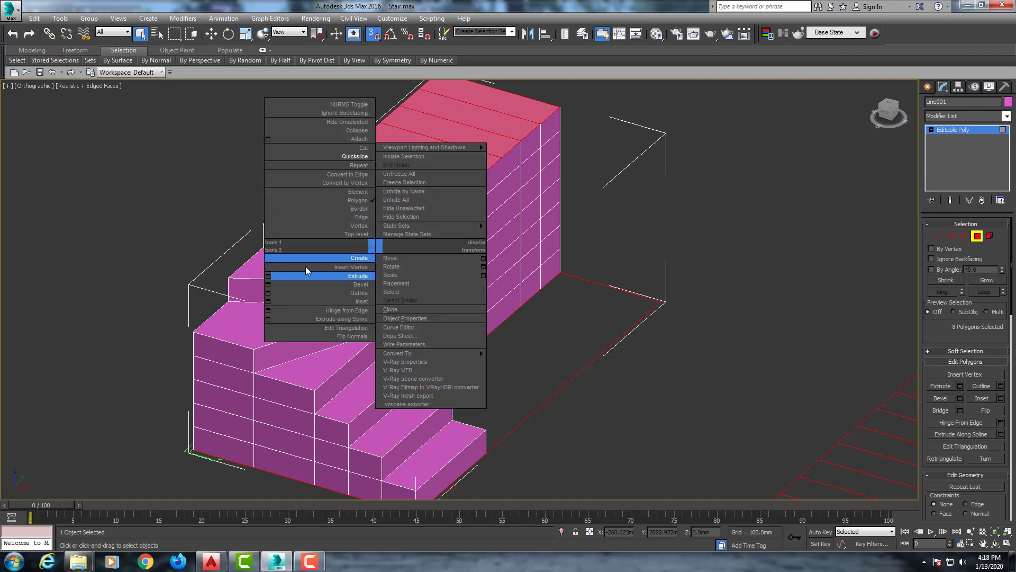
left_click(278, 279)
key("Return")
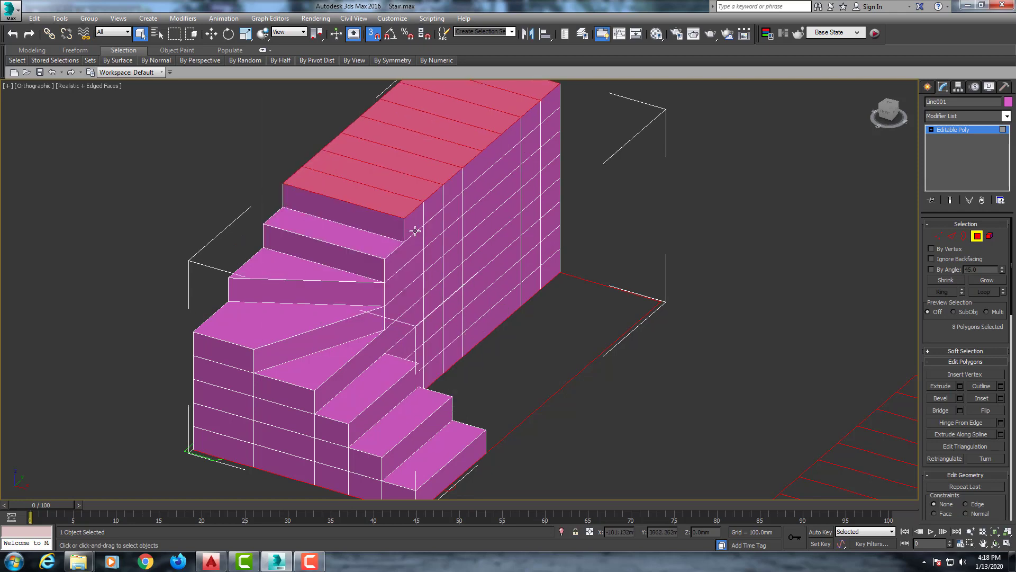
Step: Raise the upper-flight faces 175 mm twice more, re-adding a wrongly deselected top face
left_click(401, 210, "alt")
right_click(388, 204)
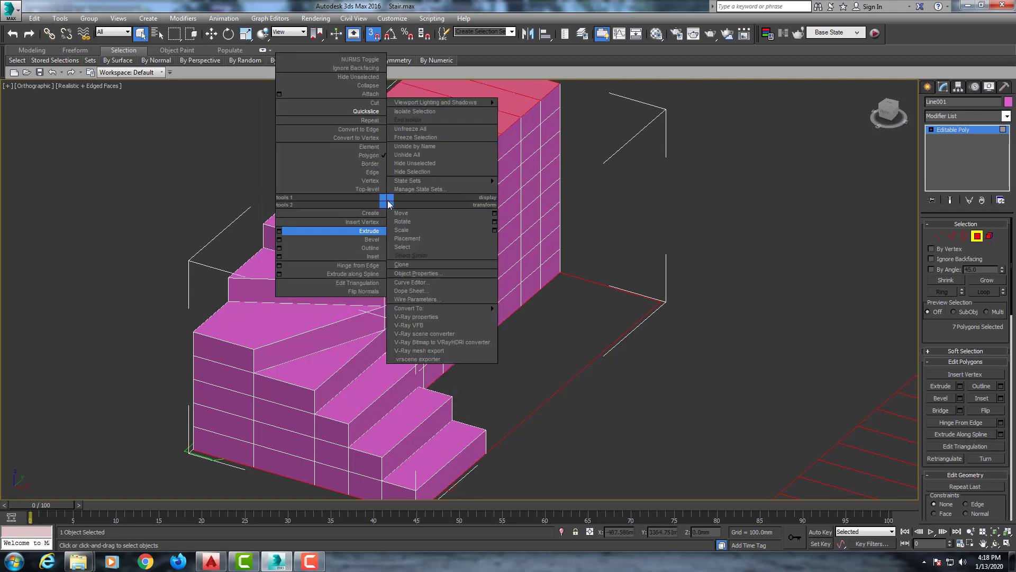
left_click(279, 231)
left_click(465, 326)
left_click(408, 171, "alt")
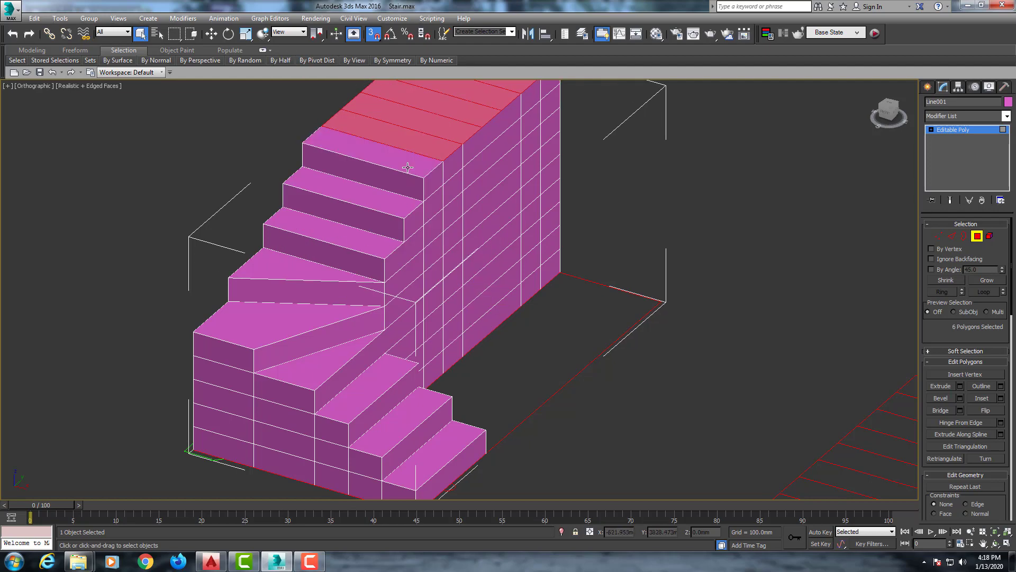
mouse_move(408, 162)
middle_mouse_down()
mouse_move(374, 268)
mouse_move(366, 256)
middle_mouse_up()
right_click(365, 255)
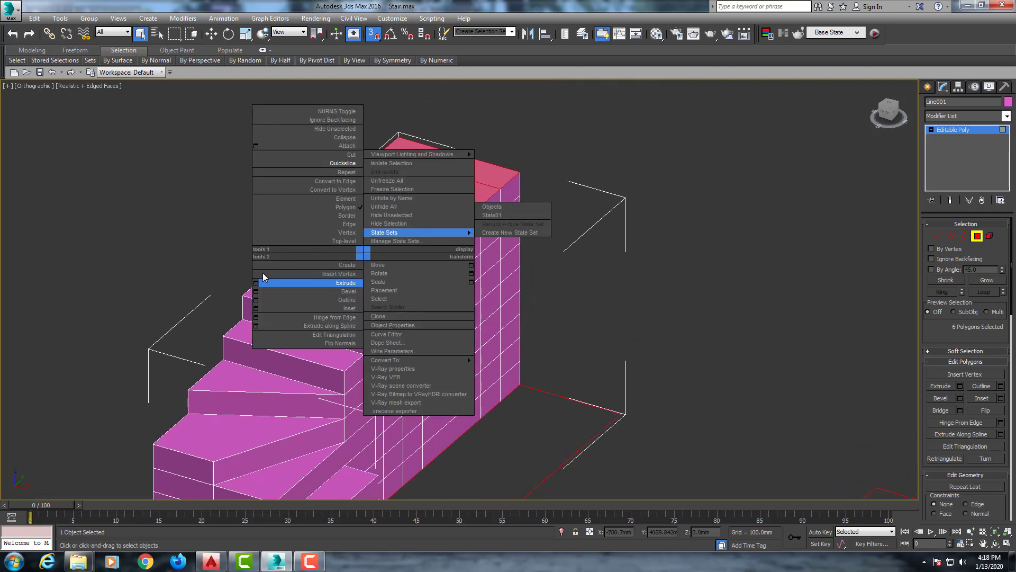
key("Escape")
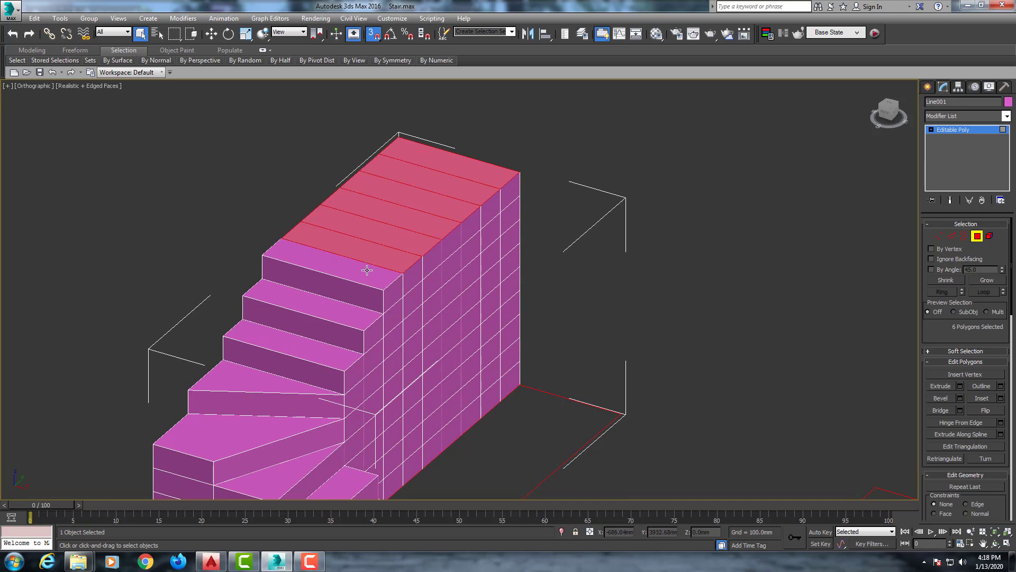
left_click(404, 257, "ctrl")
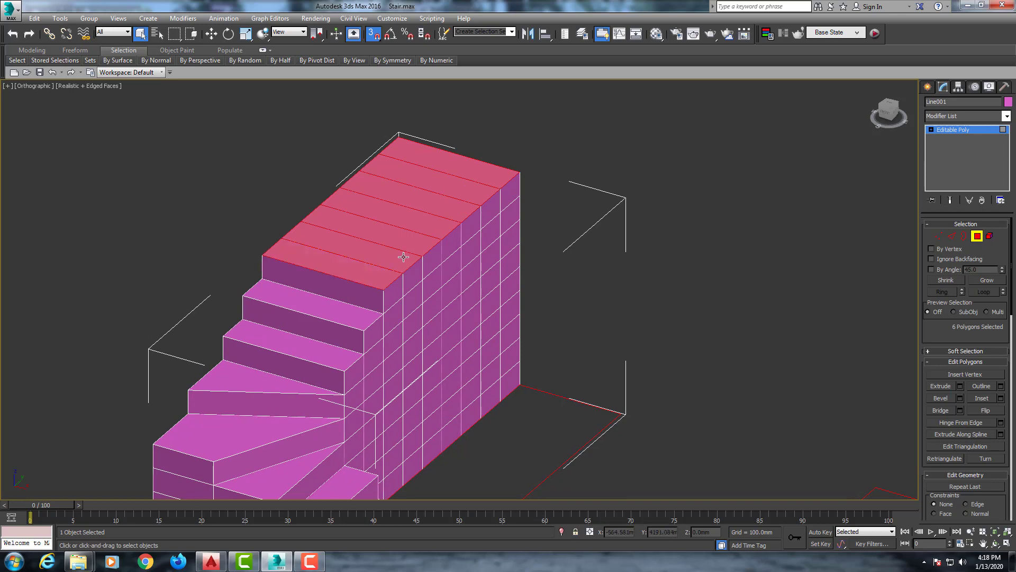
left_click(363, 269, "alt")
right_click(357, 245)
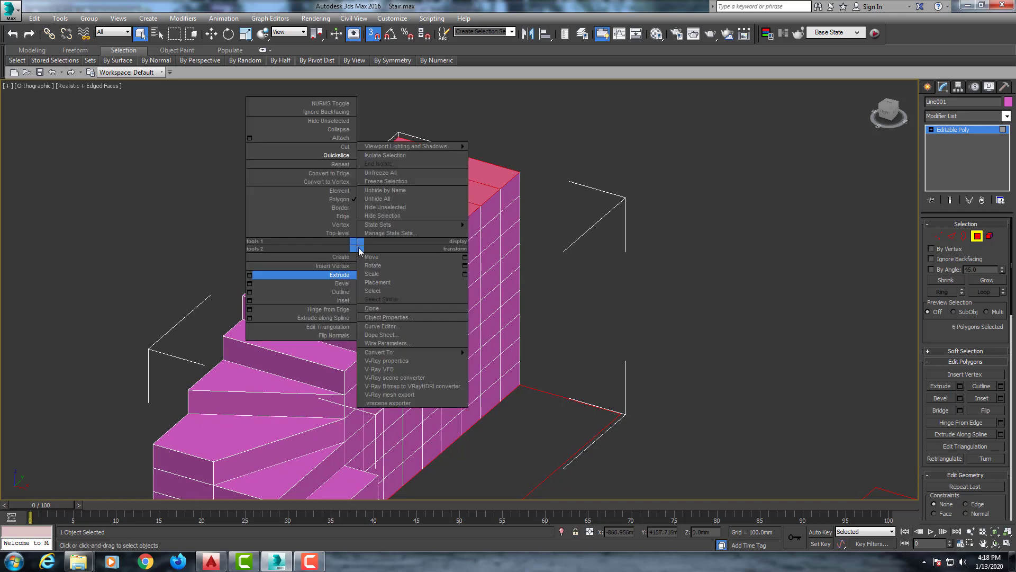
left_click(249, 276)
left_click(466, 325)
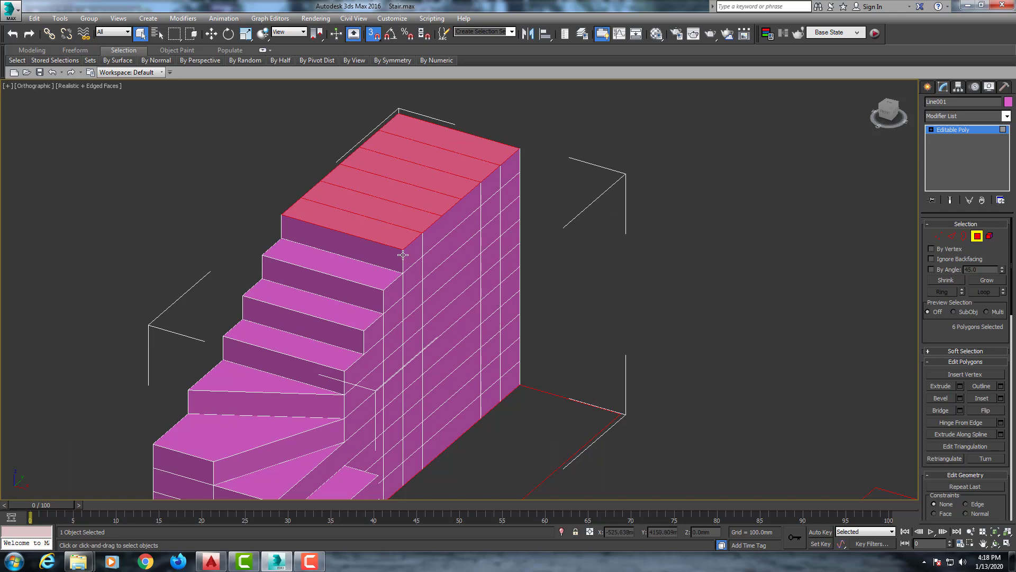
Step: Extrude the remaining upper step faces 175 mm three more times
left_click(393, 236, "alt")
right_click(422, 220)
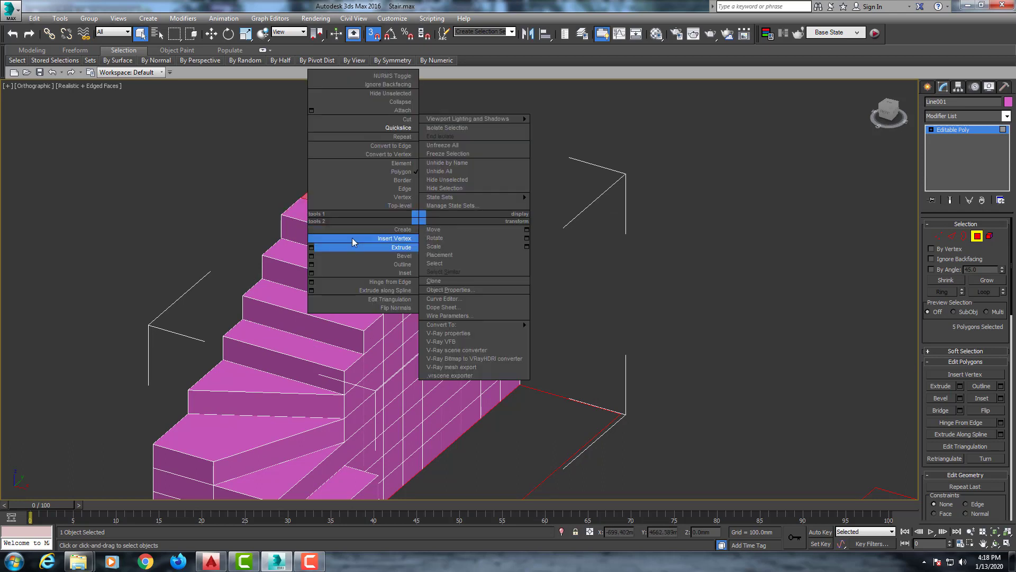
left_click(316, 251)
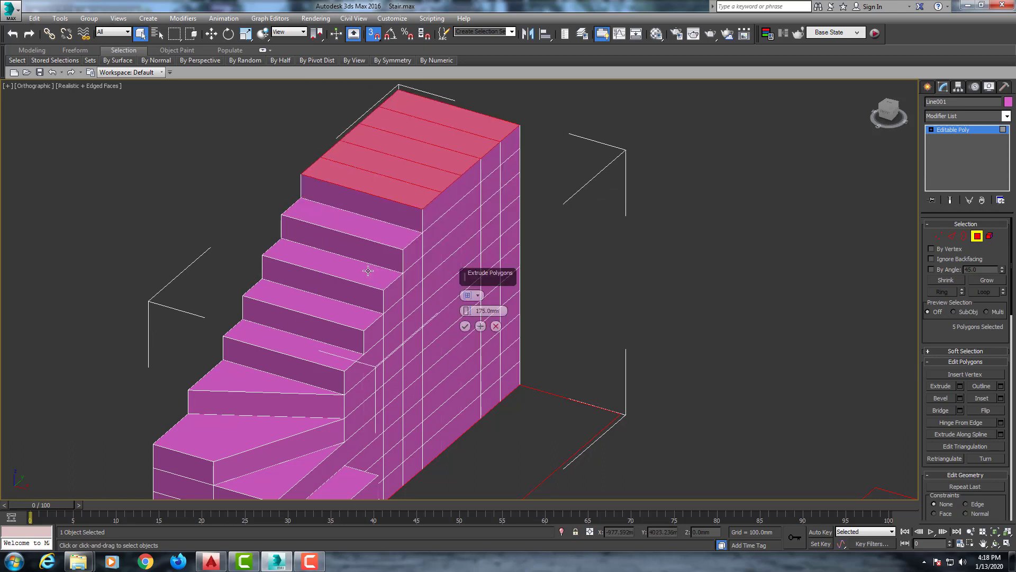
left_click(464, 326)
left_click(408, 198, "alt")
middle_click_drag(444, 240, 392, 310)
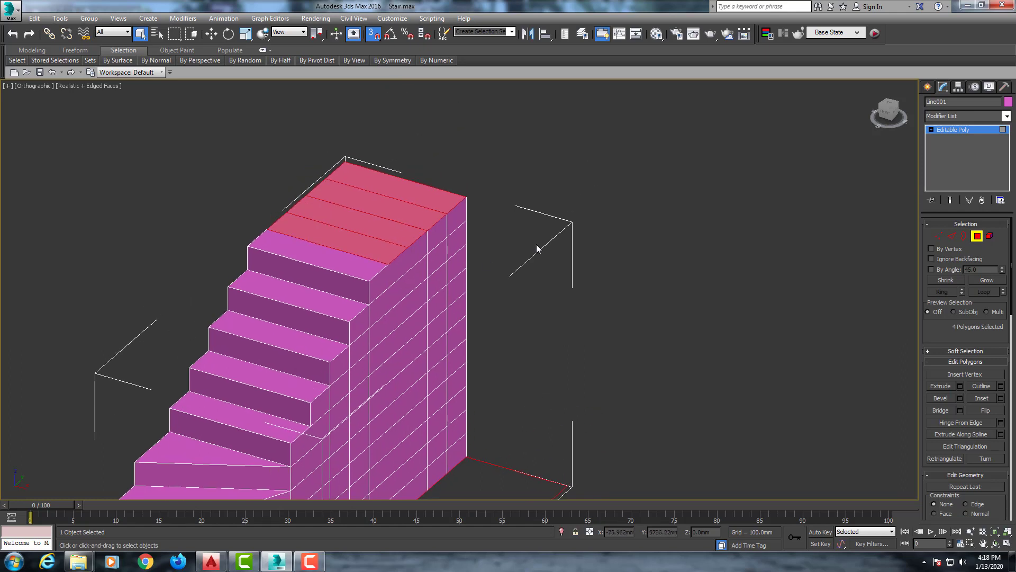
right_click(533, 242)
left_click(426, 272)
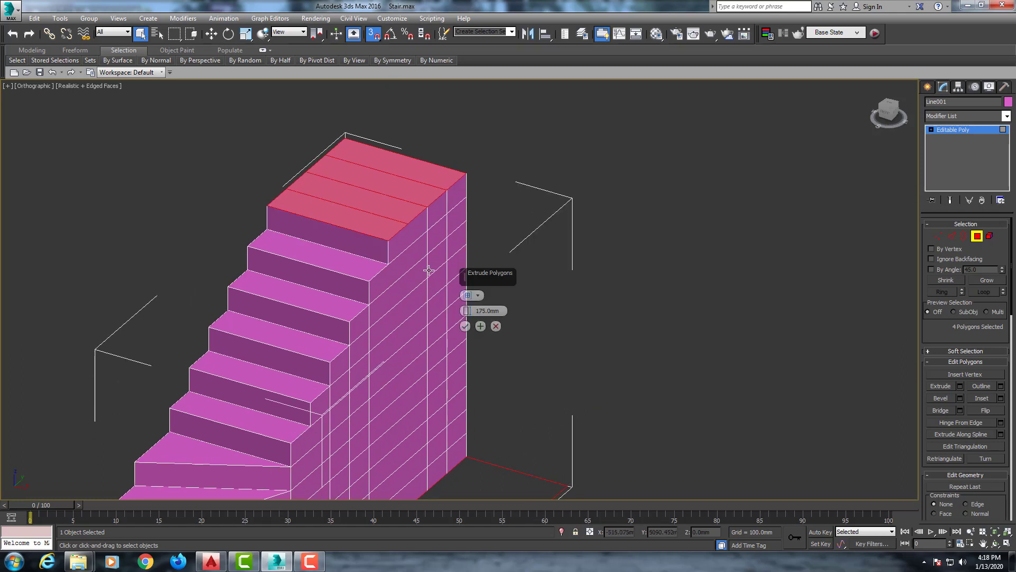
left_click(465, 326)
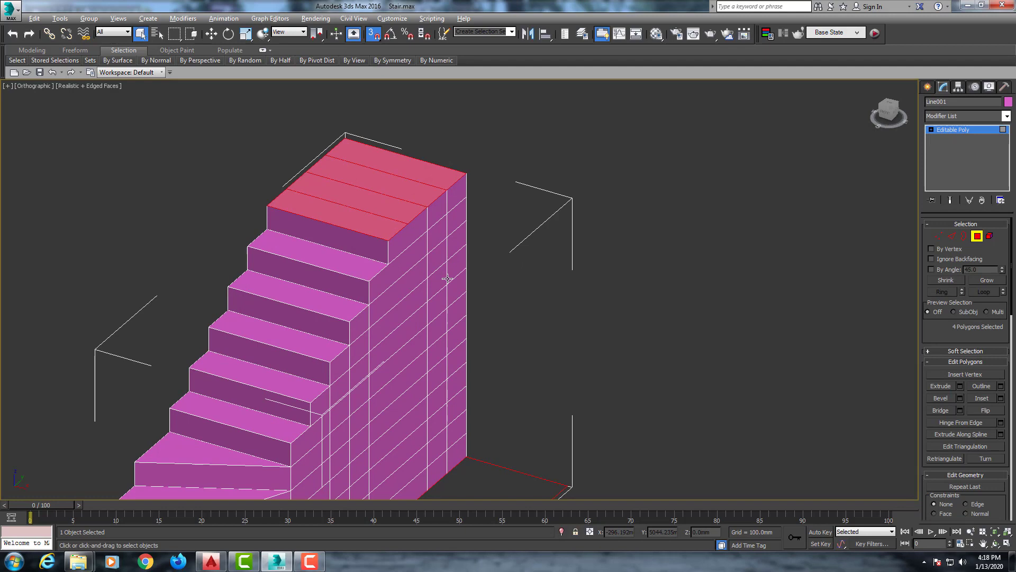
left_click(385, 231, "alt")
right_click(496, 225)
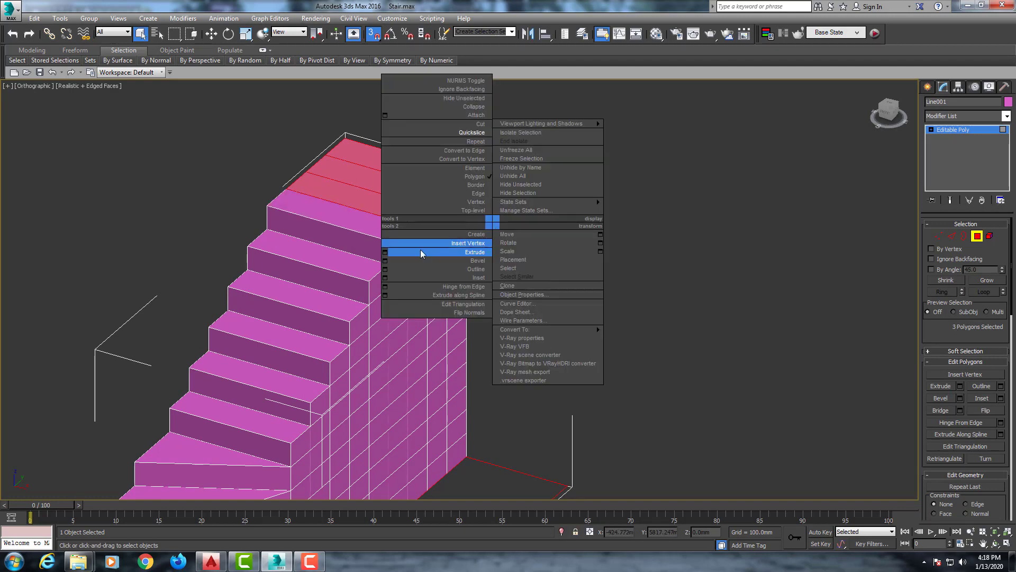
left_click(388, 255)
left_click(465, 326)
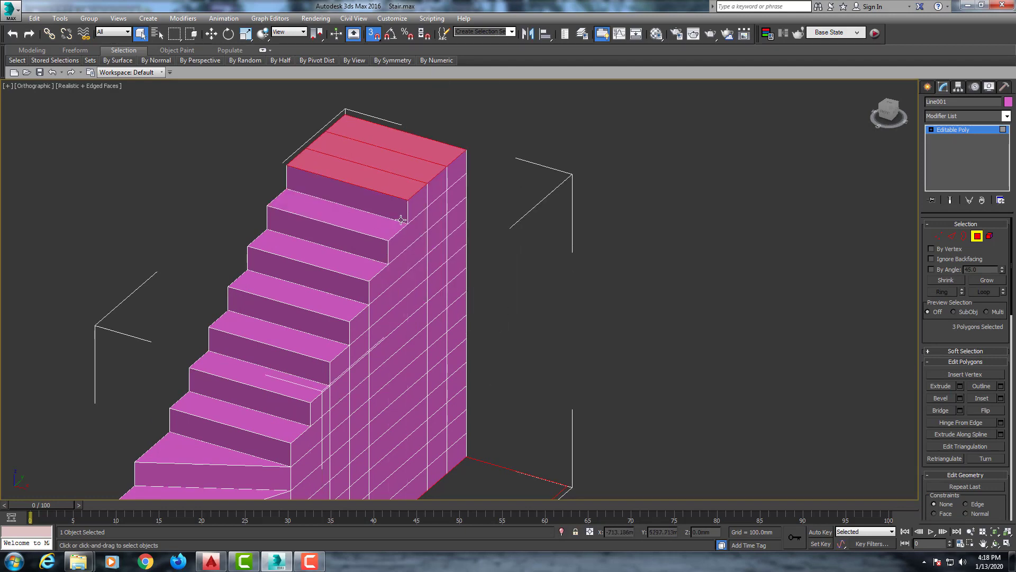
Step: Finish with the last two 175 mm extrusions up to the topmost tread
left_click(395, 186, "alt")
right_click(504, 189)
left_click(408, 214)
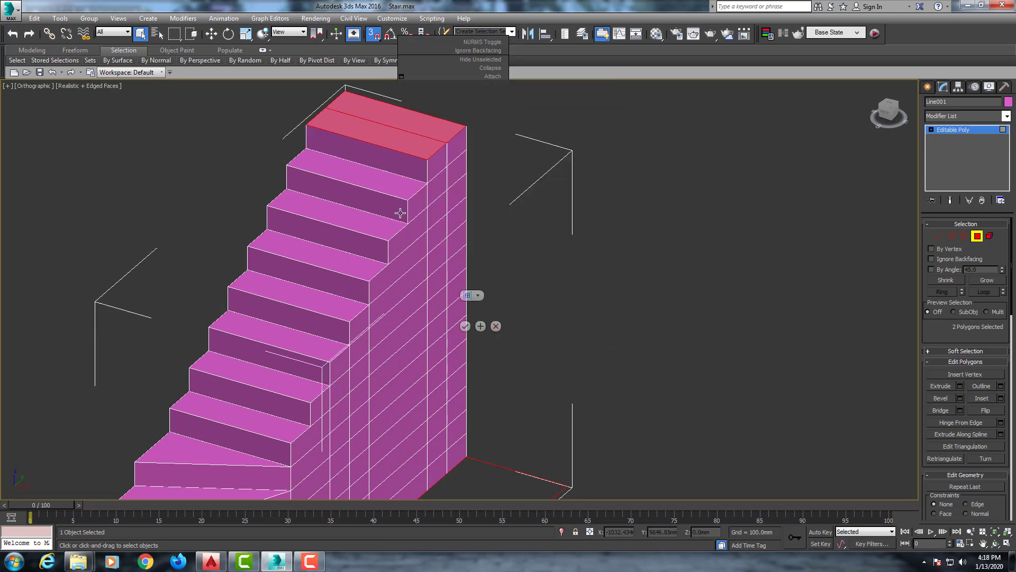
left_click(465, 326)
left_click(429, 147, "alt")
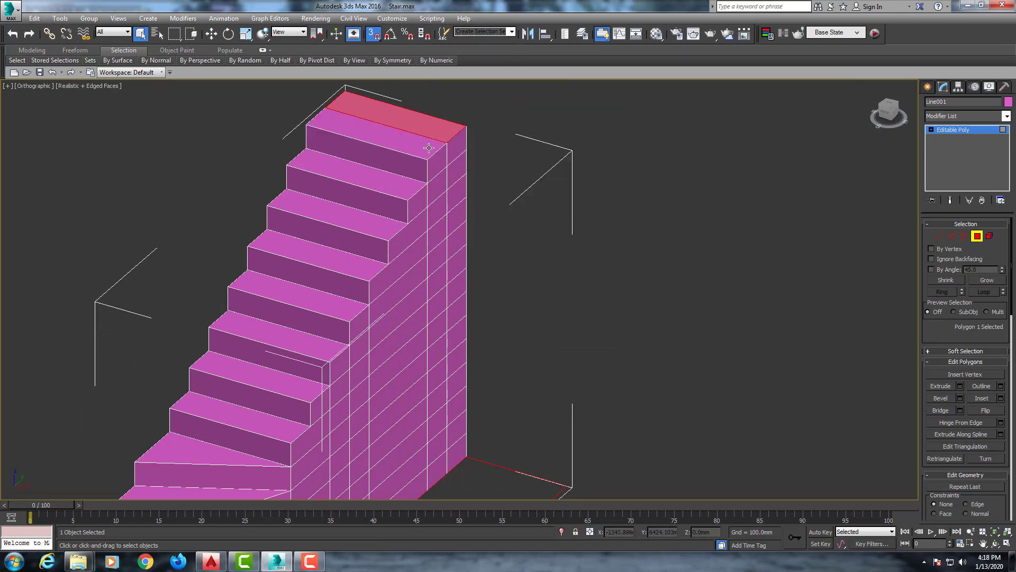
right_click(513, 151)
left_click(407, 178)
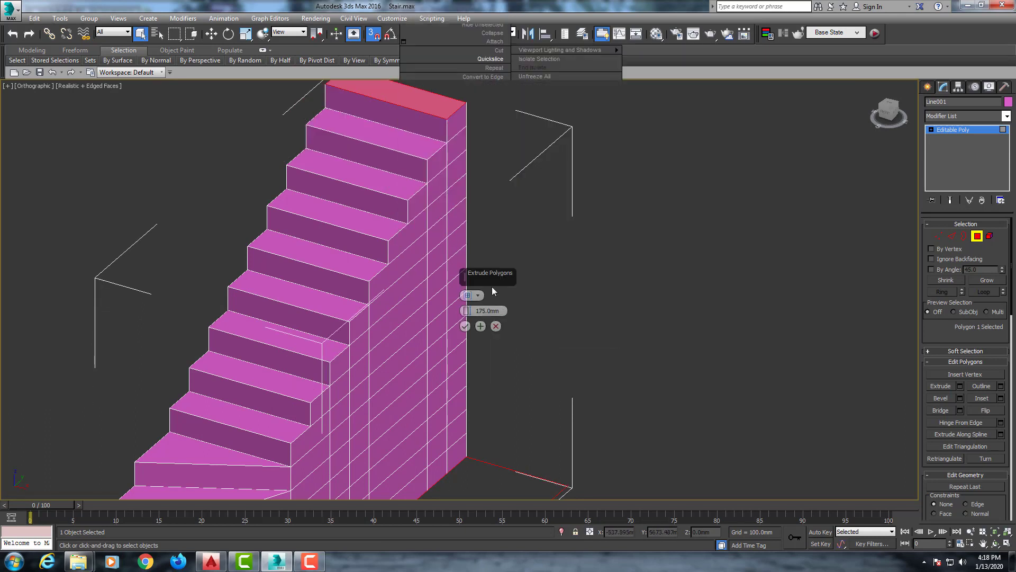
left_click(465, 326)
scroll(469, 289, "down", 5)
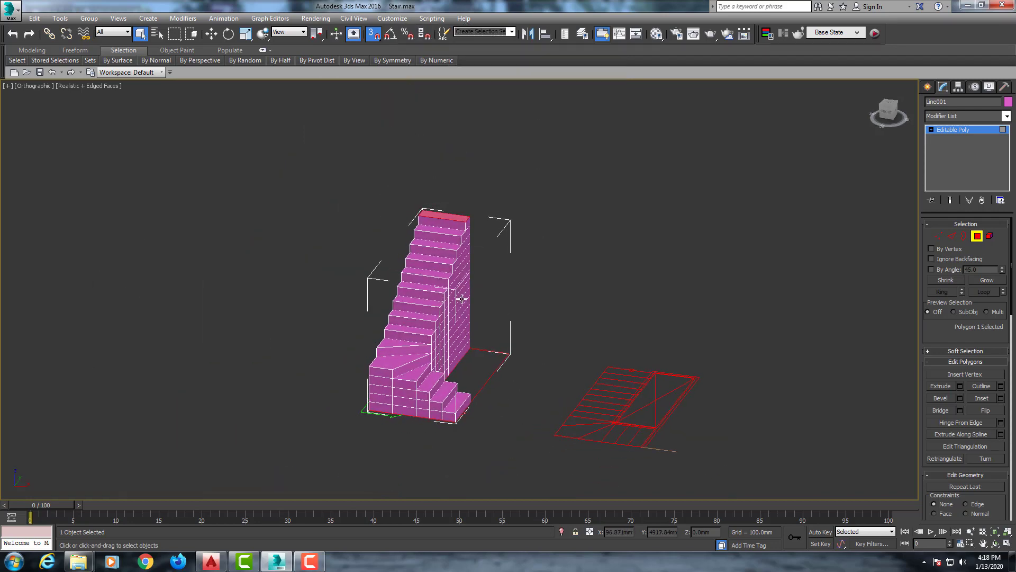
left_click(978, 236)
mouse_move(475, 317)
middle_mouse_down("alt")
mouse_move(416, 328)
mouse_move(570, 314)
mouse_move(434, 322)
middle_mouse_up("alt")
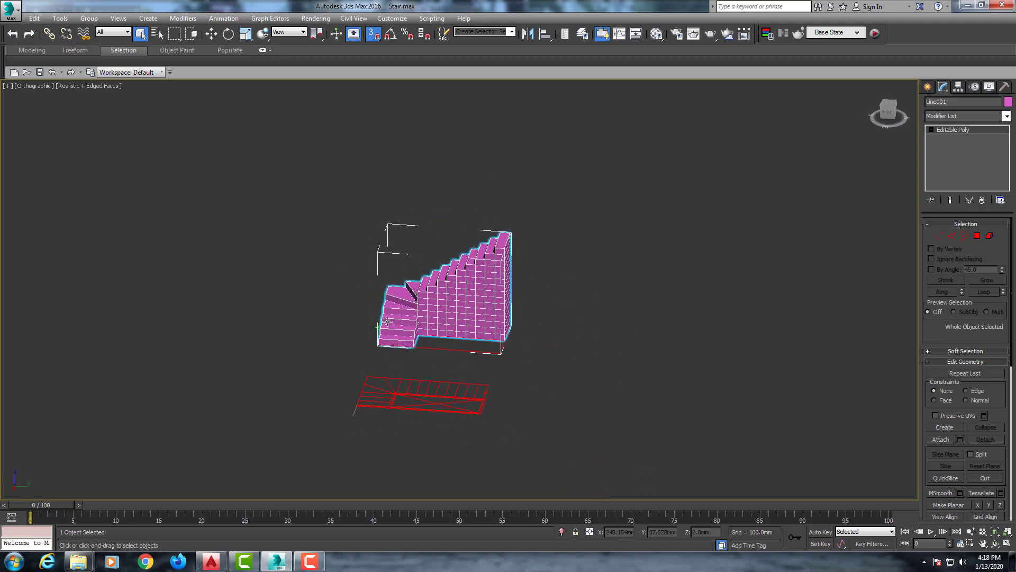
scroll(435, 321, "up", 3)
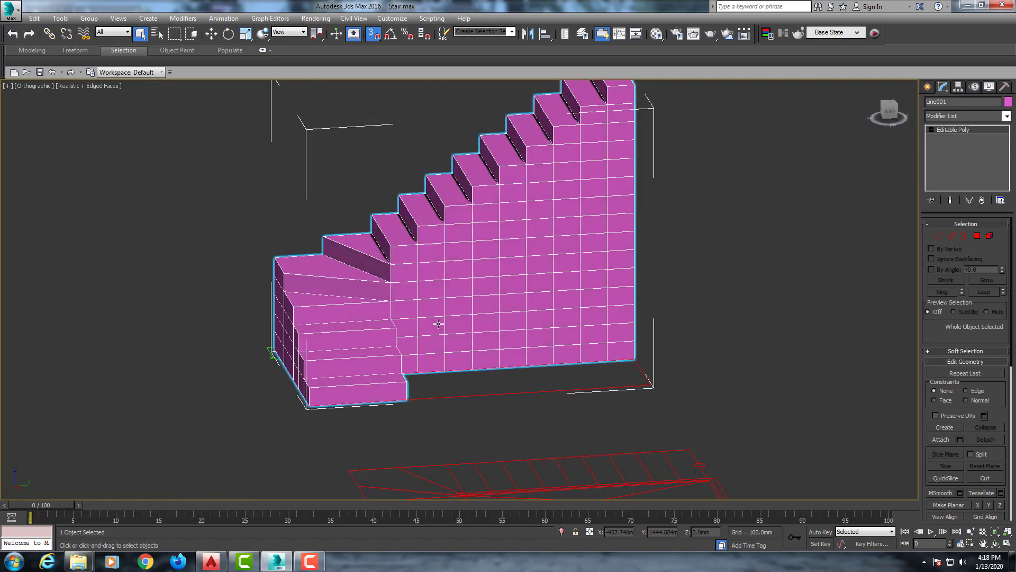
mouse_move(435, 321)
middle_mouse_down("alt")
mouse_move(570, 324)
mouse_move(386, 274)
mouse_move(407, 273)
middle_mouse_up("alt")
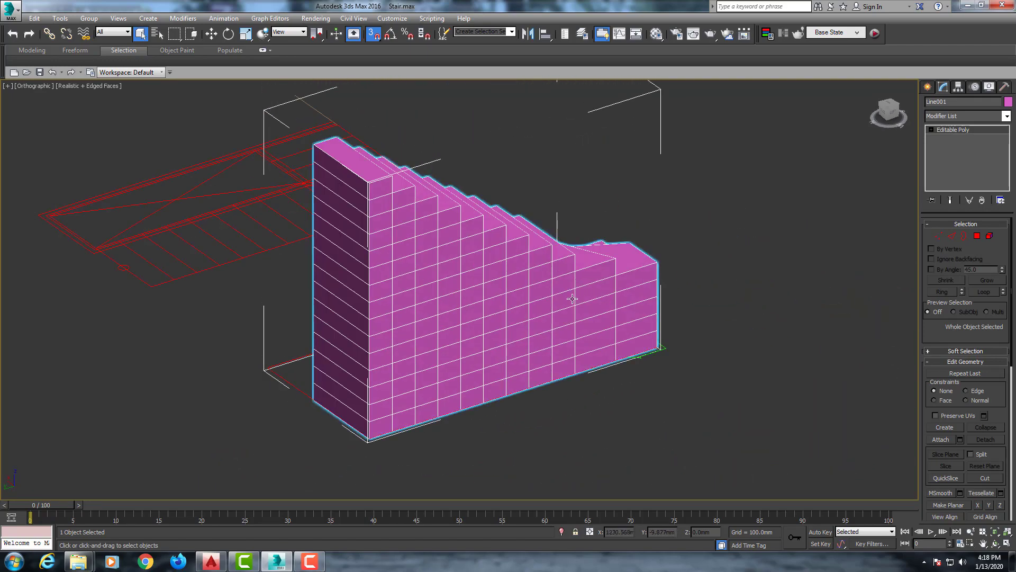
middle_click_drag(572, 298, 696, 337, "alt")
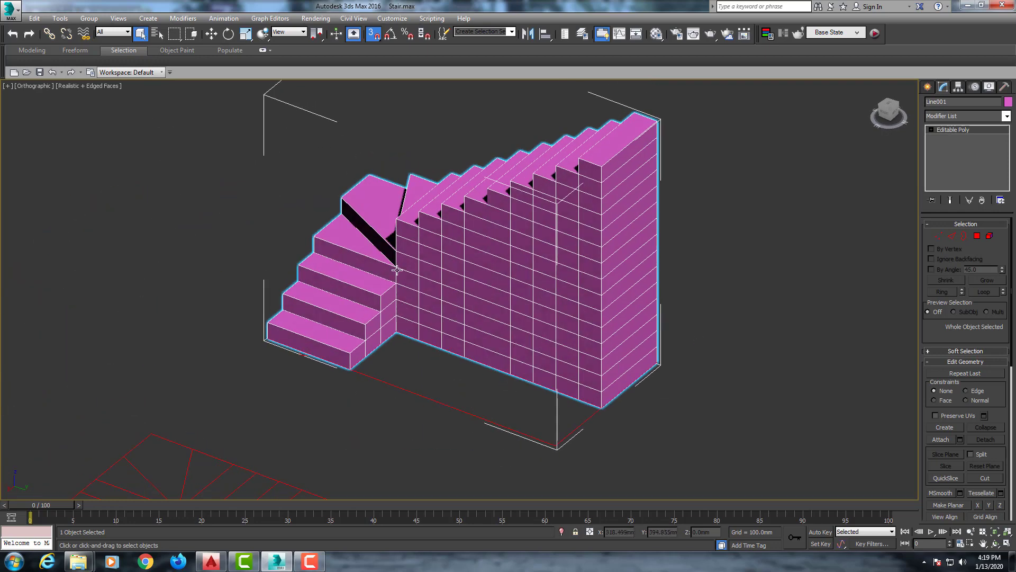
mouse_move(403, 307)
middle_mouse_down("alt")
mouse_move(364, 318)
mouse_move(399, 324)
middle_mouse_up("alt")
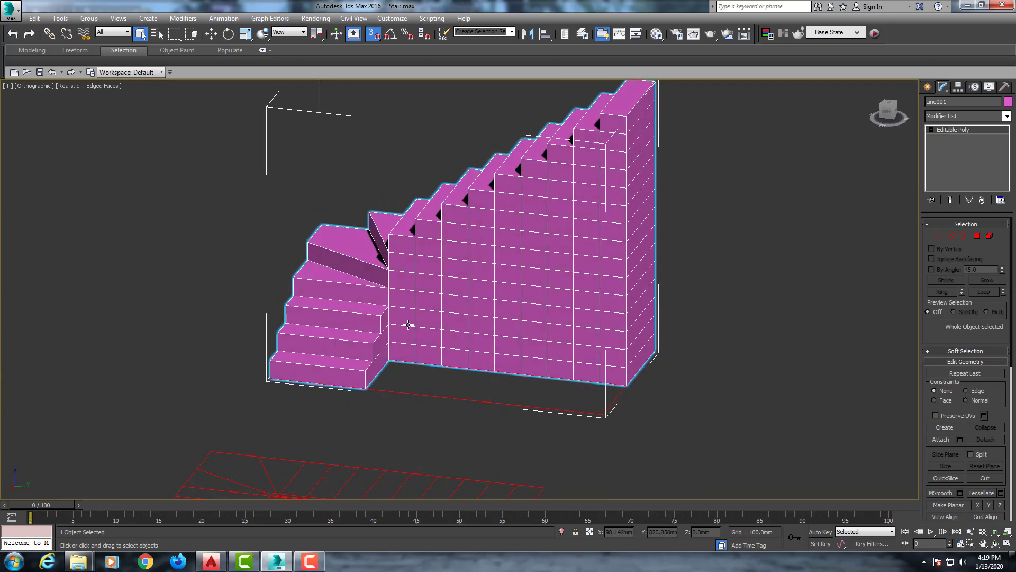
key("4")
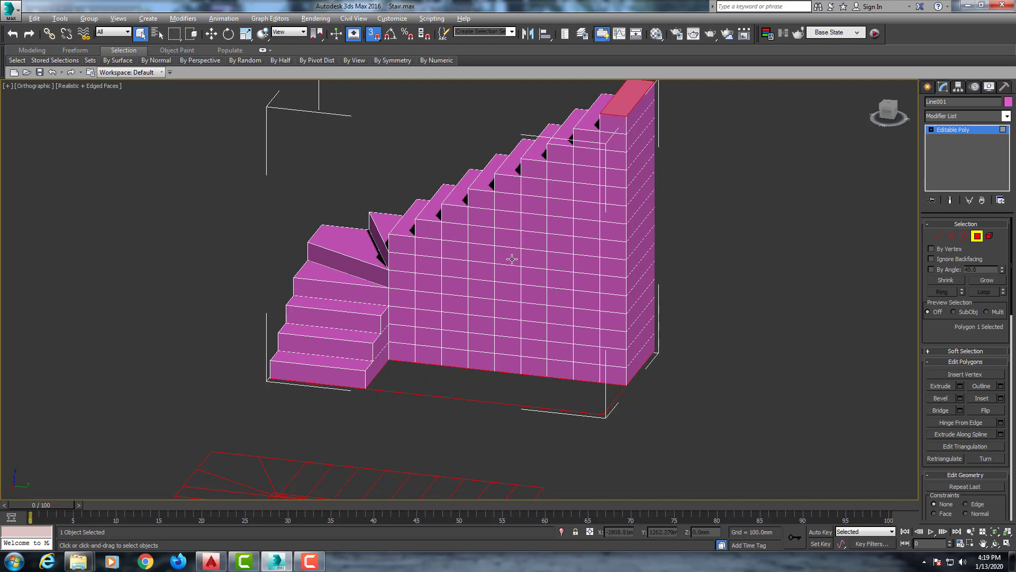
Step: Select the nine side-wall faces beneath the steps, from the top step down to the bottom
scroll(539, 256, "up", 2)
scroll(553, 245, "up", 1)
scroll(624, 189, "up", 3)
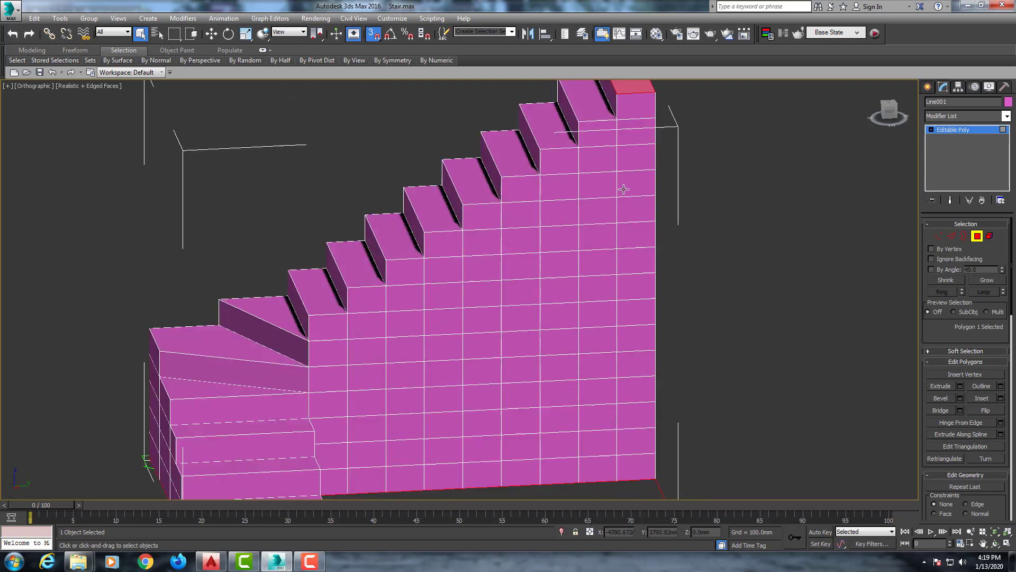
left_click(630, 139)
left_click(601, 159, "ctrl")
left_click(563, 186, "ctrl")
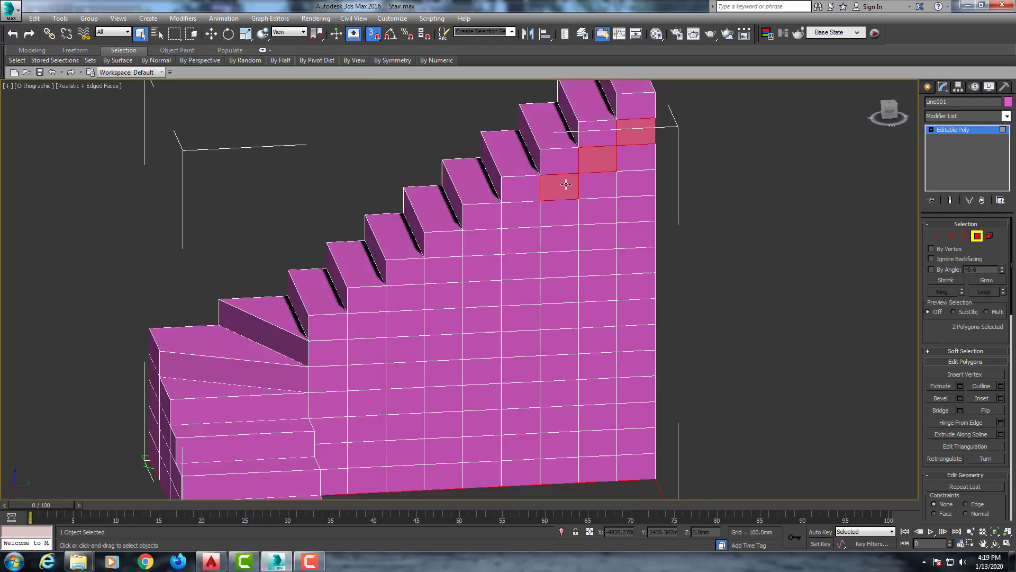
left_click(521, 214, "ctrl")
left_click(482, 242, "ctrl")
left_click(443, 270, "ctrl")
left_click(400, 301, "ctrl")
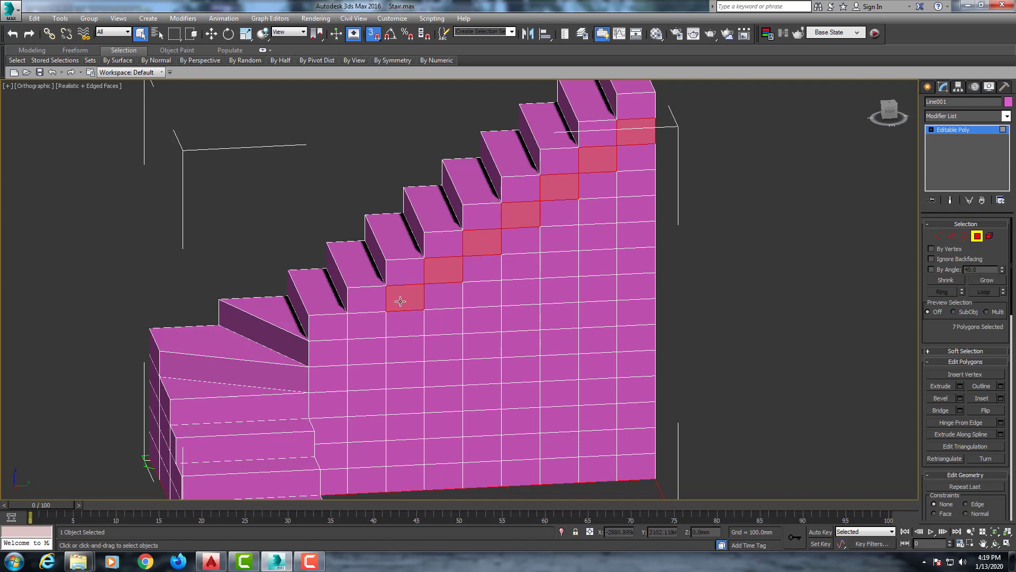
left_click(373, 320, "ctrl")
left_click(335, 350, "ctrl")
middle_click_drag(336, 350, 359, 360, "alt")
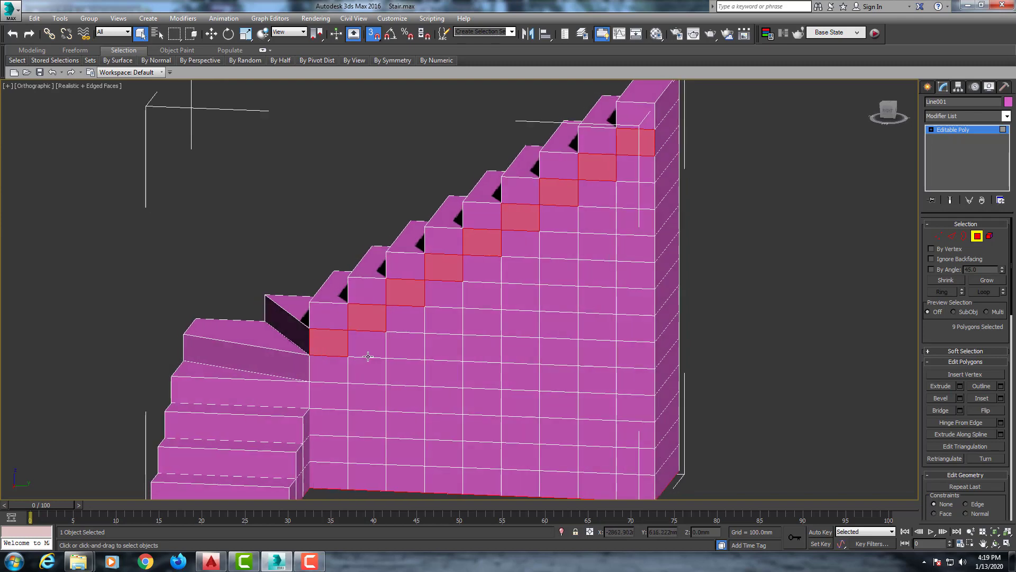
Step: Cut a diagonal across the side wall from the lower stair corner to the top step corner
right_click(435, 271)
left_click(423, 179)
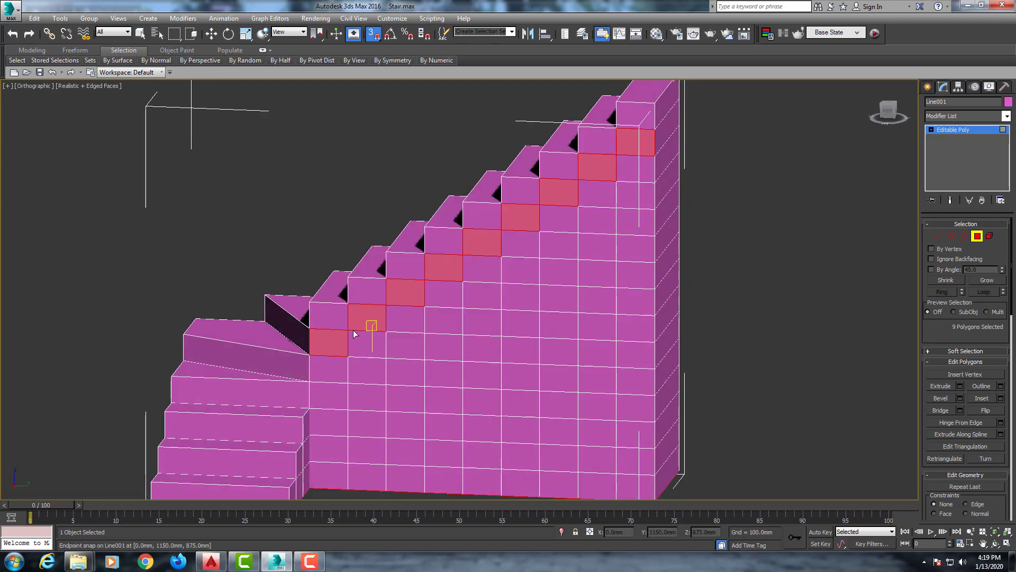
left_click(349, 333)
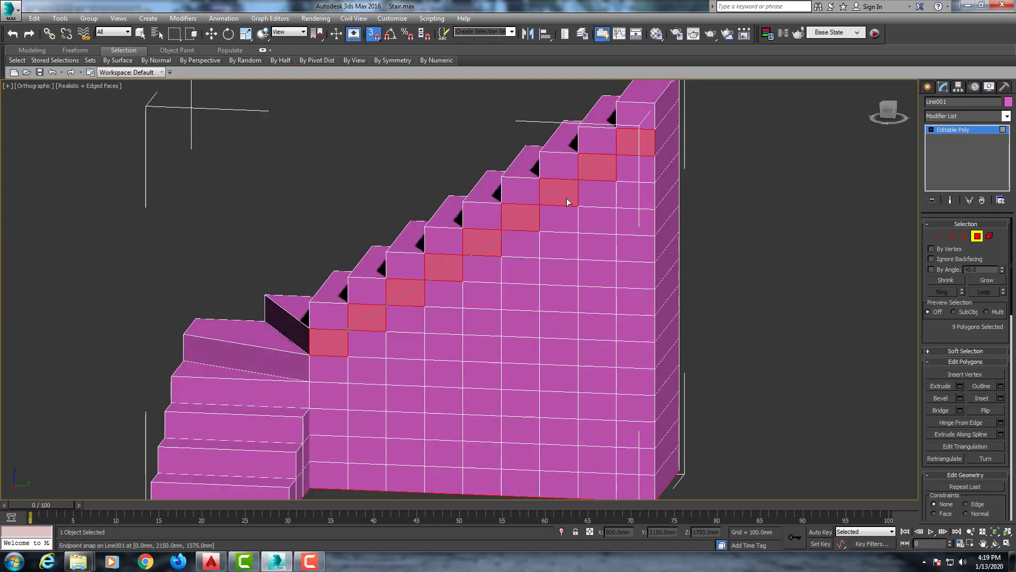
left_click(616, 154)
right_click(630, 157)
left_click(633, 153)
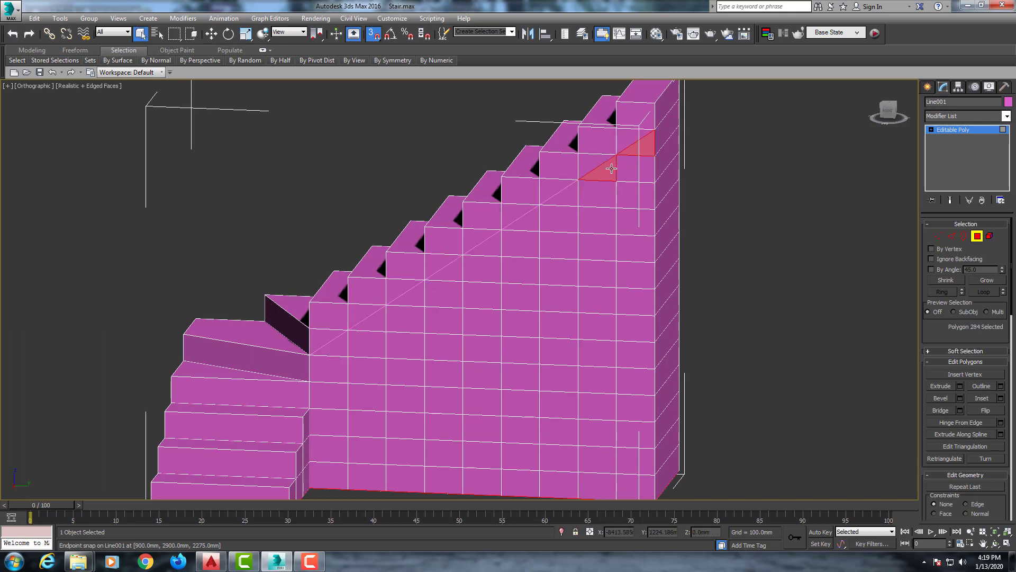
Step: Select the triangular faces along the diagonal cut and delete them
left_click(564, 197, "ctrl")
left_click(530, 221, "ctrl")
left_click(493, 247, "ctrl")
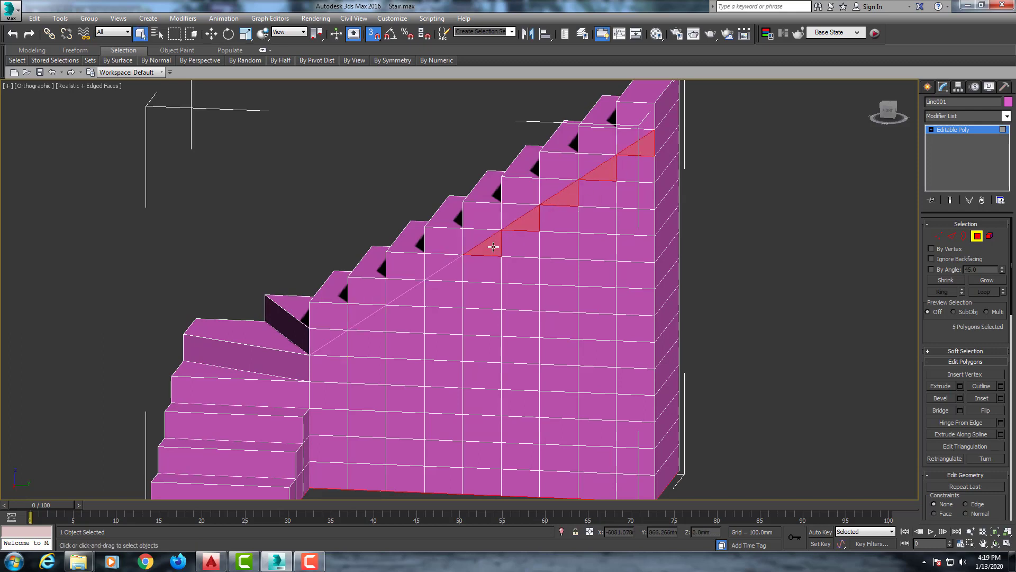
left_click(457, 272, "ctrl")
left_click(412, 298, "ctrl")
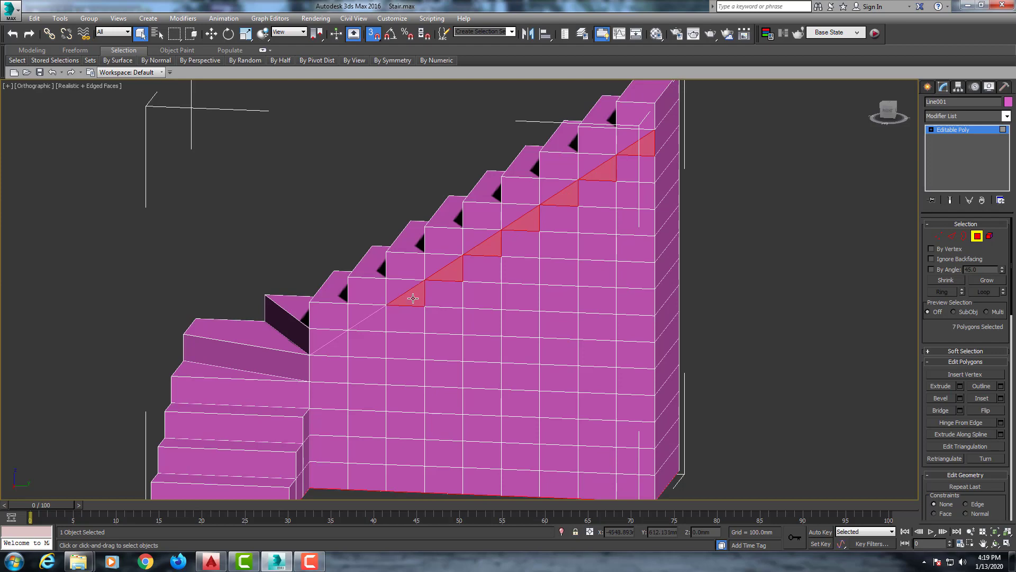
left_click(381, 320, "ctrl")
left_click(338, 345, "ctrl")
mouse_move(357, 366)
middle_mouse_down("alt")
mouse_move(343, 368)
mouse_move(383, 371)
mouse_move(388, 379)
mouse_move(375, 383)
middle_mouse_up("alt")
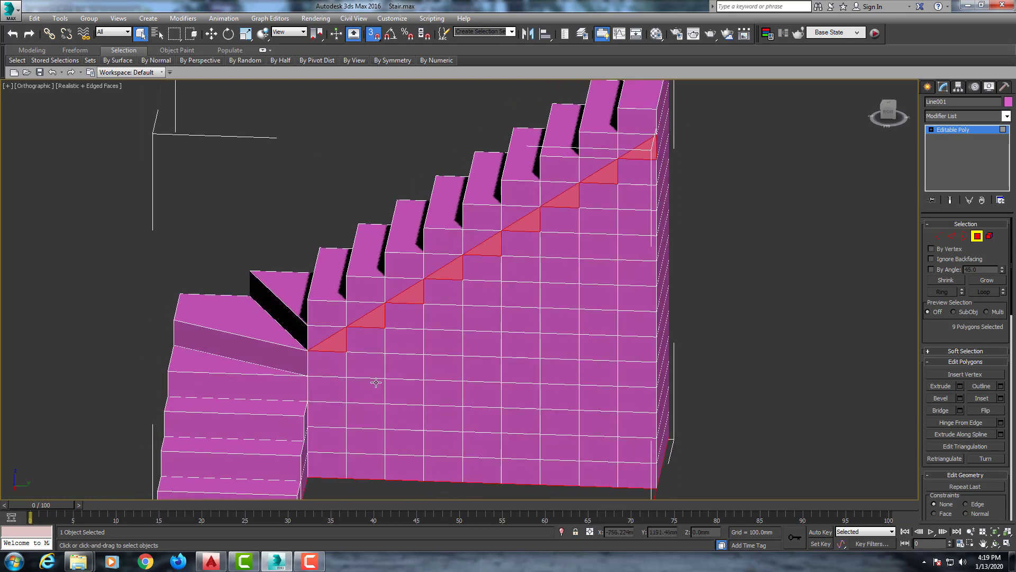
key("Delete")
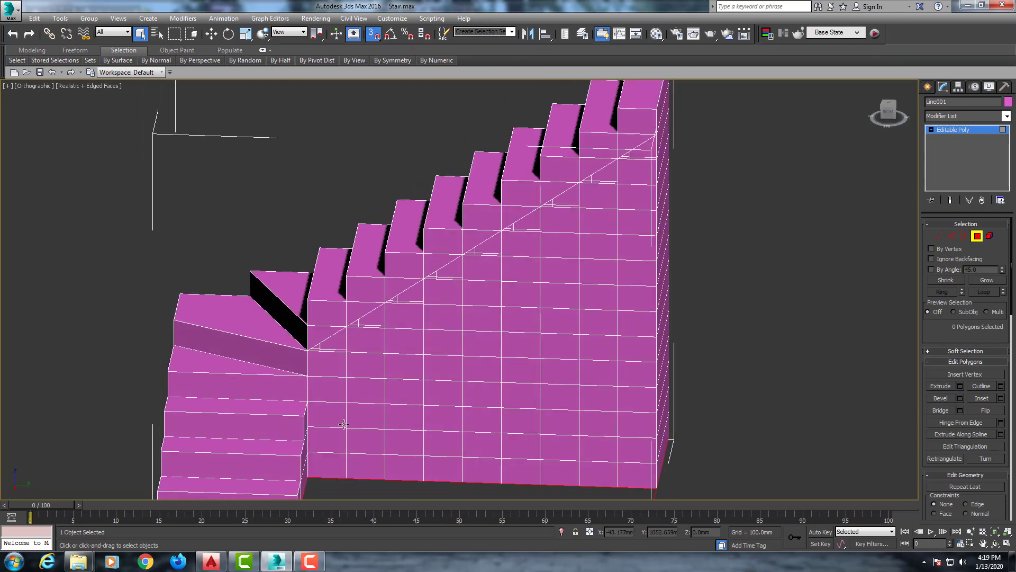
Step: In Edge mode, select the side wall's bottom edges, ring-select them and delete the ring
key("2")
left_click(323, 452)
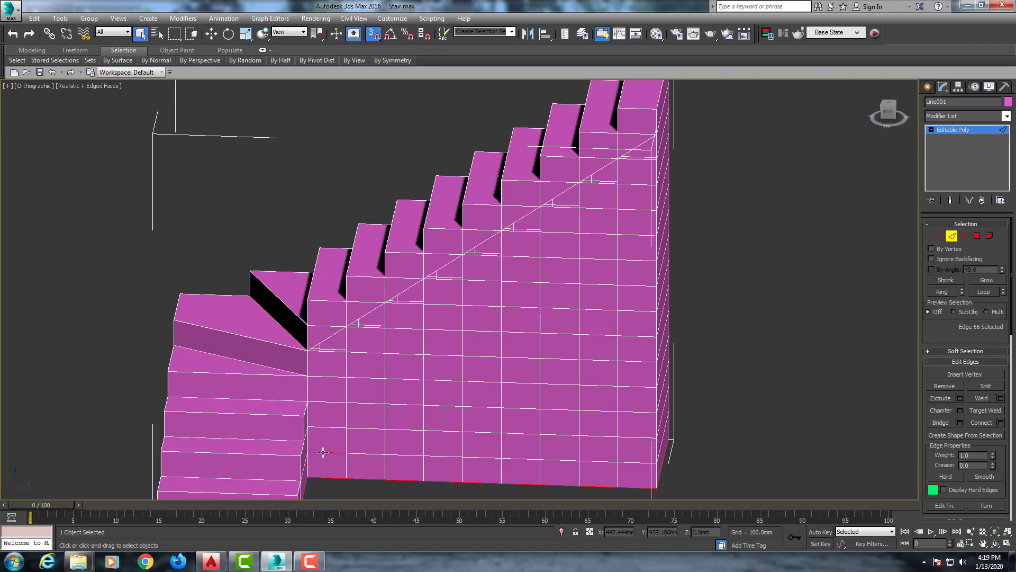
left_click(371, 454, "ctrl")
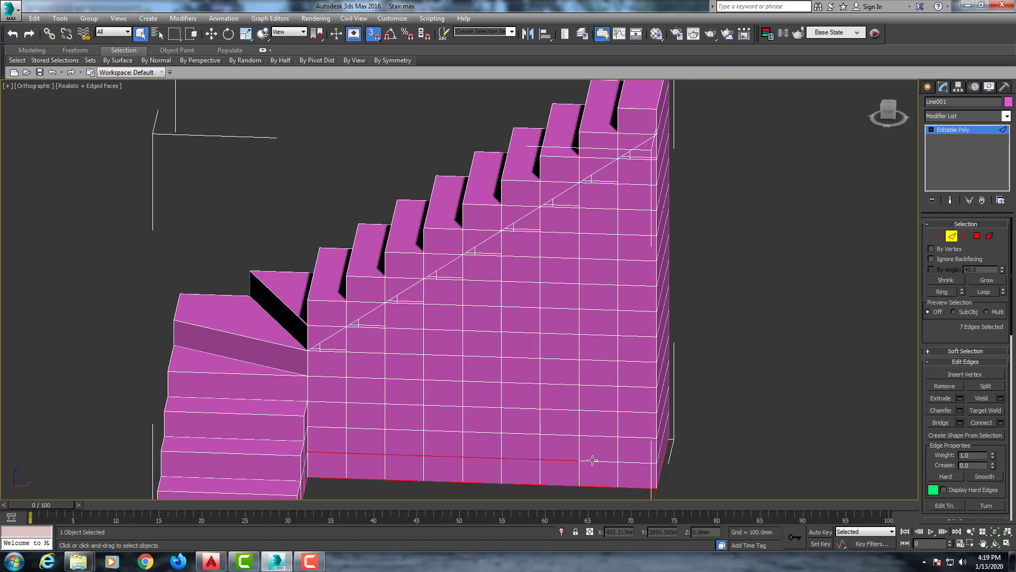
left_click(593, 460, "ctrl")
mouse_move(727, 378)
middle_mouse_down("alt")
mouse_move(535, 382)
mouse_move(868, 343)
middle_mouse_up("alt")
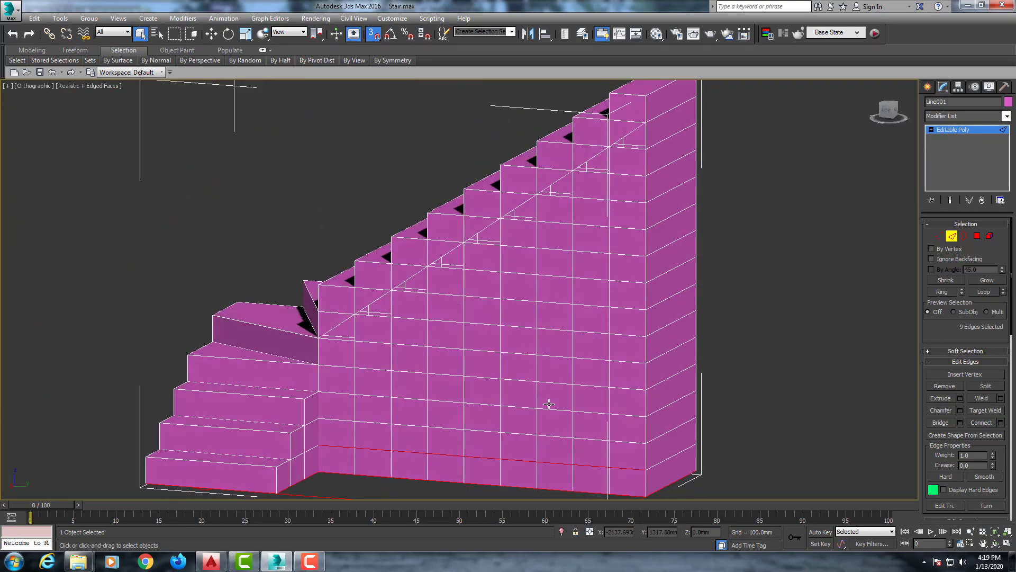
left_click(943, 292)
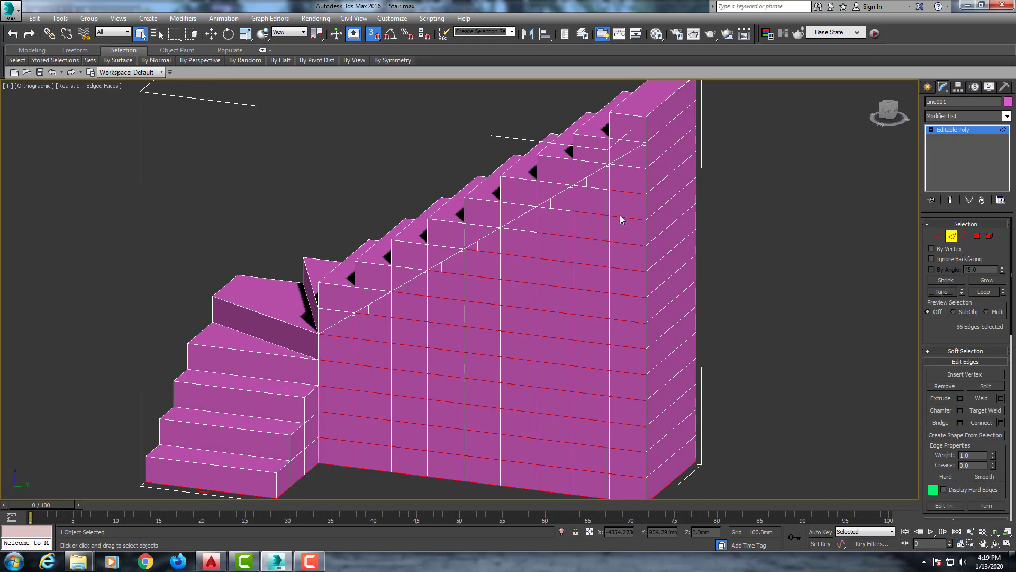
key("Delete")
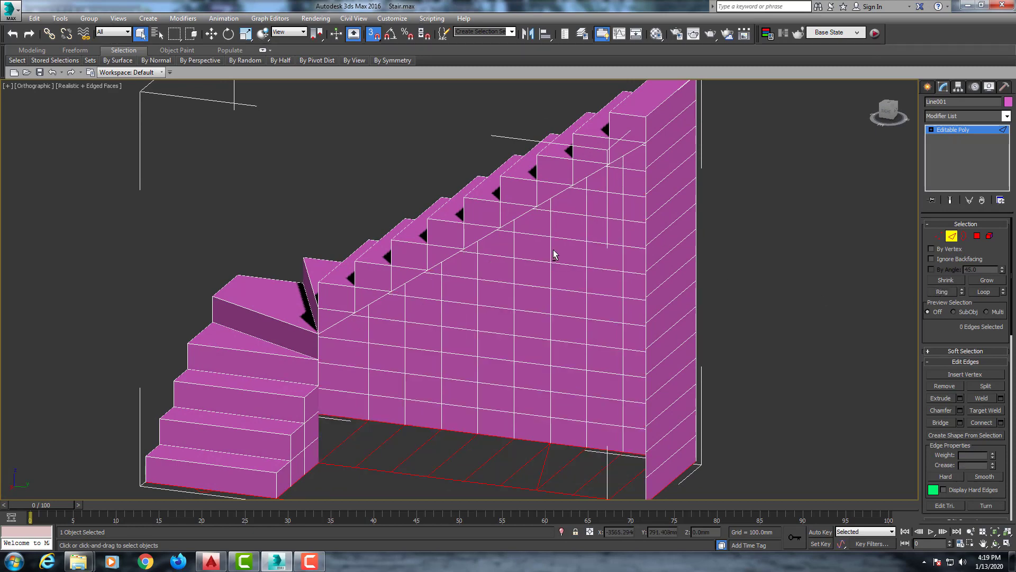
mouse_move(554, 255)
middle_mouse_down("alt")
mouse_move(501, 237)
mouse_move(401, 267)
middle_mouse_up("alt")
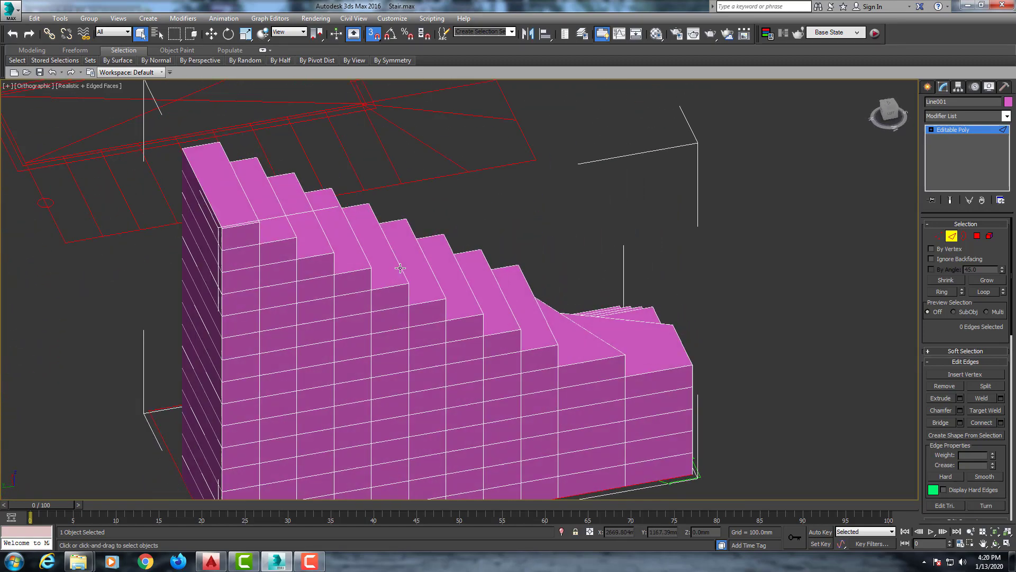
Step: Select the nine far-wall polygons running along the stair diagonal
left_click(976, 236)
mouse_move(352, 340)
middle_mouse_down("alt")
mouse_move(295, 245)
mouse_move(201, 194)
middle_mouse_up("alt")
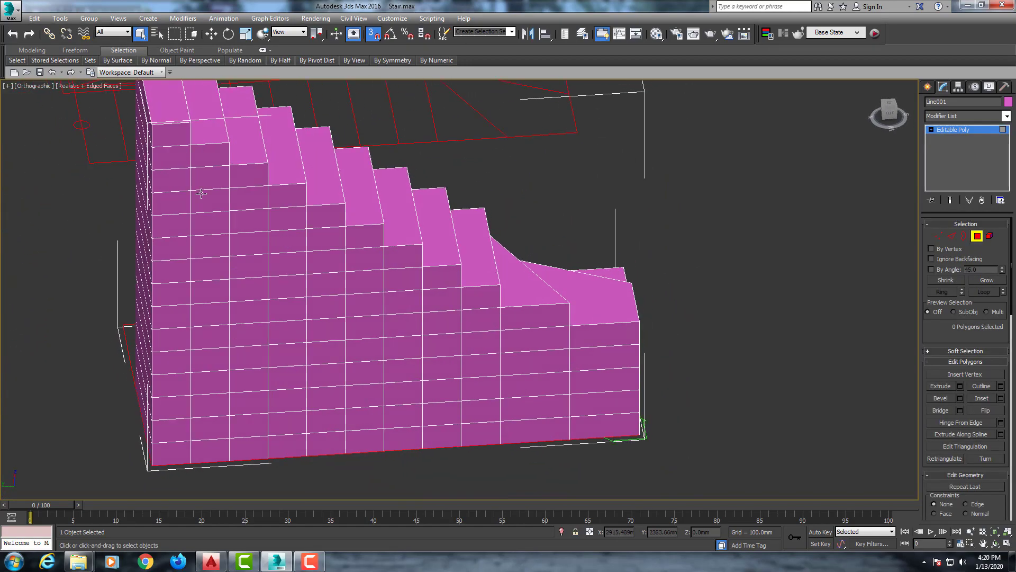
left_click(180, 158)
left_click(211, 178, "ctrl")
left_click(239, 199, "ctrl")
left_click(274, 215, "ctrl")
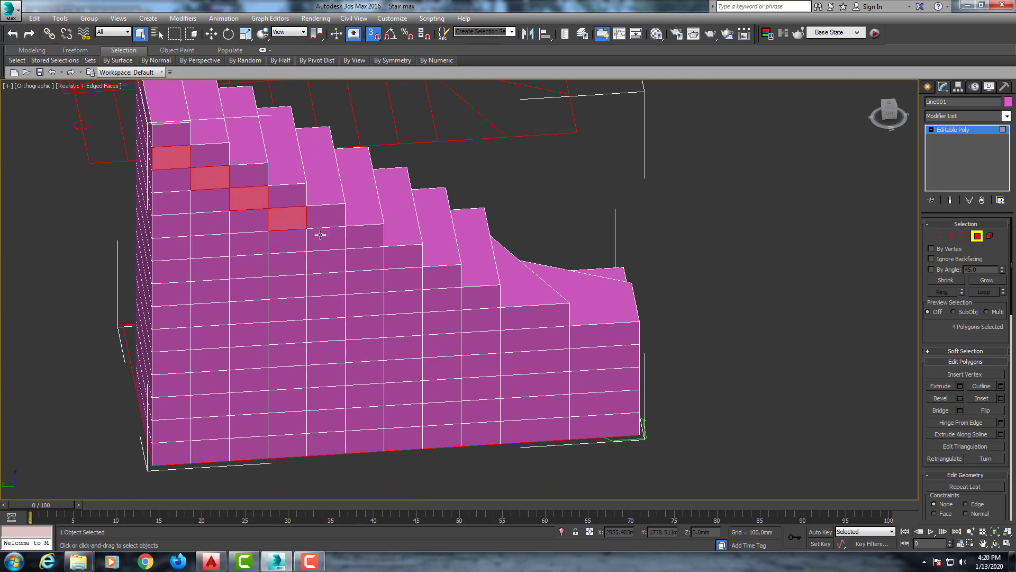
left_click(324, 238, "ctrl")
left_click(364, 260, "ctrl")
left_click(402, 279, "ctrl")
left_click(442, 302, "ctrl")
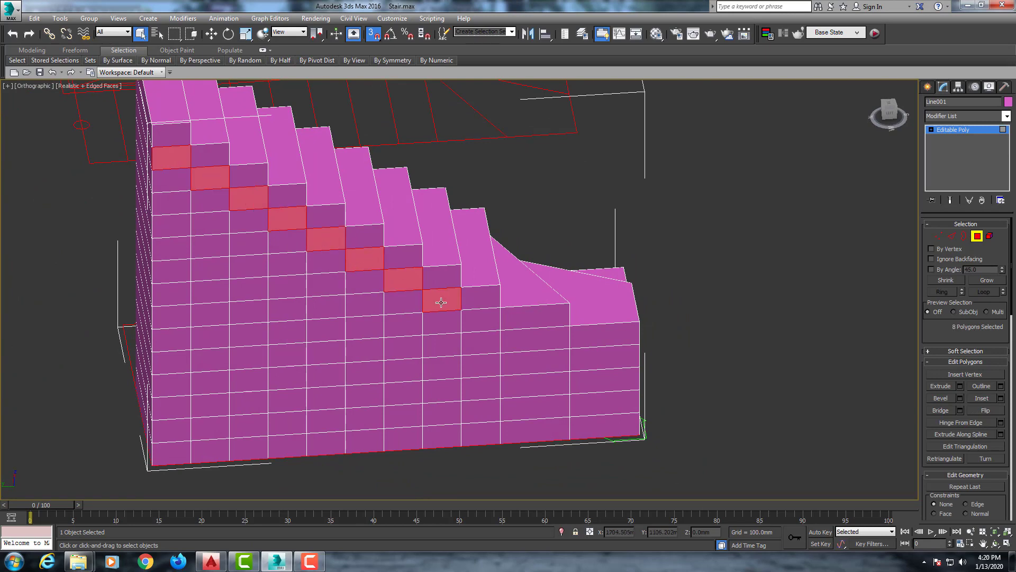
left_click(474, 317, "ctrl")
Step: Quickslice the selected wall polygons from the top stair corner to the lower corner
mouse_move(495, 346)
middle_mouse_down("alt")
mouse_move(466, 358)
mouse_move(249, 180)
middle_mouse_up("alt")
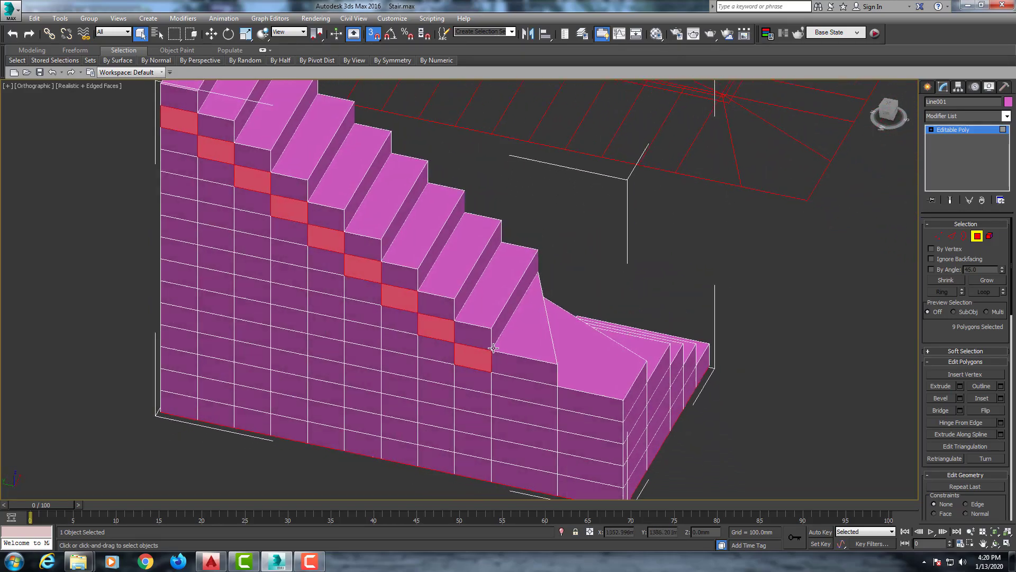
right_click(249, 179)
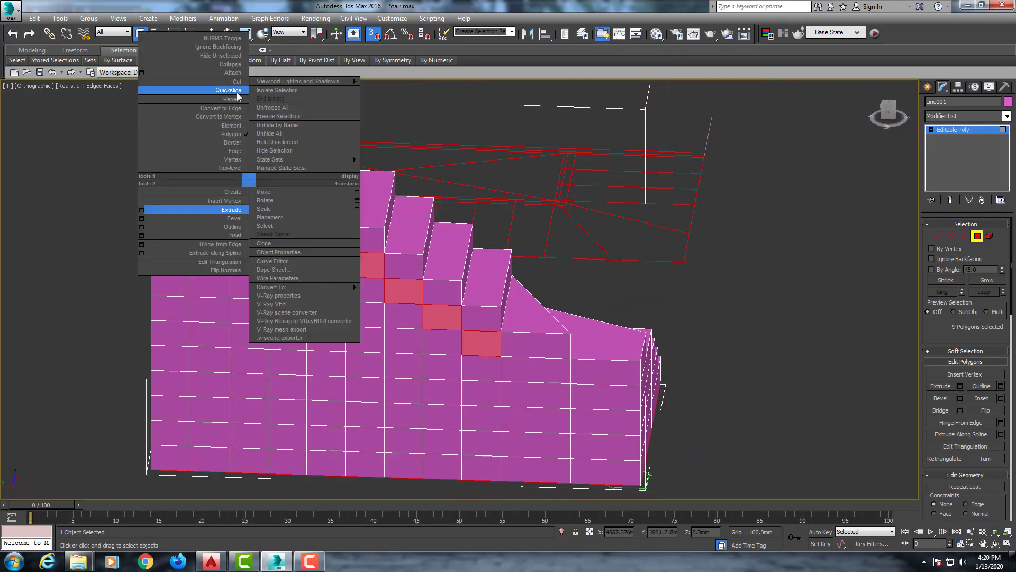
left_click(229, 90)
left_click(152, 127)
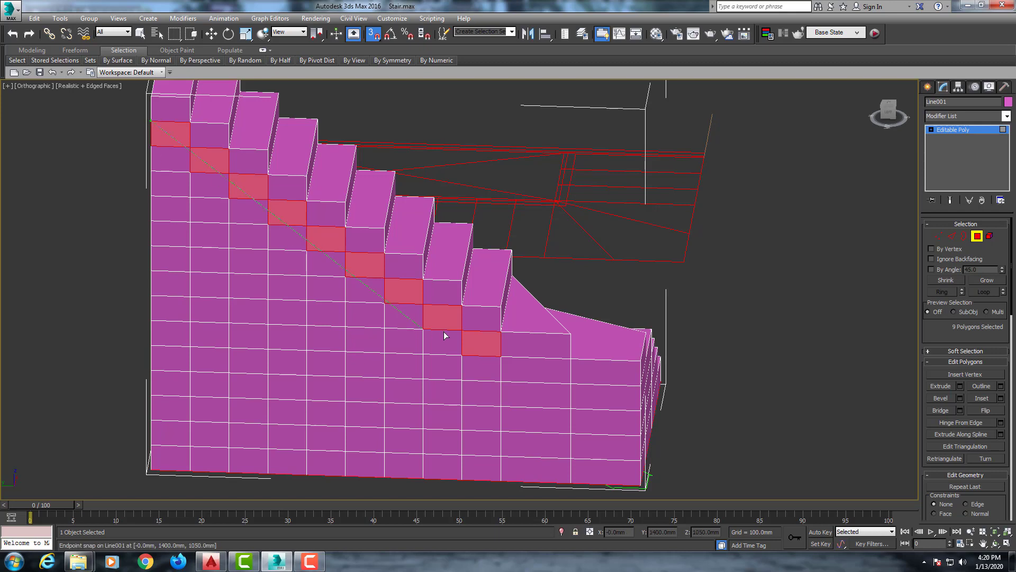
left_click(418, 296)
right_click(450, 327)
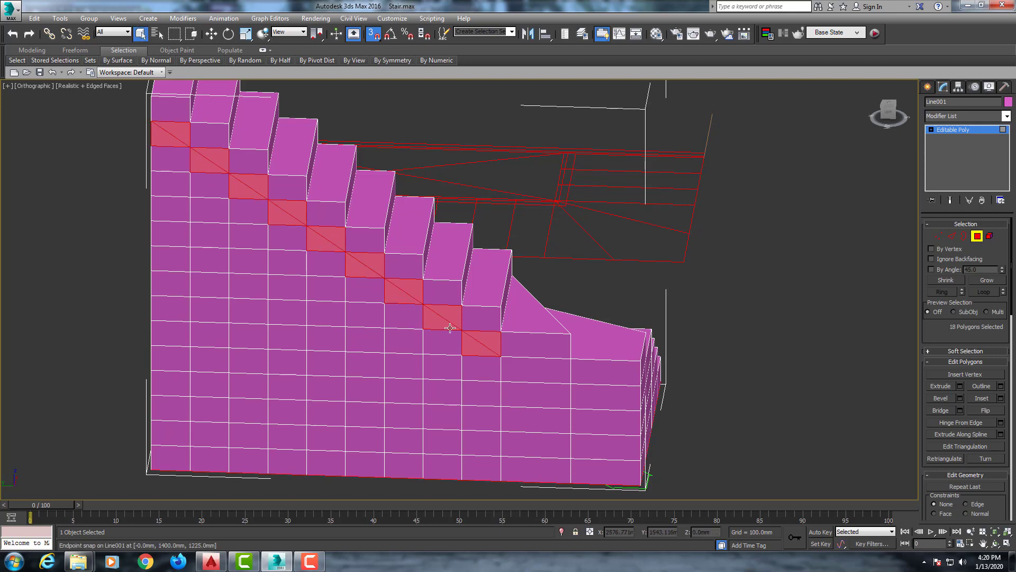
Step: Delete the nine triangles lying below the diagonal slice line
left_click(469, 347)
left_click(435, 322, "ctrl")
left_click(394, 296, "ctrl")
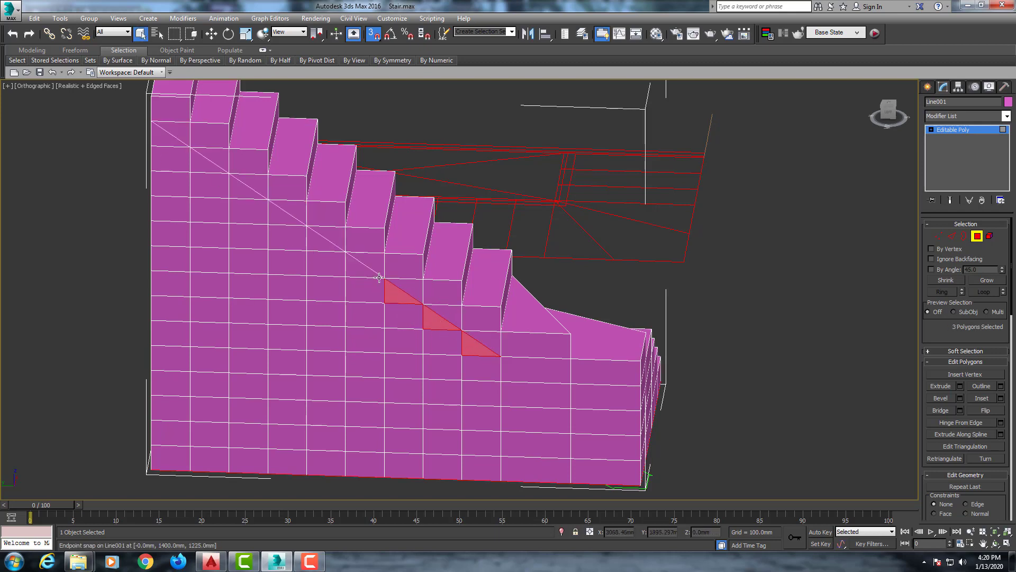
left_click(365, 270, "ctrl")
left_click(324, 244, "ctrl")
left_click(285, 216, "ctrl")
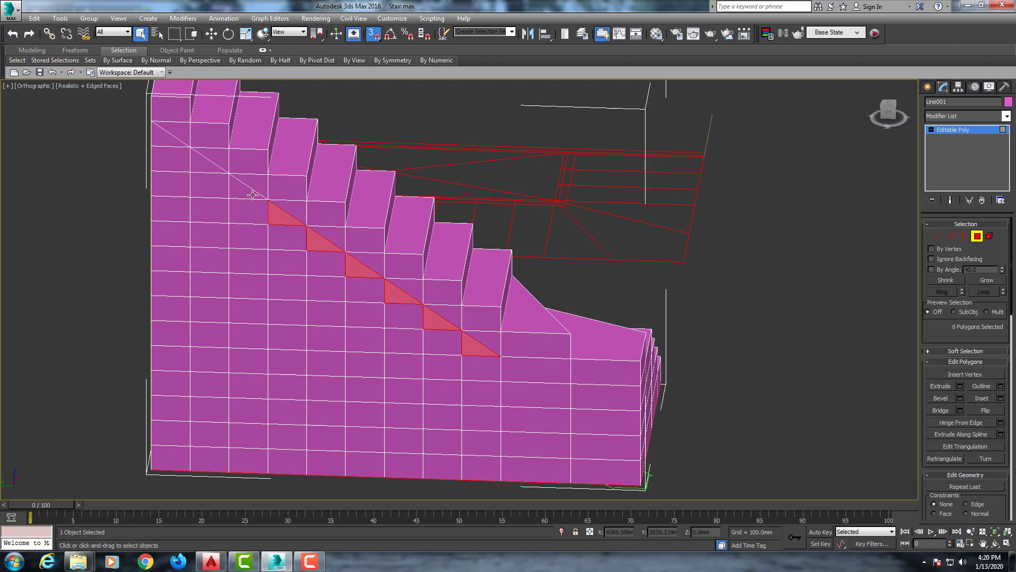
left_click(247, 192, "ctrl")
left_click(205, 166, "ctrl")
left_click(172, 142, "ctrl")
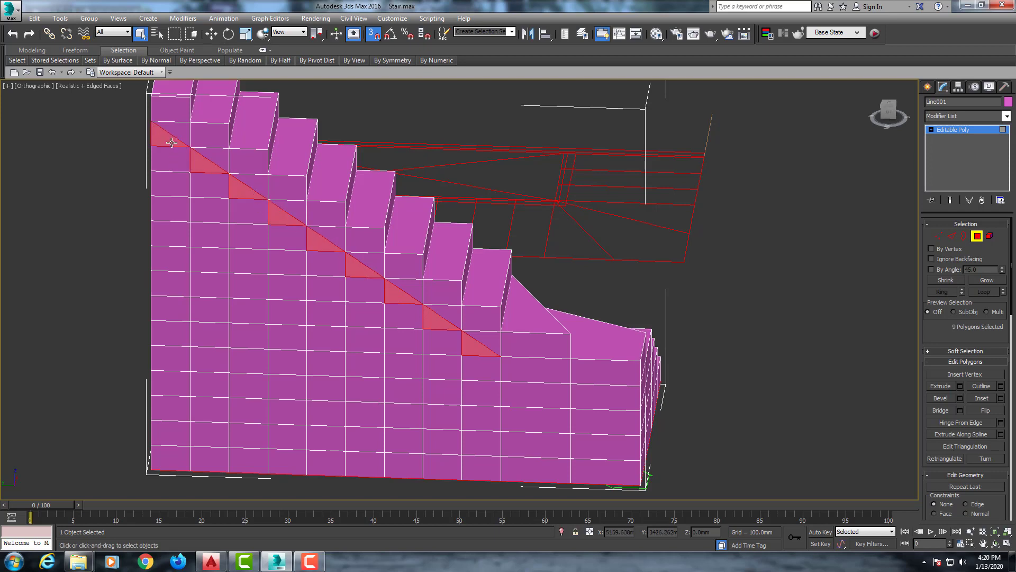
key("Delete")
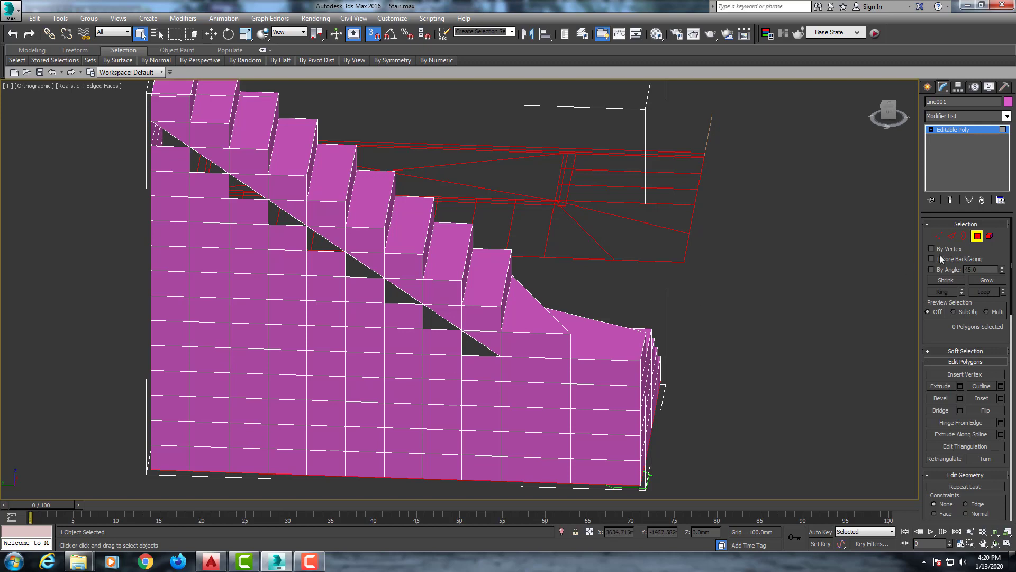
Step: Ring-select the wall's eight bottom-row edges and delete the faces below the diagonal
left_click(952, 236)
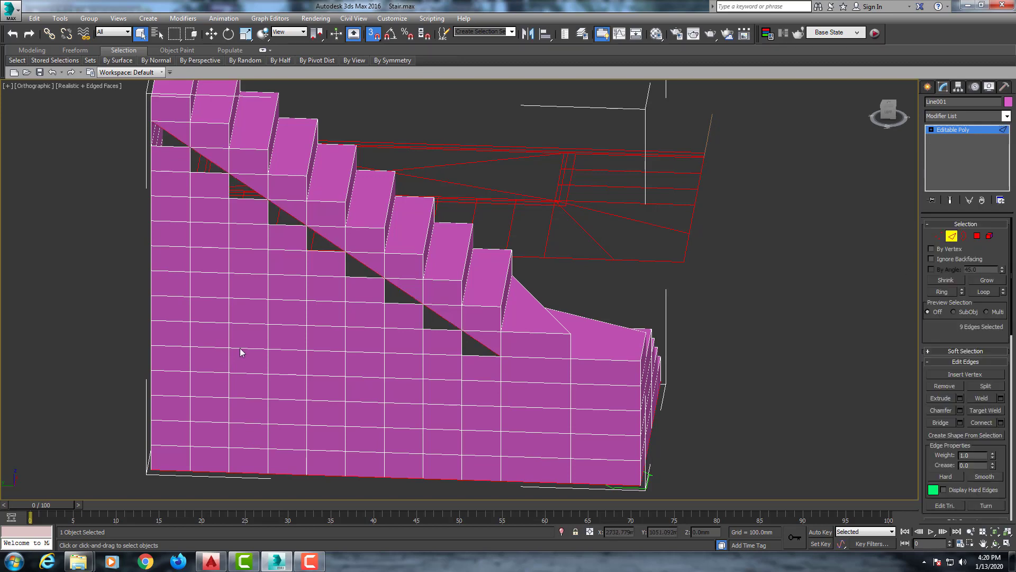
left_click(173, 447)
left_click(222, 447, "ctrl")
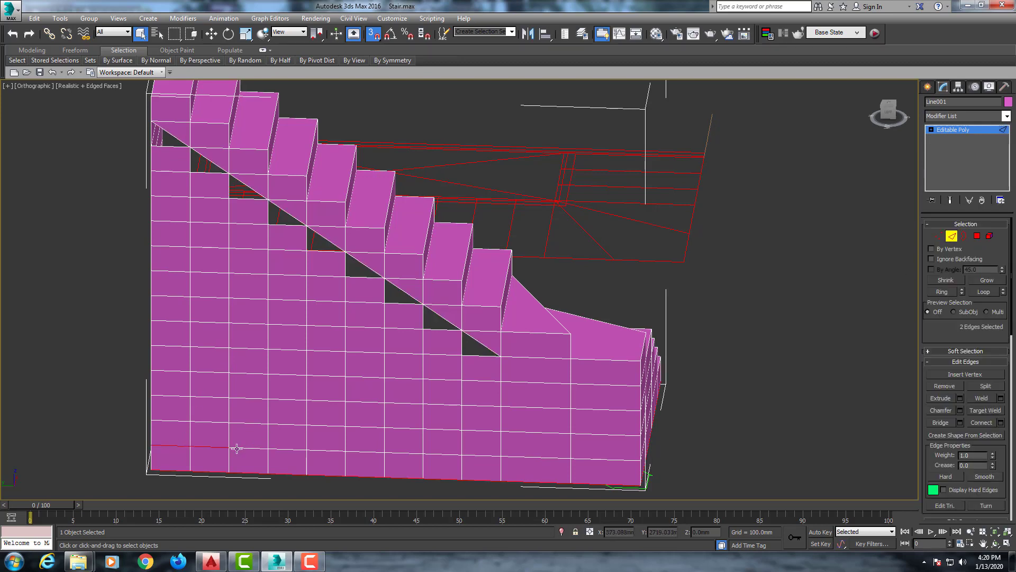
left_click(288, 449, "ctrl")
left_click(325, 451, "ctrl")
left_click(365, 451, "ctrl")
left_click(398, 453, "ctrl")
left_click(442, 453, "ctrl")
left_click(480, 454, "ctrl")
left_click(942, 291)
key("Delete")
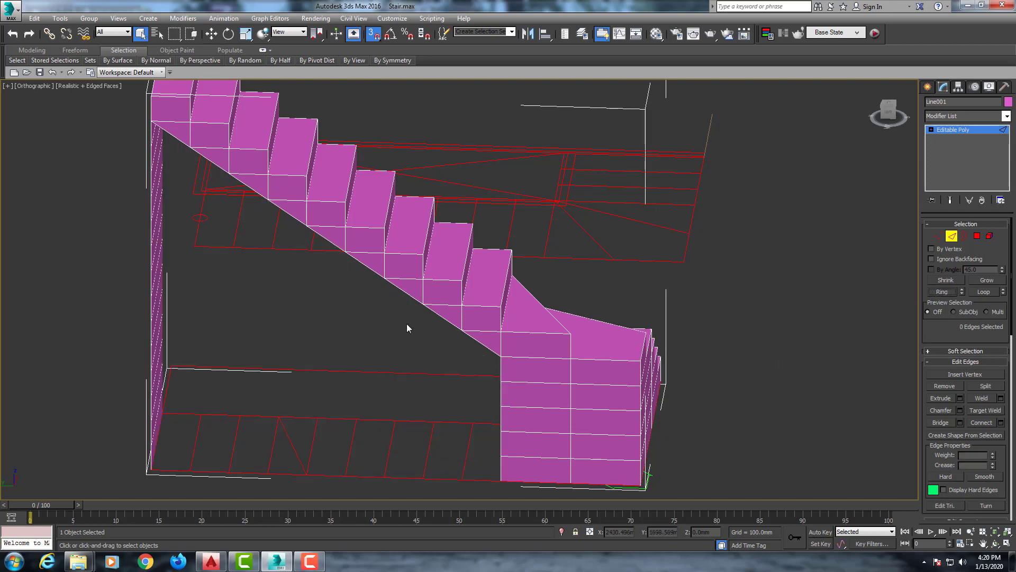
mouse_move(407, 323)
middle_mouse_down("alt")
mouse_move(352, 335)
mouse_move(402, 324)
middle_mouse_up("alt")
Step: Delete the left wall's top polygon and its edge ring, removing that side wall
left_click(976, 237)
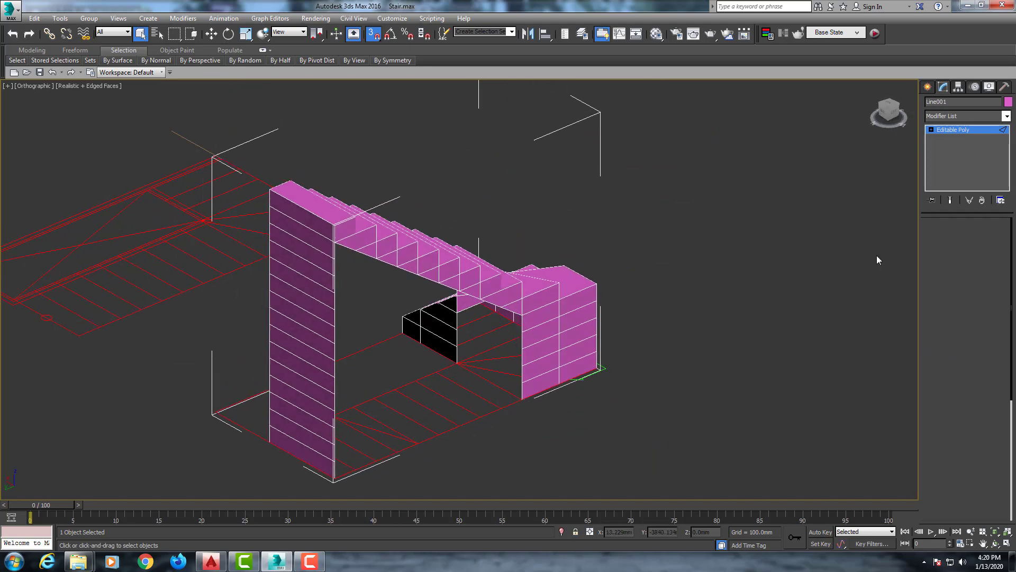
middle_click_drag(284, 272, 310, 227, "alt")
left_click(317, 209)
key("Delete")
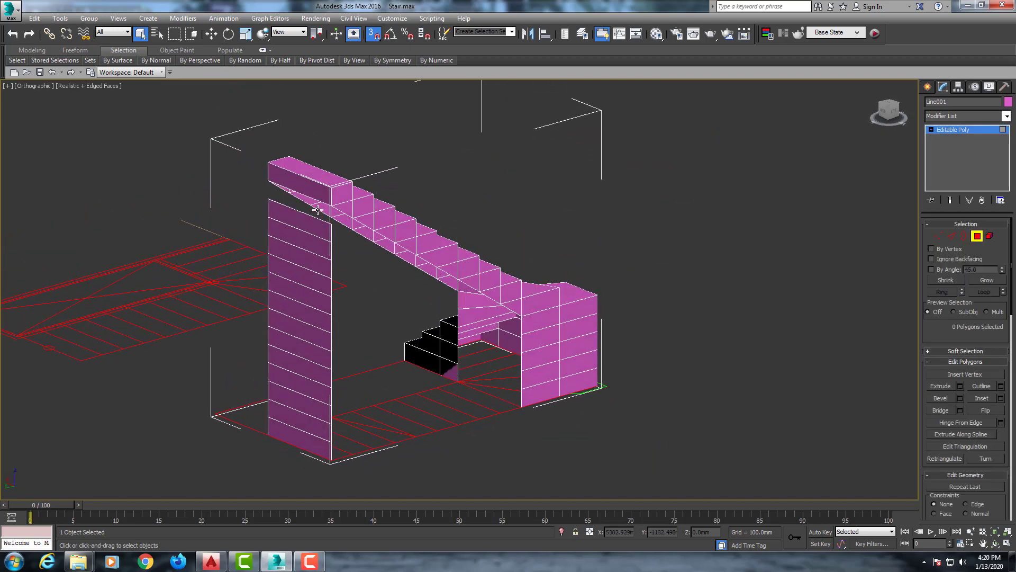
key("2")
left_click(308, 215)
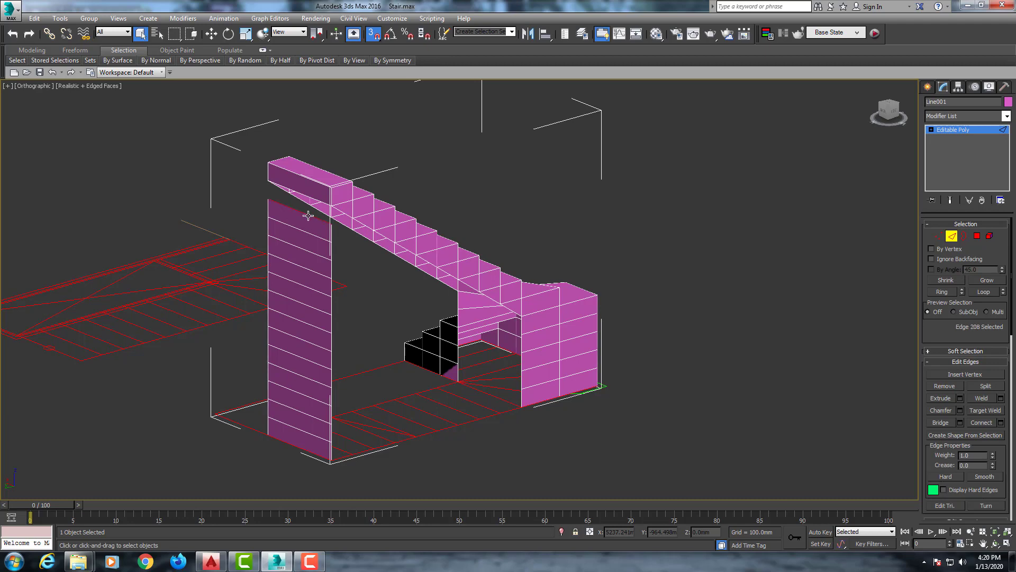
left_click(930, 287)
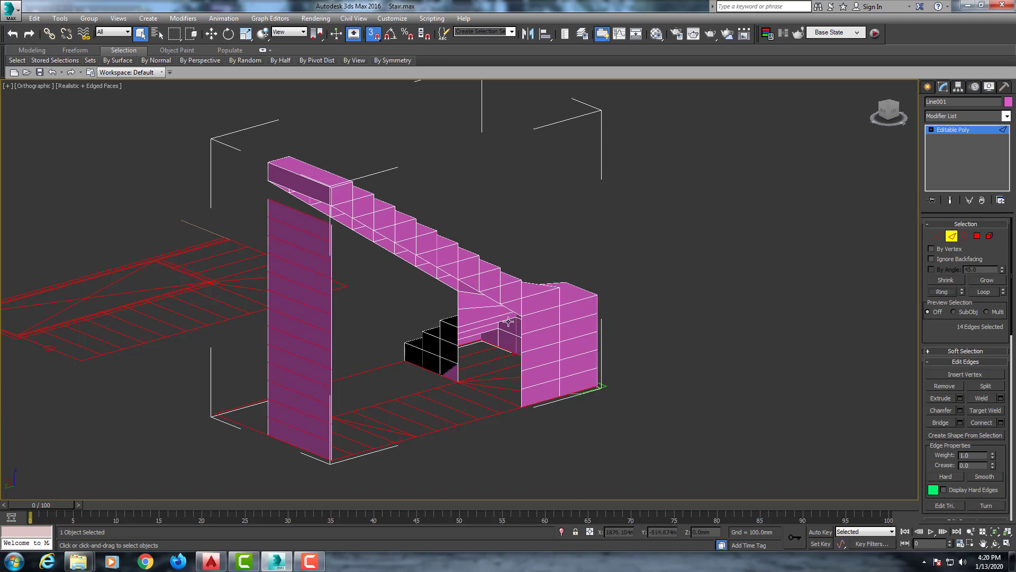
key("Delete")
Step: Bridge two stringer edges to fill the lowest gap under the lower flight
mouse_move(444, 318)
middle_mouse_down("alt")
mouse_move(494, 295)
mouse_move(554, 295)
middle_mouse_up("alt")
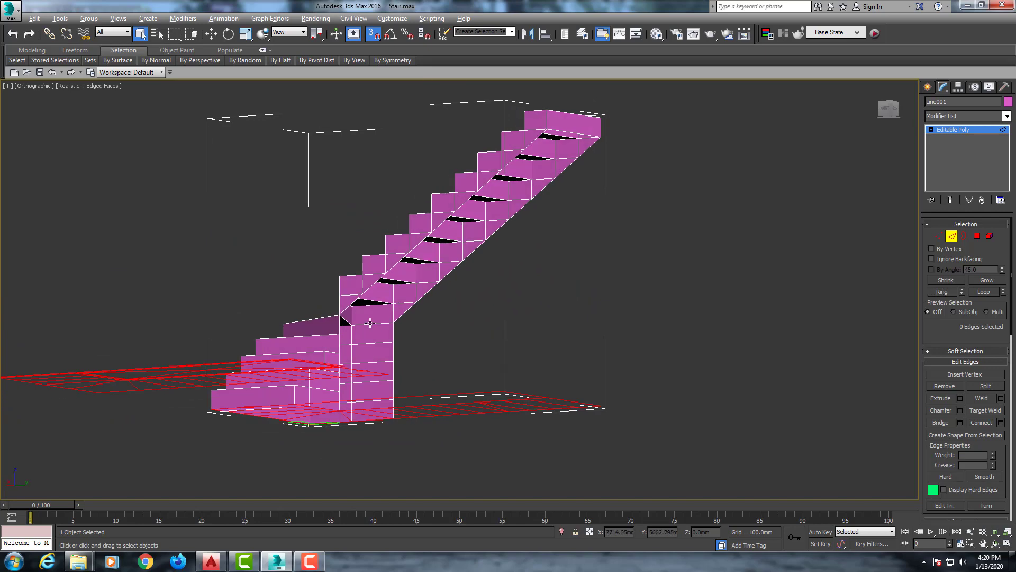
mouse_move(369, 323)
middle_mouse_down("alt")
mouse_move(388, 329)
mouse_move(351, 316)
middle_mouse_up("alt")
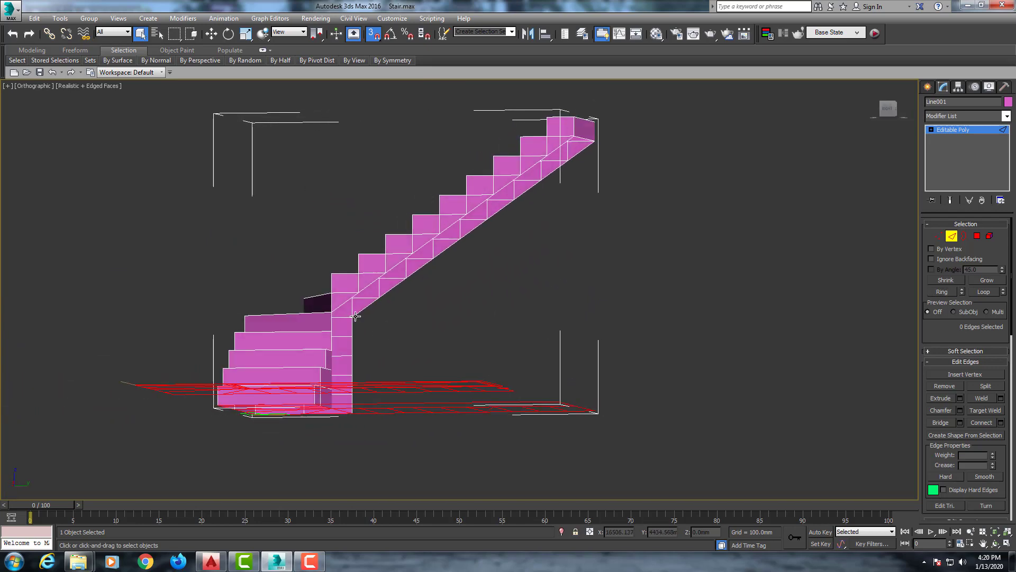
scroll(355, 317, "up", 3)
scroll(364, 309, "down", 3)
middle_click_drag(344, 344, 296, 344, "alt")
scroll(299, 342, "up", 3)
scroll(324, 336, "down", 3)
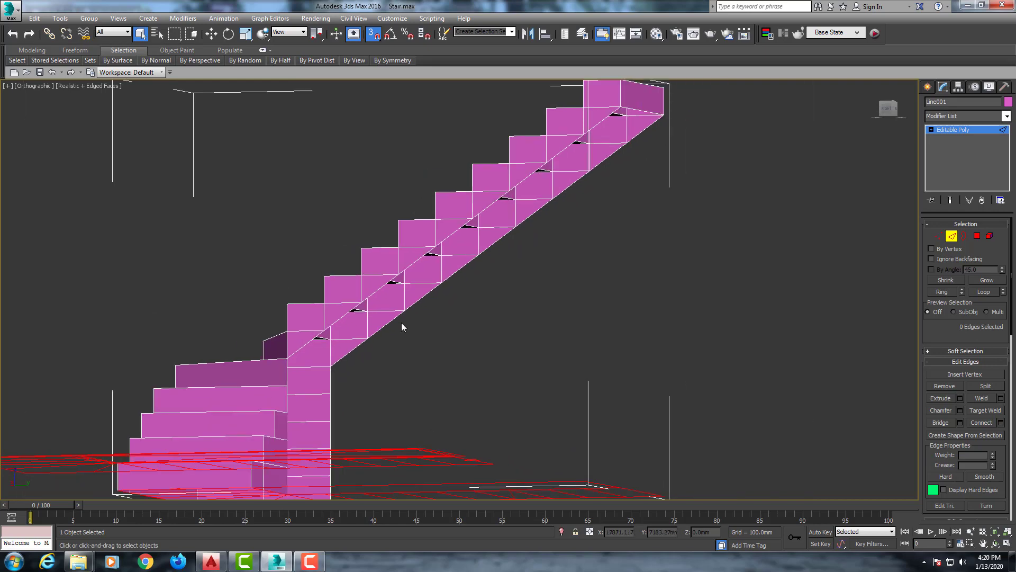
mouse_move(401, 322)
middle_mouse_down("alt")
mouse_move(363, 357)
mouse_move(304, 364)
mouse_move(372, 357)
mouse_move(338, 373)
mouse_move(667, 255)
middle_mouse_up("alt")
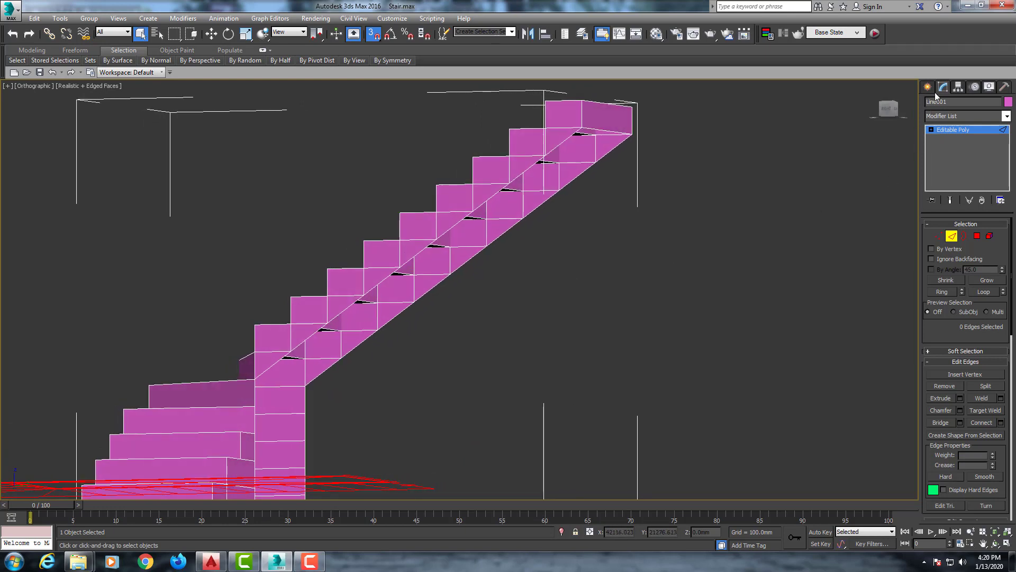
left_click(275, 365)
left_click(328, 371, "ctrl")
left_click(940, 422)
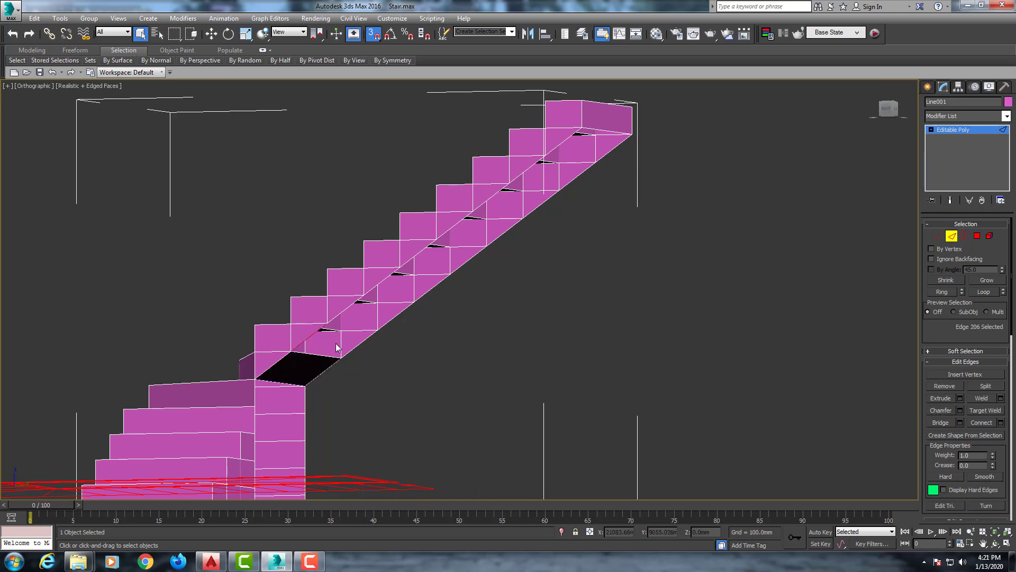
Step: Bridge the next four gaps along the underside of the flight
middle_click_drag(346, 347, 344, 321, "alt")
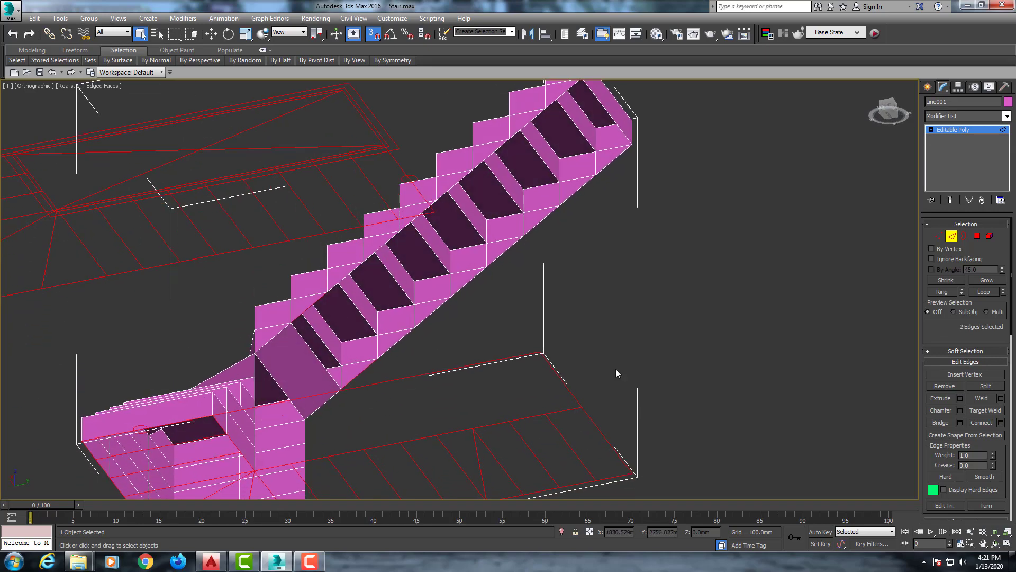
left_click(940, 422)
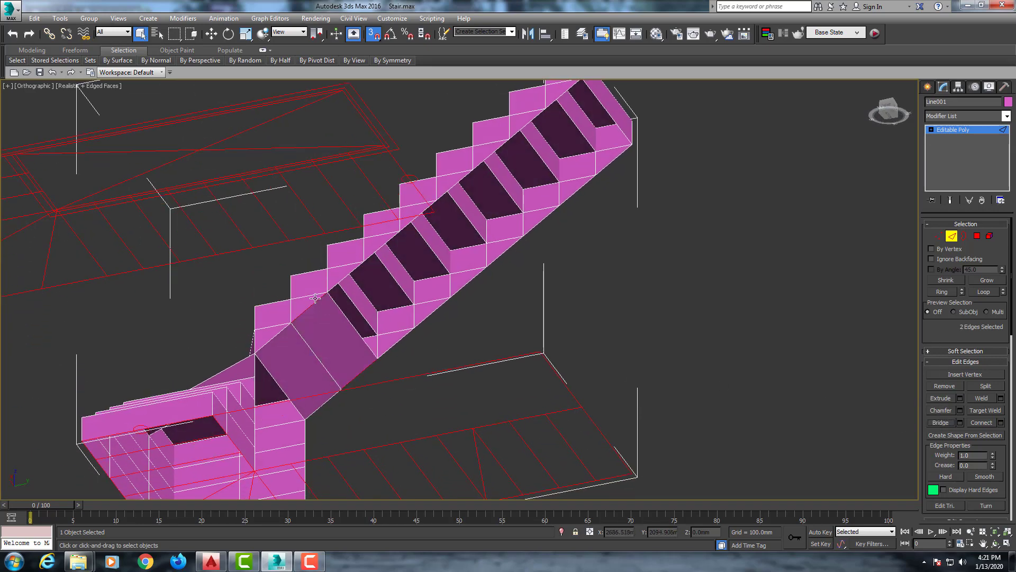
left_click(363, 289)
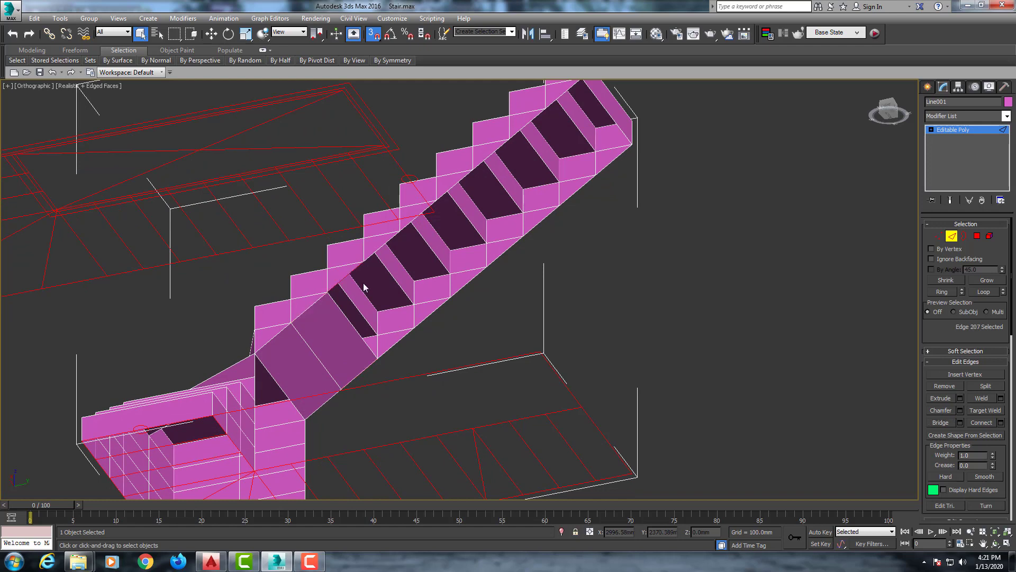
left_click(398, 340, "ctrl")
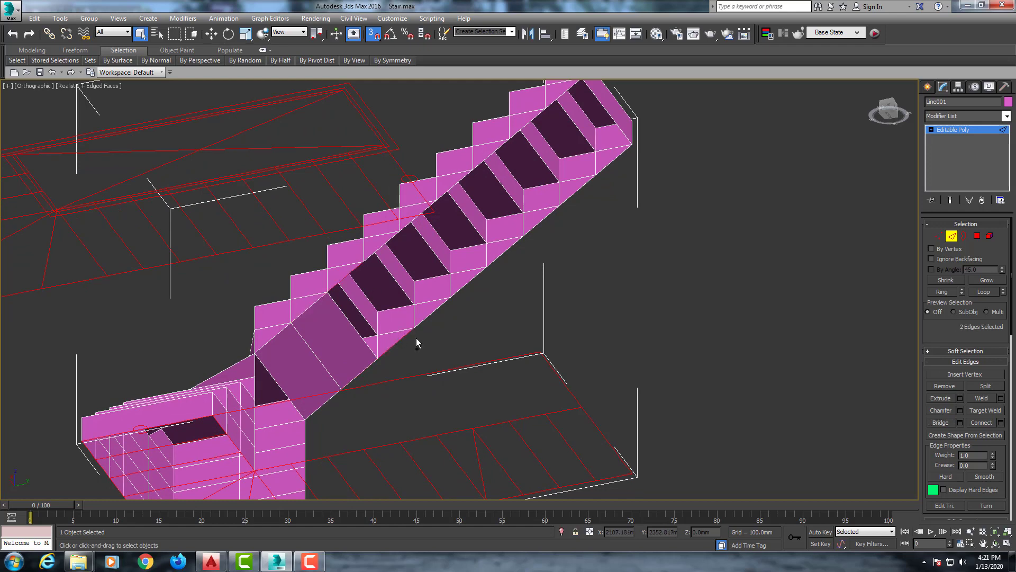
left_click(935, 422)
left_click(381, 244)
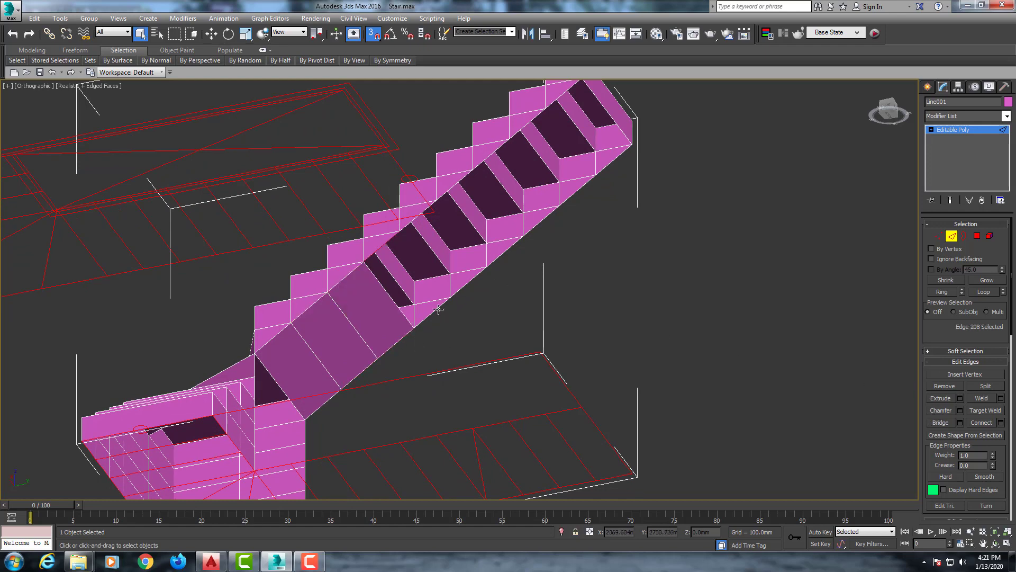
left_click(438, 310, "ctrl")
left_click(936, 422)
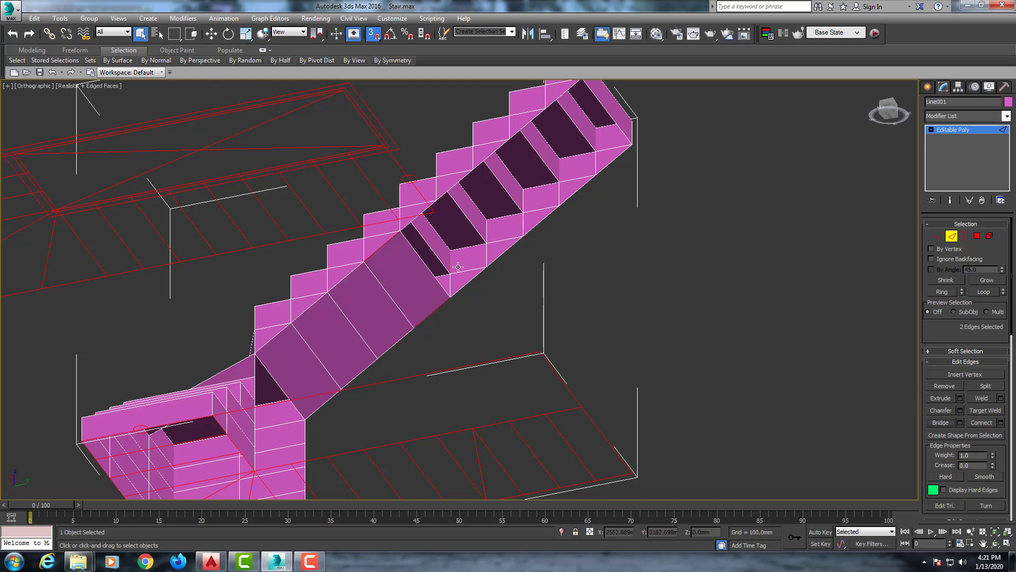
left_click(417, 224)
left_click(470, 281, "ctrl")
left_click(936, 423)
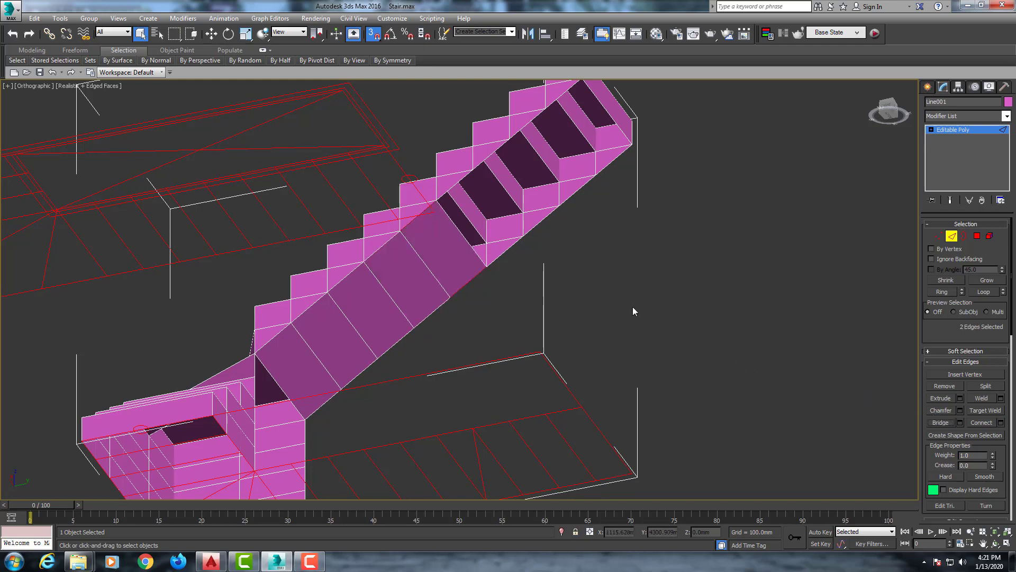
Step: Bridge the remaining underside gaps up to and including the top opening
left_click(512, 236)
left_click(940, 421)
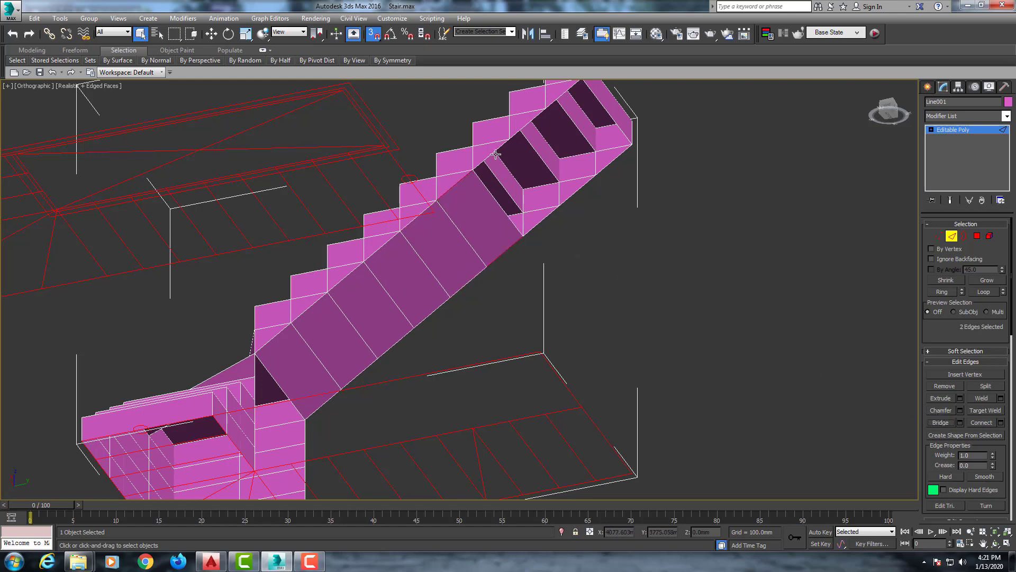
left_click(531, 189)
left_click(543, 220, "ctrl")
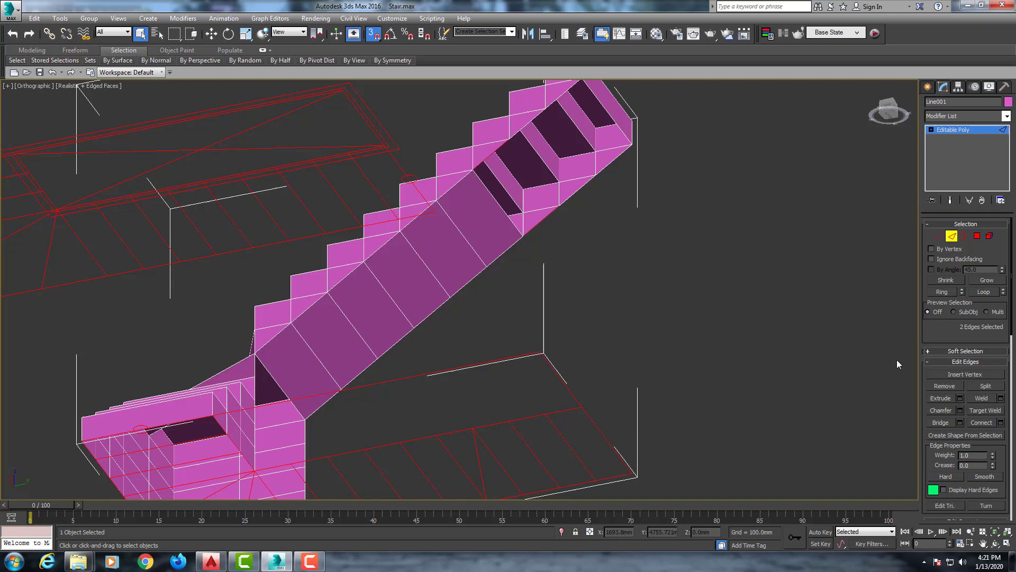
left_click(941, 422)
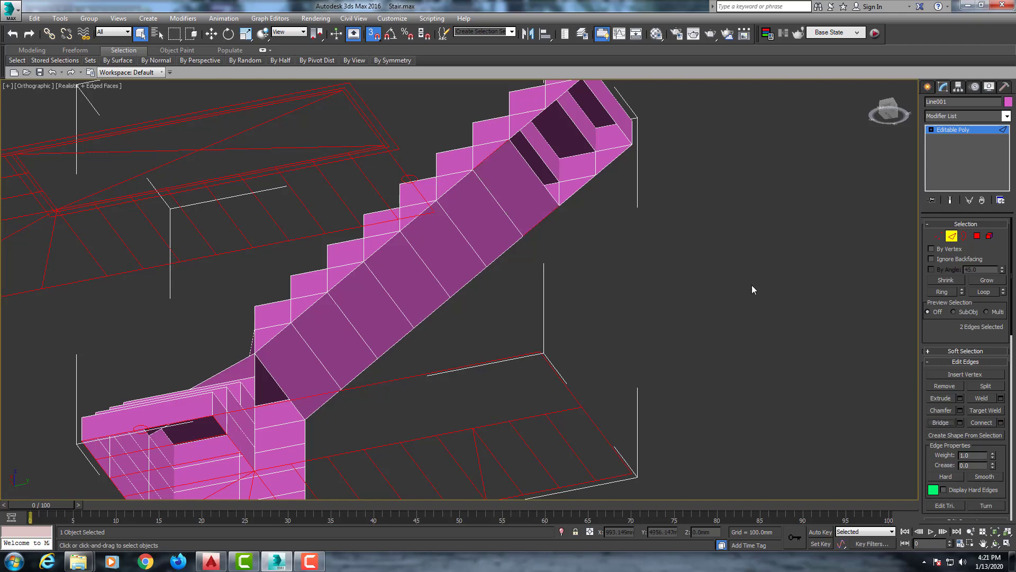
left_click(527, 124)
left_click(577, 190, "ctrl")
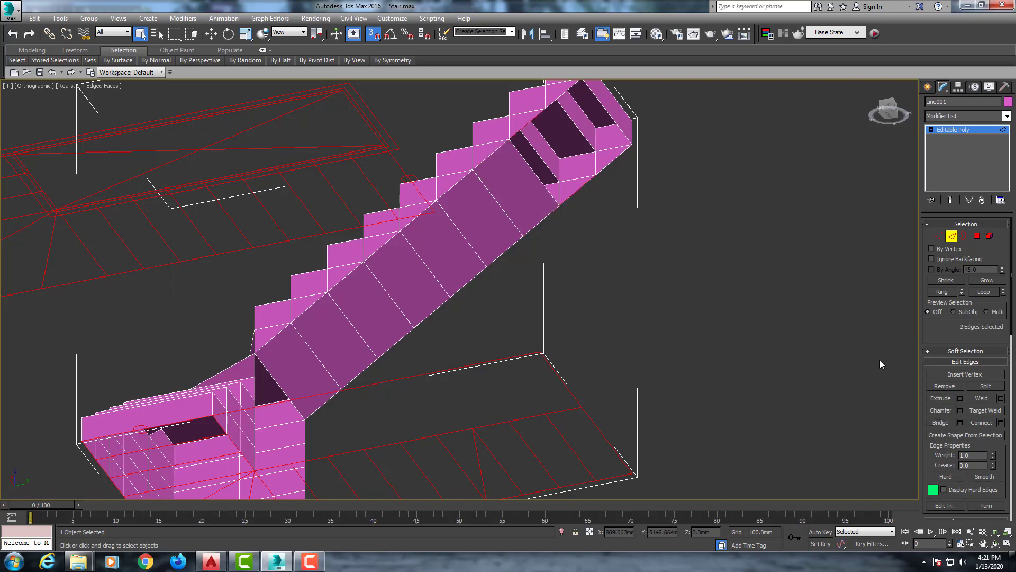
left_click(940, 422)
middle_click_drag(633, 193, 567, 240)
left_click(538, 168)
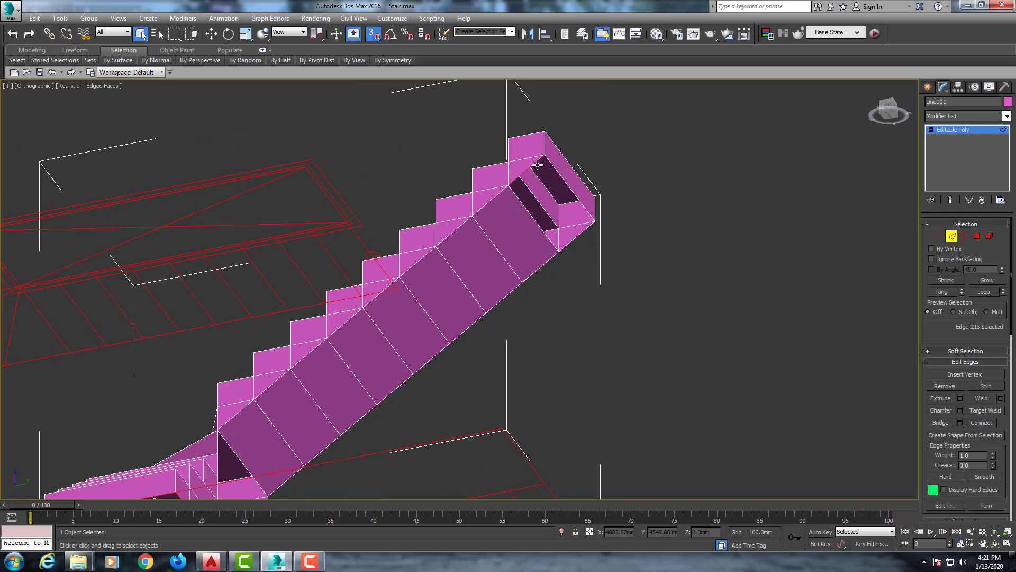
left_click(577, 236, "ctrl")
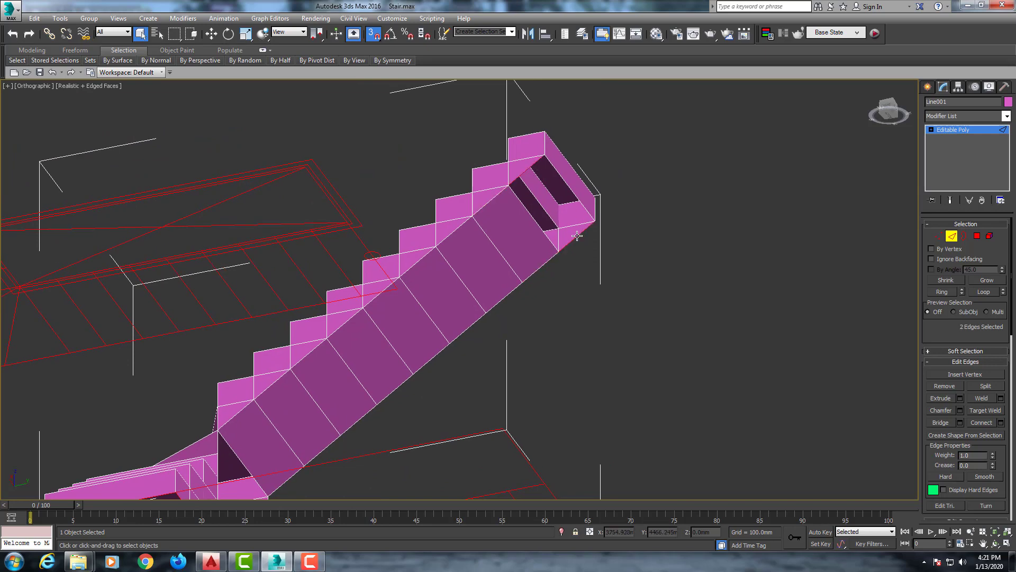
left_click(940, 421)
middle_click_drag(429, 334, 512, 197)
Step: Bridge the top two gaps in the side wall under the lower landing
scroll(371, 285, "down", 2)
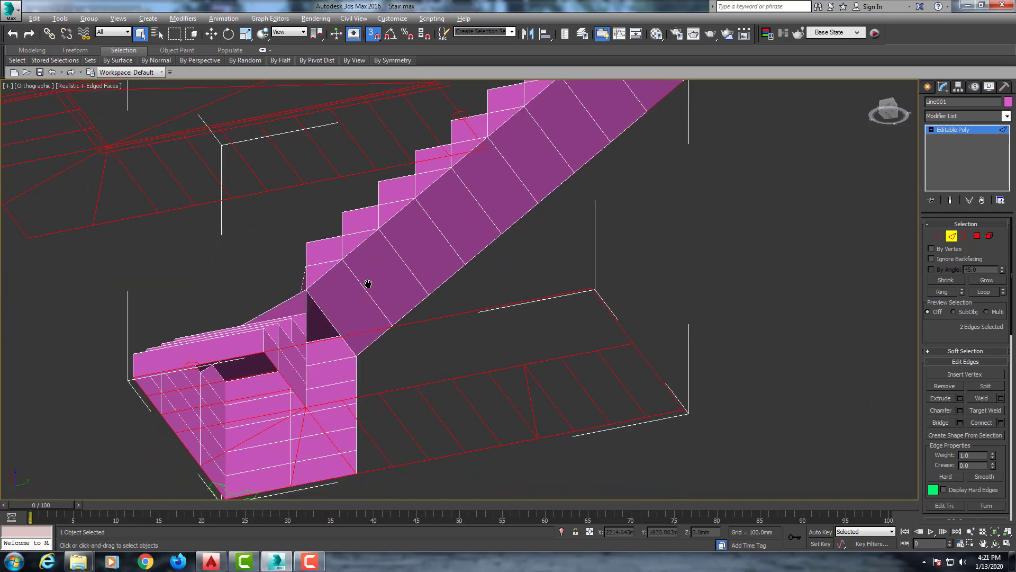
mouse_move(371, 284)
middle_mouse_down("alt")
mouse_move(373, 322)
mouse_move(336, 316)
mouse_move(361, 323)
middle_mouse_up("alt")
scroll(392, 304, "down", 4)
scroll(658, 245, "up", 4)
scroll(605, 274, "up", 1)
mouse_move(605, 274)
middle_mouse_down("alt")
mouse_move(617, 250)
mouse_move(480, 266)
mouse_move(546, 227)
middle_mouse_up("alt")
scroll(553, 221, "up", 3)
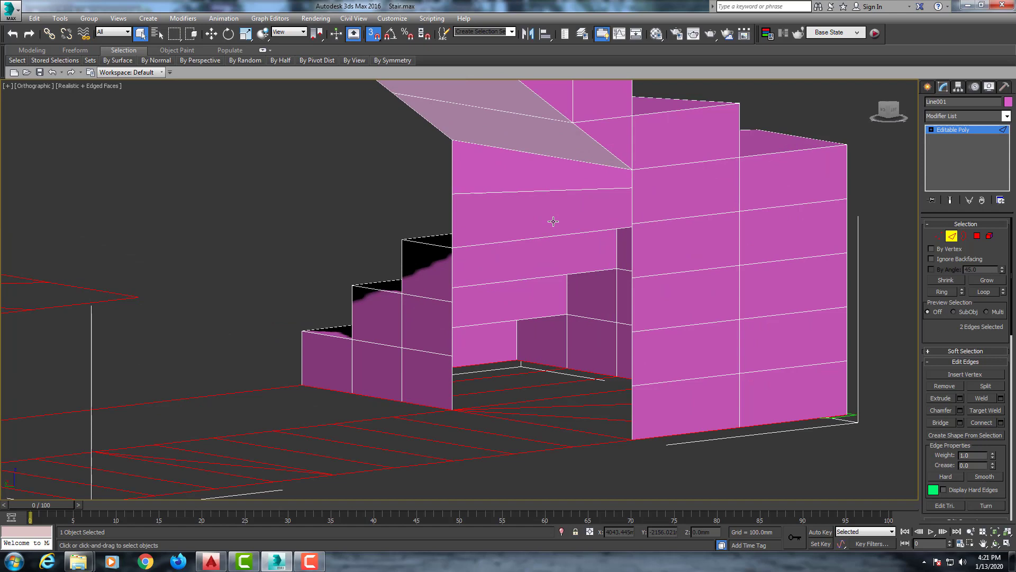
left_click(631, 199)
left_click(452, 157, "ctrl")
left_click(941, 422)
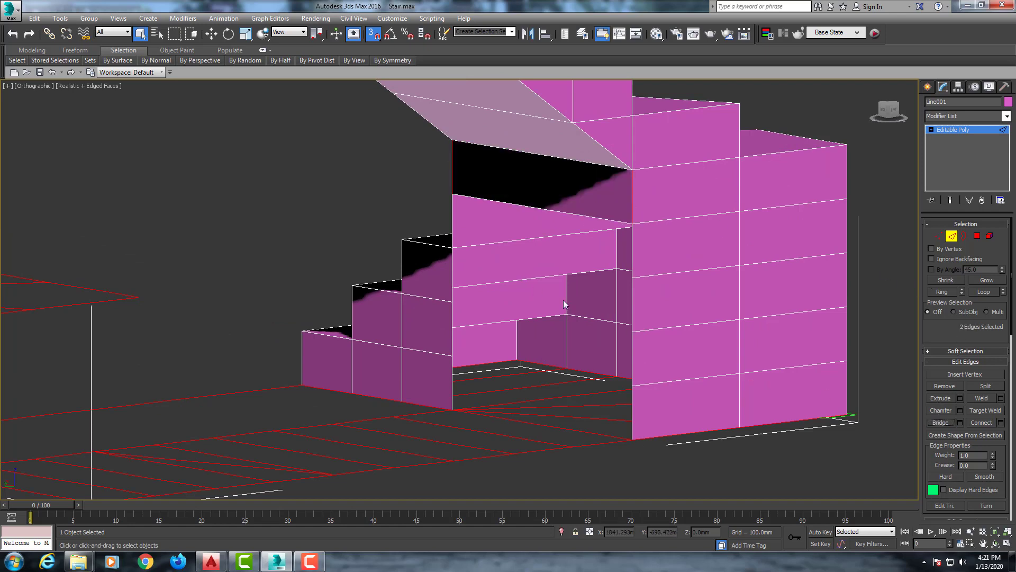
left_click(455, 229)
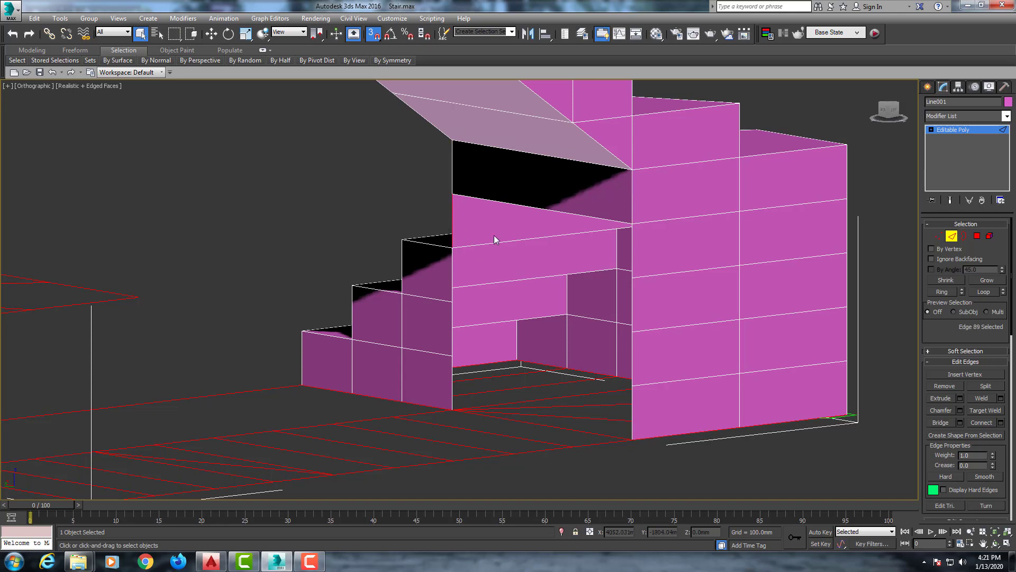
left_click(633, 244, "ctrl")
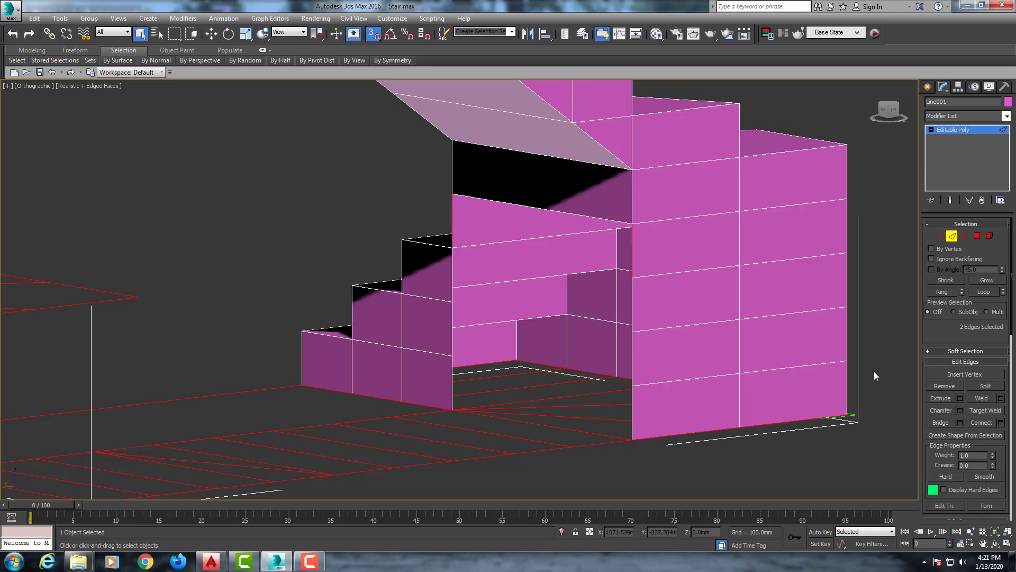
left_click(941, 422)
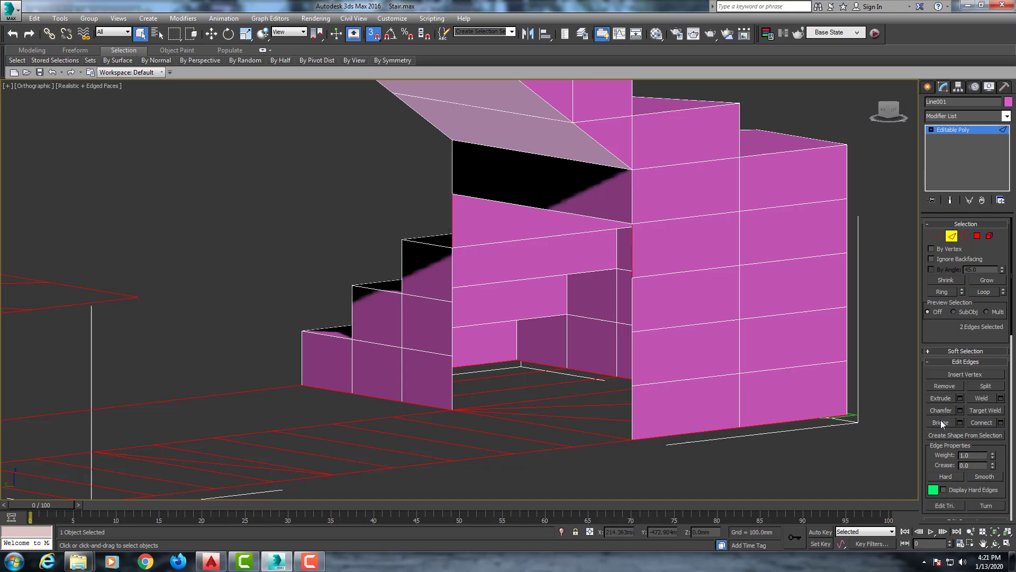
Step: Bridge the remaining three landing-side gaps down to the floor
left_click(455, 286)
left_click(631, 309, "ctrl")
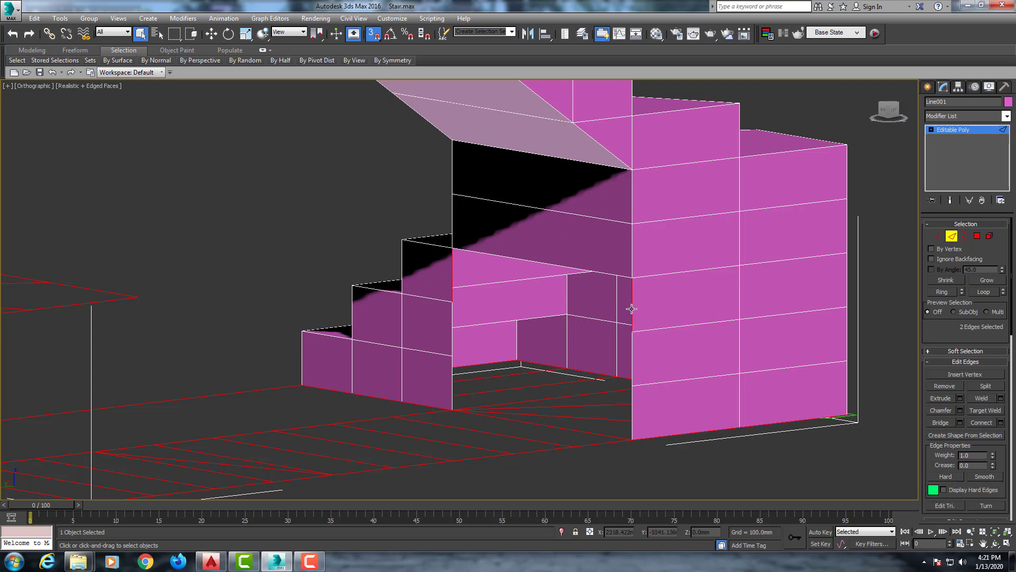
left_click(937, 421)
left_click(448, 345)
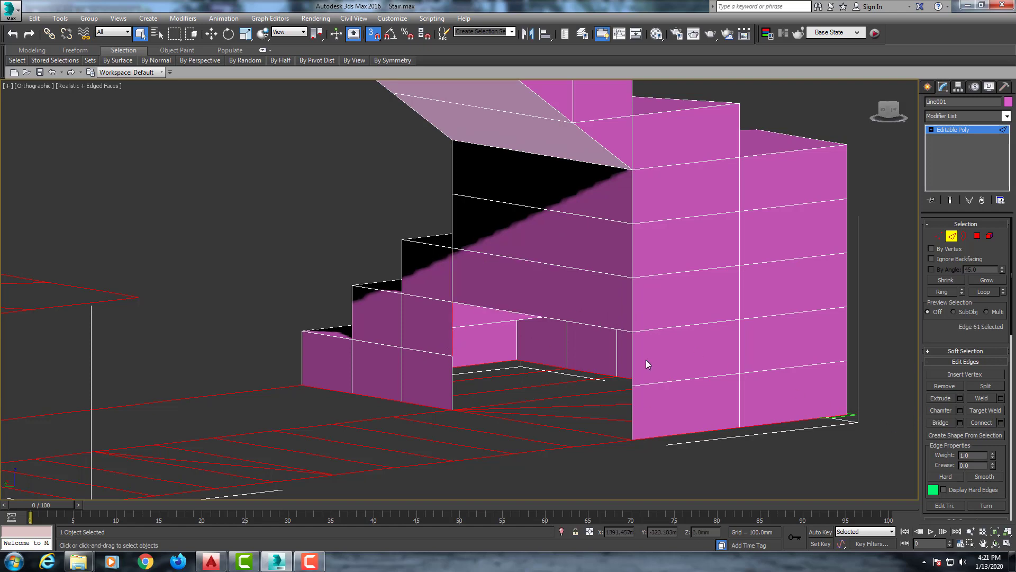
left_click(637, 357, "ctrl")
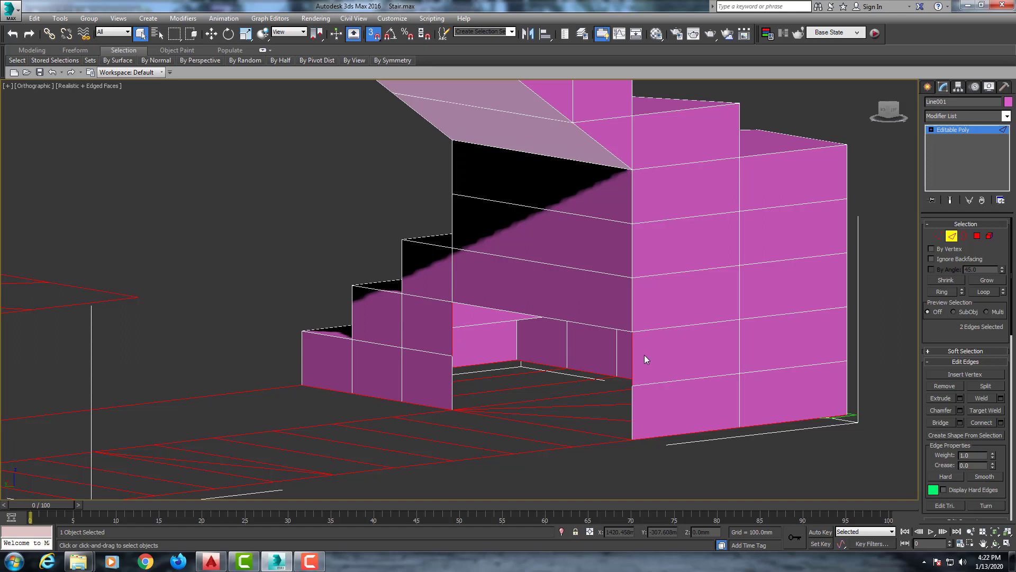
left_click(936, 422)
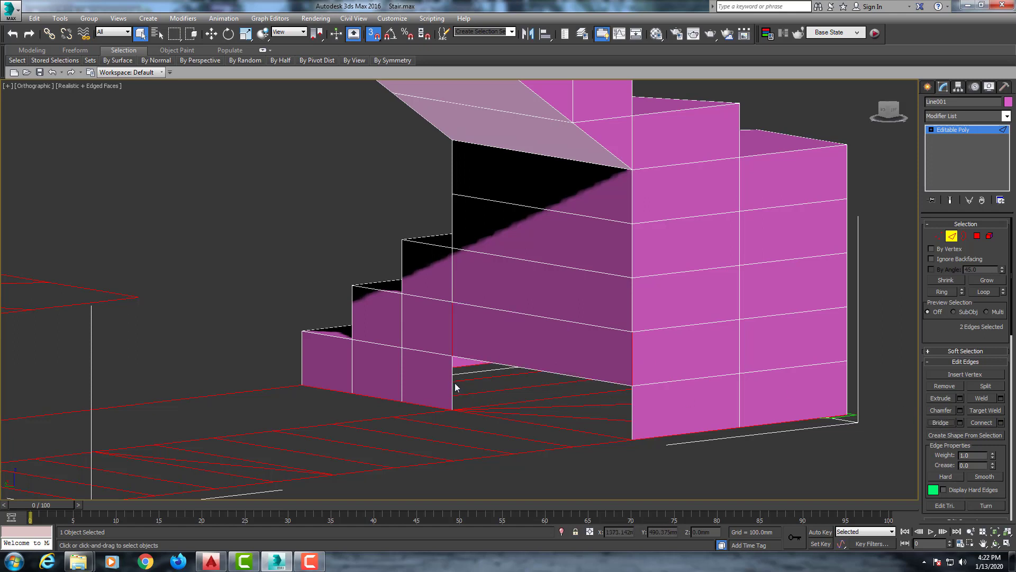
left_click(455, 383)
left_click(946, 420)
scroll(946, 420, "down", 2)
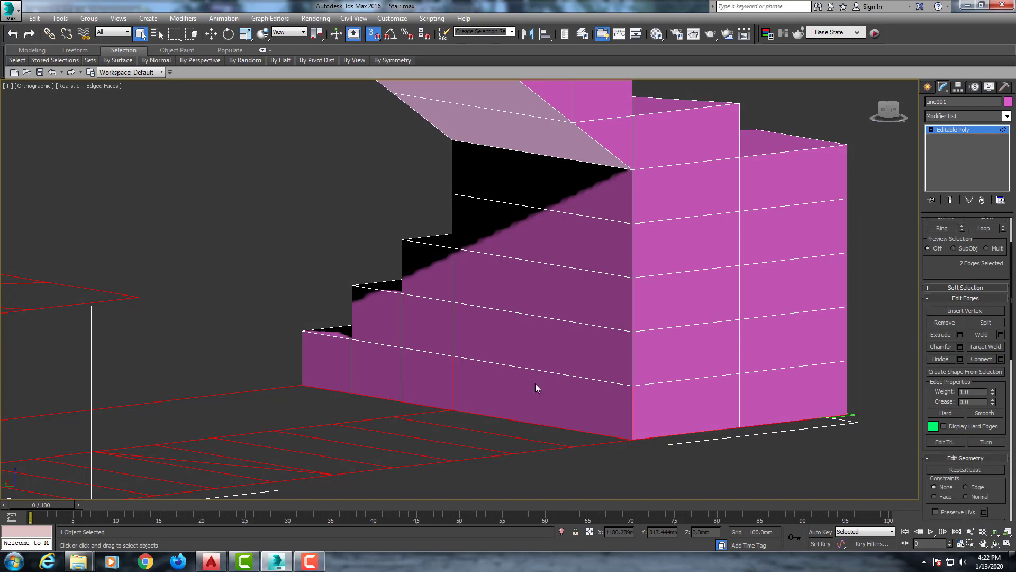
scroll(536, 385, "down", 5)
mouse_move(517, 379)
middle_mouse_down("alt")
mouse_move(681, 390)
mouse_move(582, 389)
mouse_move(529, 363)
mouse_move(581, 363)
mouse_move(575, 318)
mouse_move(590, 226)
middle_mouse_up("alt")
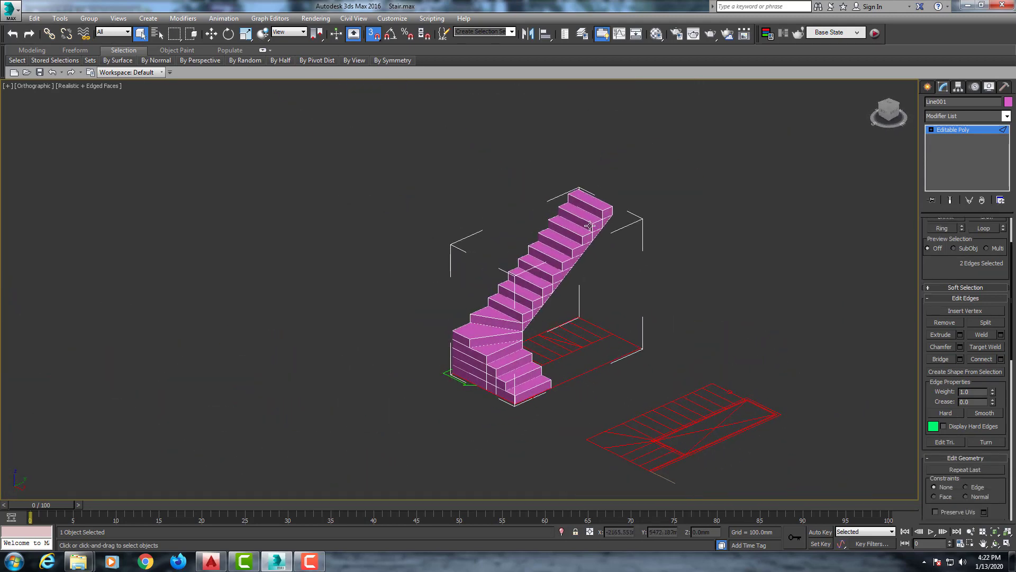
scroll(589, 226, "up", 3)
scroll(571, 224, "down", 1)
scroll(556, 229, "down", 1)
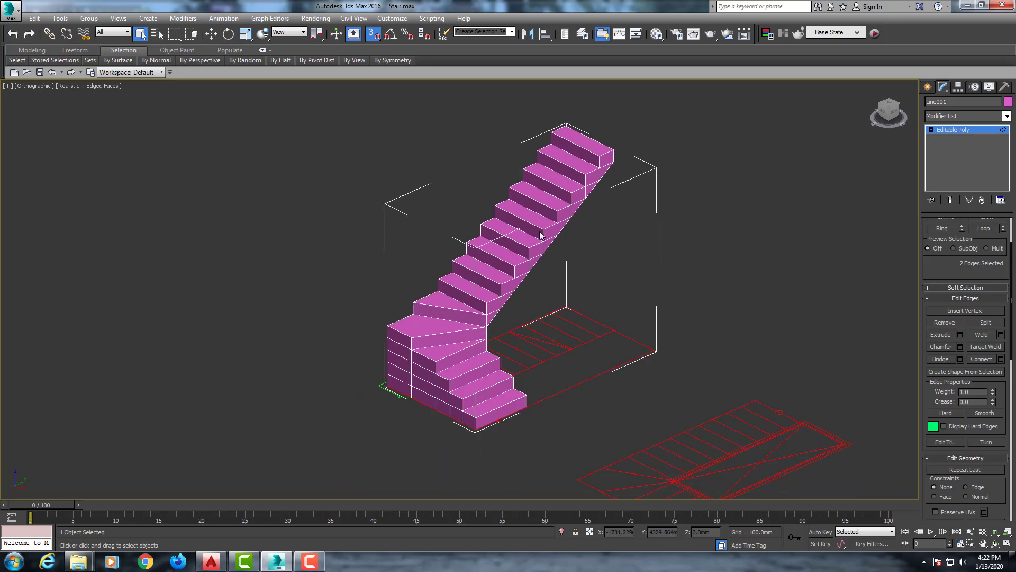
scroll(538, 233, "down", 1)
scroll(544, 267, "down", 1)
scroll(544, 264, "up", 2)
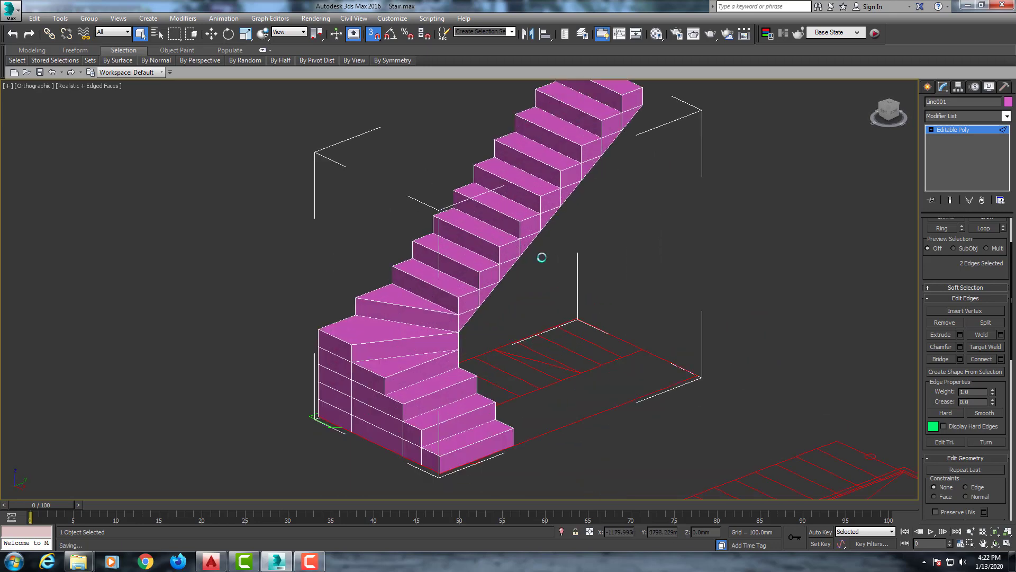
scroll(507, 256, "down", 1)
mouse_move(507, 256)
middle_mouse_down("alt")
mouse_move(589, 266)
mouse_move(507, 293)
middle_mouse_up("alt")
scroll(514, 344, "up", 3)
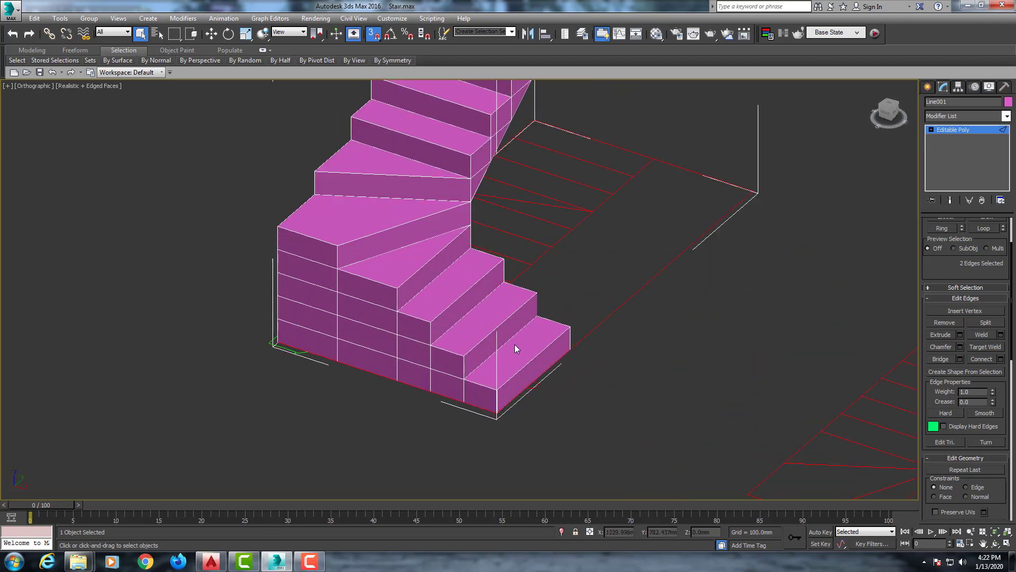
scroll(525, 354, "up", 2)
scroll(469, 363, "up", 1)
middle_click_drag(469, 362, 515, 322)
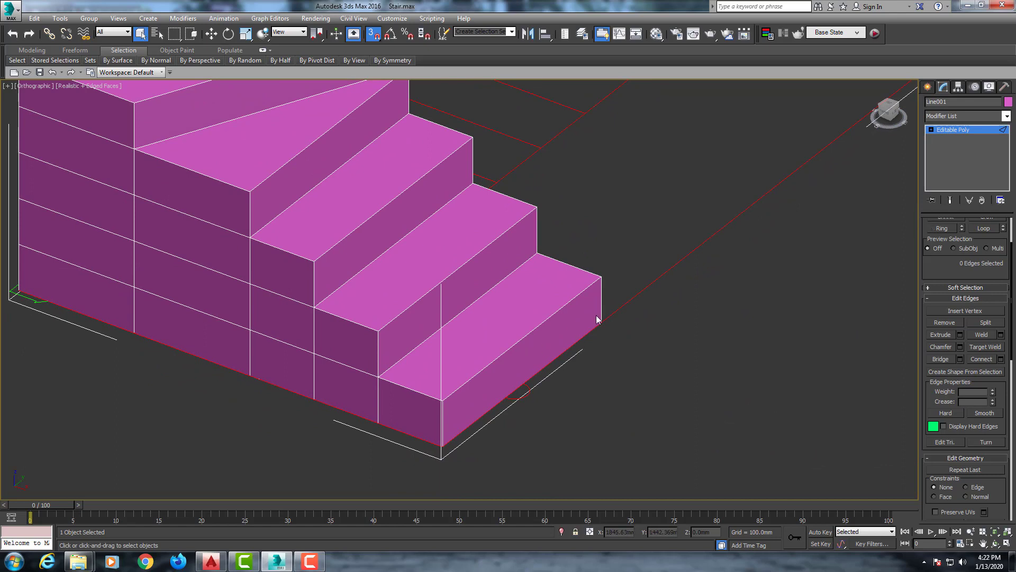
key("2")
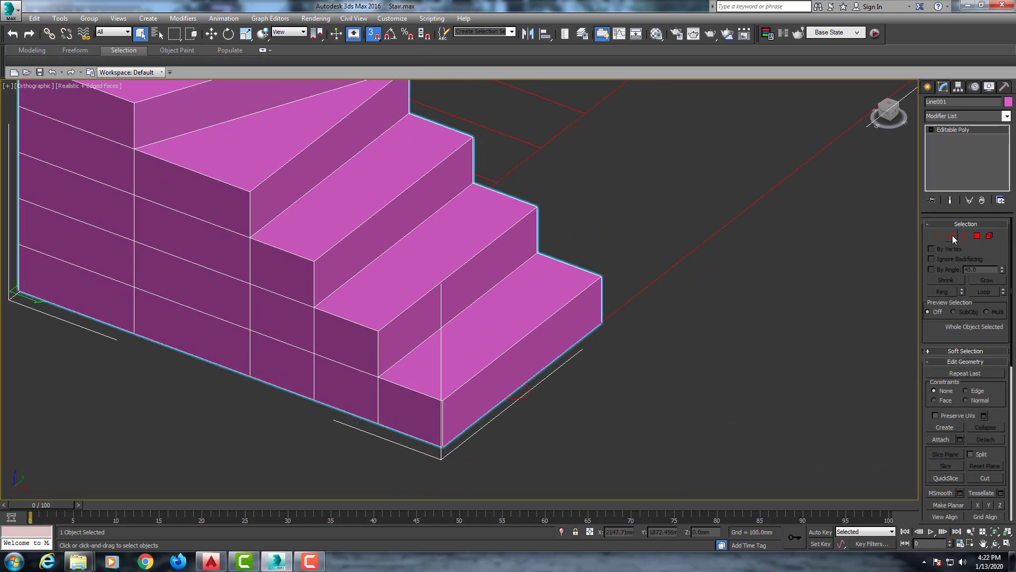
Step: Select the front nosing edges of the first seven steps
left_click(952, 235)
left_click(543, 321)
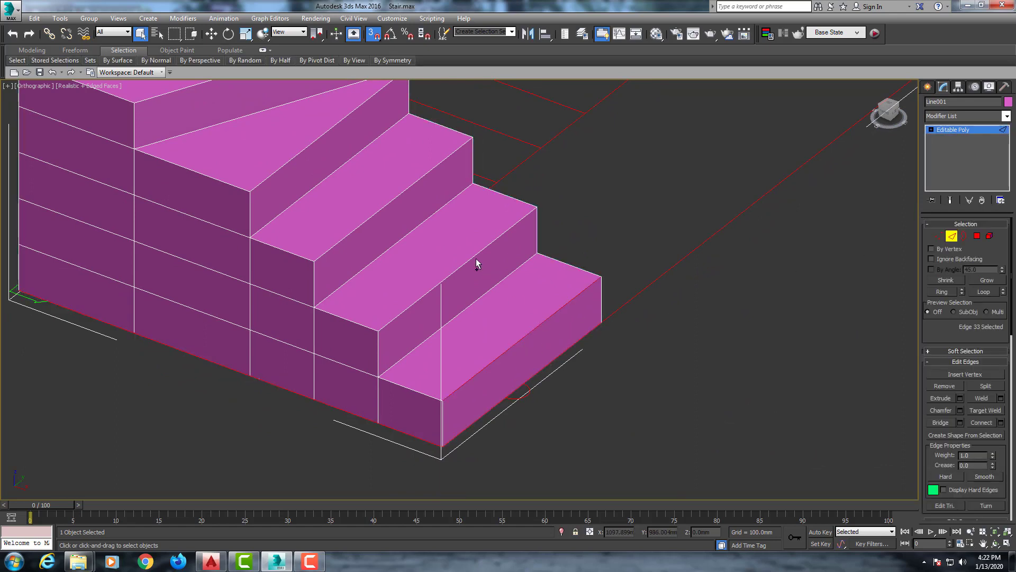
left_click(475, 258, "ctrl")
left_click(402, 193, "ctrl")
left_click(329, 136, "ctrl")
scroll(323, 133, "up", 3)
scroll(297, 297, "up", 2)
left_click(299, 285, "ctrl")
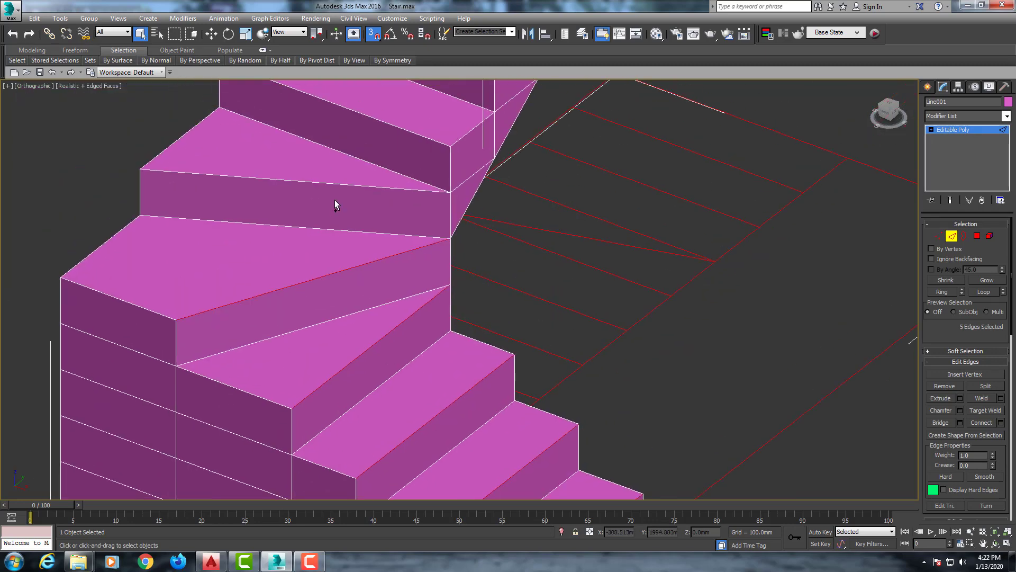
left_click(335, 185, "ctrl")
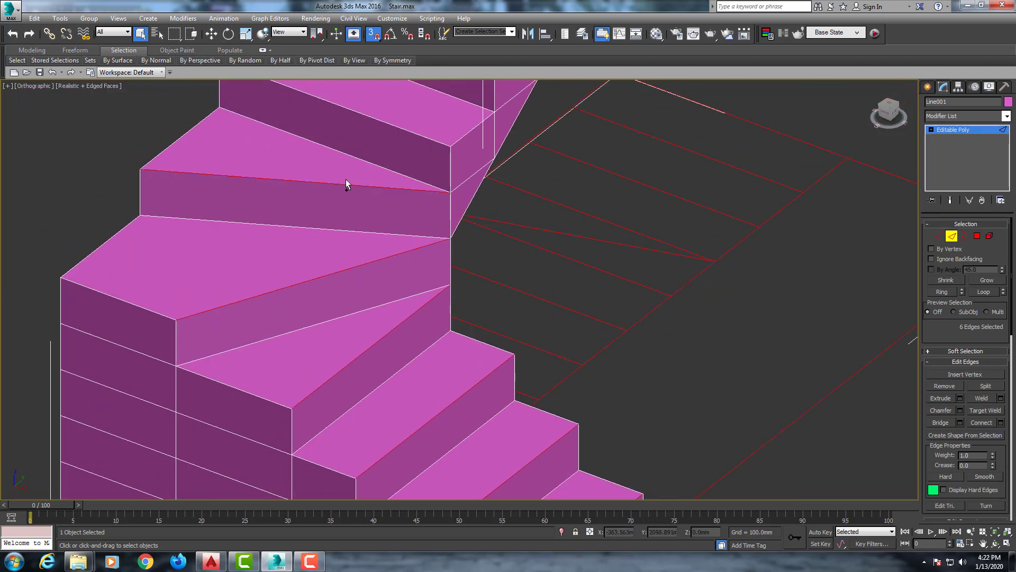
left_click(379, 120, "ctrl")
Step: Add the front edges of the remaining eight steps, giving fifteen selected edges
middle_click_drag(382, 157, 338, 381)
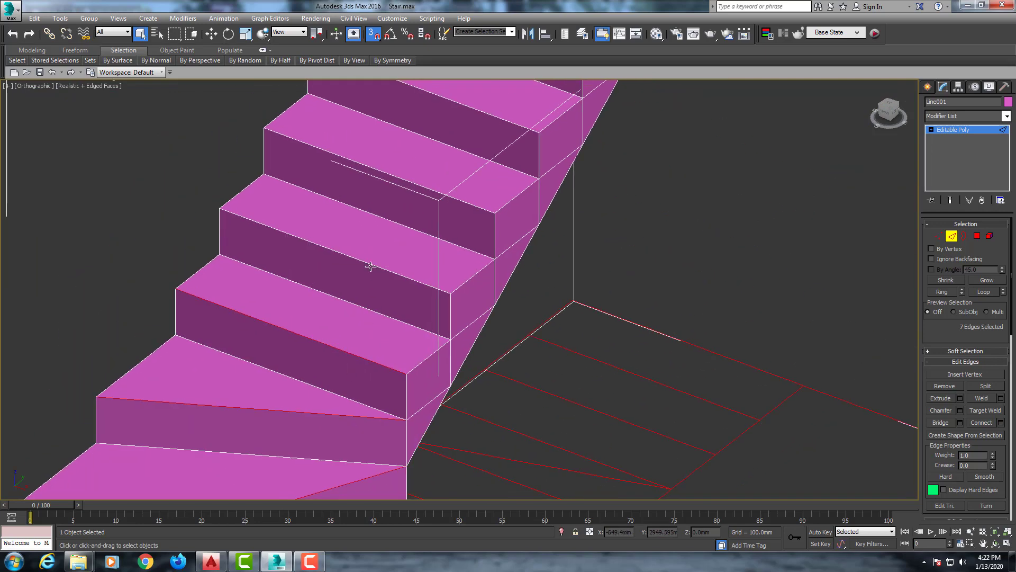
left_click(371, 258, "ctrl")
left_click(380, 171, "ctrl")
mouse_move(380, 171)
middle_mouse_down()
mouse_move(367, 313)
mouse_move(395, 312)
middle_mouse_up()
left_click(426, 235, "ctrl")
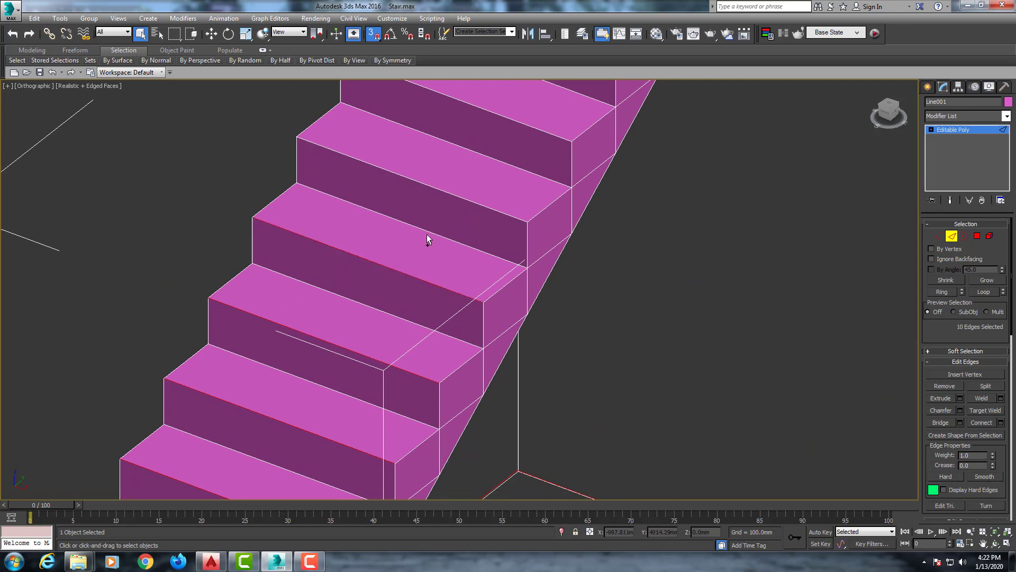
left_click(437, 192, "ctrl")
mouse_move(437, 192)
middle_mouse_down()
mouse_move(417, 334)
mouse_move(415, 324)
middle_mouse_up()
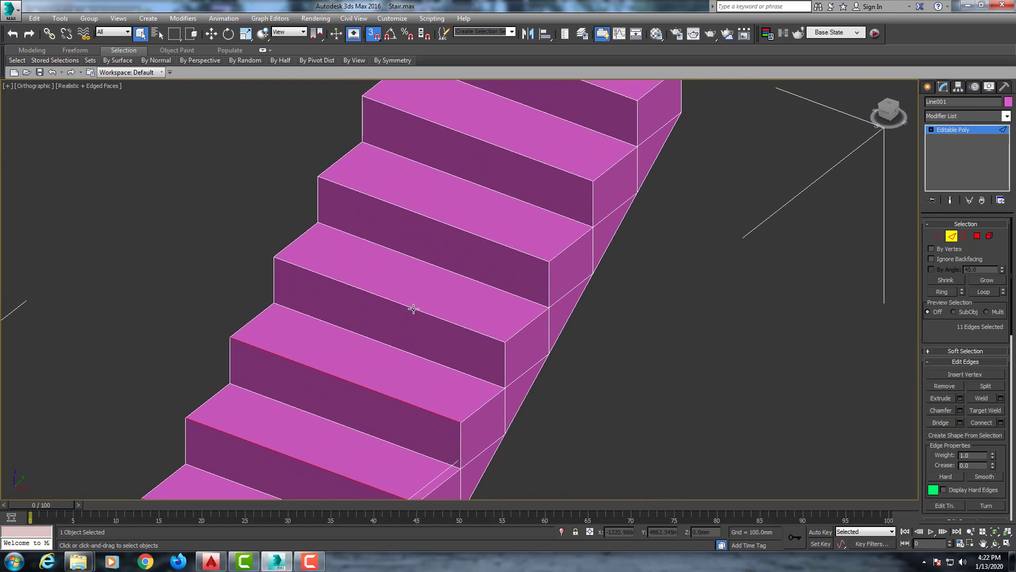
left_click(413, 308, "ctrl")
left_click(440, 224, "ctrl")
left_click(507, 151, "ctrl")
scroll(507, 151, "down", 2)
mouse_move(507, 151)
middle_mouse_down()
mouse_move(443, 328)
mouse_move(510, 333)
mouse_move(423, 315)
mouse_move(418, 334)
middle_mouse_up()
left_click(453, 277, "ctrl")
scroll(484, 335, "down", 2)
scroll(510, 333, "up", 2)
scroll(357, 293, "up", 3)
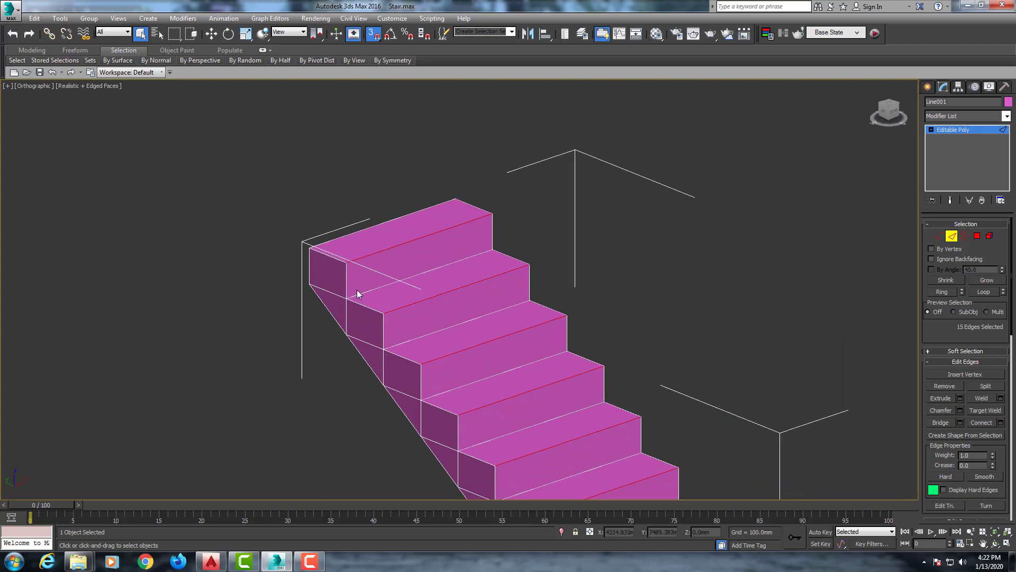
scroll(358, 294, "up", 2)
scroll(445, 322, "up", 1)
scroll(450, 312, "up", 2)
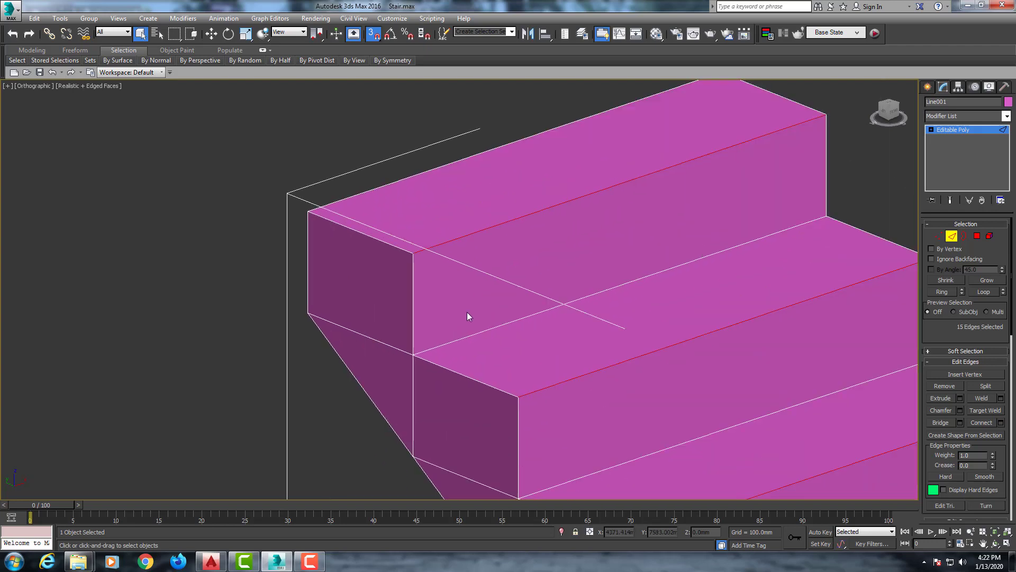
mouse_move(467, 316)
middle_mouse_down()
mouse_move(467, 347)
mouse_move(447, 344)
middle_mouse_up()
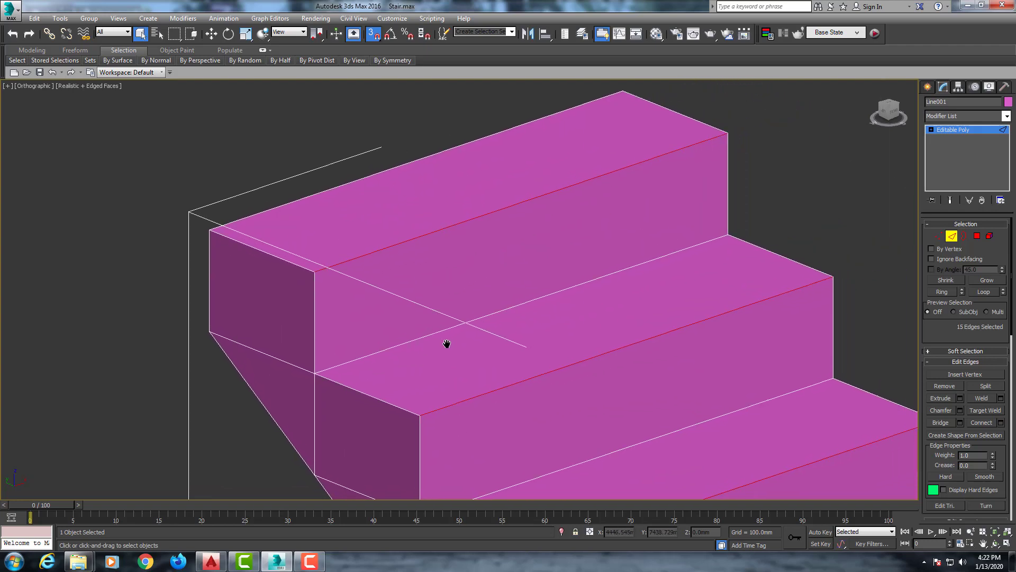
Step: Create the linear shape Shape001 from the selected step edges and leave sub-object level
right_click(470, 273)
left_click(446, 368)
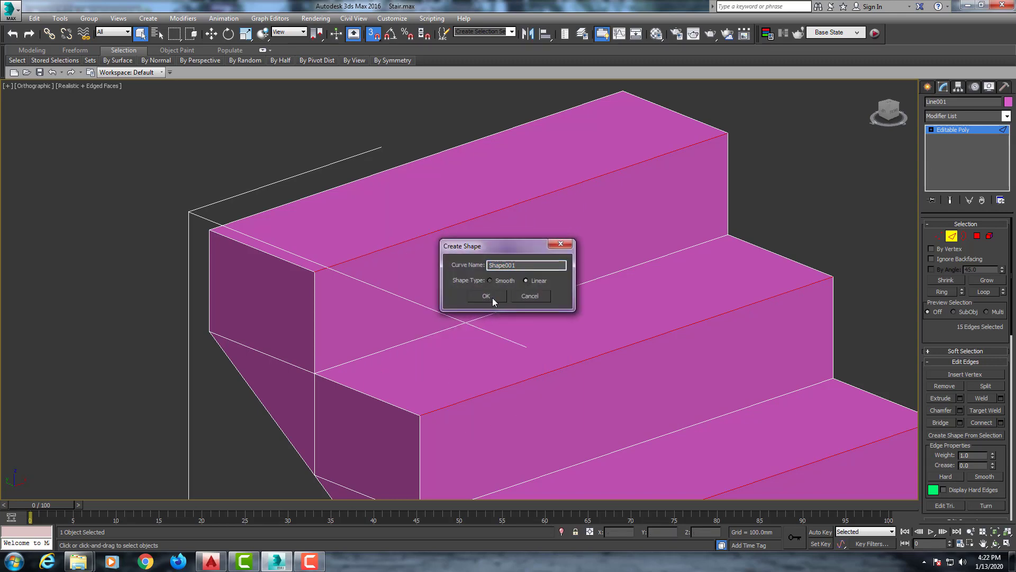
left_click(486, 295)
left_click(952, 236)
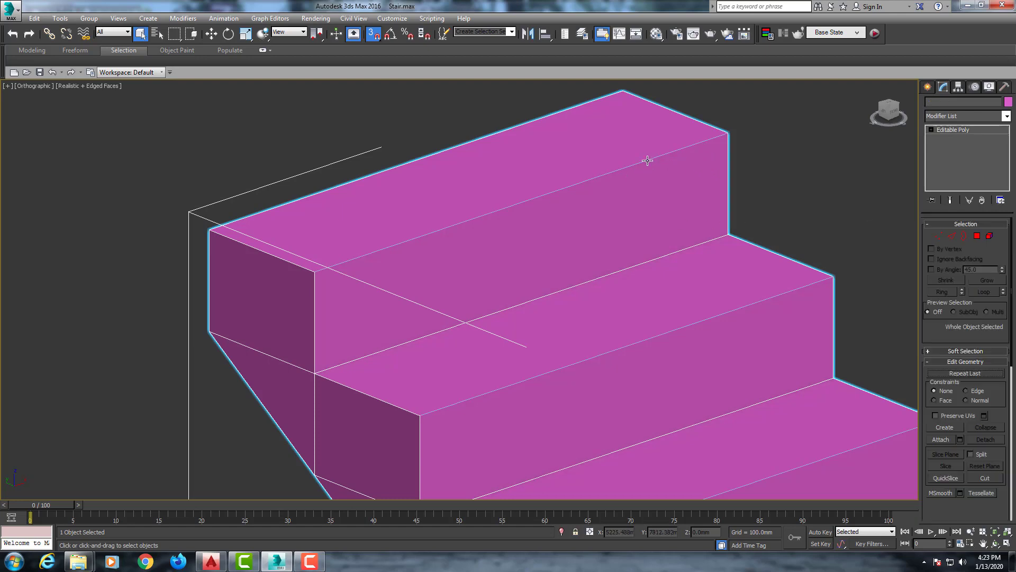
Step: Hide the stair to check Shape001, select the shape, then unhide the stair
key("F3")
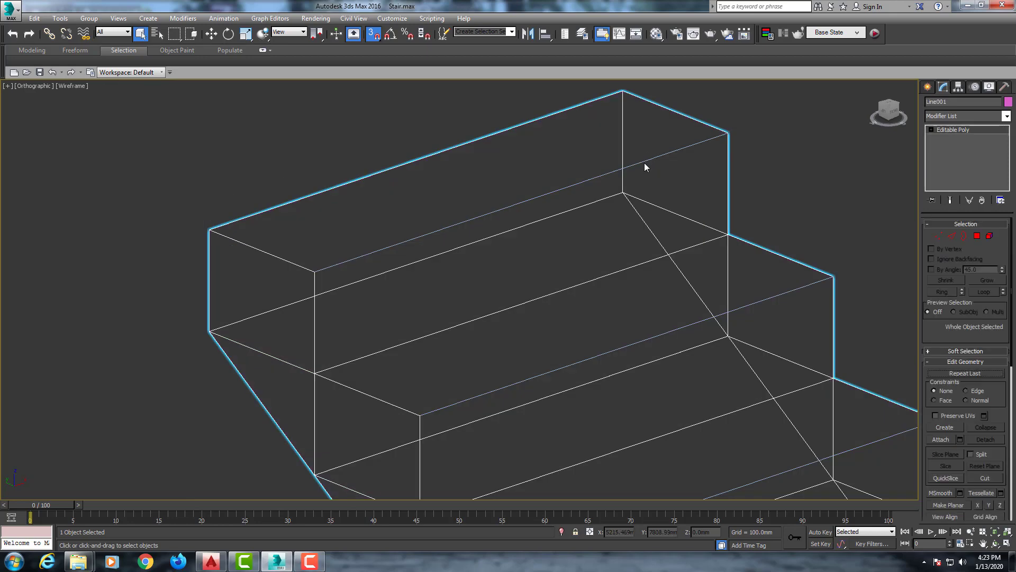
key("F3")
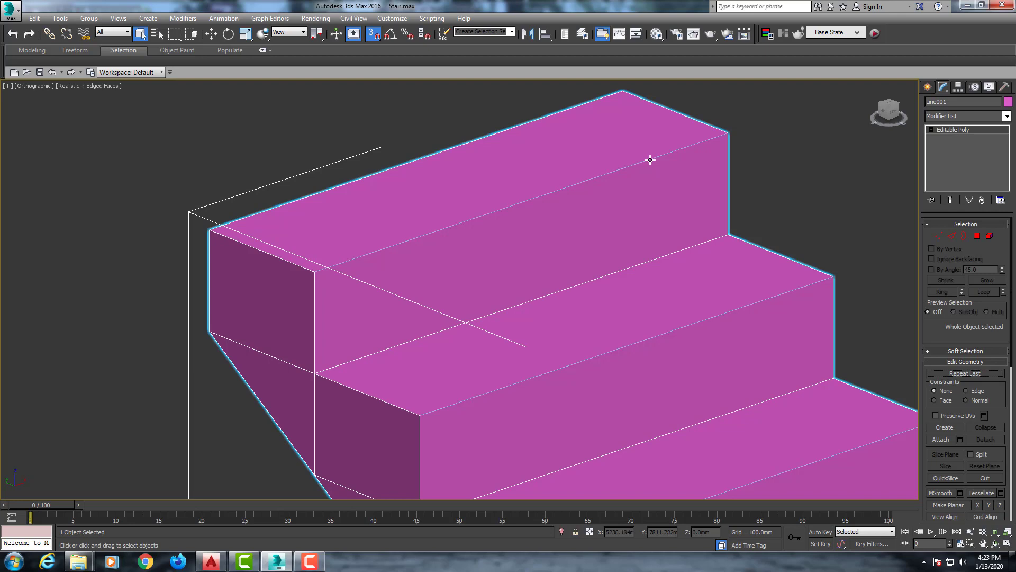
right_click(644, 176)
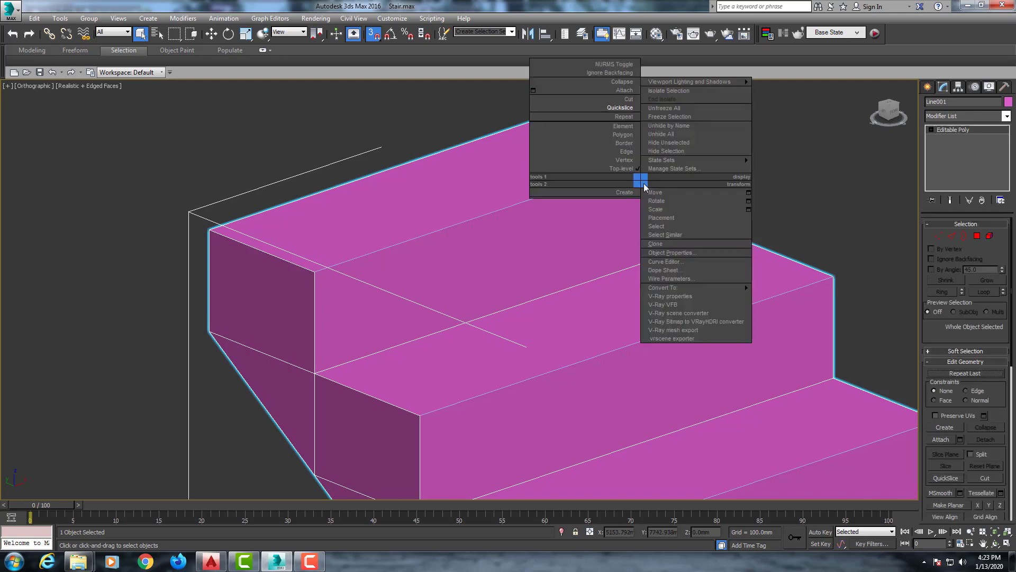
left_click(672, 155)
left_click(662, 156)
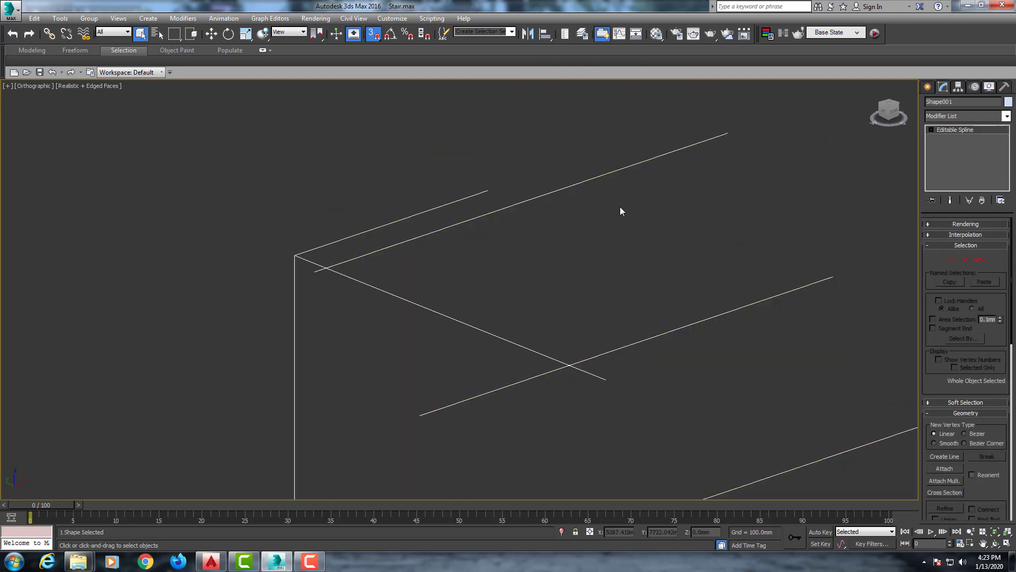
right_click(633, 197)
left_click(654, 150)
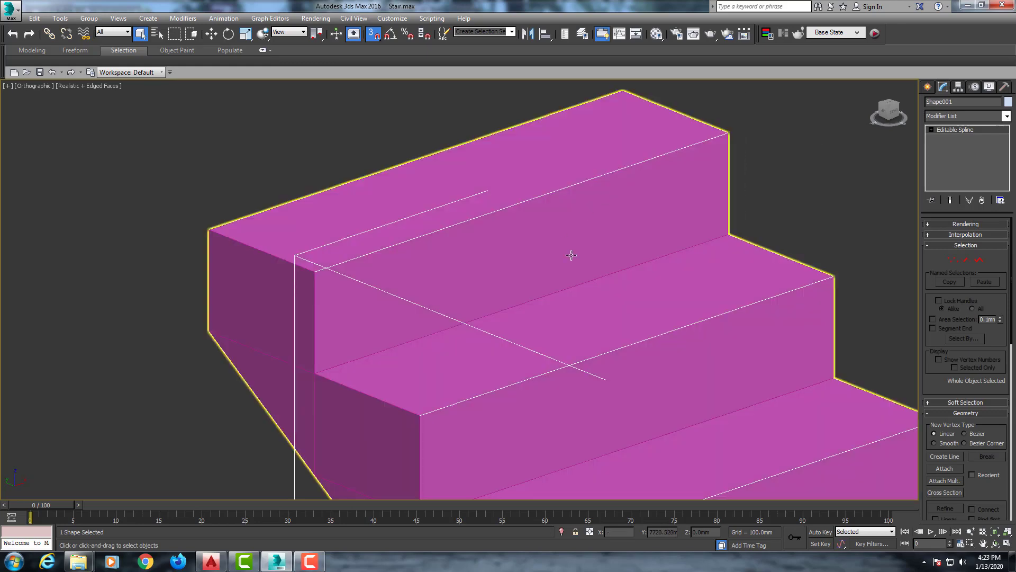
scroll(635, 254, "down", 3)
middle_click_drag(626, 287, 604, 259)
scroll(593, 244, "up", 2)
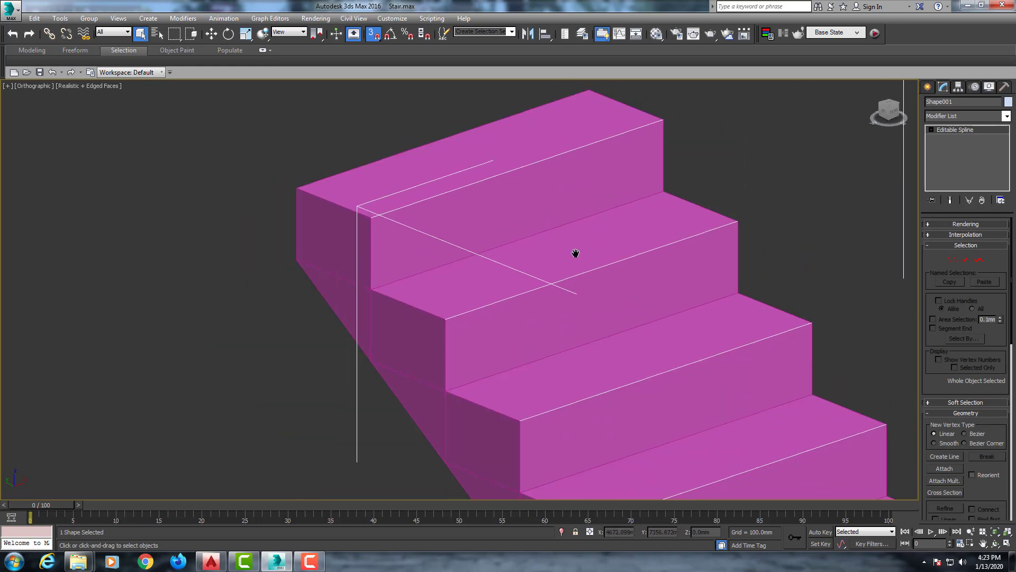
scroll(561, 270, "up", 2)
scroll(556, 292, "up", 2)
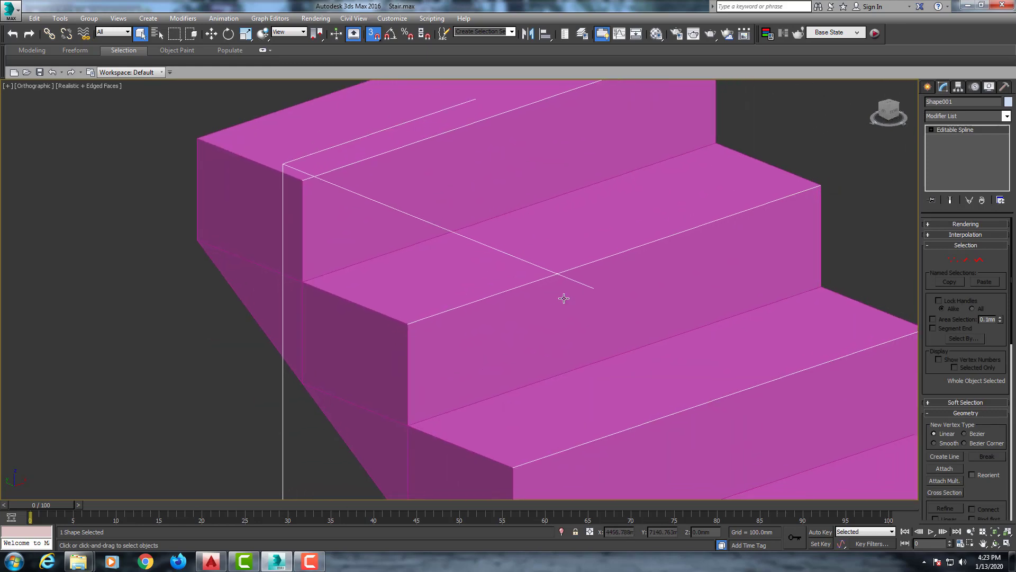
Step: Give Shape001 an Extrude modifier with Amount -20.0mm and orbit to inspect the strips
left_click(989, 115)
key("e")
key("x")
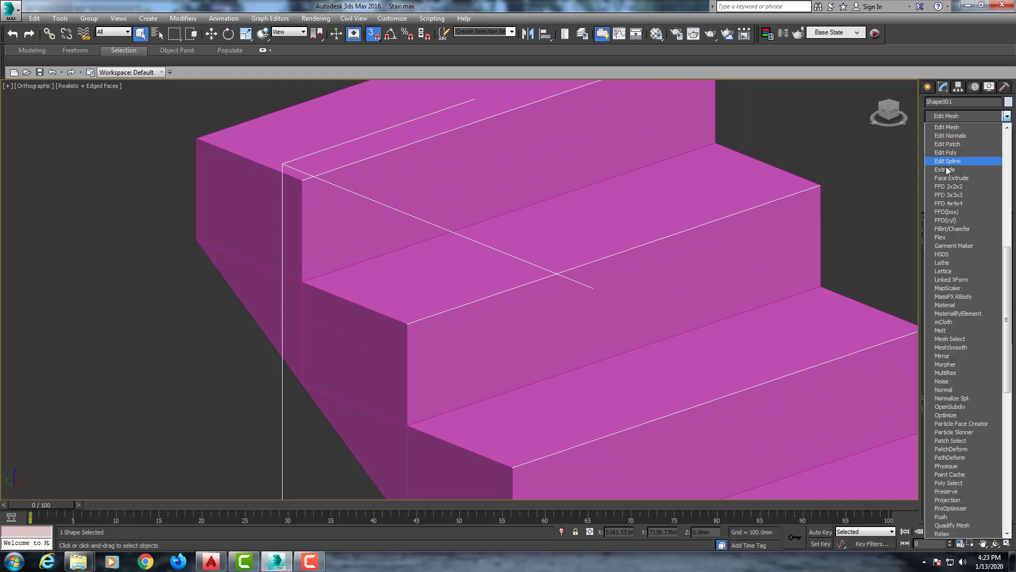
left_click(946, 169)
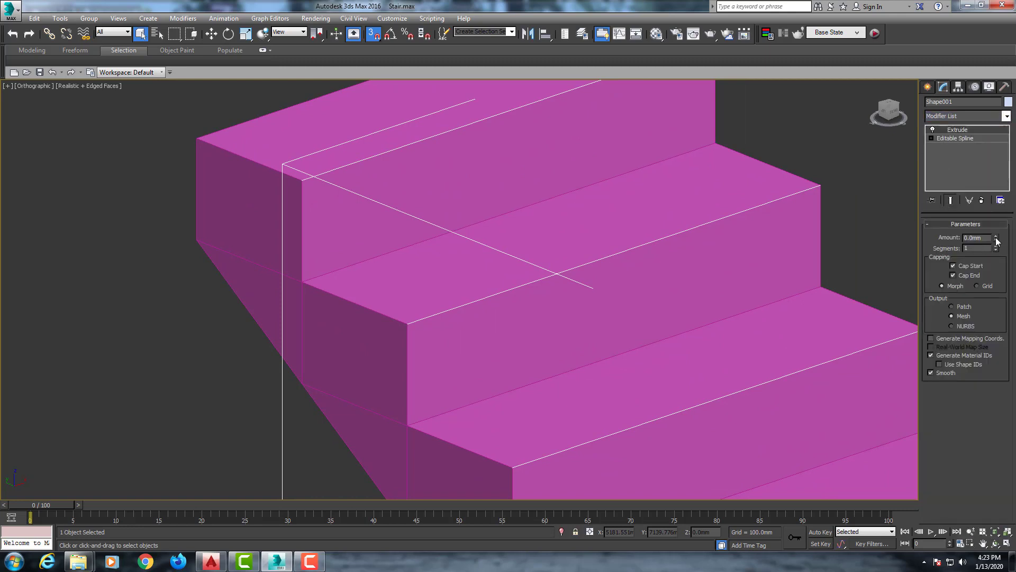
left_click_drag(997, 239, 940, 237)
type("-20")
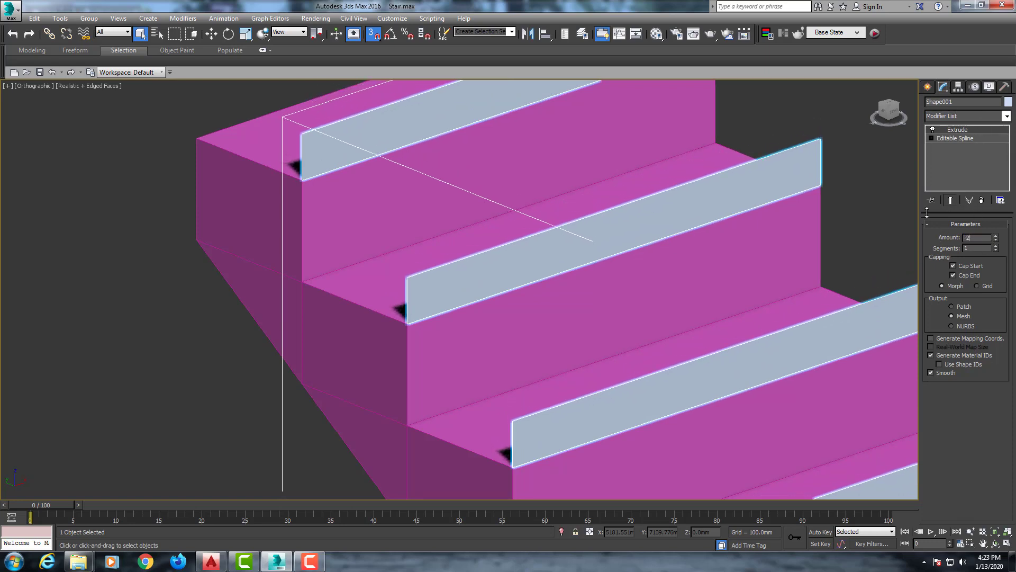
key("Return")
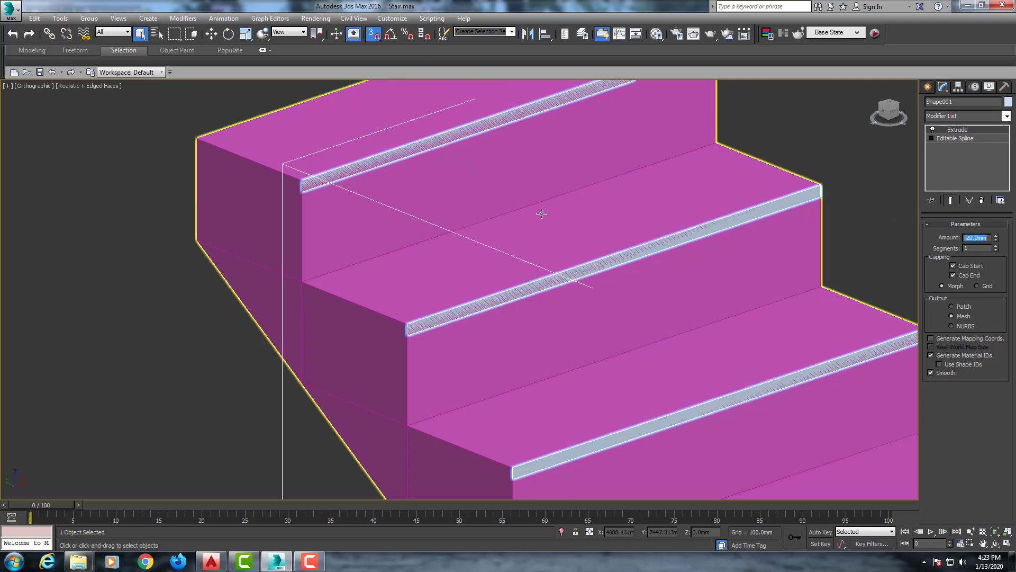
scroll(430, 227, "up", 1)
scroll(414, 208, "up", 2)
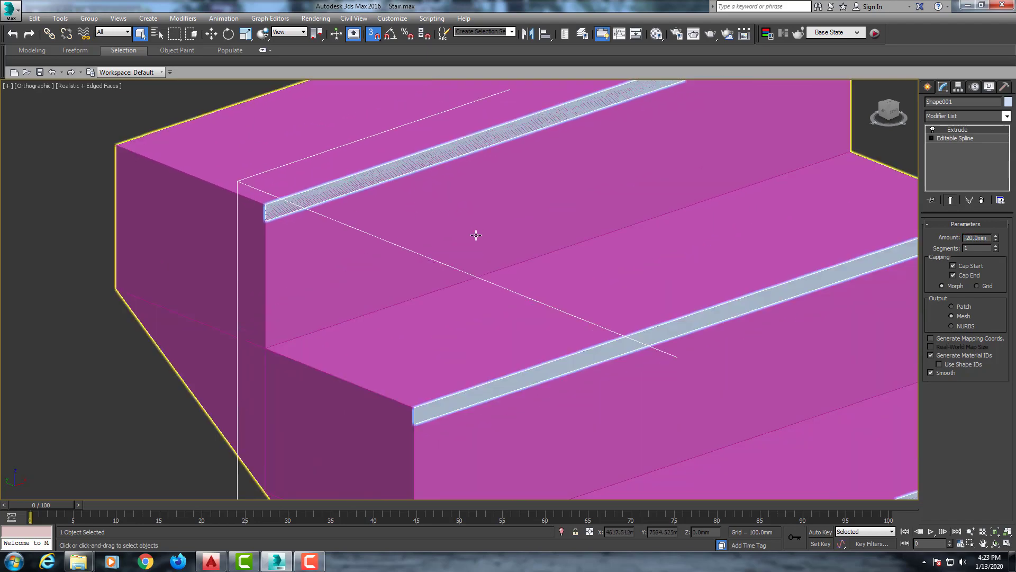
scroll(476, 235, "down", 1)
scroll(545, 264, "down", 1)
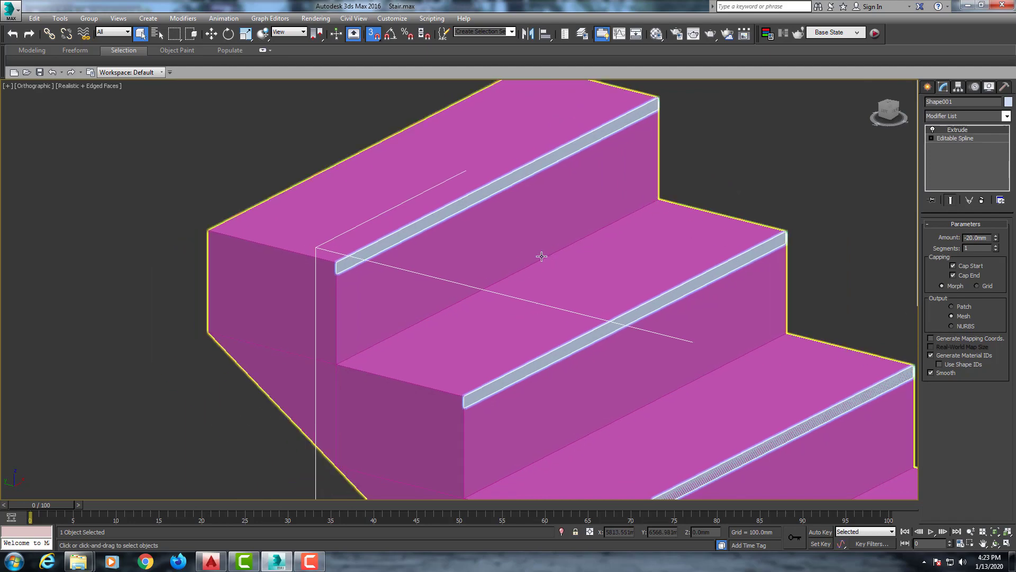
scroll(542, 256, "down", 3)
middle_click_drag(542, 256, 604, 322, "alt")
scroll(604, 322, "up", 5)
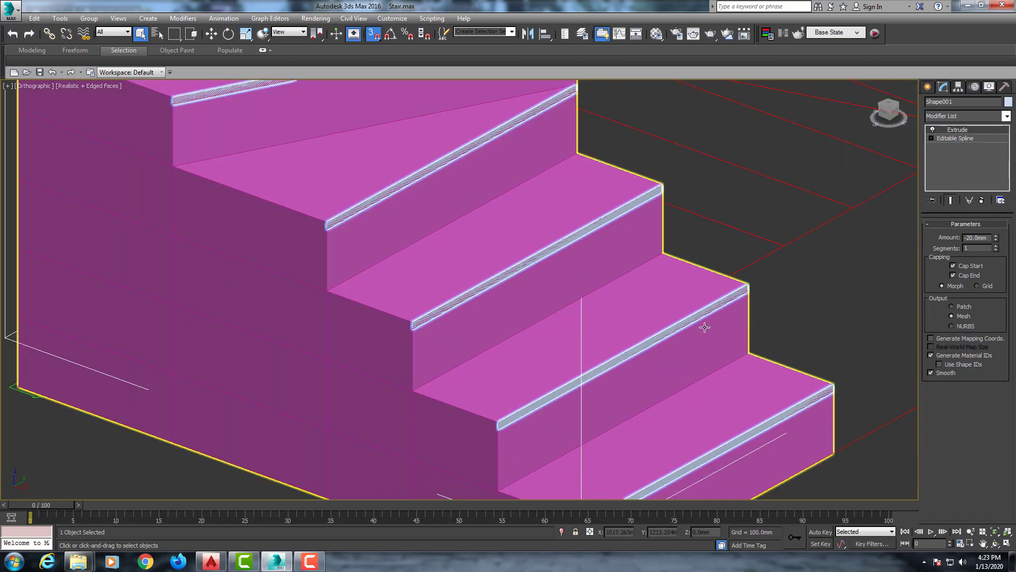
Step: Add a Shell modifier with a 20.0mm Outer Amount to Shape001
left_click(980, 113)
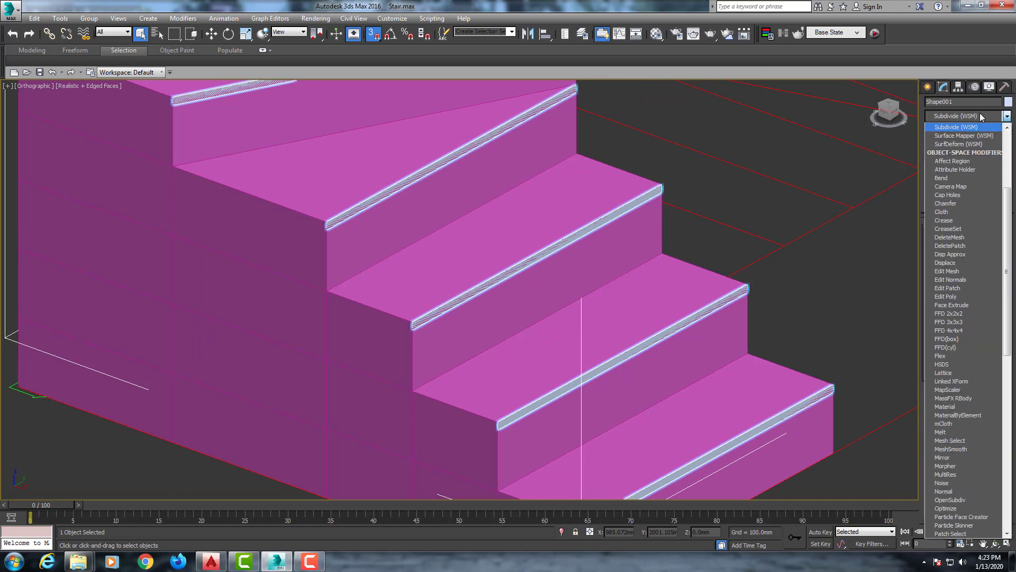
scroll(963, 211, "down", 15)
left_click(953, 233)
type("20")
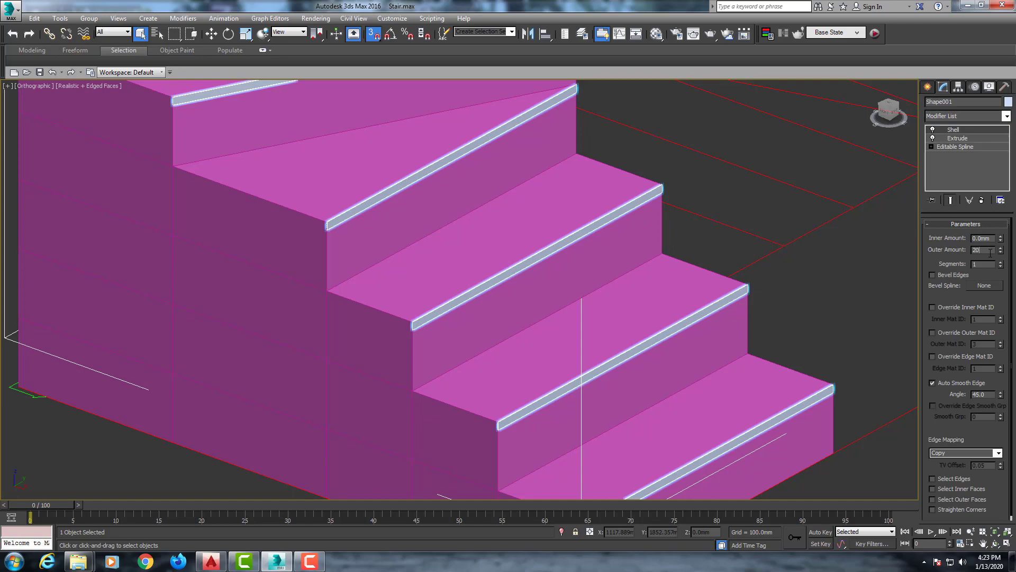
key("Return")
Step: Zoom and orbit to inspect the solid nosing bars along the straight flight
scroll(538, 364, "down", 3)
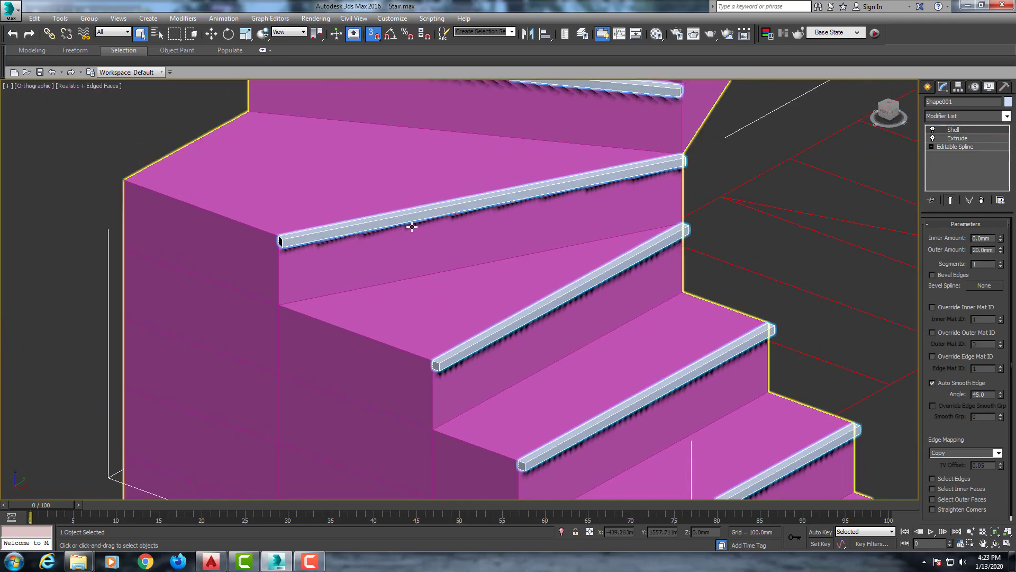
scroll(437, 238, "down", 2)
scroll(437, 238, "up", 2)
scroll(450, 255, "up", 2)
scroll(465, 280, "up", 2)
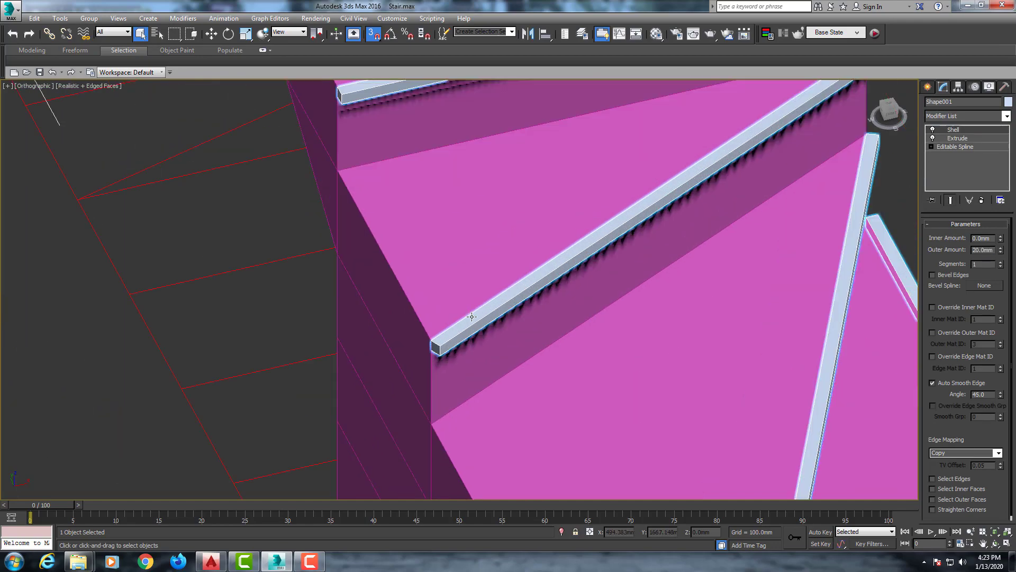
scroll(479, 299, "up", 2)
scroll(479, 299, "down", 5)
middle_click_drag(479, 299, 471, 213, "alt")
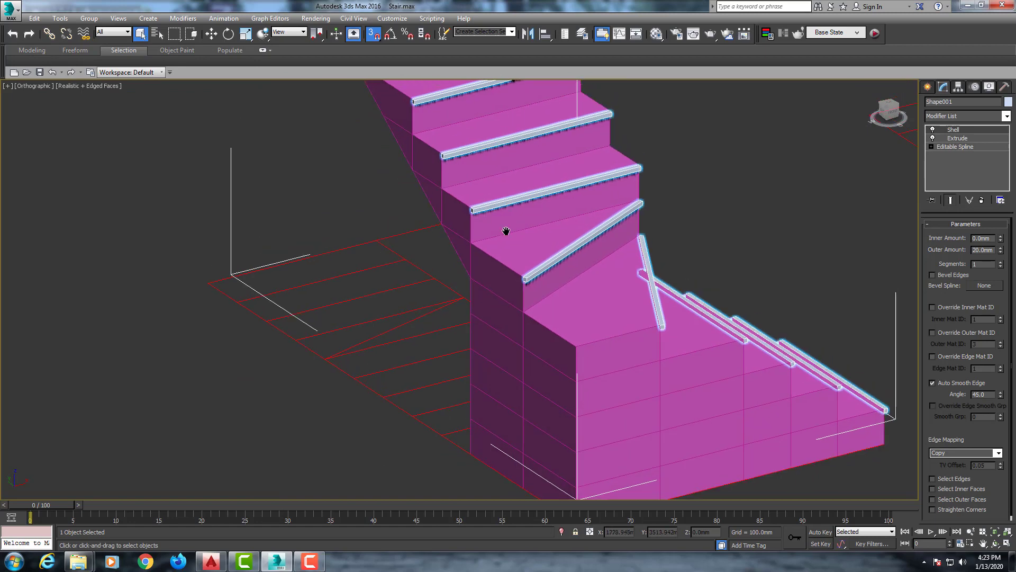
scroll(464, 267, "up", 3)
scroll(465, 267, "down", 1)
scroll(465, 267, "down", 2)
scroll(464, 267, "up", 5)
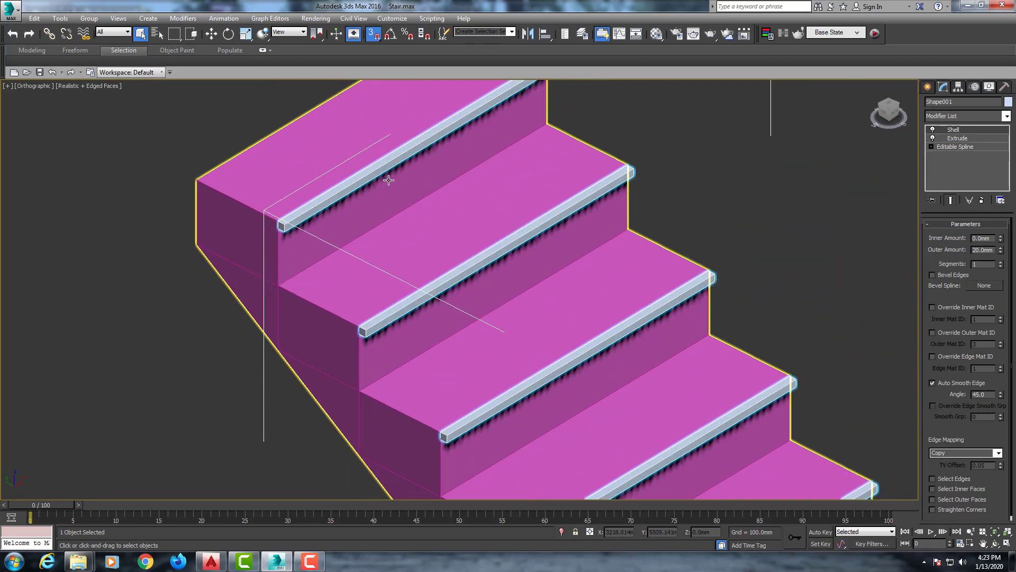
right_click(450, 286)
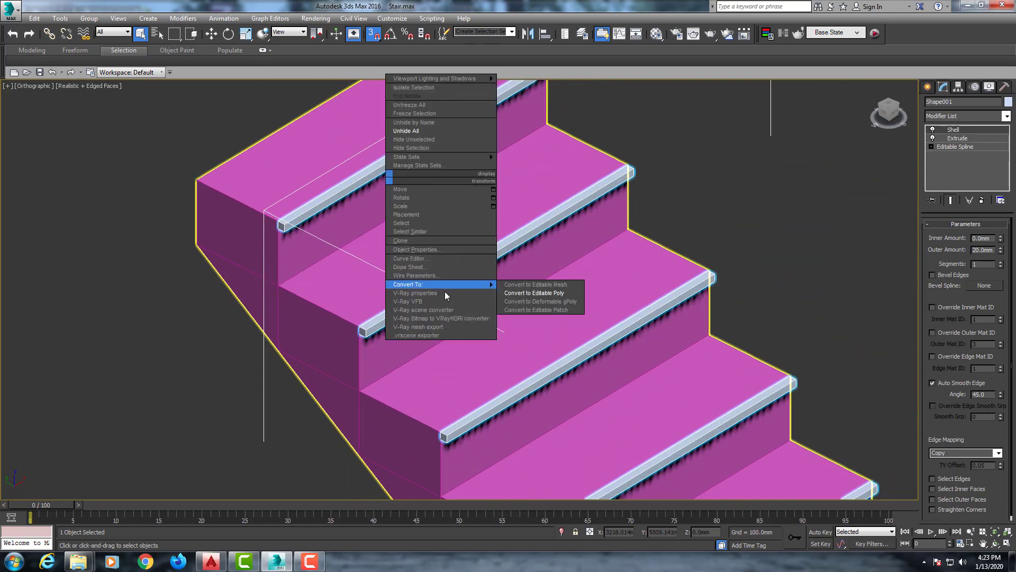
Step: Convert the nosing bars to an Editable Poly and switch to Edge sub-object level
left_click(525, 293)
middle_click_drag(522, 291, 549, 251, "alt")
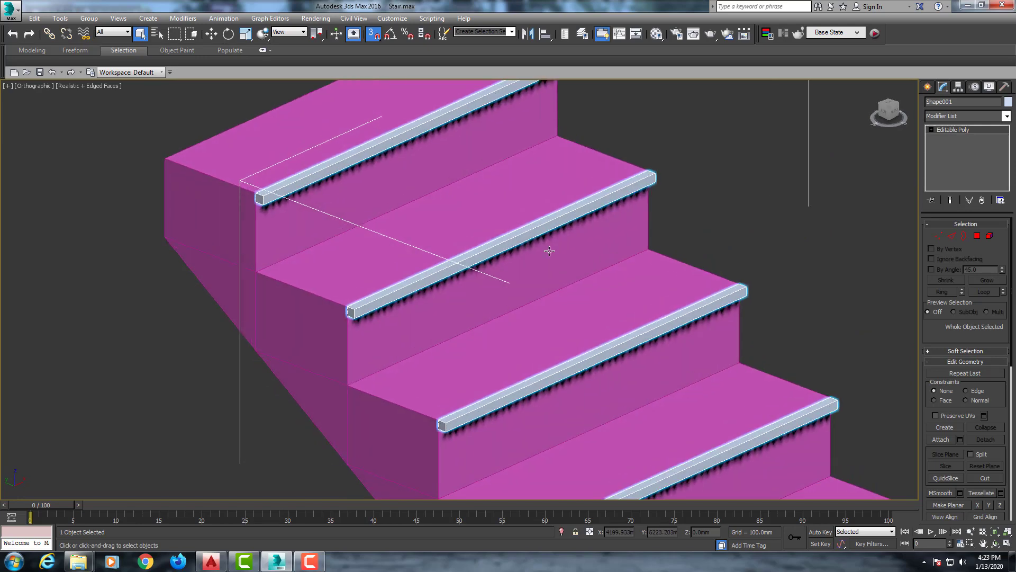
left_click(953, 236)
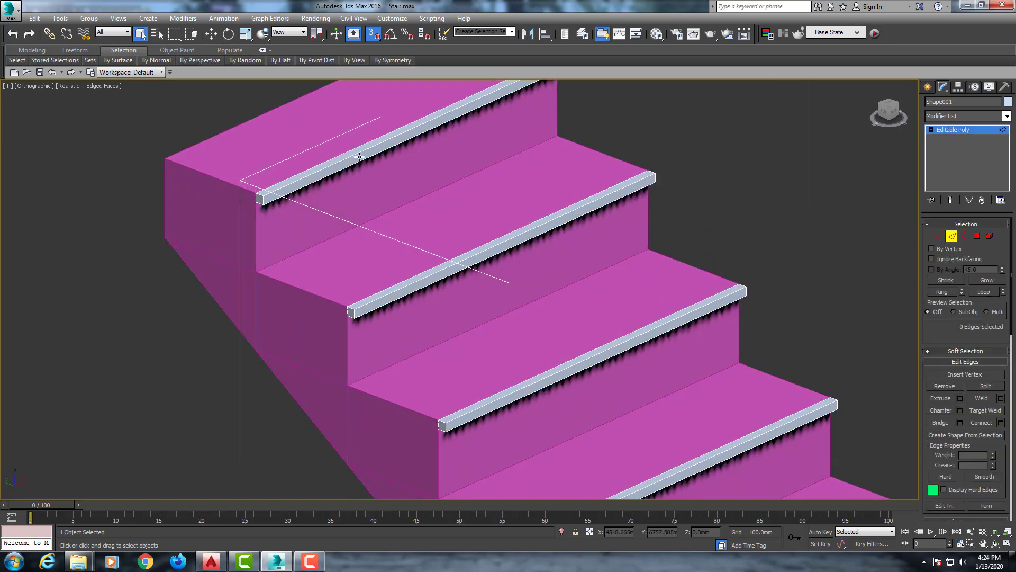
middle_click_drag(361, 156, 370, 181)
scroll(370, 181, "up", 1)
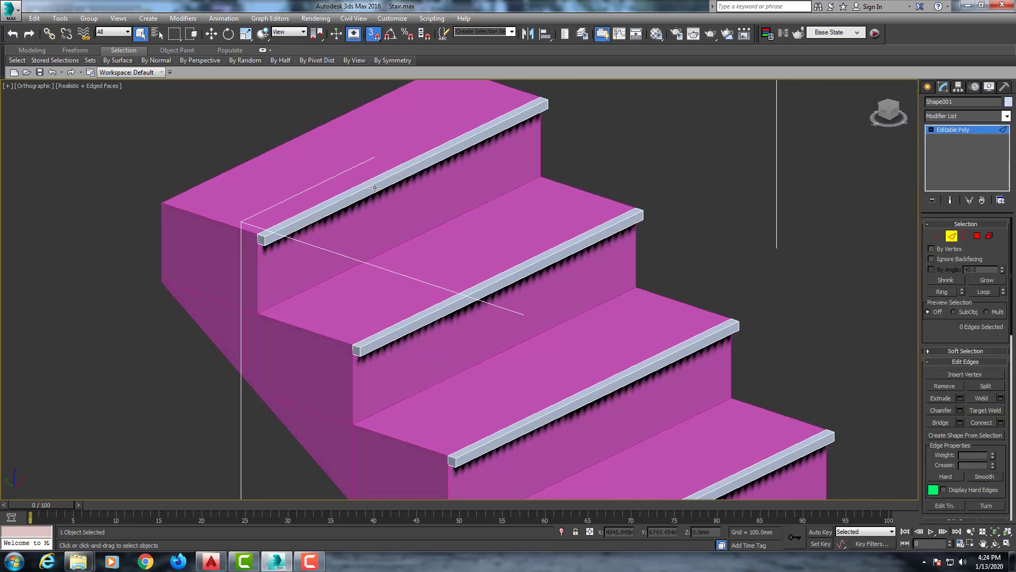
scroll(376, 183, "up", 1)
Step: Select the long top edges of the upper and middle nosing bars
left_click(373, 186)
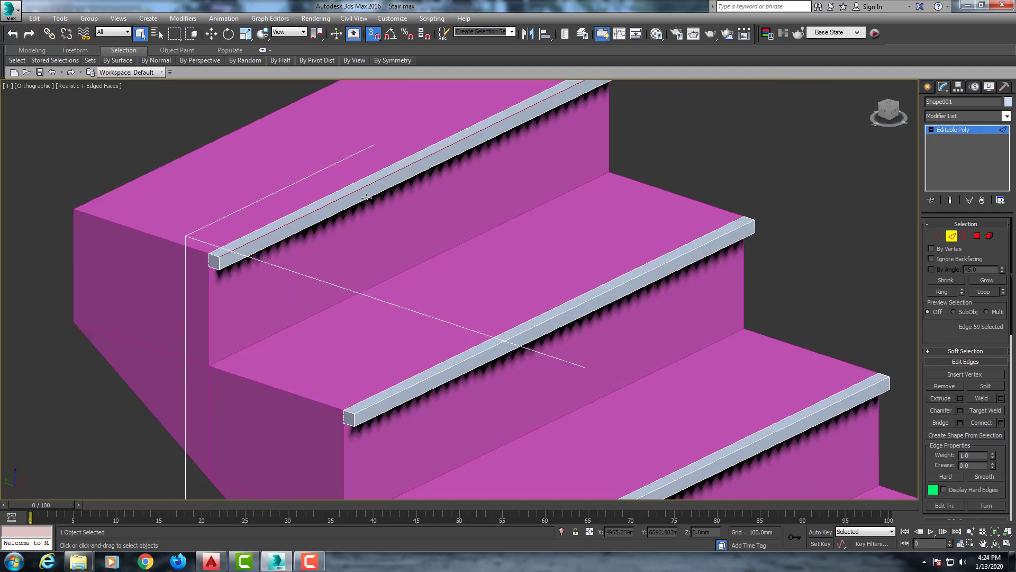
left_click(366, 199, "ctrl")
left_click(571, 309, "ctrl")
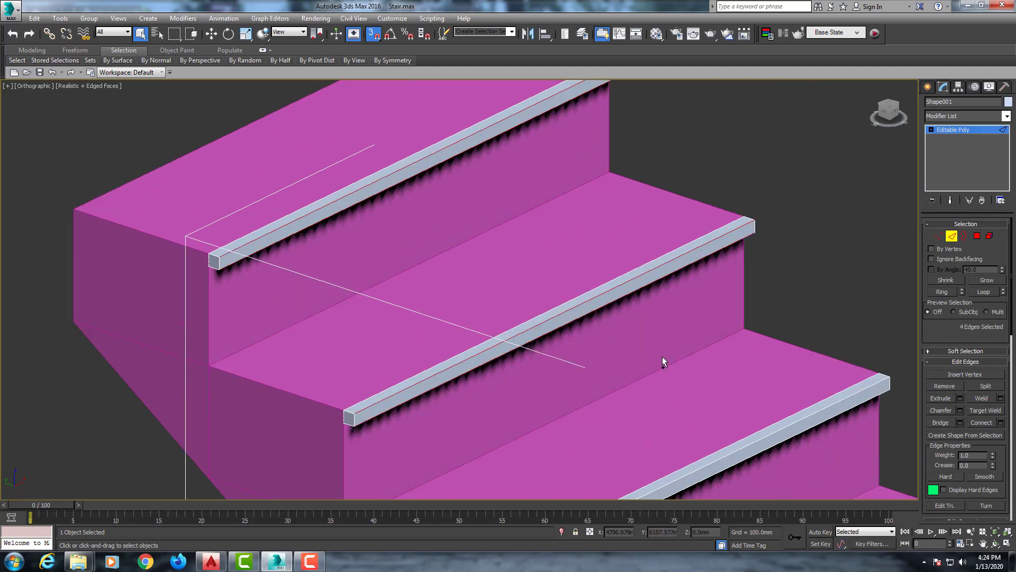
middle_click_drag(576, 245, 535, 150)
left_click(551, 202, "ctrl")
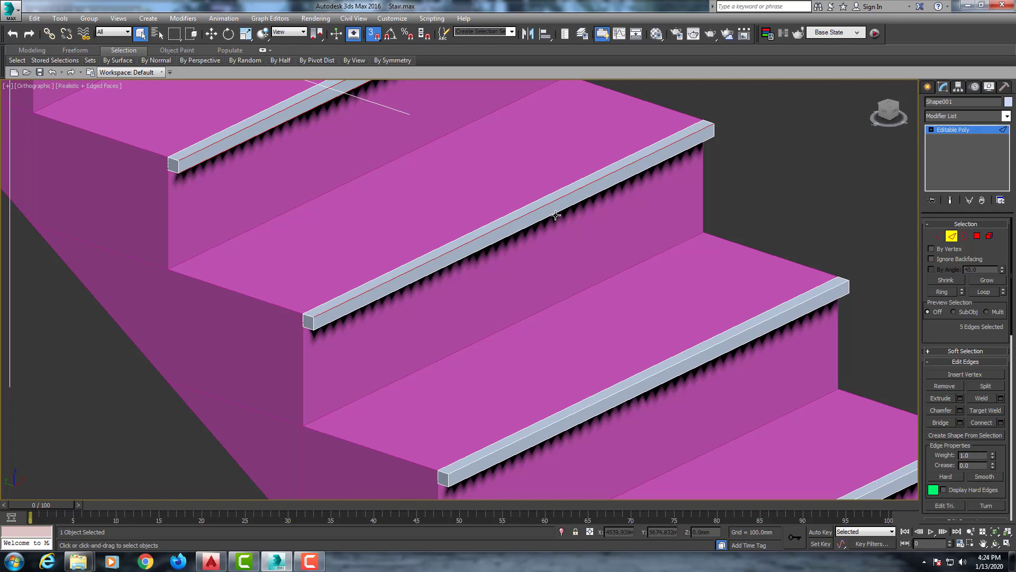
left_click(682, 362, "ctrl")
left_click(680, 377, "ctrl")
scroll(608, 272, "down", 5)
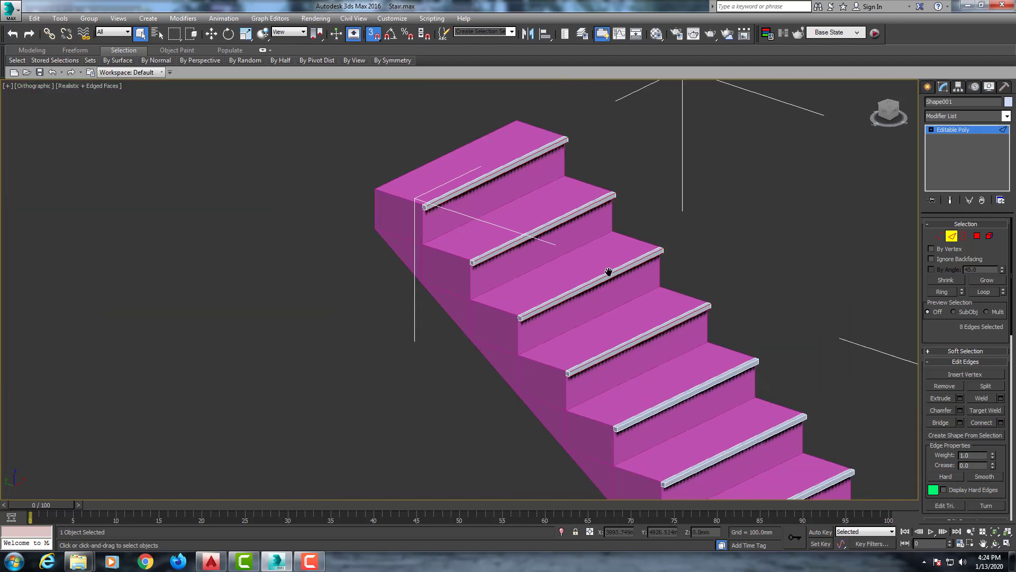
scroll(600, 261, "up", 4)
scroll(602, 237, "up", 3)
left_click(601, 231, "ctrl")
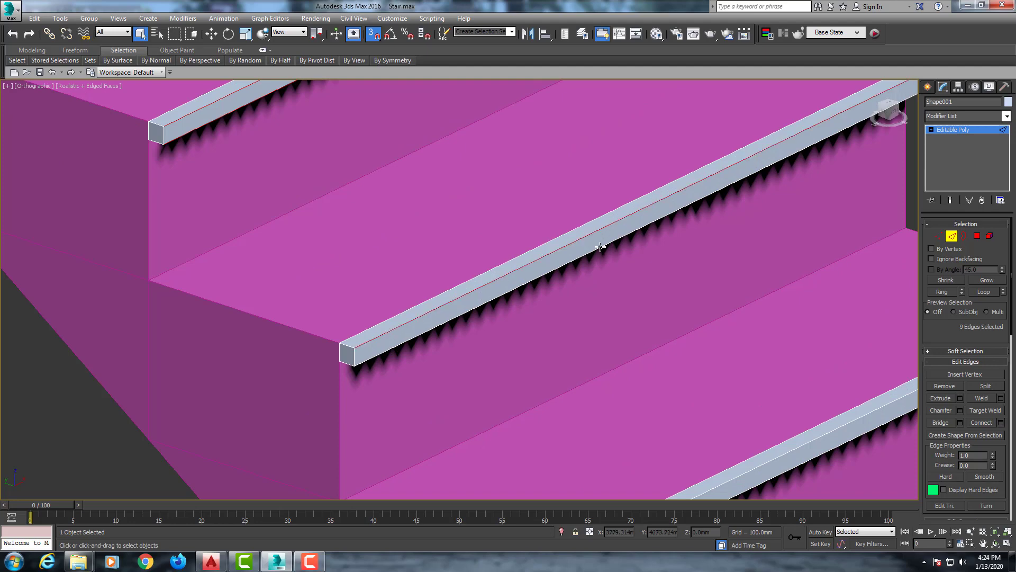
scroll(609, 265, "down", 4)
scroll(617, 286, "up", 4)
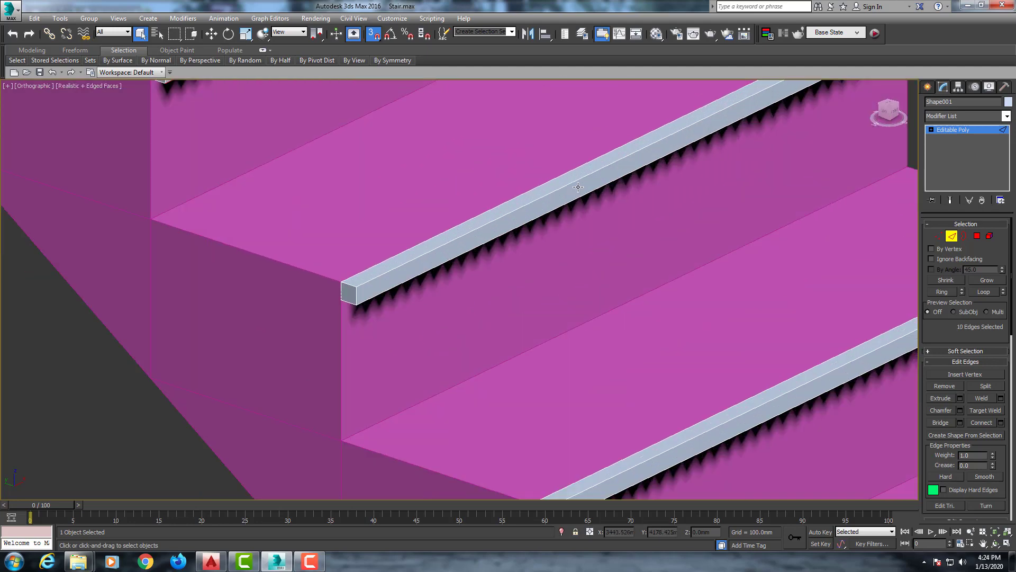
left_click(578, 183, "ctrl")
left_click(574, 201, "ctrl")
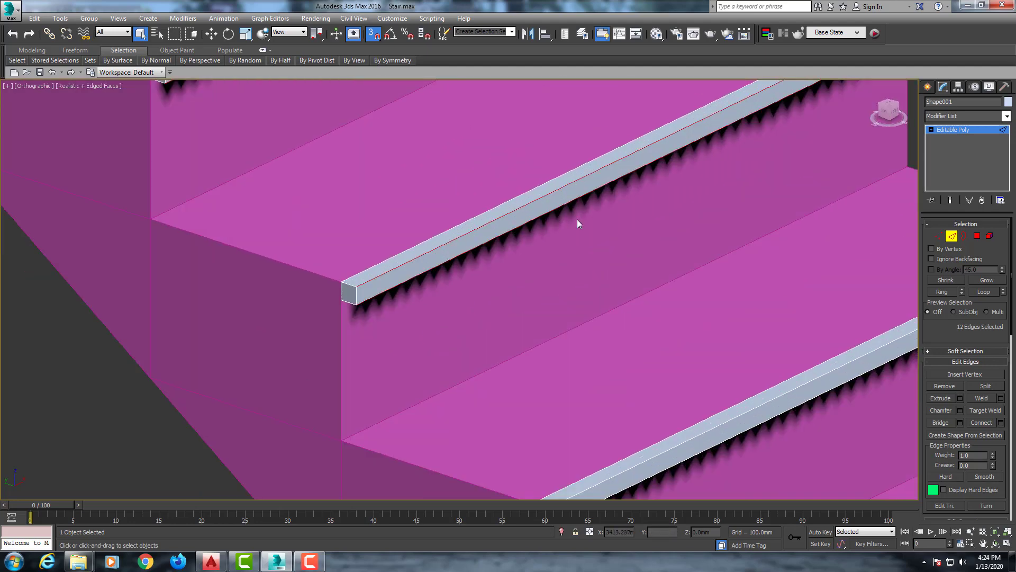
scroll(577, 219, "down", 4)
scroll(540, 175, "up", 4)
left_click(572, 178, "ctrl")
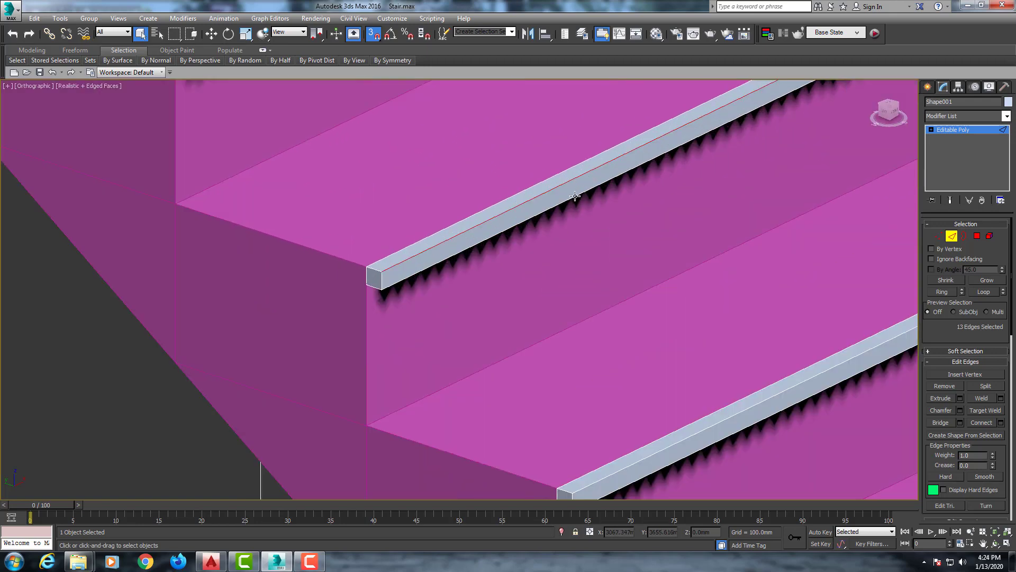
left_click(575, 196, "ctrl")
scroll(609, 254, "down", 4)
scroll(638, 311, "up", 4)
left_click(566, 133, "ctrl")
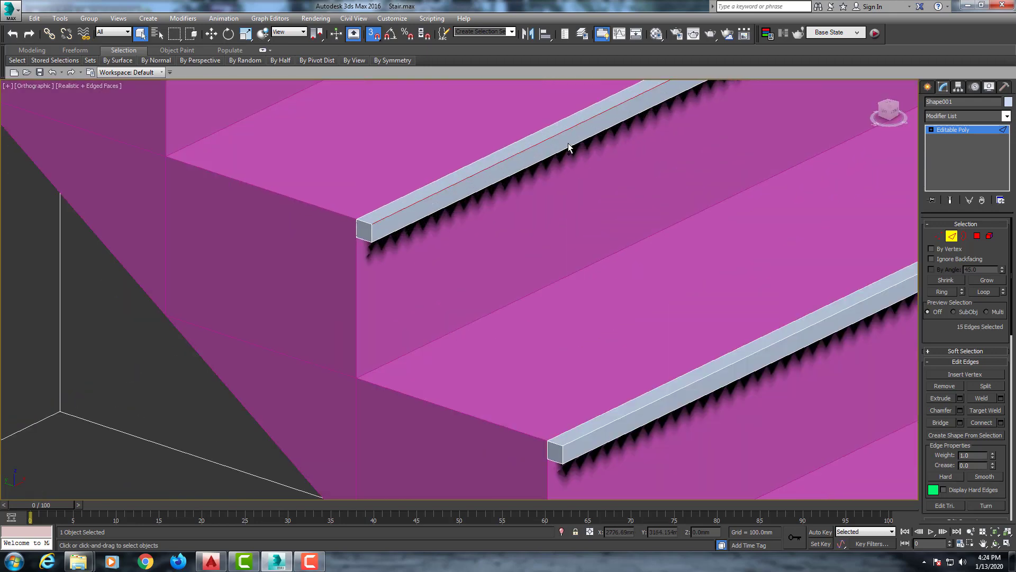
scroll(608, 224, "down", 4)
scroll(598, 235, "up", 4)
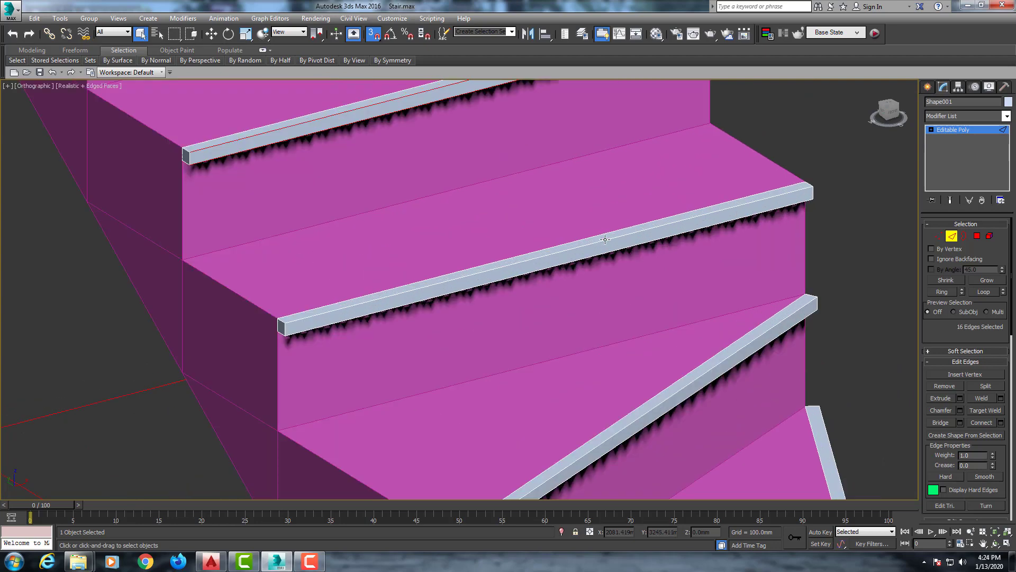
left_click(603, 236, "ctrl")
left_click(599, 249, "ctrl")
scroll(624, 309, "down", 4)
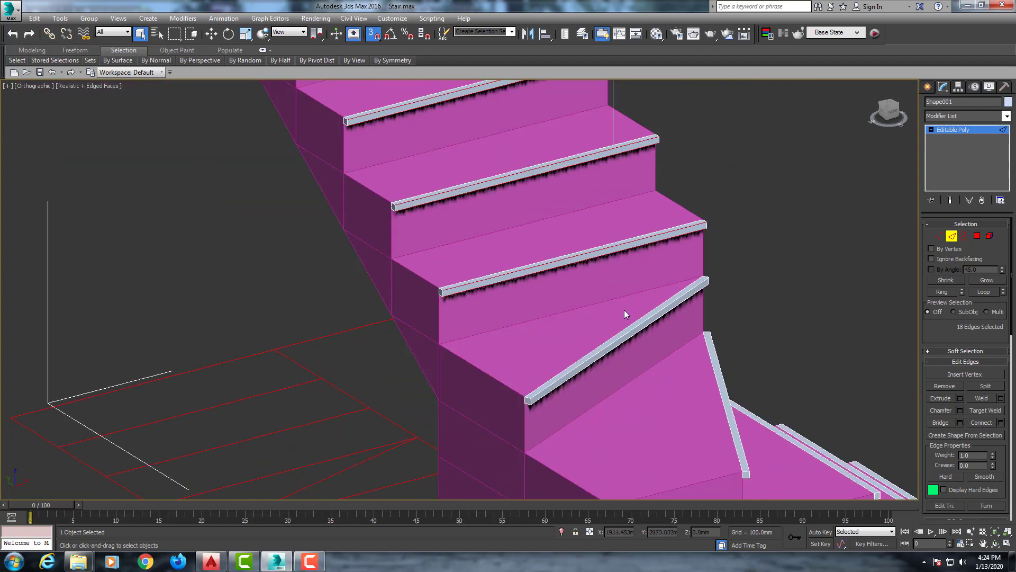
scroll(586, 221, "up", 4)
left_click(590, 234, "ctrl")
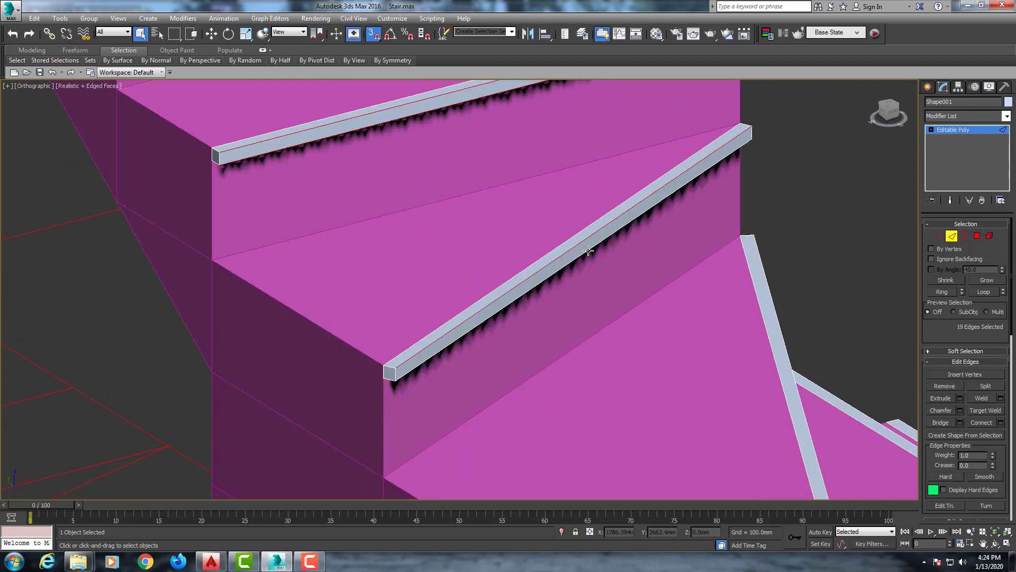
left_click(588, 250, "ctrl")
scroll(589, 251, "down", 4)
Step: Orbit around and add the remaining bars' top edges, reaching 30 selected edges
mouse_move(594, 258)
middle_mouse_down("alt")
mouse_move(557, 262)
mouse_move(465, 240)
middle_mouse_up("alt")
scroll(465, 240, "up", 4)
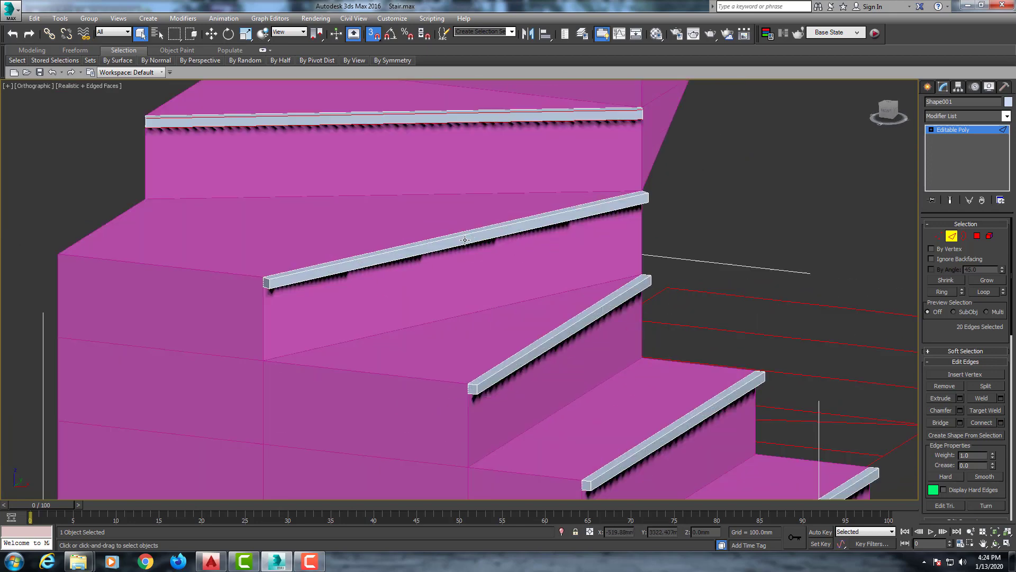
scroll(465, 240, "up", 2)
left_click(474, 238, "ctrl")
left_click(471, 245, "ctrl")
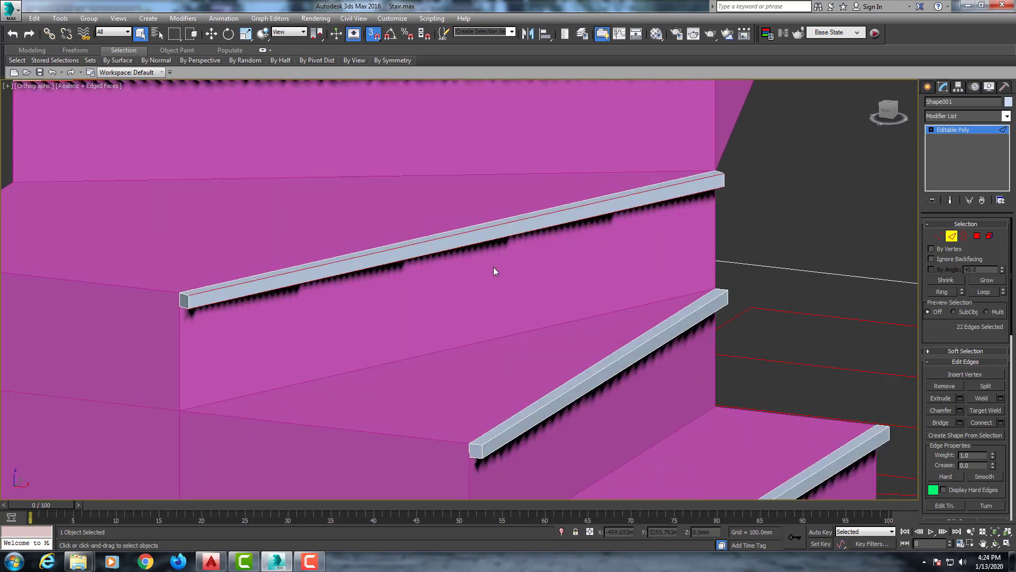
scroll(493, 267, "down", 4)
scroll(510, 233, "up", 4)
left_click(509, 233, "ctrl")
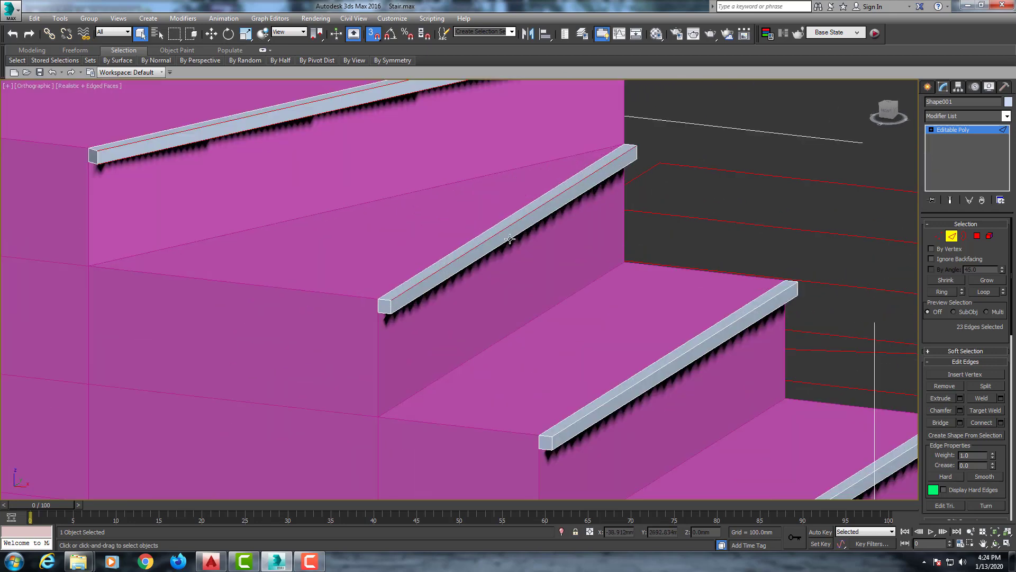
left_click(509, 239, "ctrl")
scroll(510, 240, "down", 4)
middle_click_drag(542, 272, 500, 239, "alt")
scroll(499, 240, "up", 2)
scroll(502, 215, "up", 2)
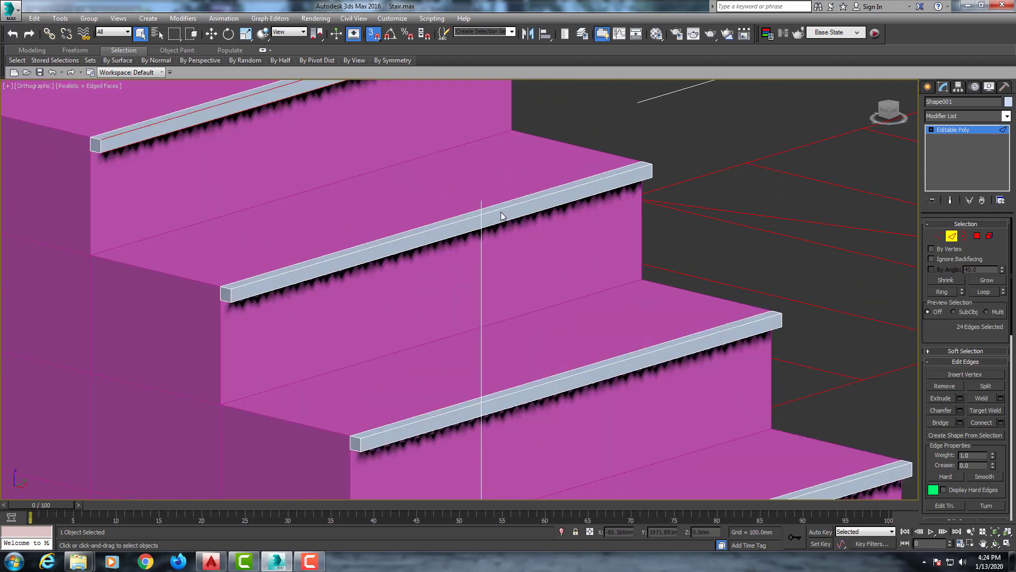
left_click(501, 217, "ctrl")
left_click(499, 223, "ctrl")
scroll(499, 223, "down", 4)
scroll(508, 275, "up", 2)
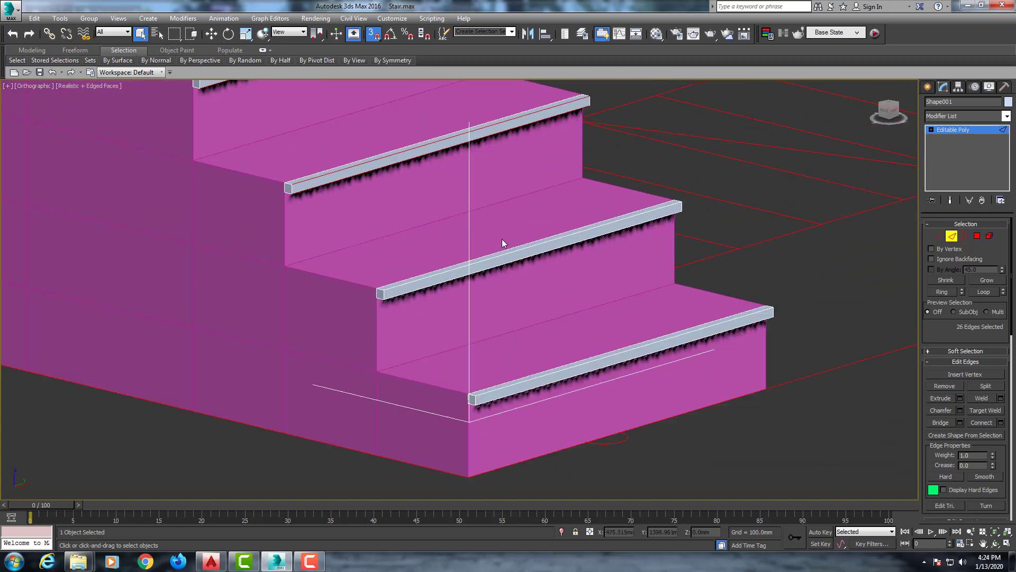
scroll(502, 239, "up", 2)
left_click(509, 263, "ctrl")
scroll(529, 297, "down", 2)
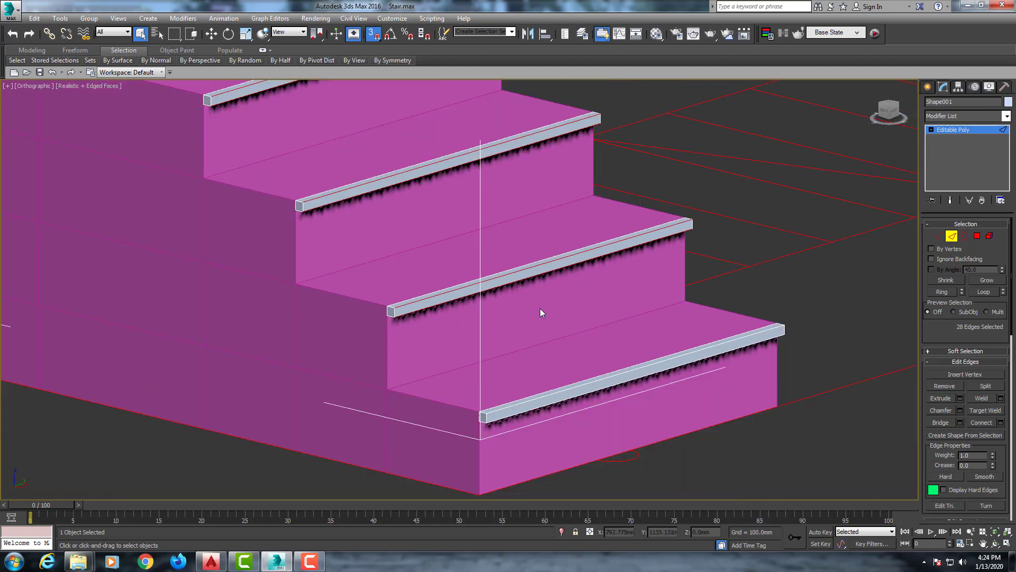
scroll(539, 308, "up", 4)
left_click(537, 317, "ctrl")
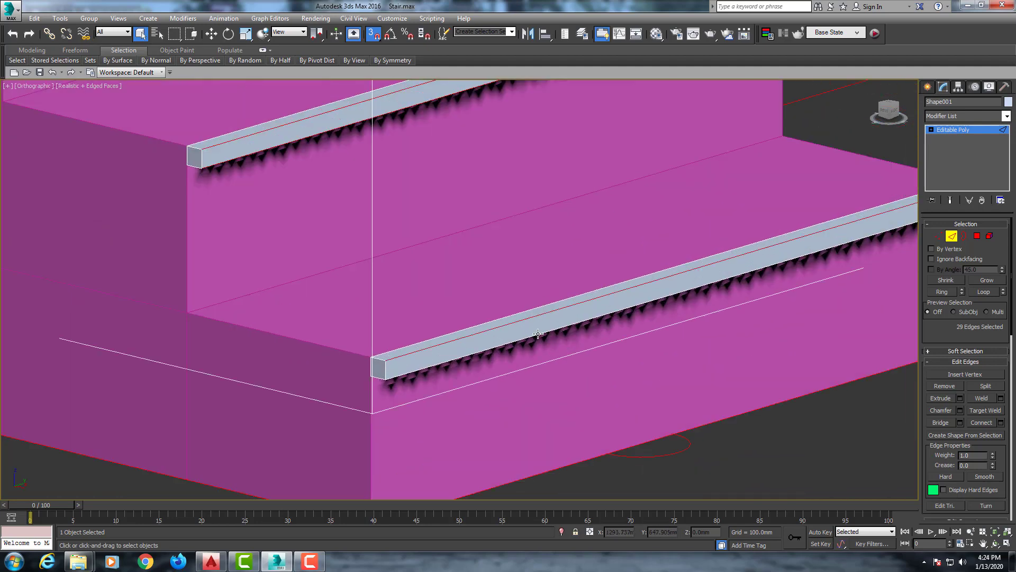
left_click(537, 333, "ctrl")
scroll(529, 317, "down", 3)
scroll(501, 294, "up", 2)
Step: Preview a chamfer of about 4.745 mm on the selected top edges via Chamfer settings
scroll(538, 244, "up", 3)
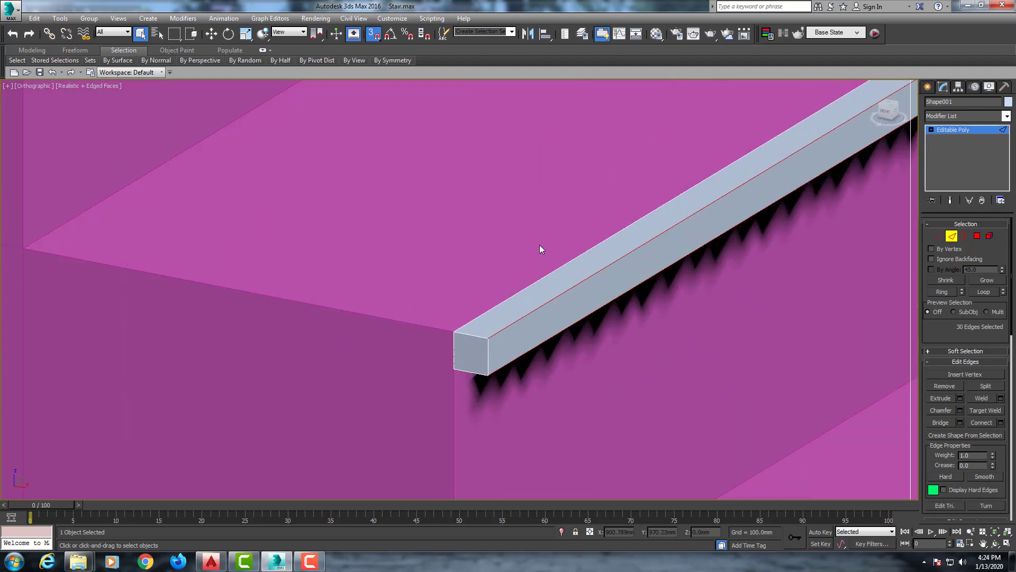
right_click(539, 244)
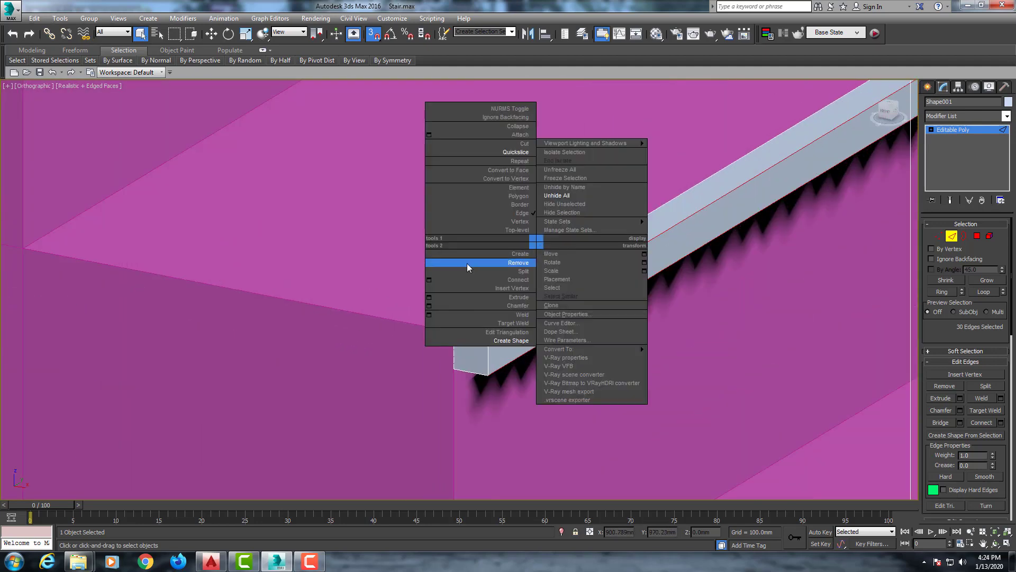
left_click(429, 306)
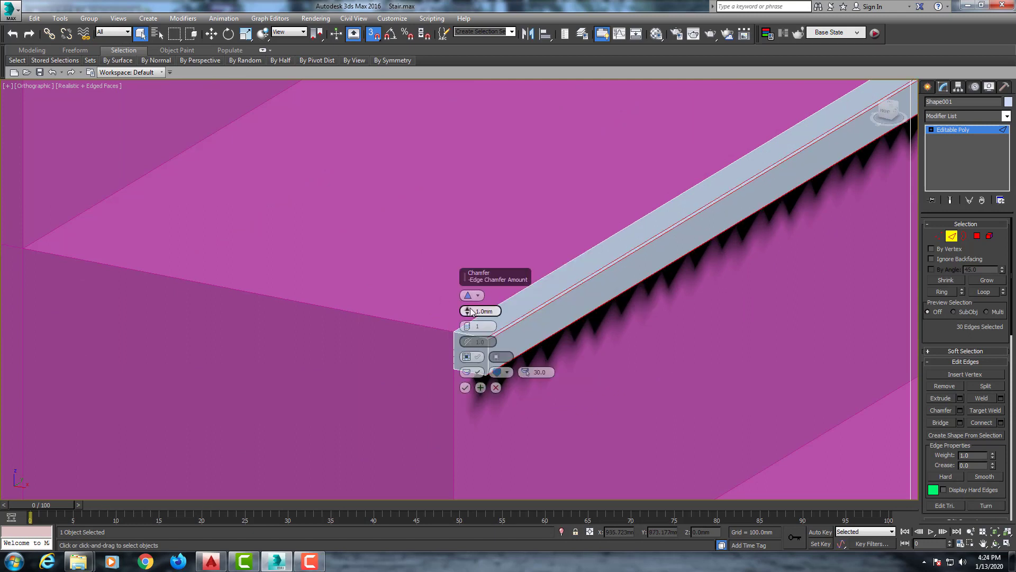
left_click_drag(468, 312, 469, 297)
scroll(676, 234, "up", 2)
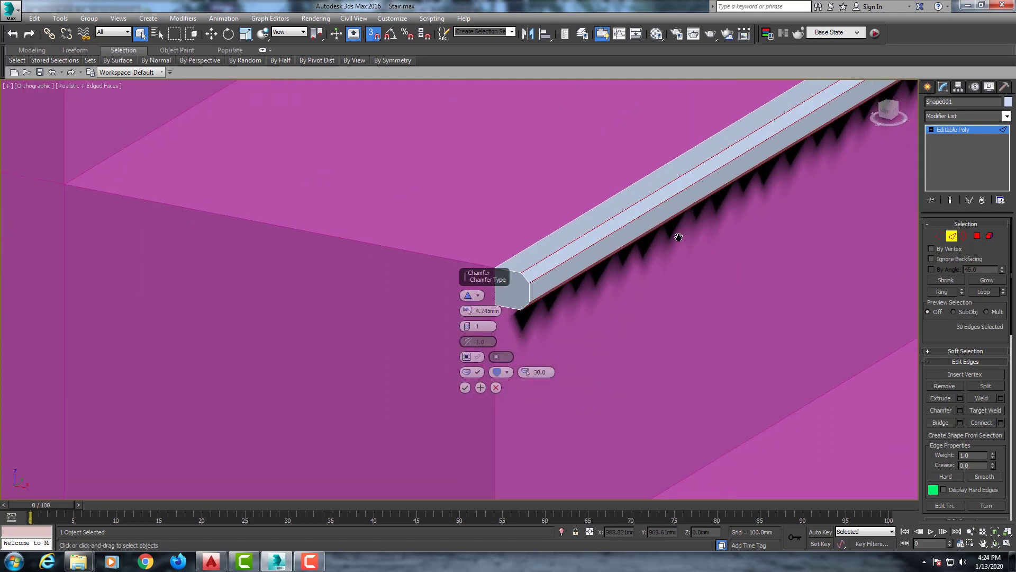
scroll(527, 263, "up", 2)
scroll(527, 262, "up", 2)
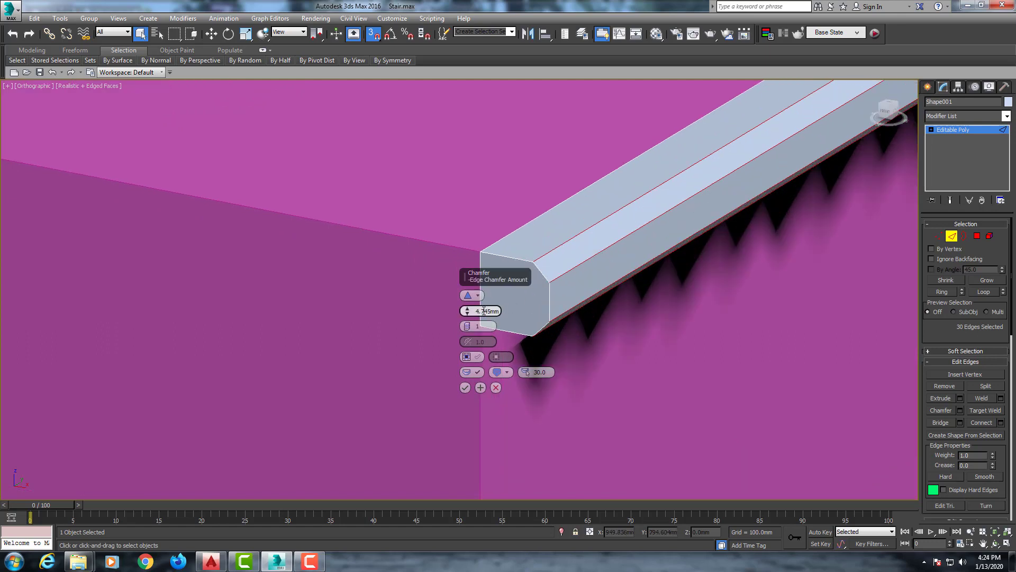
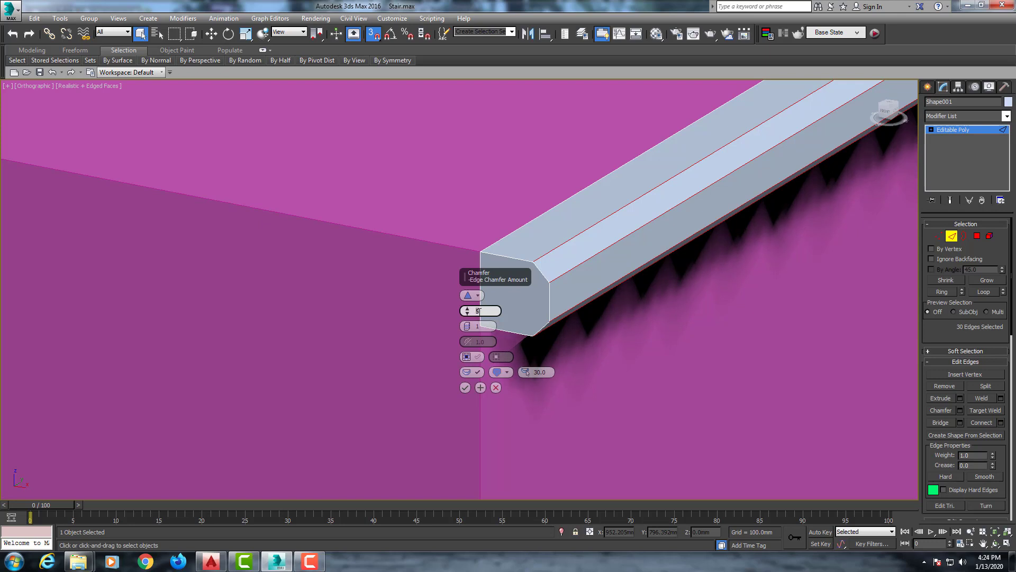
Step: Set the rail edge chamfer to 2.0mm with 3 connect segments, checking the rounded end
left_click(480, 325)
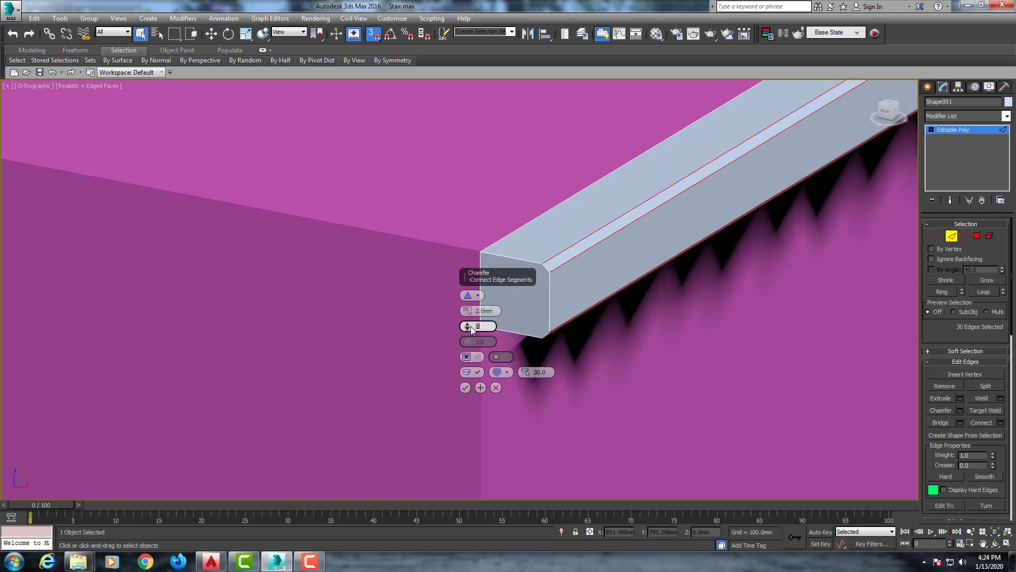
left_click_drag(469, 327, 469, 317)
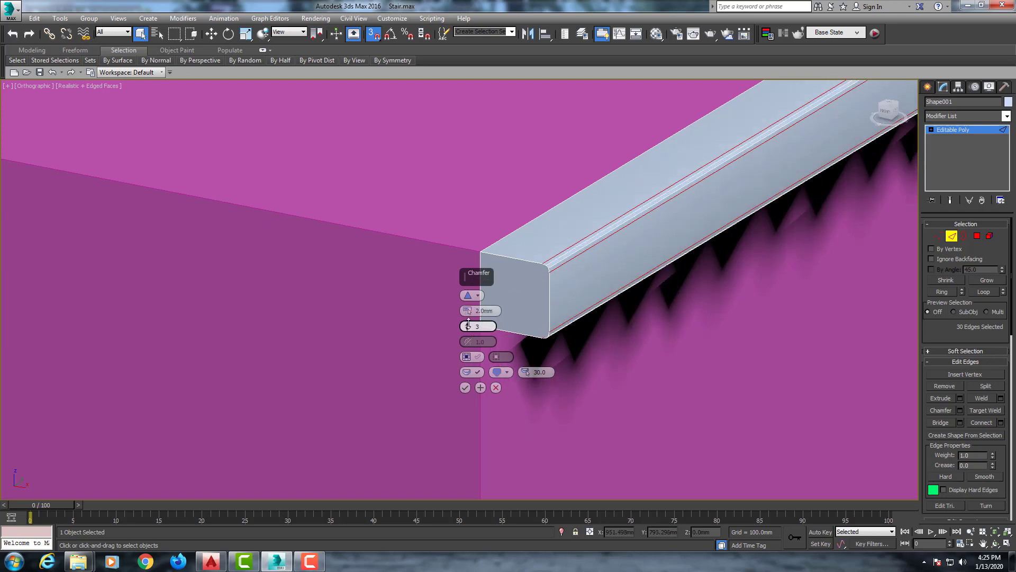
scroll(625, 300, "up", 1)
scroll(551, 262, "up", 5)
scroll(551, 262, "down", 3)
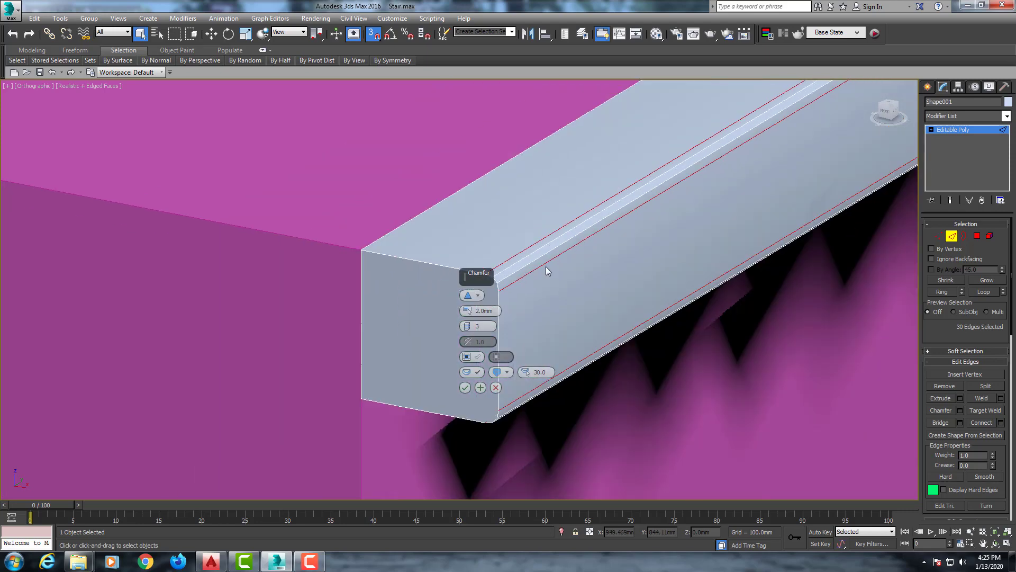
scroll(621, 268, "down", 1)
scroll(602, 256, "up", 4)
scroll(603, 256, "down", 4)
scroll(619, 262, "up", 3)
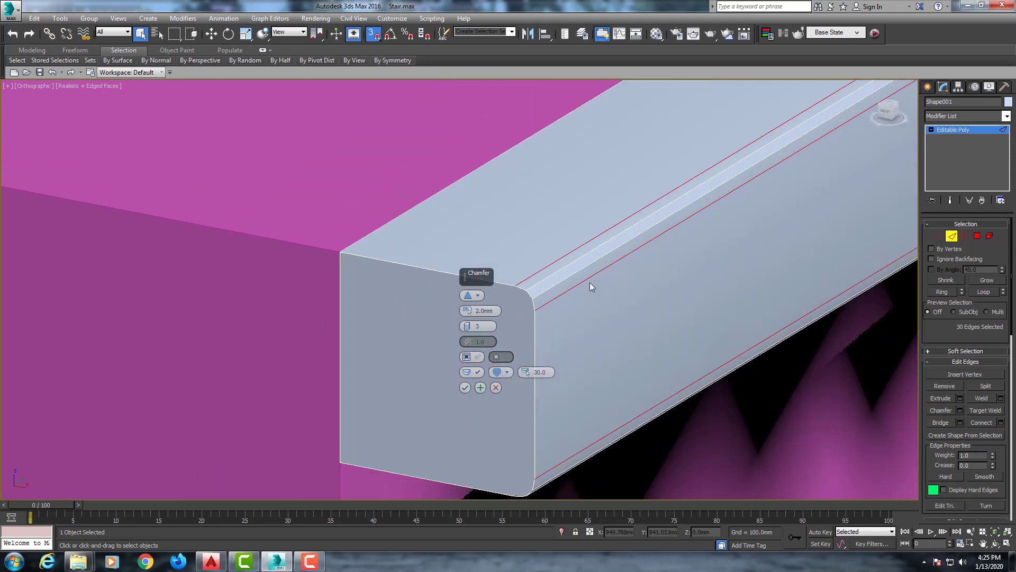
scroll(589, 282, "up", 1)
middle_click_drag(549, 265, 645, 266)
scroll(608, 271, "down", 4)
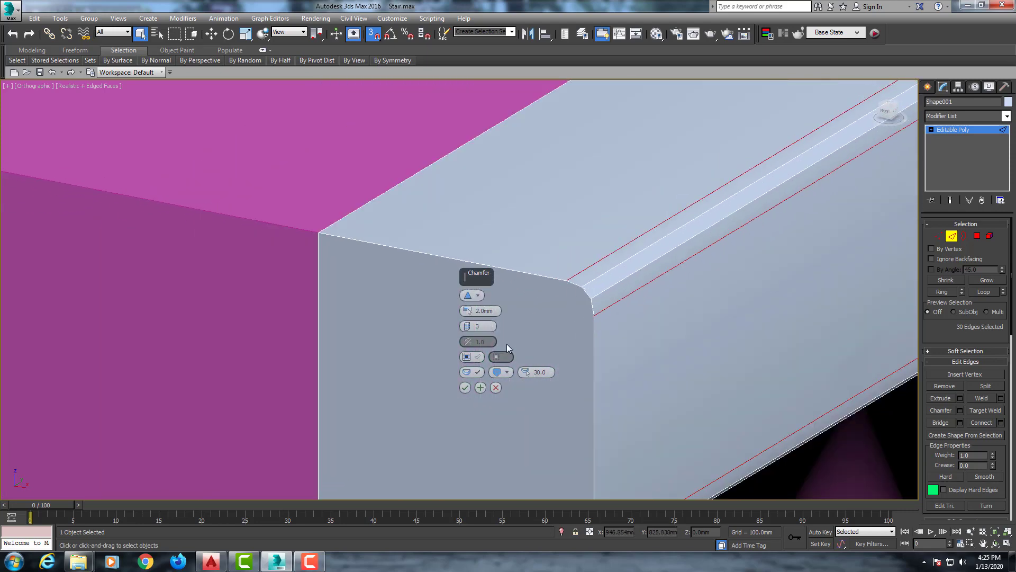
Step: Commit the chamfer and inspect the rounded rail corner
left_click(464, 387)
scroll(544, 346, "up", 3)
mouse_move(544, 347)
middle_mouse_down()
mouse_move(554, 308)
mouse_move(536, 316)
middle_mouse_up()
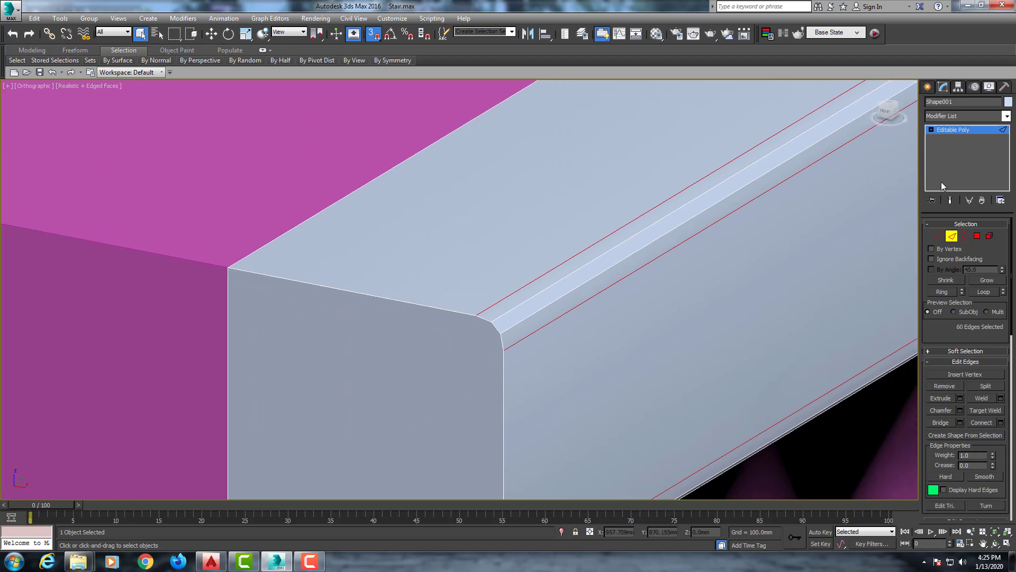
Step: Leave Edge mode and add a Smooth modifier with Auto Smooth enabled to the rail
left_click(980, 132)
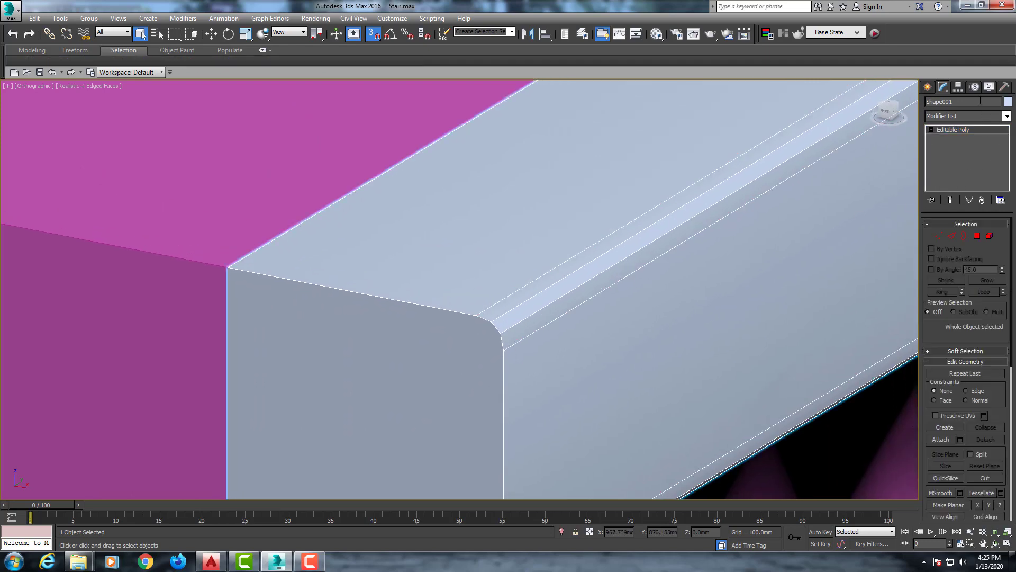
left_click(997, 117)
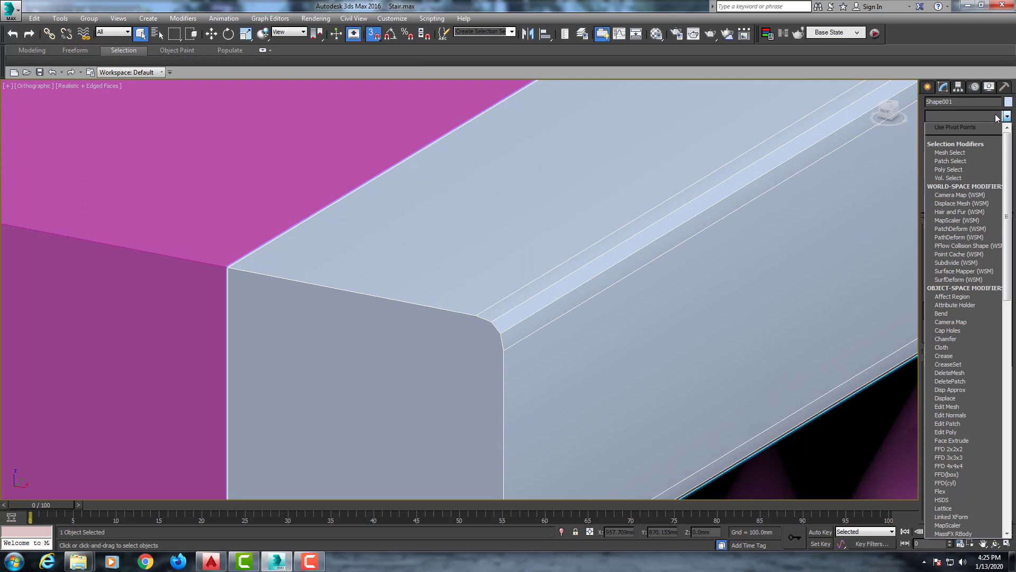
type("sm")
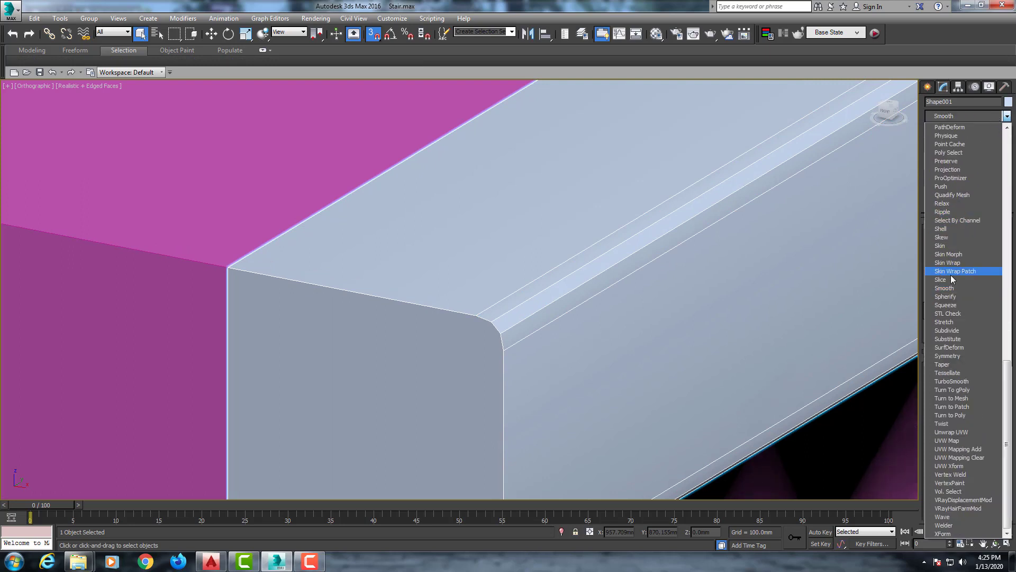
left_click(948, 288)
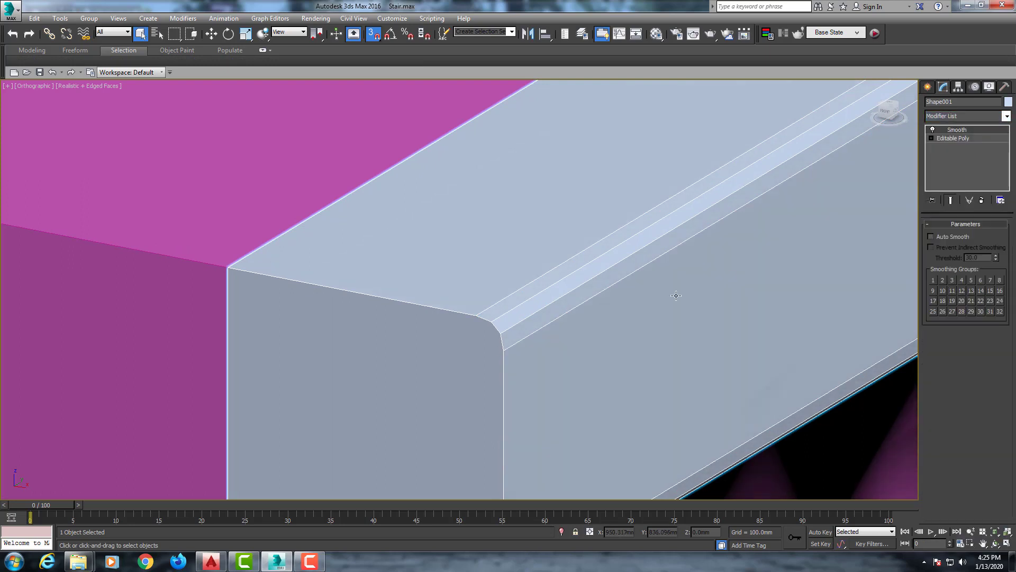
left_click(931, 237)
scroll(550, 323, "up", 2)
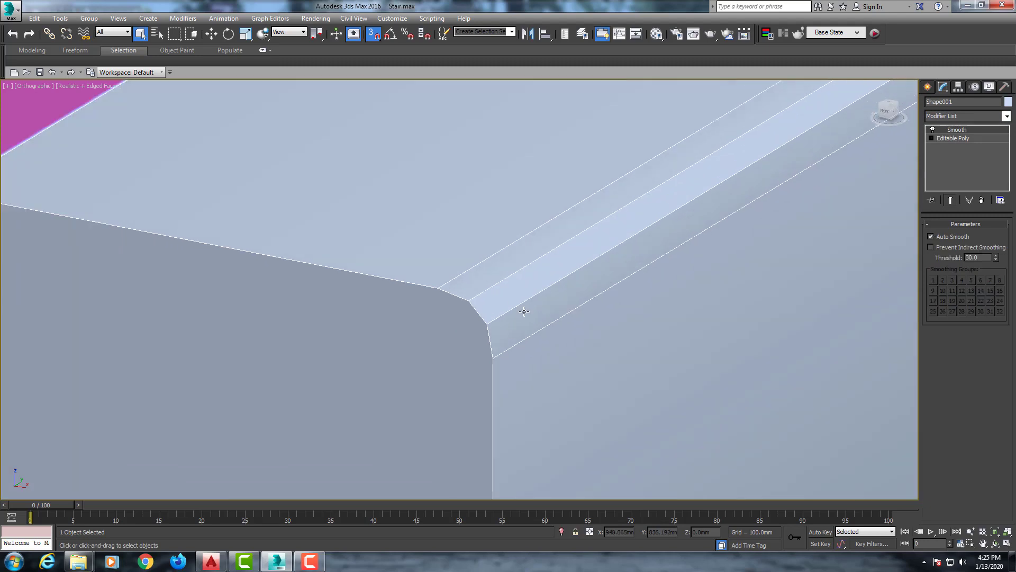
scroll(516, 305, "down", 1)
Step: Toggle Edged Faces with F4 to compare the smoothed rail shading
key("F4")
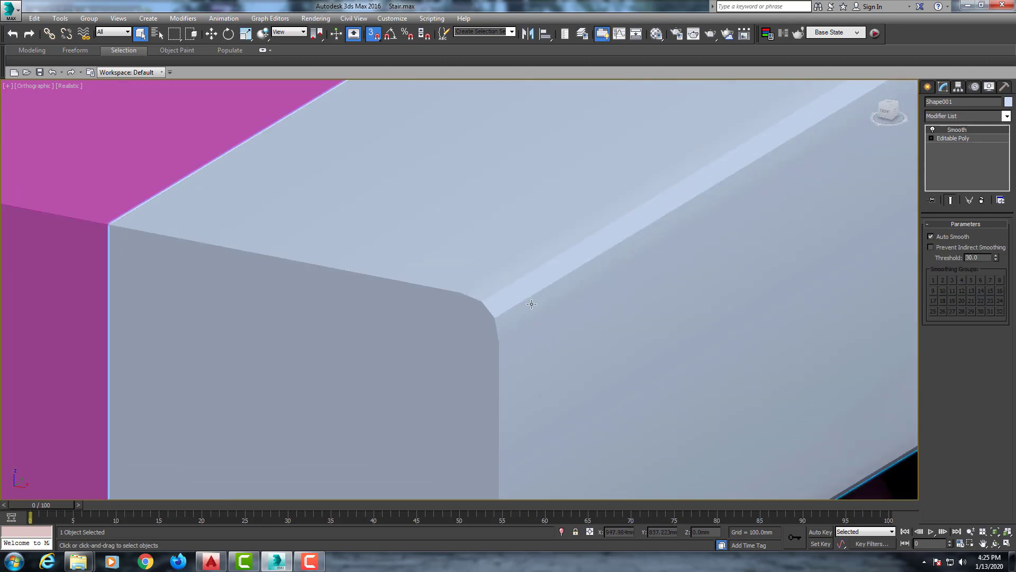
key("F4")
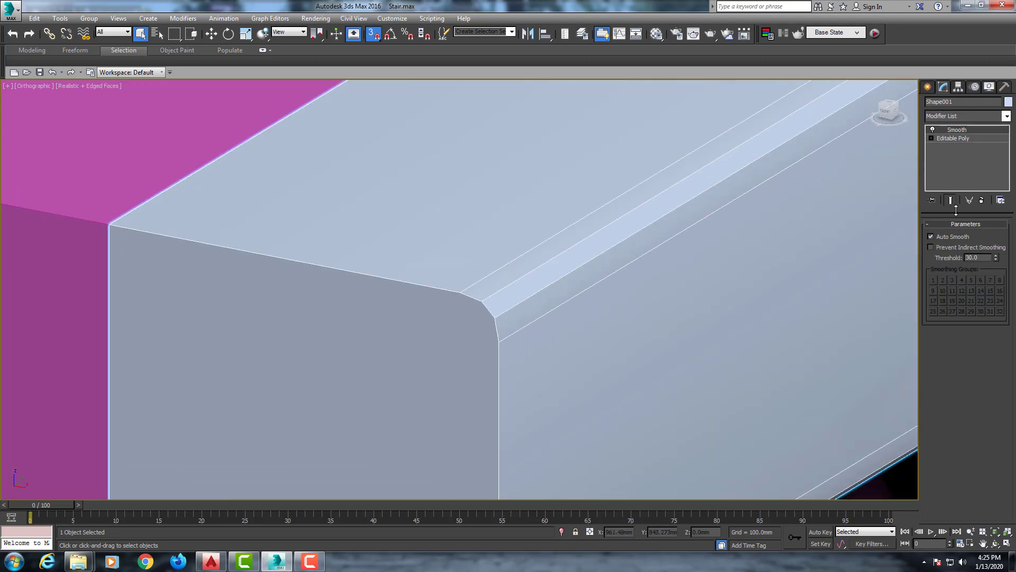
key("F4")
key("F4")
key("F4")
scroll(662, 265, "down", 3)
middle_click_drag(662, 265, 622, 295)
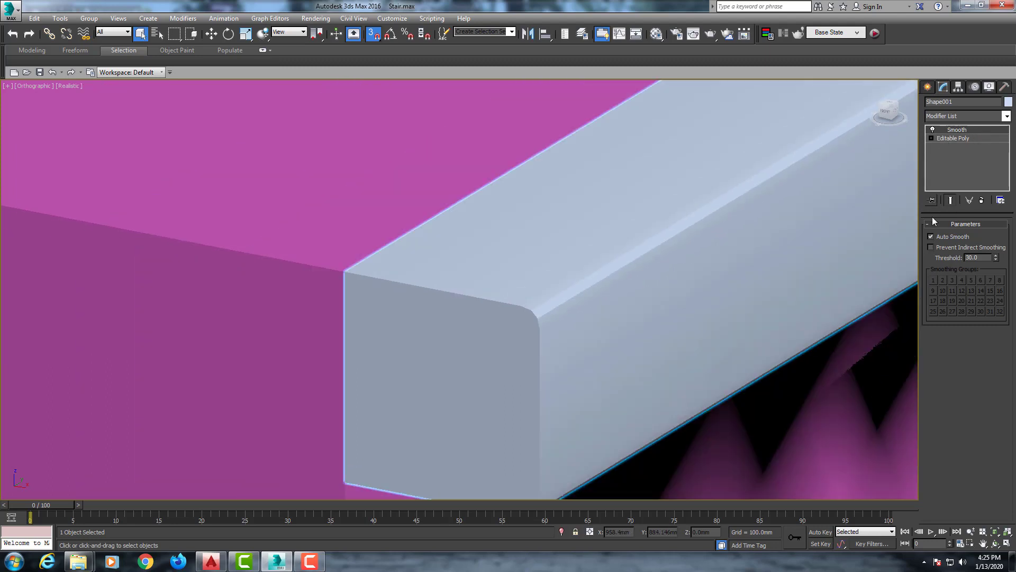
Step: Toggle Auto Smooth off and back on to compare faceted and smooth shading
left_click(932, 237)
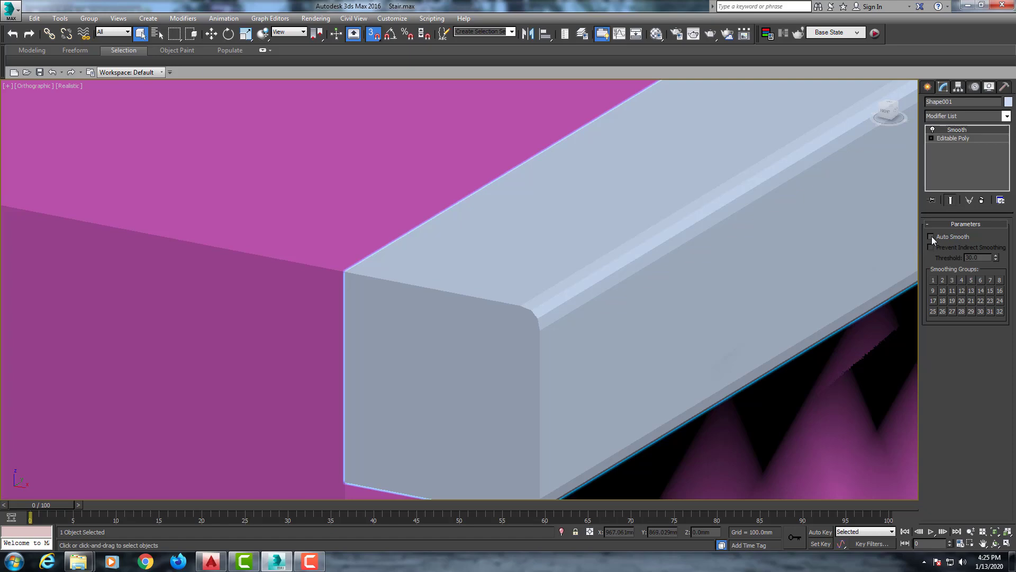
left_click(932, 237)
scroll(599, 270, "down", 3)
scroll(556, 302, "down", 3)
scroll(512, 336, "down", 2)
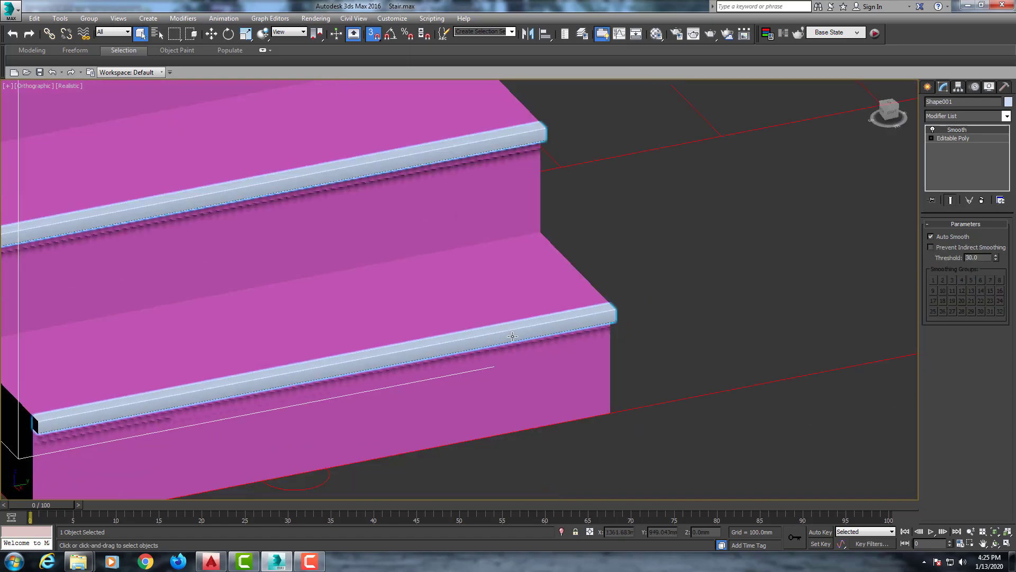
scroll(513, 336, "down", 3)
scroll(567, 264, "up", 2)
Step: Convert the smoothed rails to an Editable Poly
right_click(511, 196)
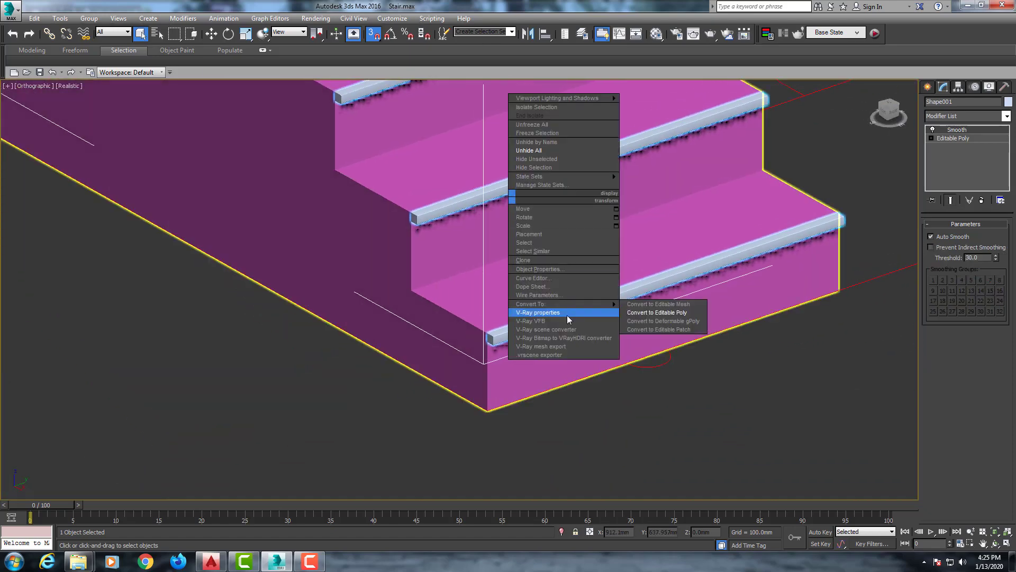
left_click(657, 314)
scroll(637, 360, "down", 4)
scroll(638, 360, "up", 1)
scroll(581, 320, "up", 4)
scroll(704, 207, "down", 3)
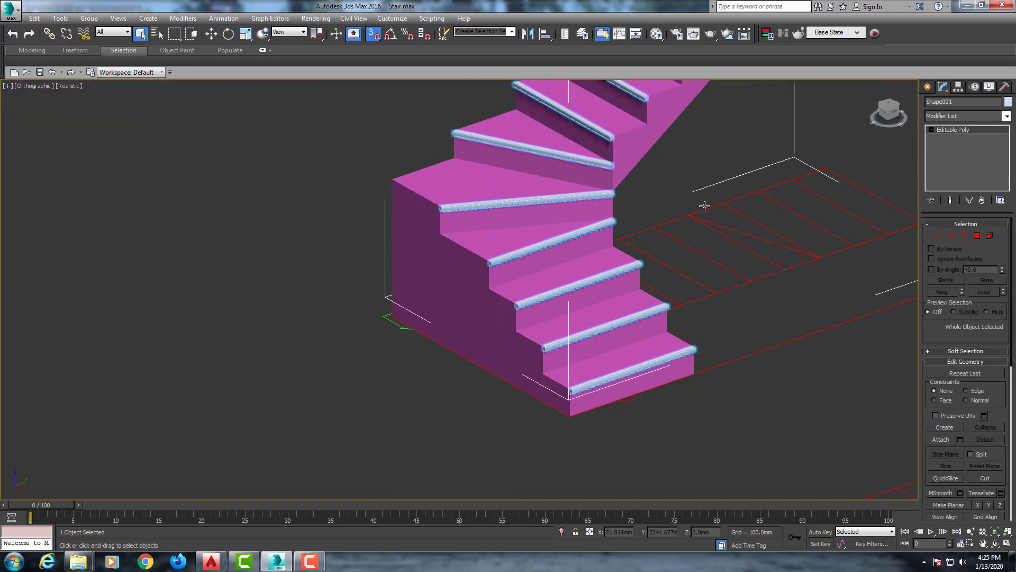
Step: Select the staircase body and open the Material Editor
left_click(705, 206)
scroll(488, 177, "up", 5)
left_click(379, 179)
middle_click_drag(379, 179, 422, 205)
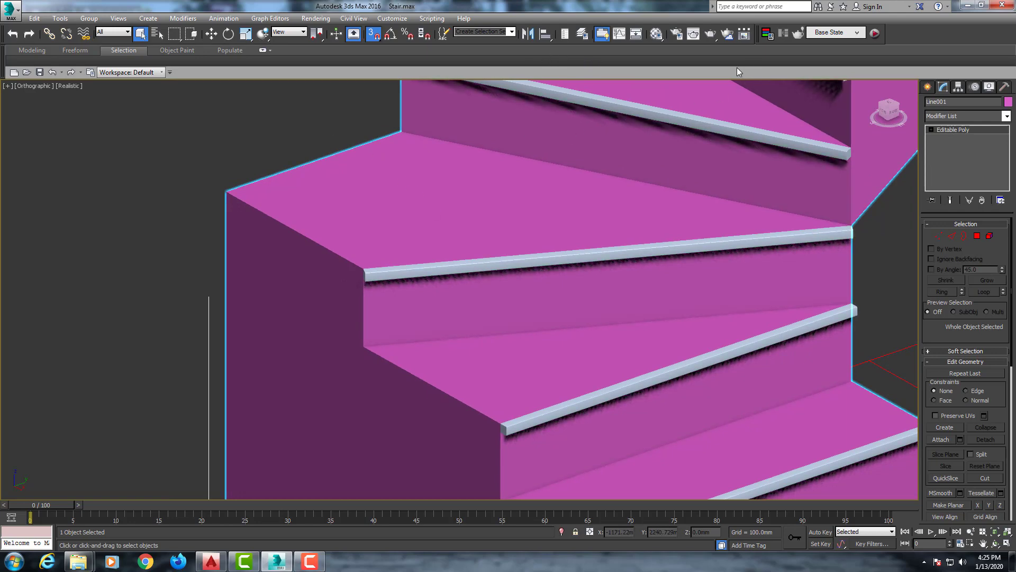
left_click(661, 37)
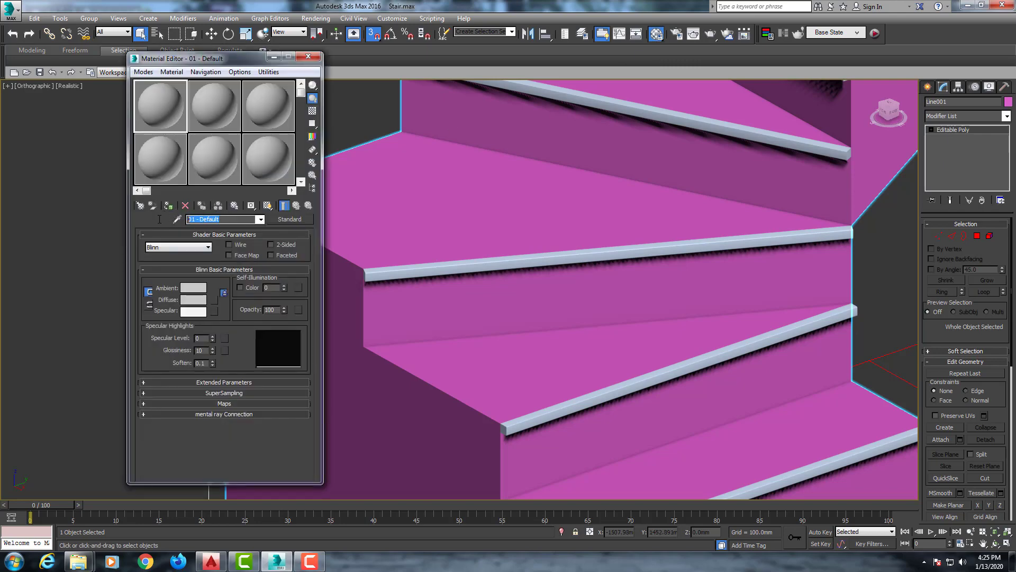
Step: Name the first material 'stair' and assign it to the staircase body
type("stair")
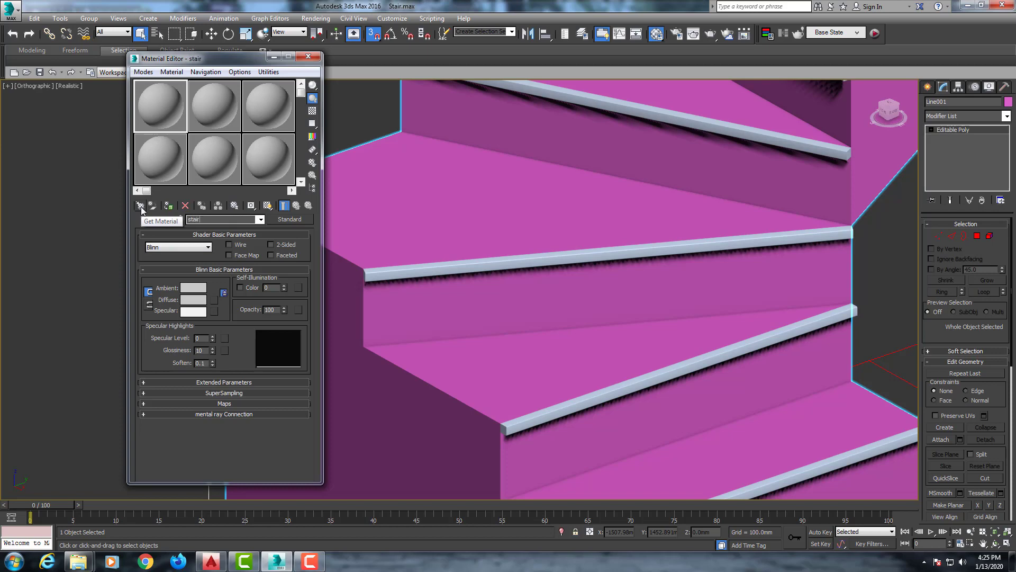
left_click(413, 178)
left_click(168, 205)
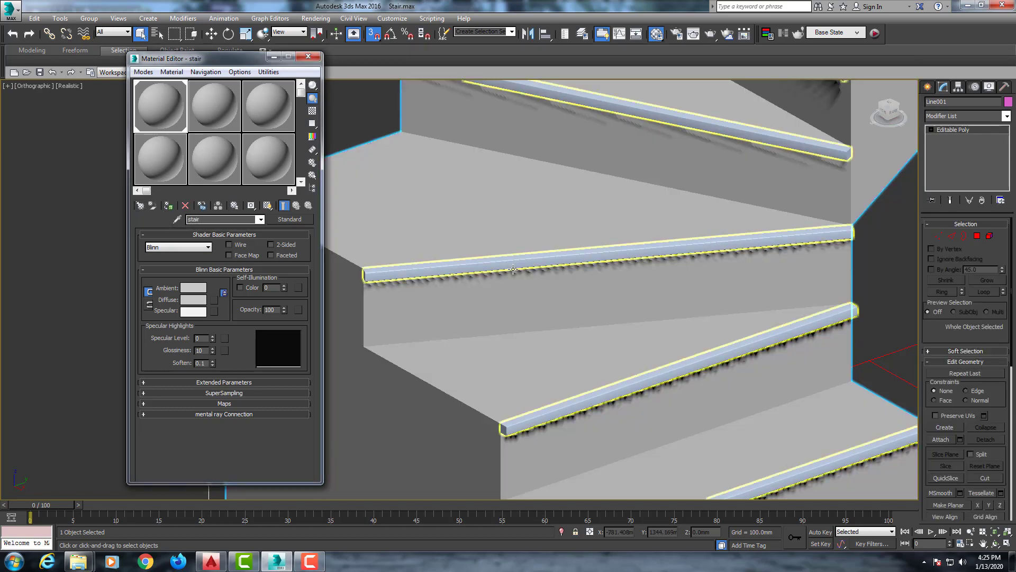
Step: Select the rails and name the second material slot 'nosing'
left_click(455, 264)
left_click(223, 116)
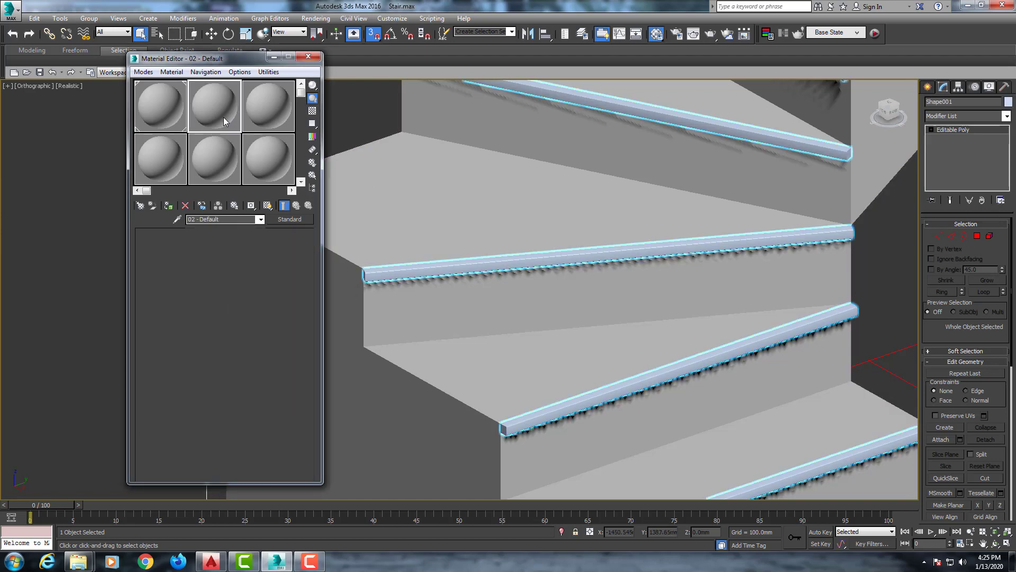
triple_click(229, 219)
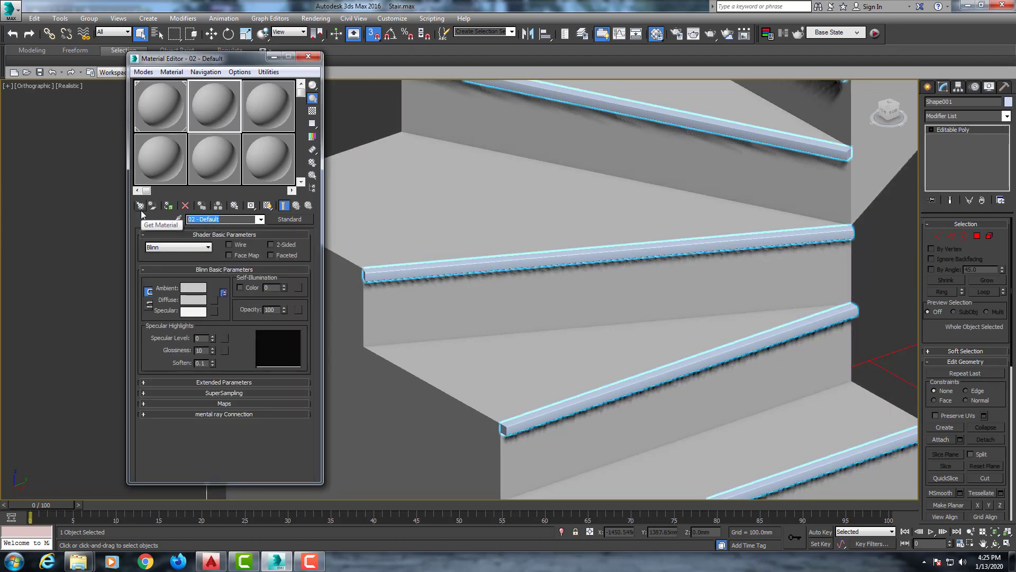
type("nosing")
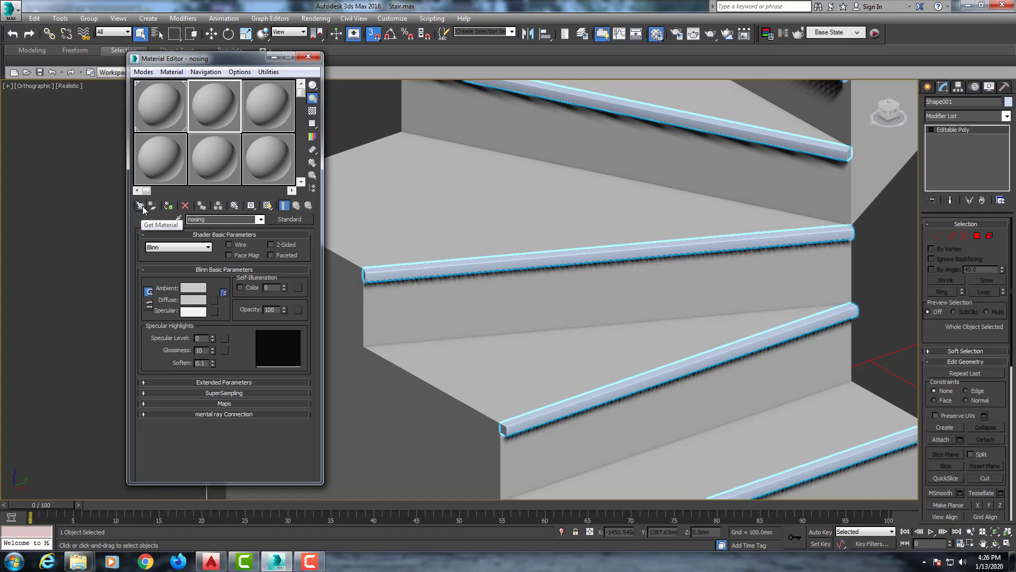
scroll(643, 309, "down", 5)
scroll(643, 310, "down", 3)
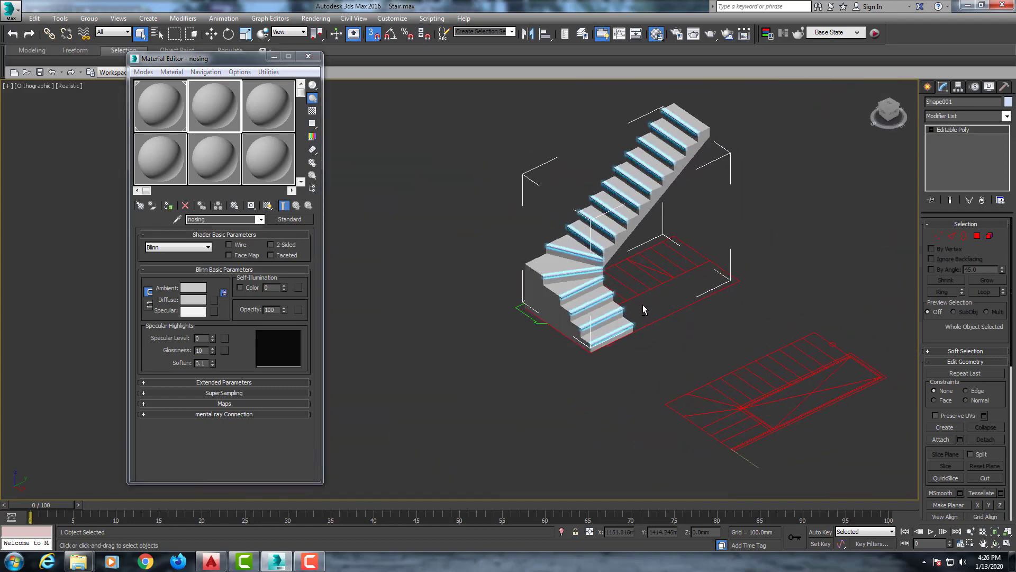
Step: Deselect everything and orbit around the staircase to check the materials
left_click(733, 202)
scroll(631, 281, "up", 5)
scroll(630, 282, "down", 4)
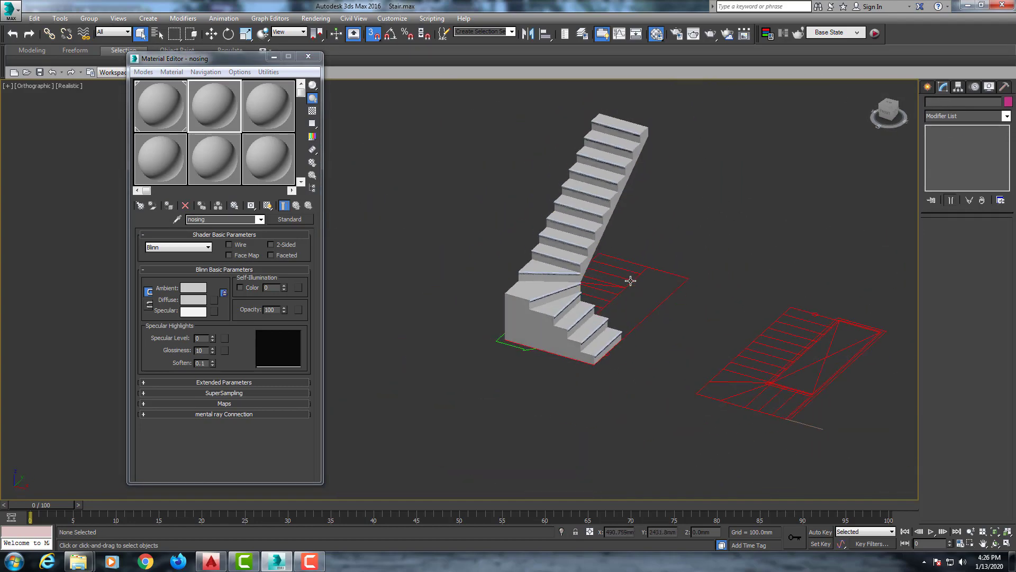
mouse_move(631, 281)
middle_mouse_down("alt")
mouse_move(564, 274)
mouse_move(552, 302)
middle_mouse_up("alt")
scroll(509, 262, "up", 3)
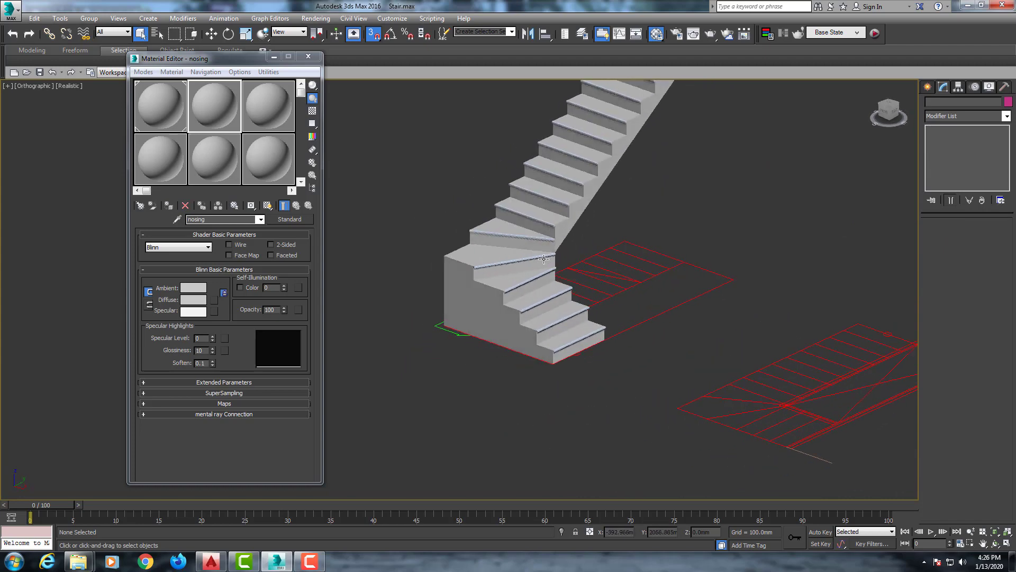
Step: Pick the Line tool under Create > Shapes > Splines
left_click(11, 11)
left_click(11, 16)
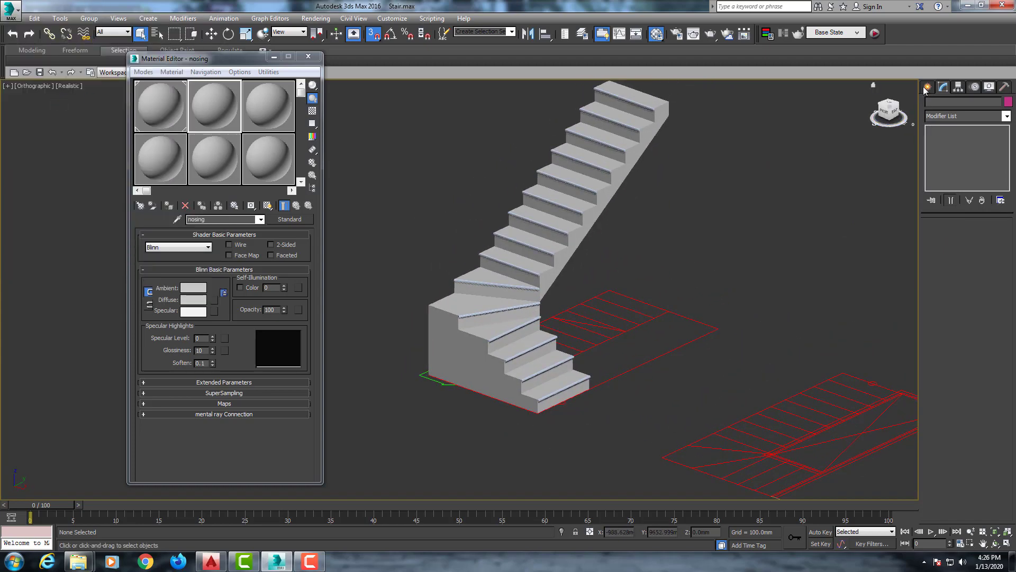
left_click(925, 88)
left_click(988, 163)
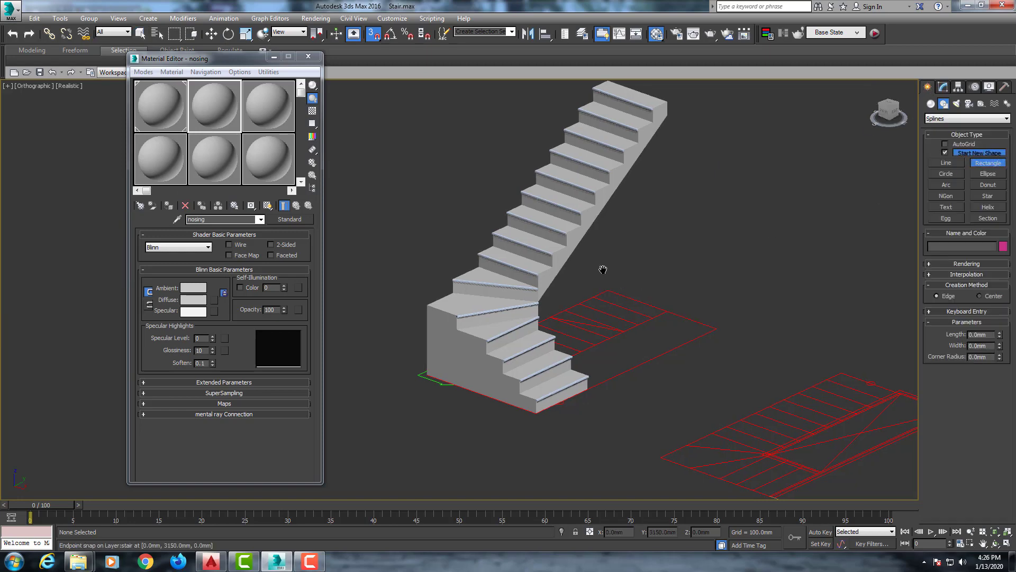
scroll(604, 268, "down", 3)
mouse_move(602, 269)
middle_mouse_down("alt")
mouse_move(670, 270)
mouse_move(651, 278)
middle_mouse_up("alt")
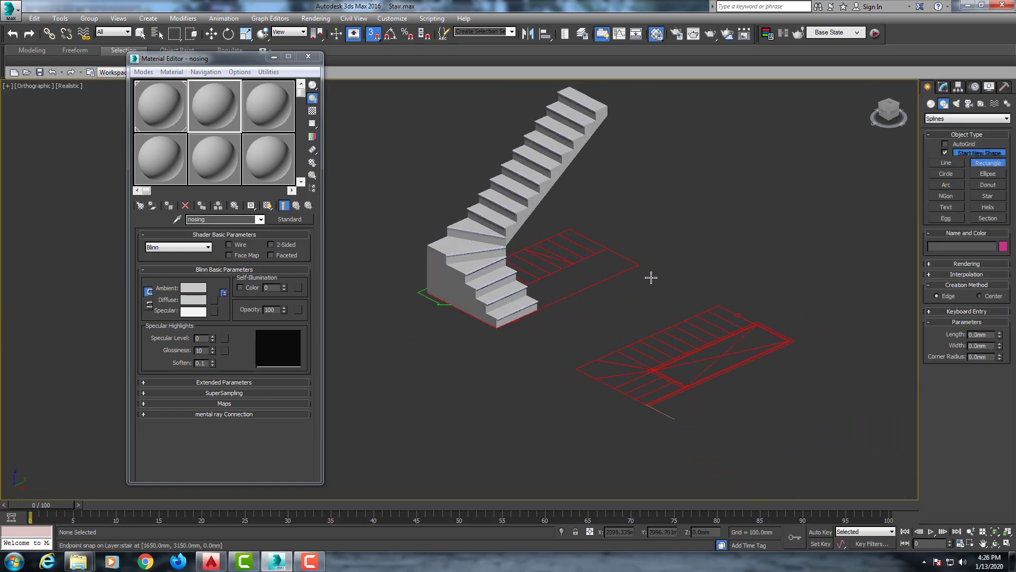
left_click(946, 163)
Step: Trace a closed floor outline around the stair base and red outline corners
left_click(434, 294)
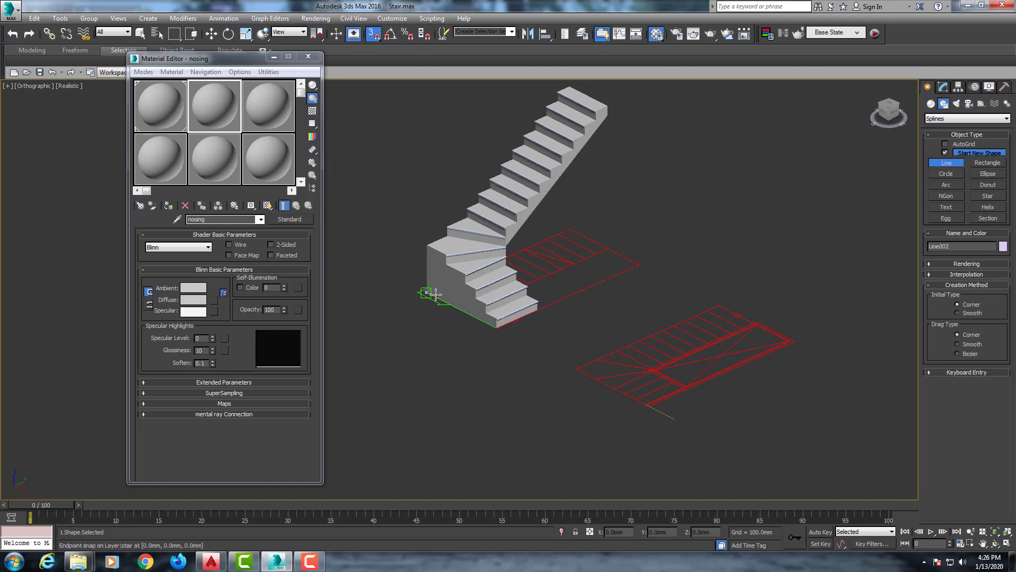
left_click(495, 327)
left_click(640, 264)
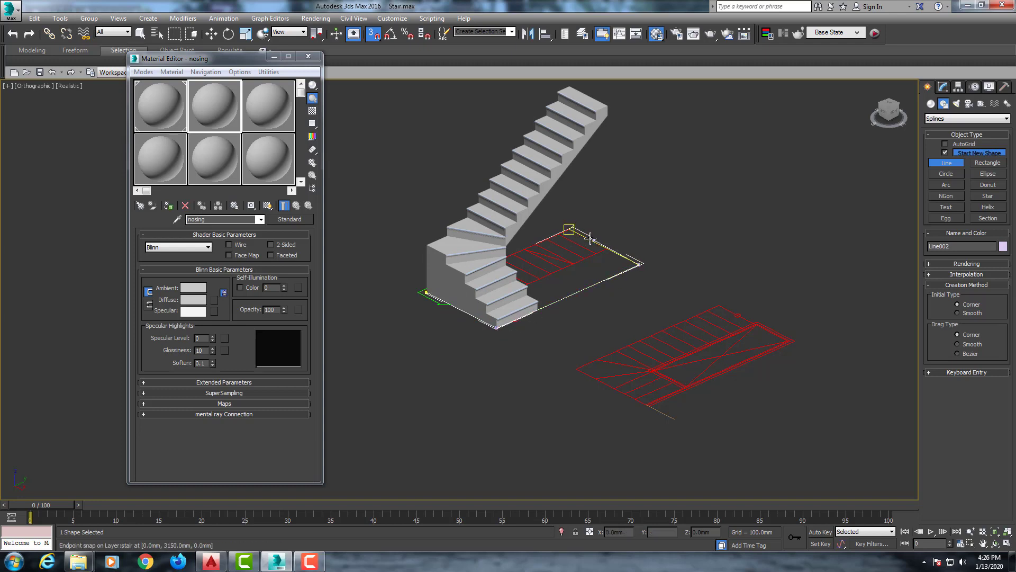
left_click(581, 234)
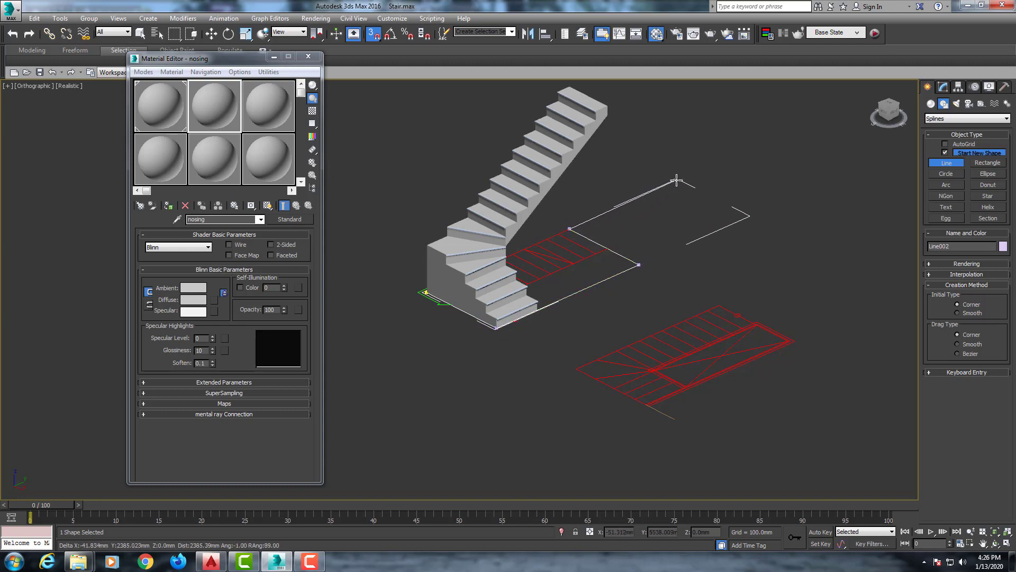
left_click(692, 176)
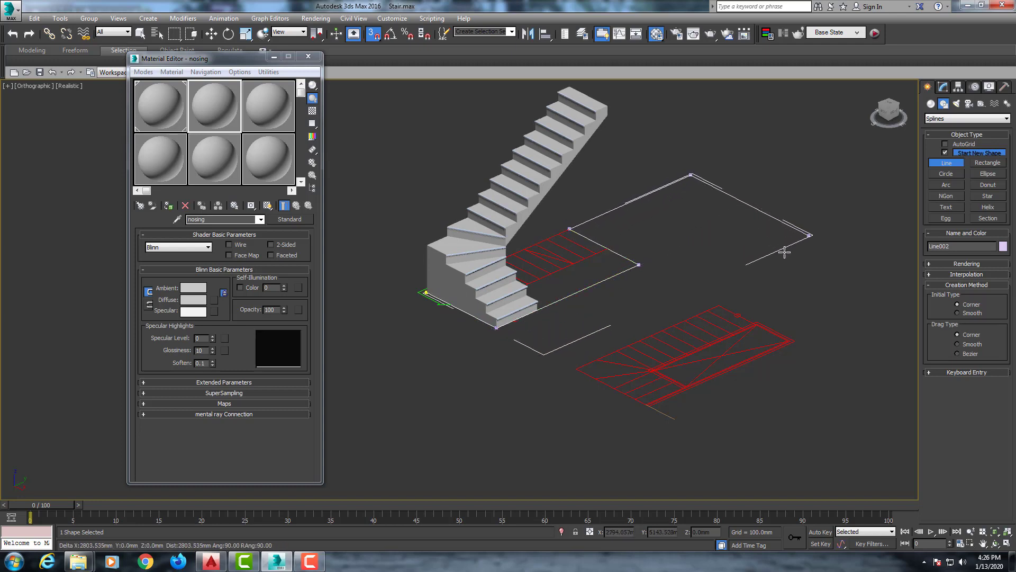
left_click(825, 243)
left_click(476, 399)
left_click(333, 326)
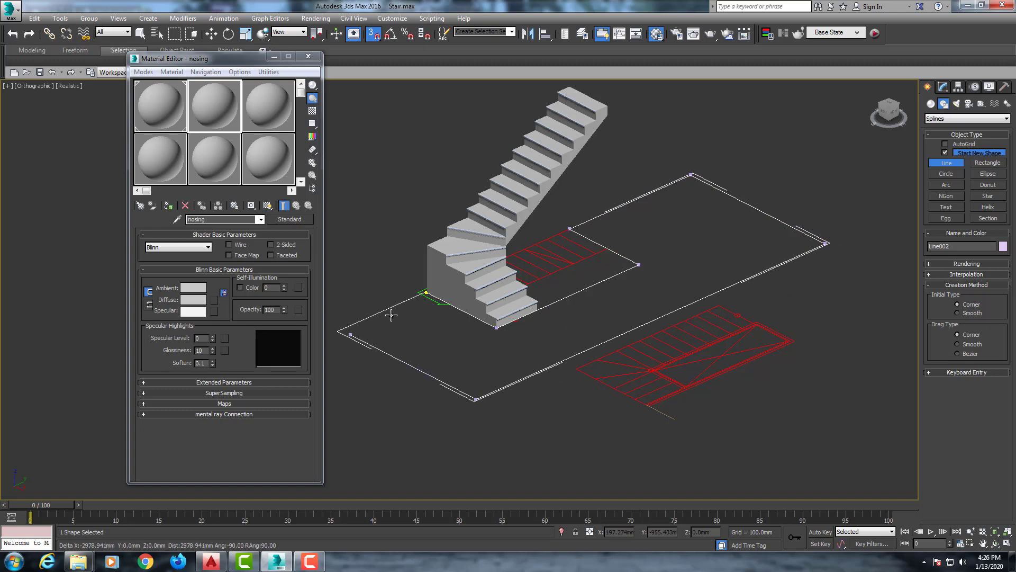
left_click(426, 292)
left_click(511, 318)
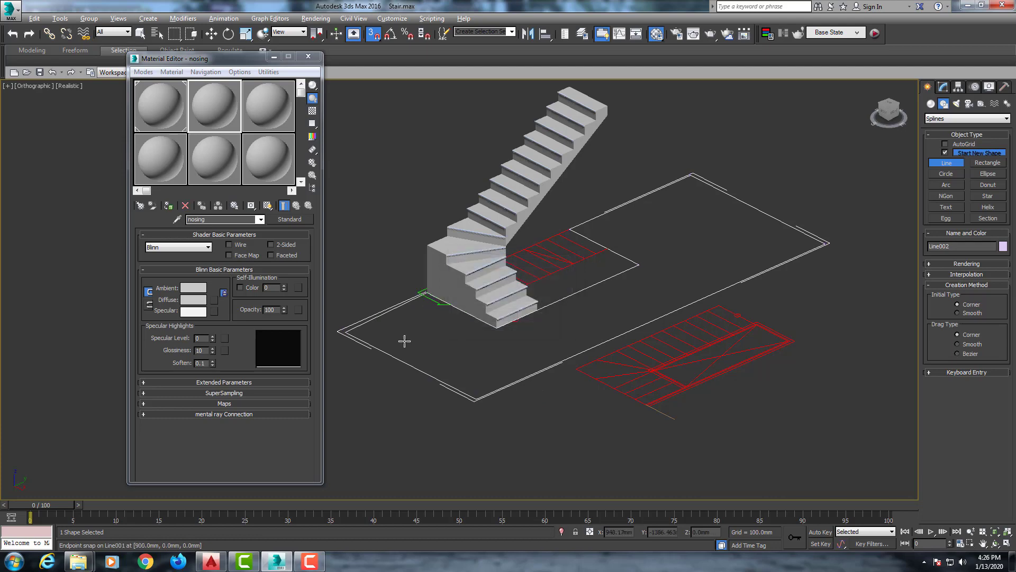
Step: Switch to the four-viewport layout, cancel a stray second line, and close the Material Editor
middle_click_drag(403, 341, 422, 341, "alt")
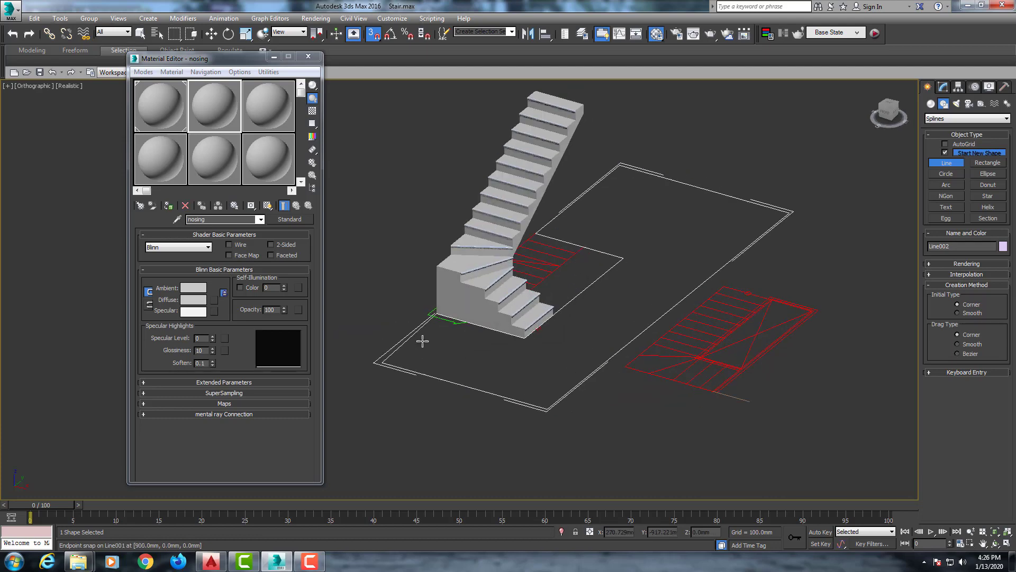
left_click(1006, 544)
left_click(404, 194)
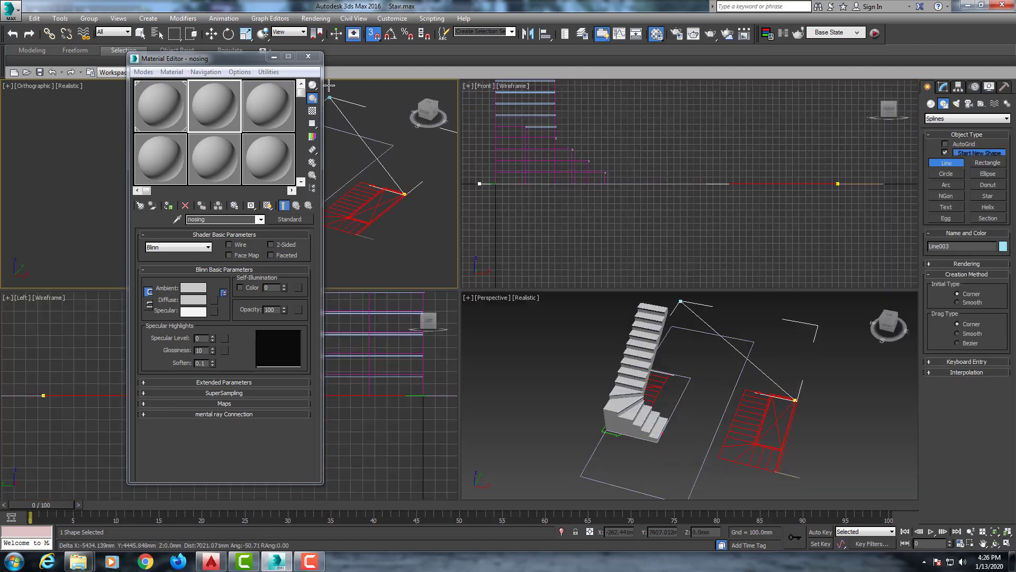
right_click(362, 154)
left_click(309, 56)
right_click(272, 238)
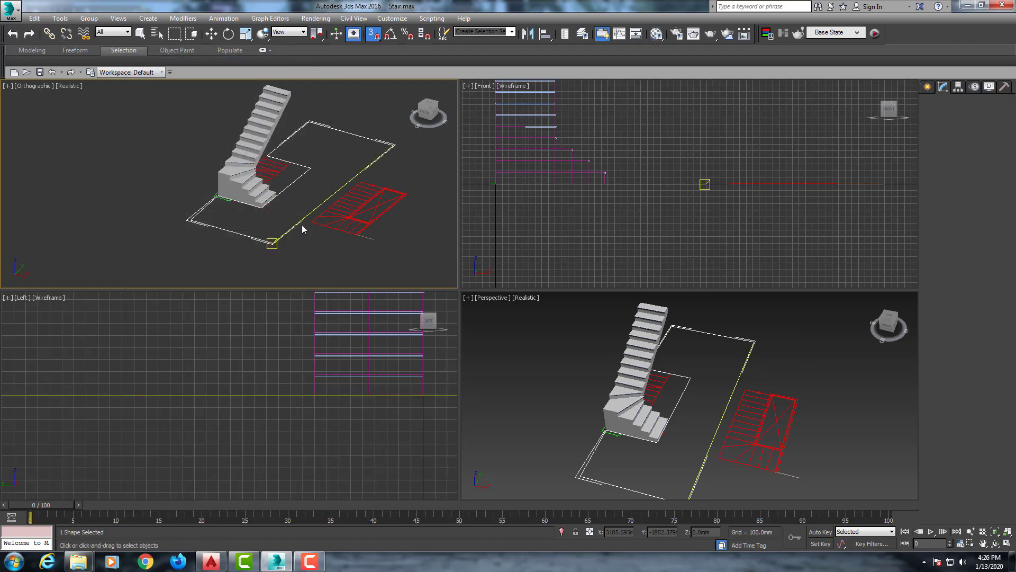
Step: In the Top view, enter Vertex mode and select the outline's bottom-left corner vertex
key("t")
scroll(323, 223, "down", 5)
scroll(231, 227, "up", 2)
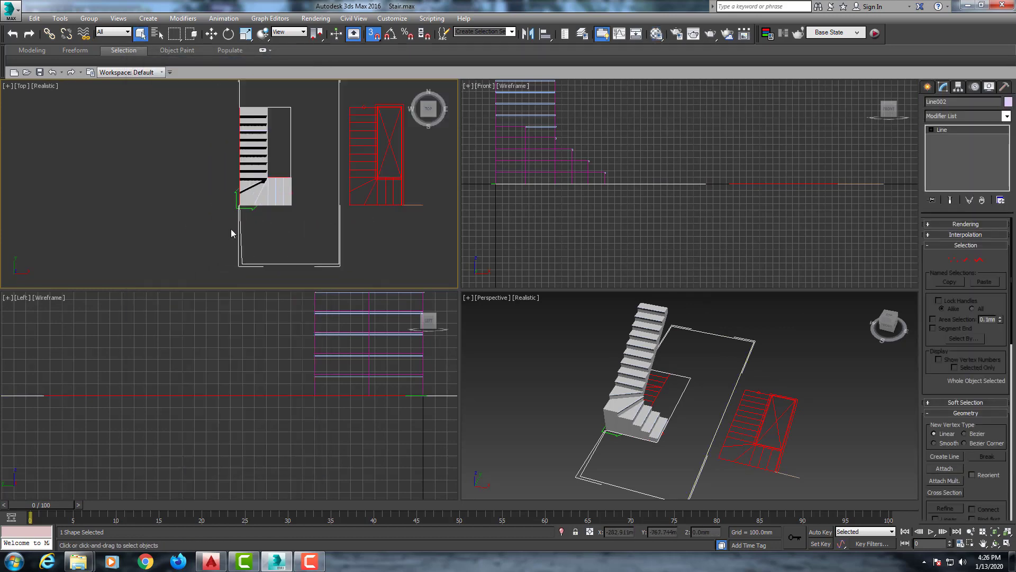
scroll(257, 182, "up", 3)
scroll(303, 237, "up", 3)
key("1")
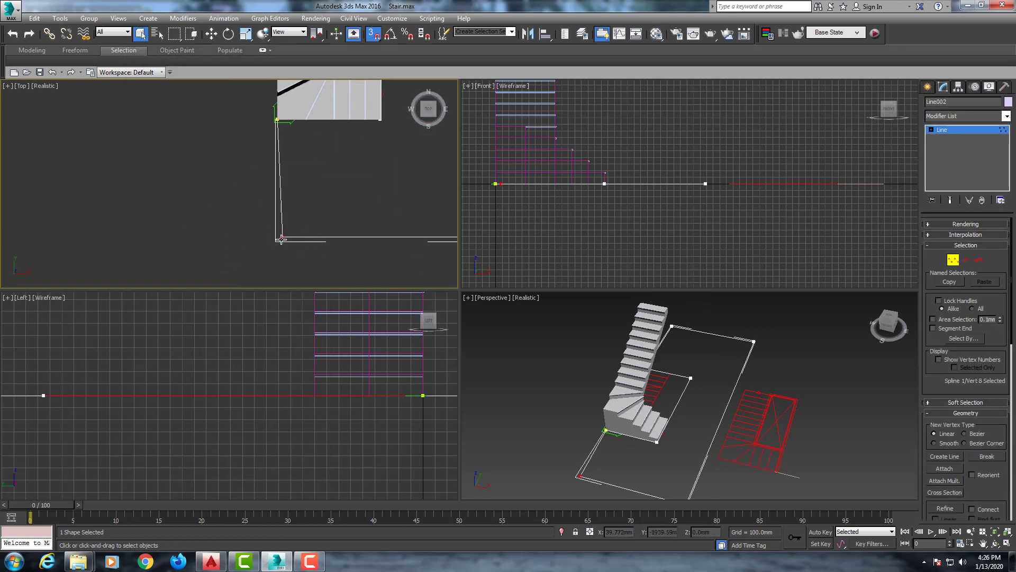
middle_click_drag(280, 239, 291, 254)
key("w")
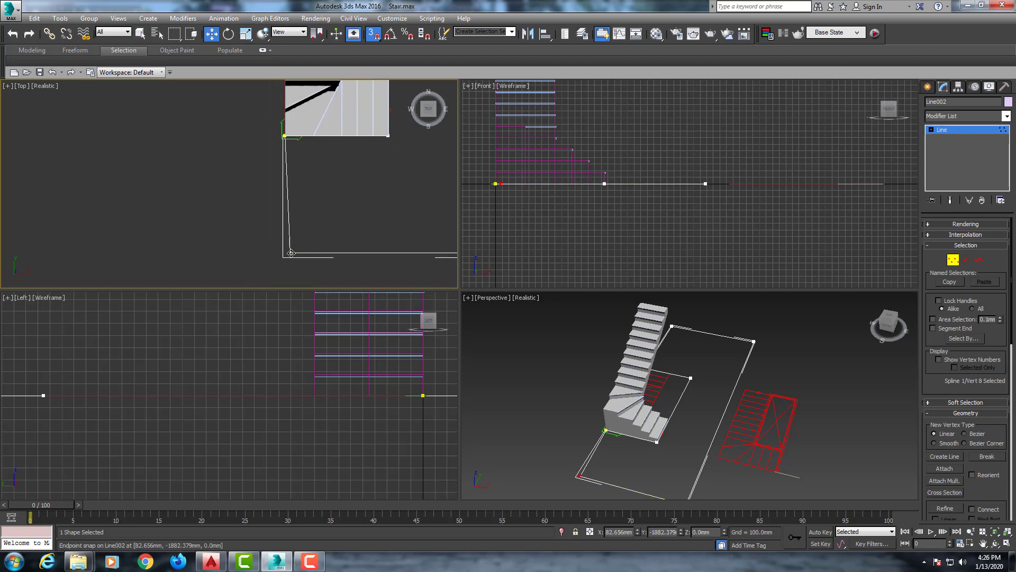
left_click(325, 237)
Step: Move that vertex about 59mm left to X 23.214mm via Move Transform Type-In
scroll(296, 258, "down", 4)
scroll(328, 257, "up", 1)
scroll(312, 261, "up", 2)
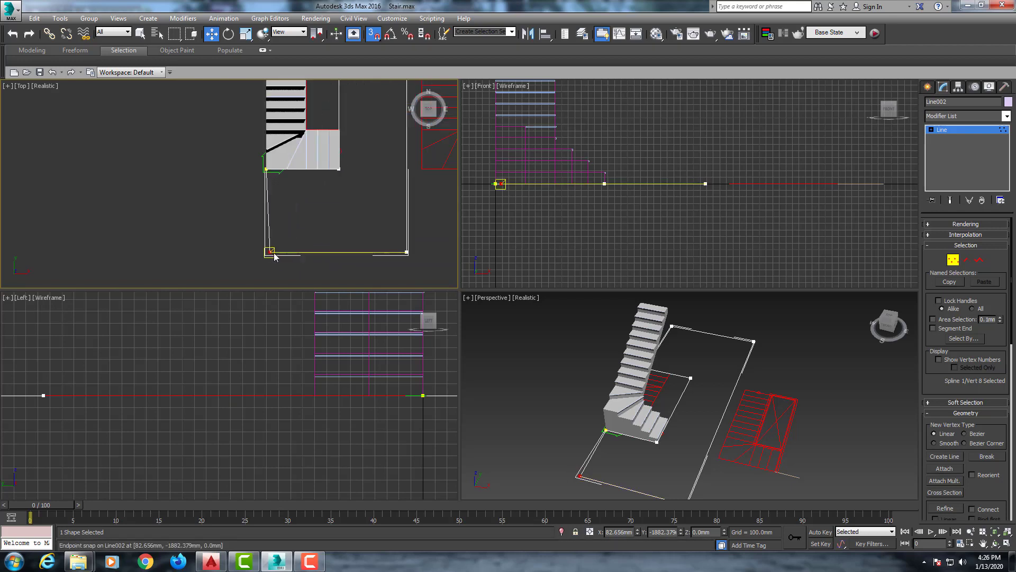
mouse_move(269, 252)
left_mouse_down()
mouse_move(254, 255)
mouse_move(285, 263)
left_mouse_up()
scroll(255, 255, "up", 2)
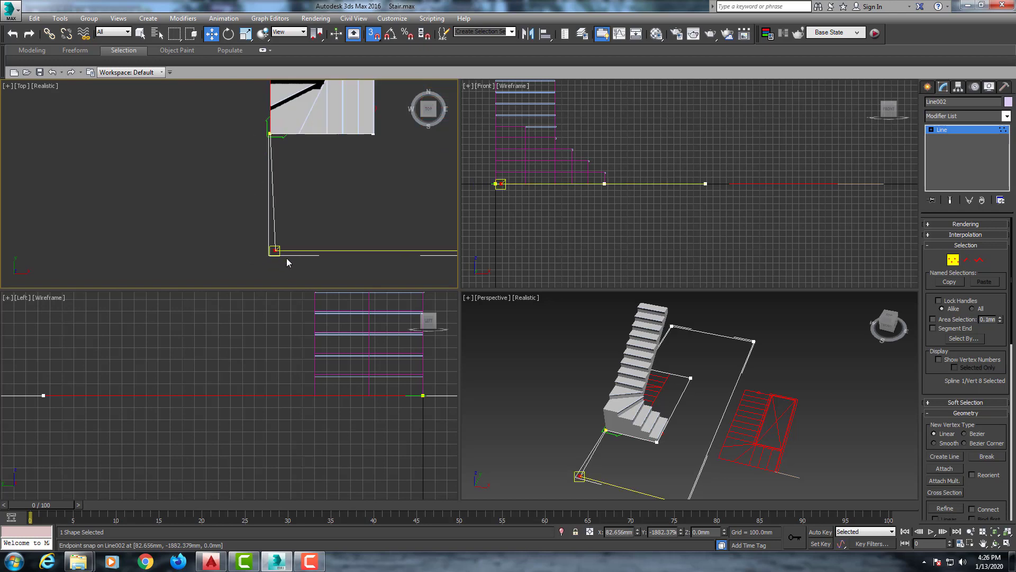
key("s")
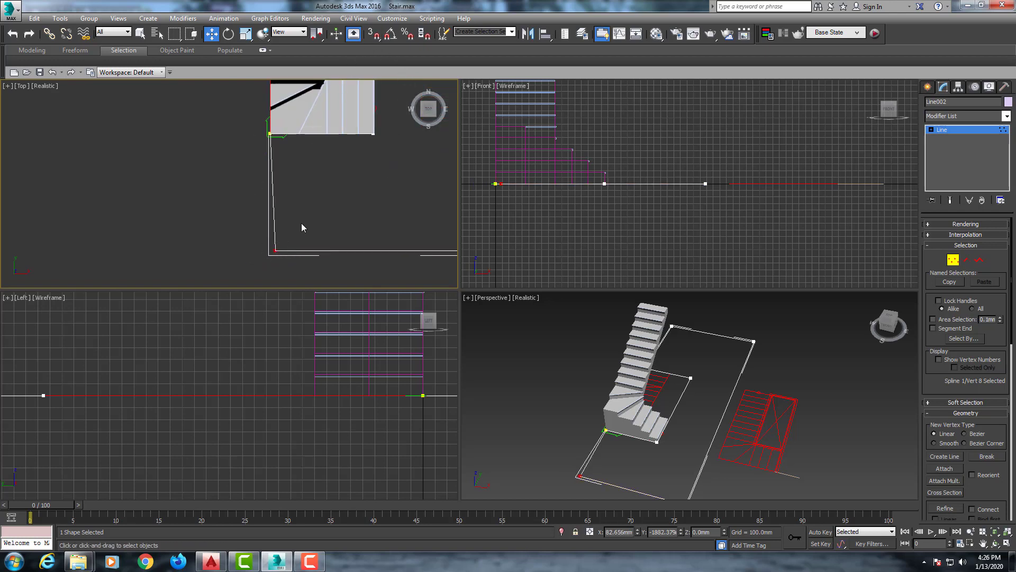
right_click(216, 37)
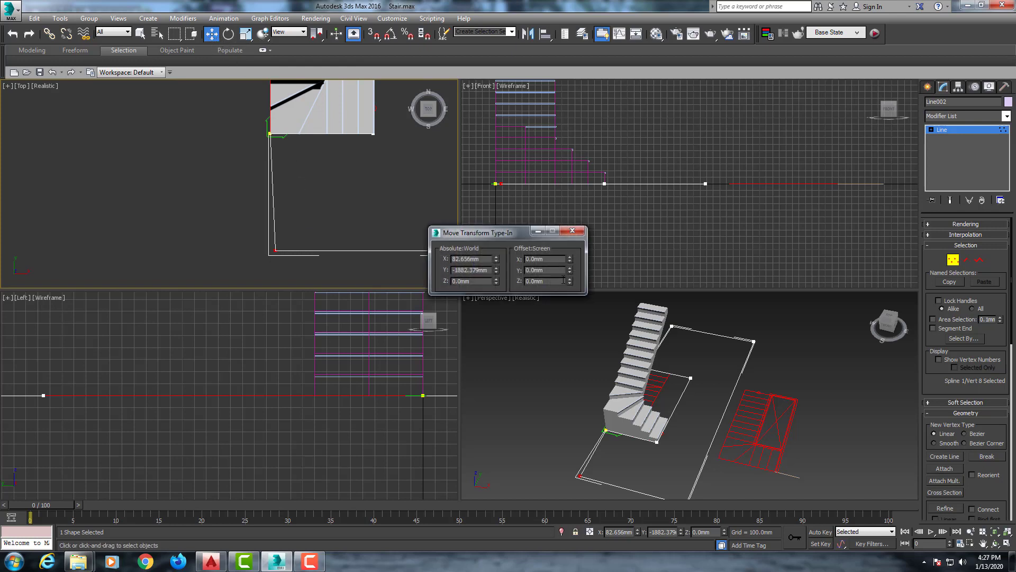
left_click_drag(571, 257, 559, 263)
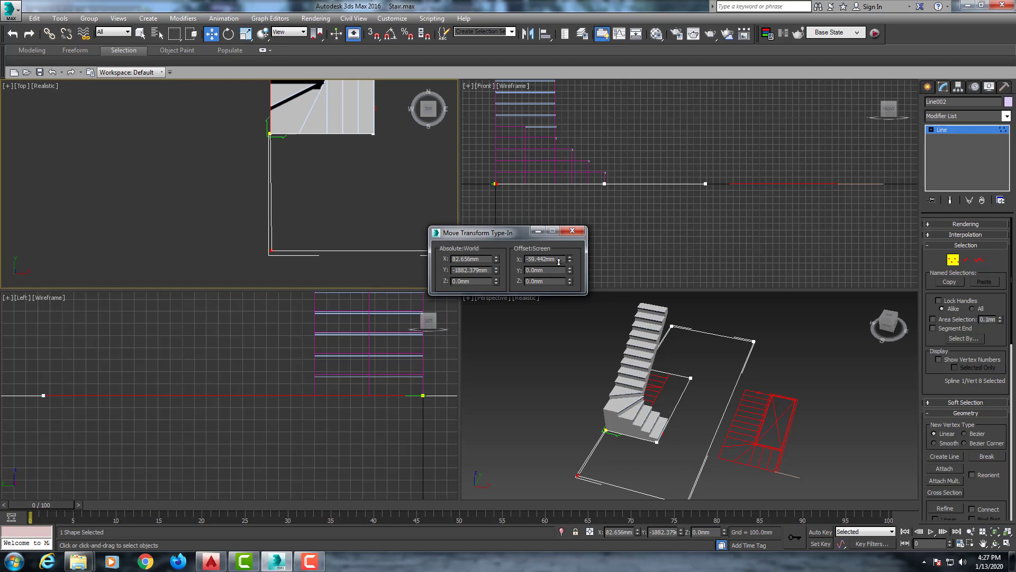
left_click(572, 231)
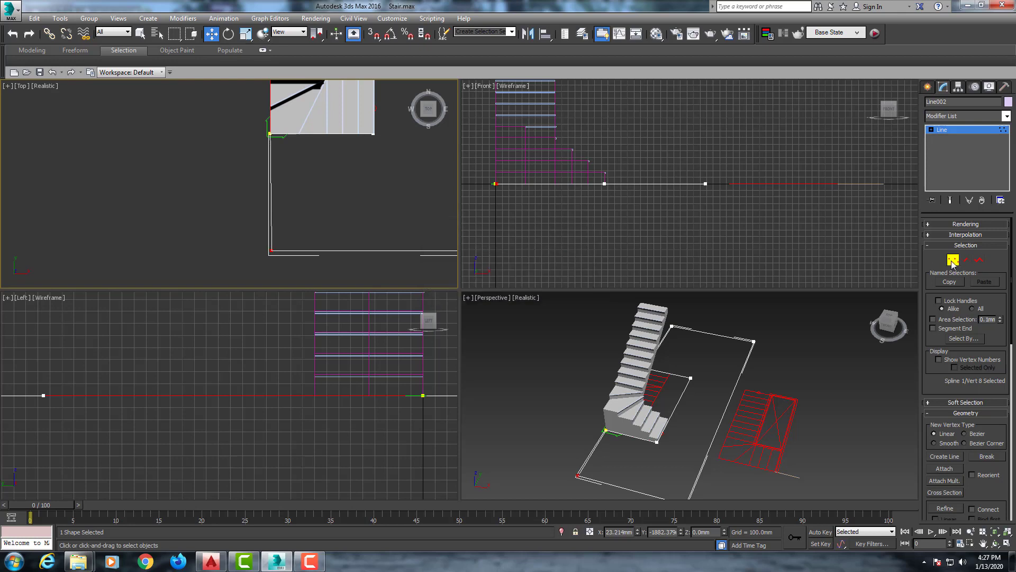
left_click(953, 259)
Step: Maximize the Perspective view and convert the Line002 outline into an Editable Poly slab
scroll(656, 375, "down", 5)
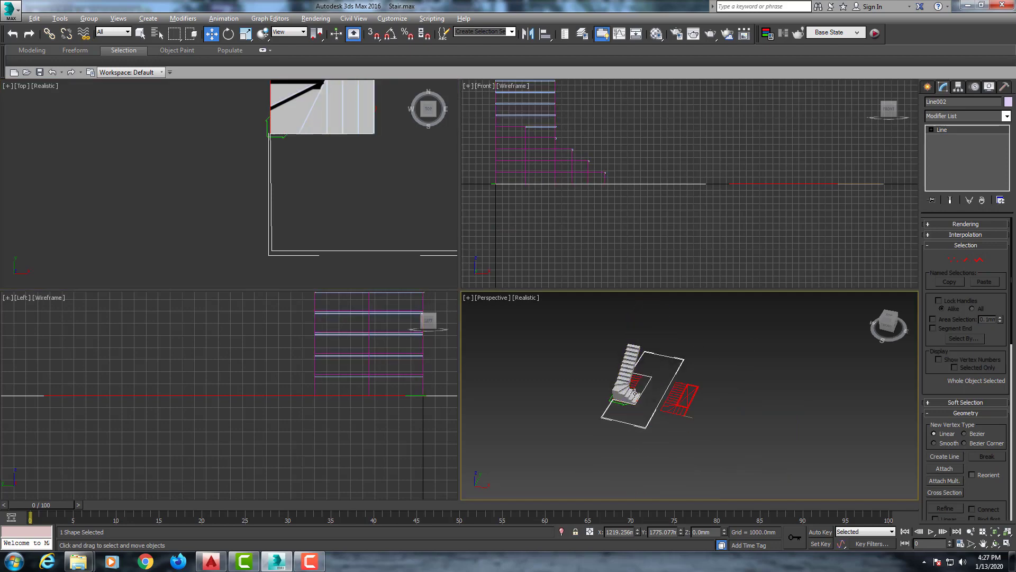
key("alt+w")
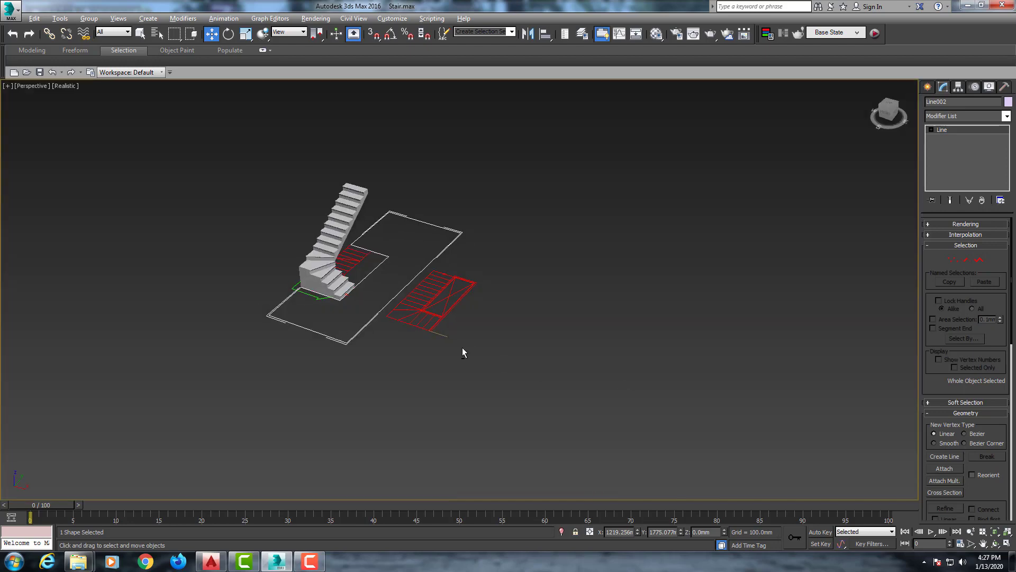
middle_click_drag(375, 288, 436, 309)
scroll(435, 309, "up", 5)
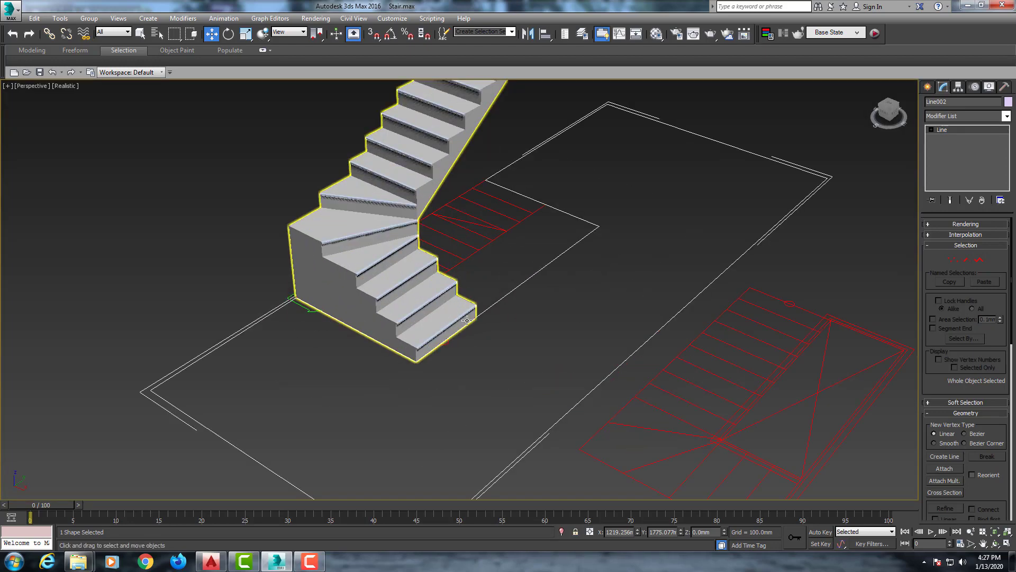
right_click(534, 290)
mouse_move(552, 389)
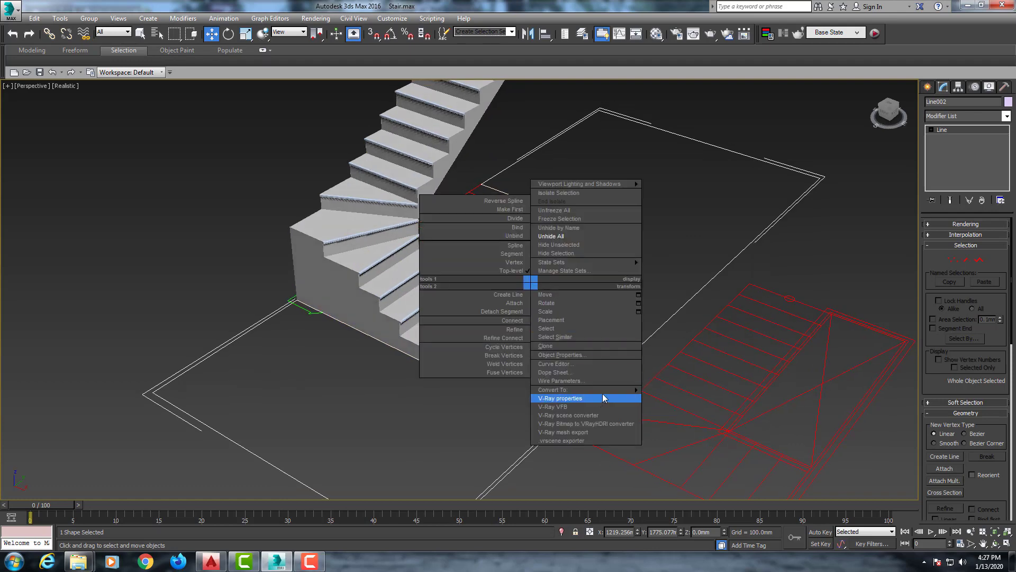
left_click(682, 406)
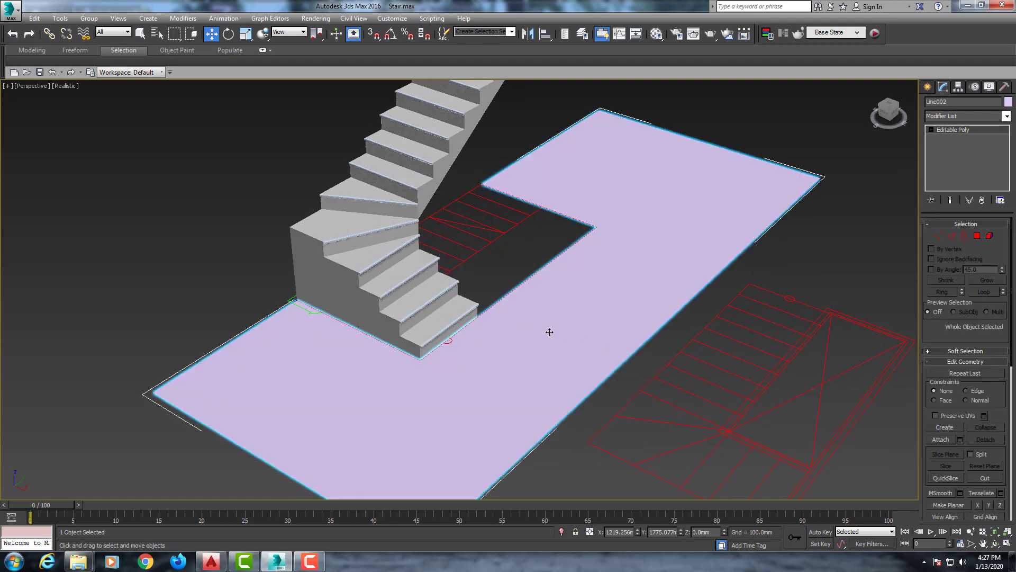
scroll(549, 332, "down", 1)
scroll(551, 331, "down", 1)
scroll(555, 331, "down", 3)
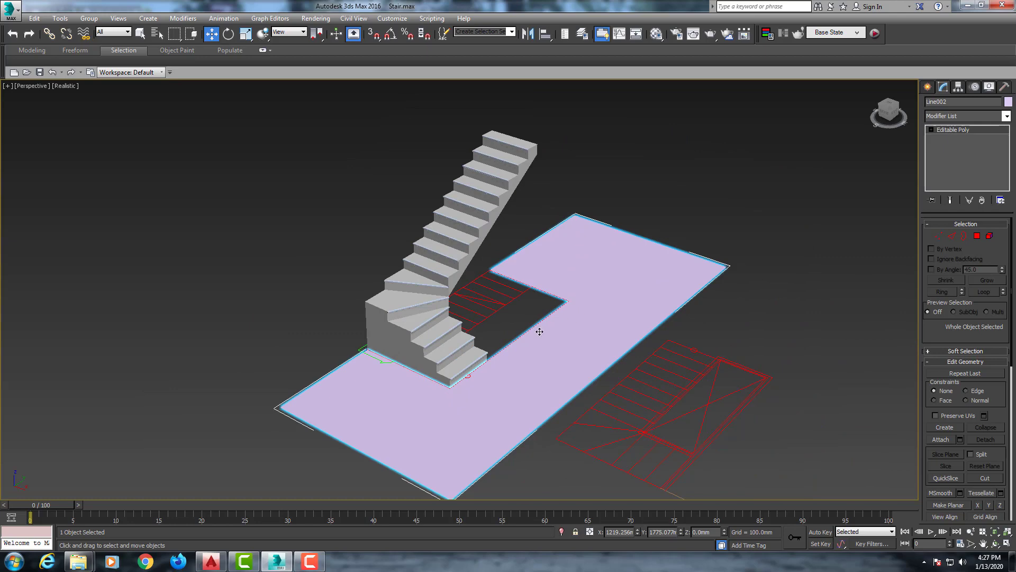
scroll(540, 329, "down", 1)
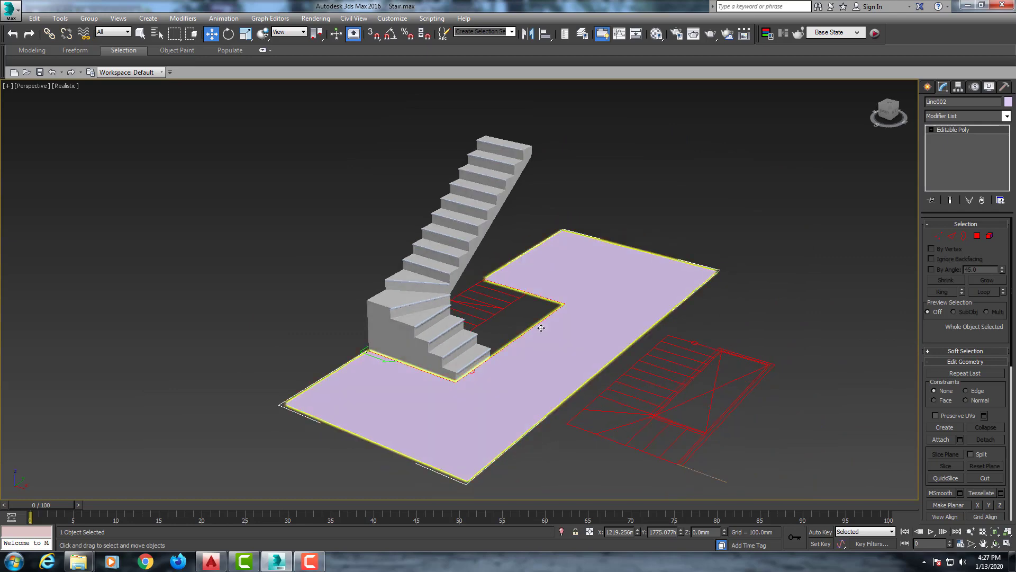
right_click(588, 267)
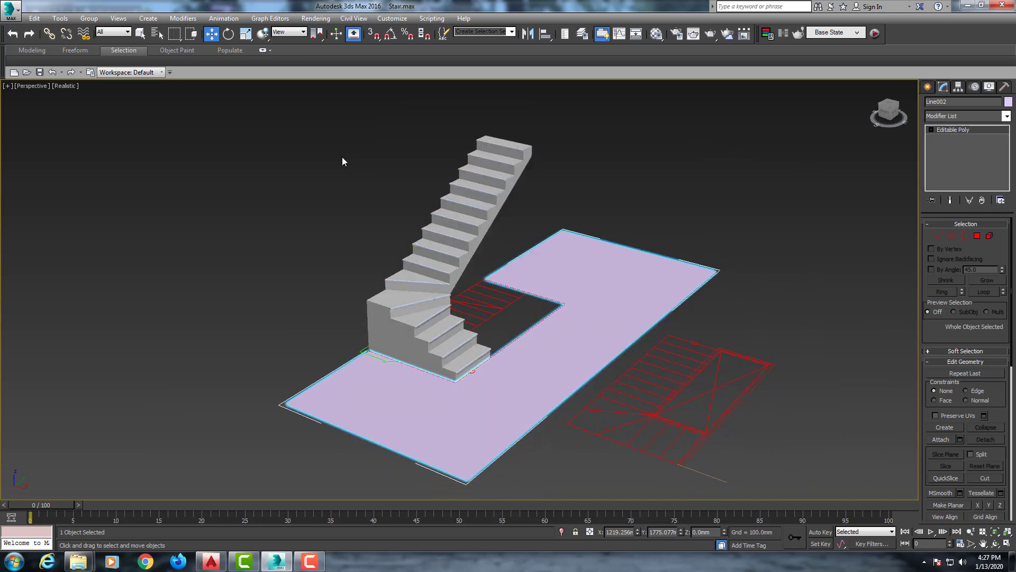
Step: Clone the floor slab with Edit > Clone
left_click(34, 18)
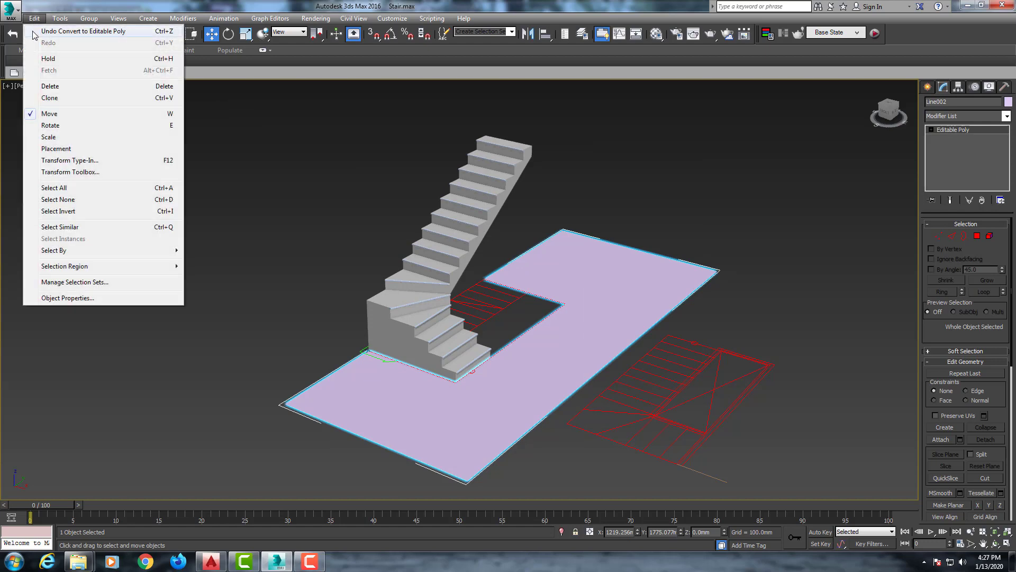
left_click(57, 98)
left_click(482, 264)
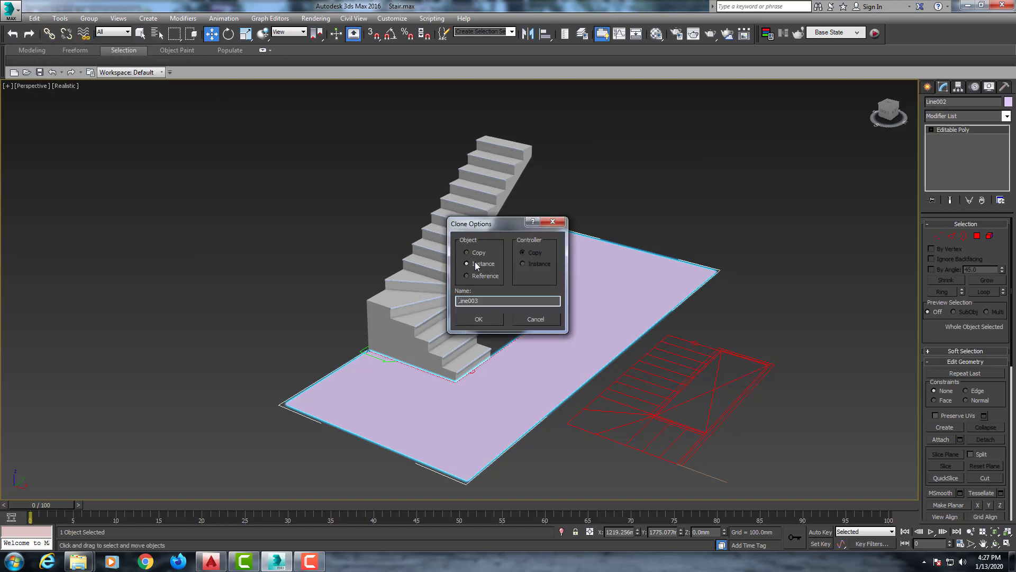
left_click(486, 318)
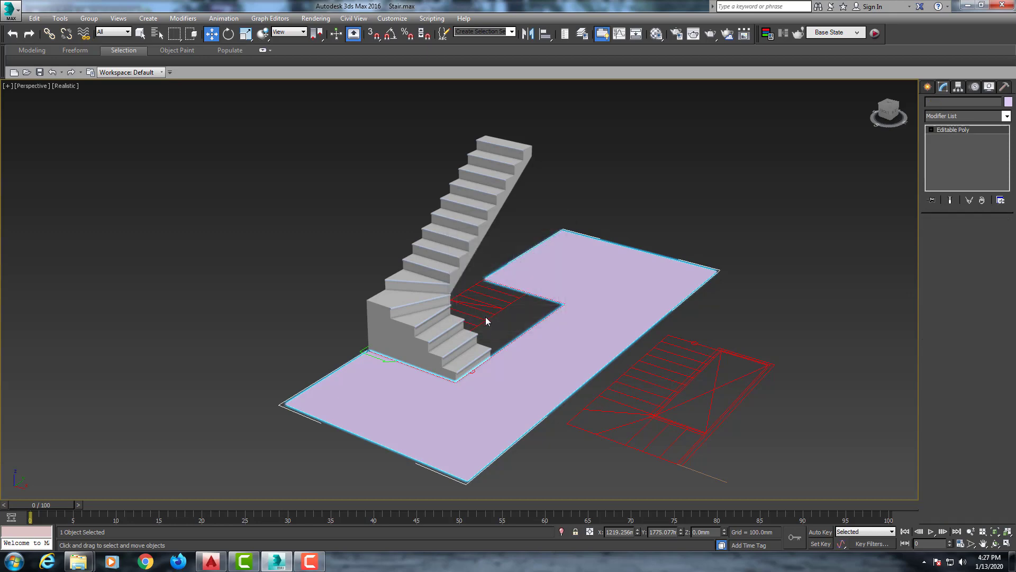
middle_click_drag(429, 345, 430, 349)
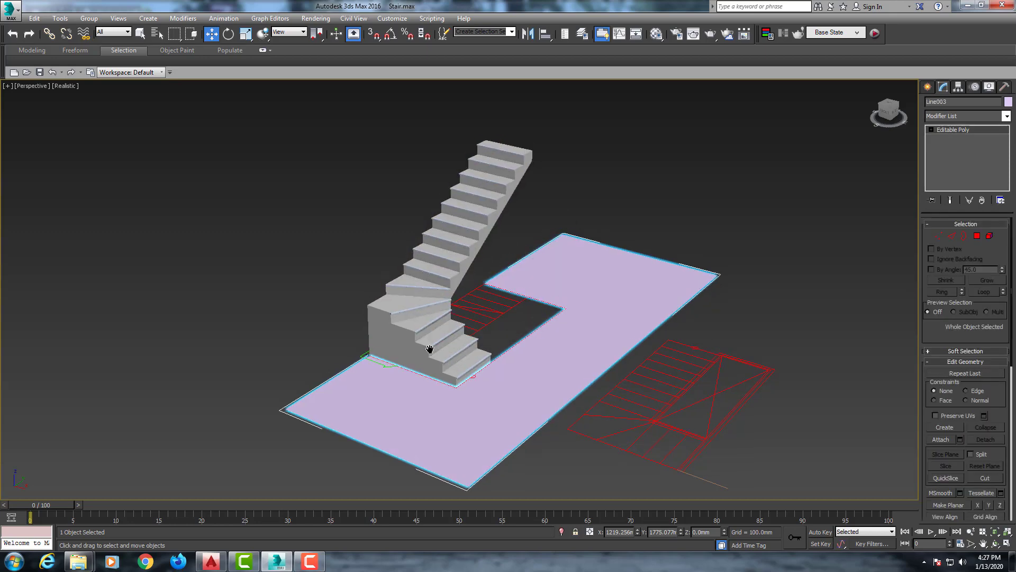
Step: Raise the selected slab by Offset Z 2800mm using Move Transform Type-In
left_click(597, 327)
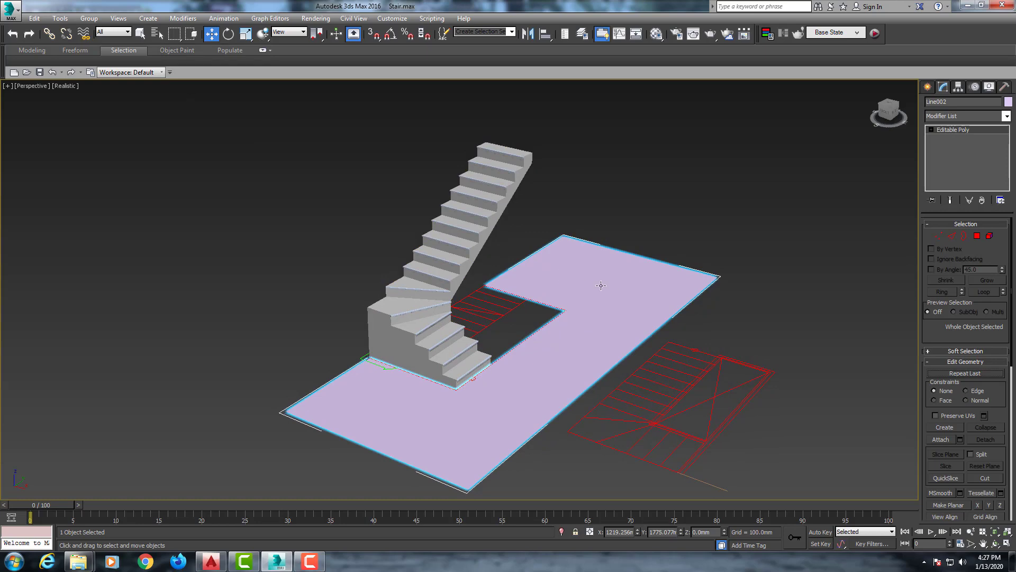
right_click(212, 35)
type("29")
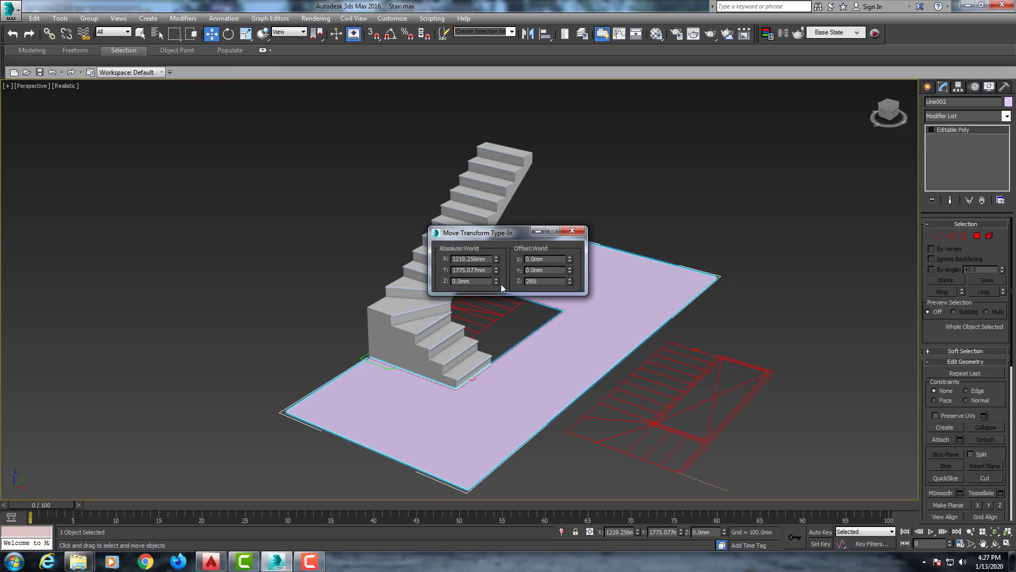
type("0")
key("Return")
left_click(573, 231)
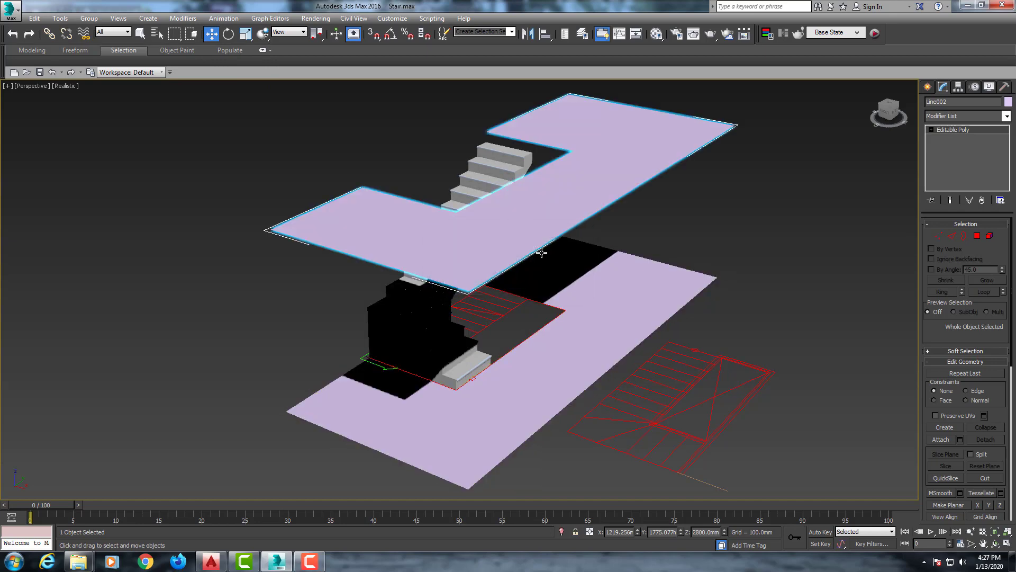
Step: Orbit around to check the upper slab's position above the stairs
middle_click_drag(541, 252, 519, 259, "alt")
scroll(397, 171, "up", 5)
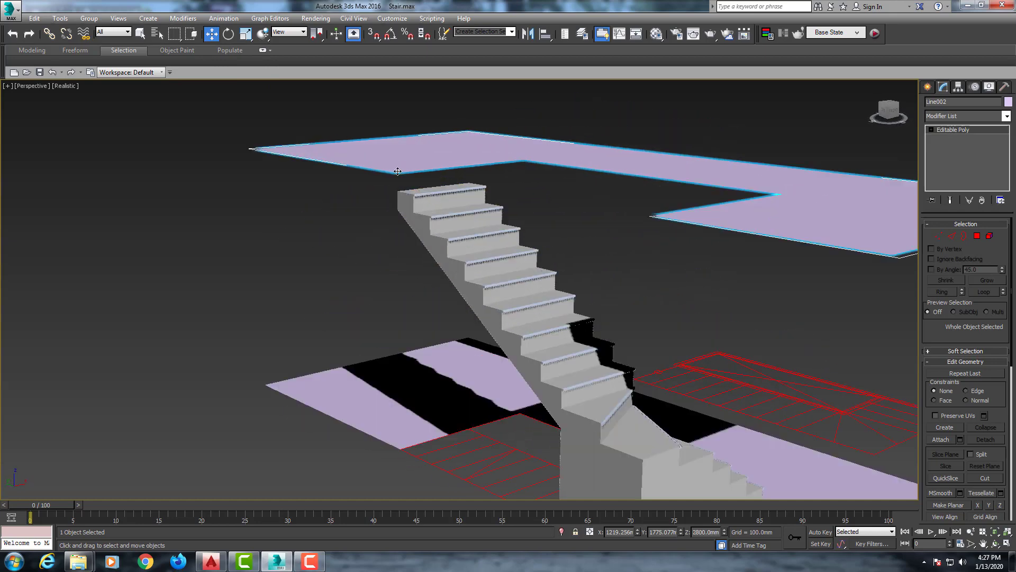
scroll(398, 172, "up", 5)
scroll(400, 174, "down", 2)
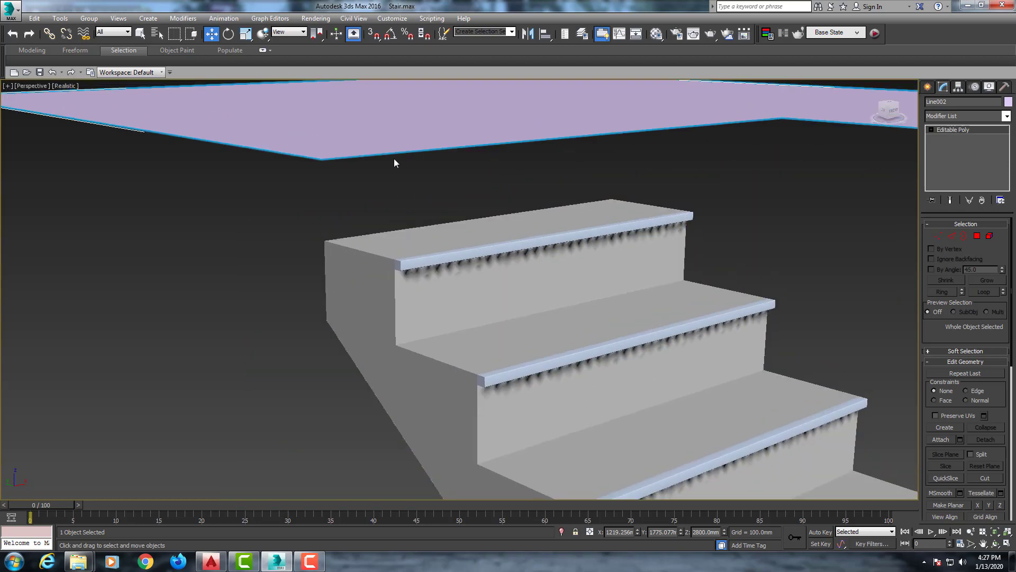
scroll(397, 159, "down", 2)
scroll(400, 153, "down", 5)
middle_click_drag(399, 154, 426, 236, "alt")
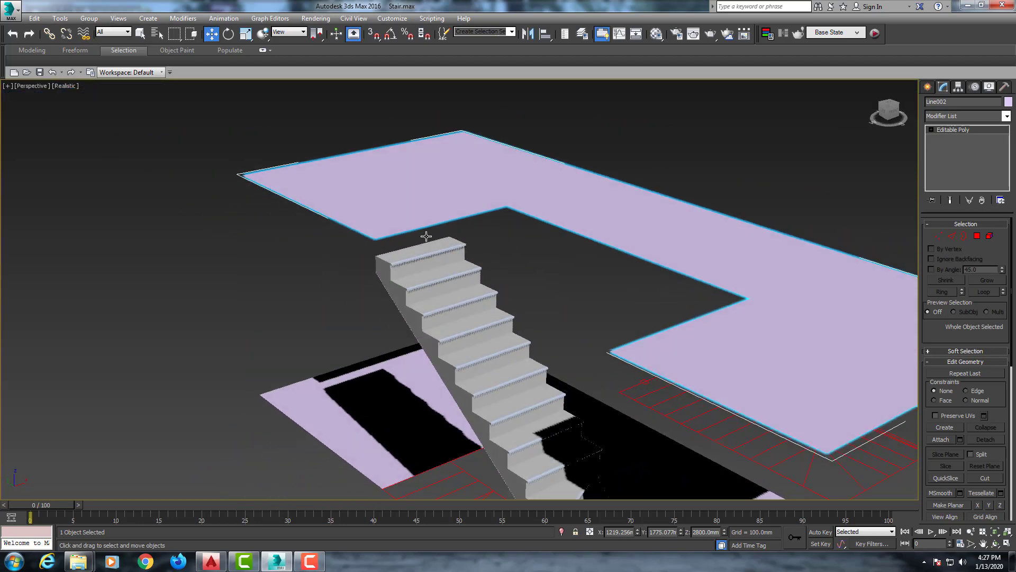
Step: Add a Shell modifier to the upper slab with Outer Amount 0 and Inner Amount 100 mm
left_click(989, 121)
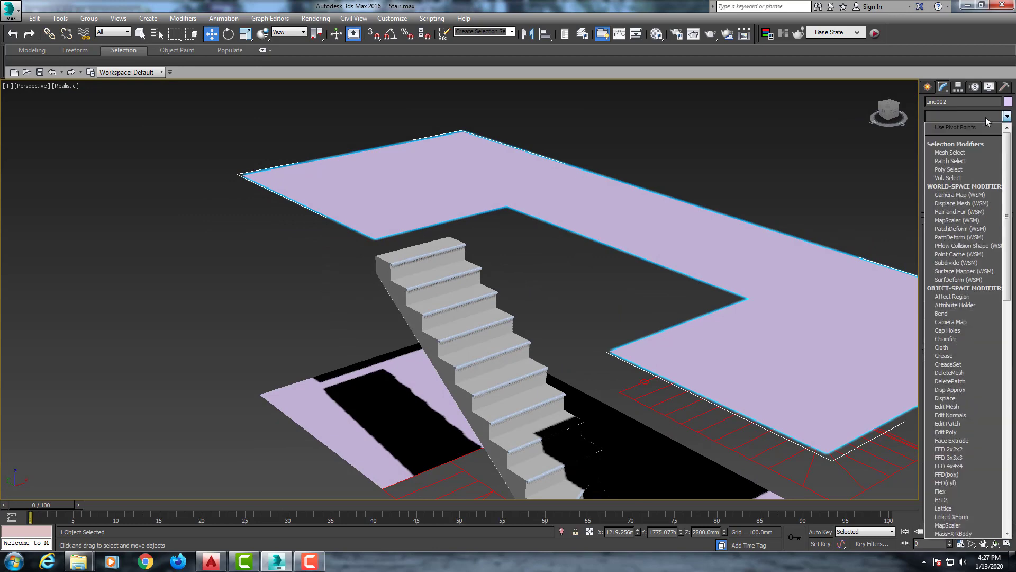
type("sh")
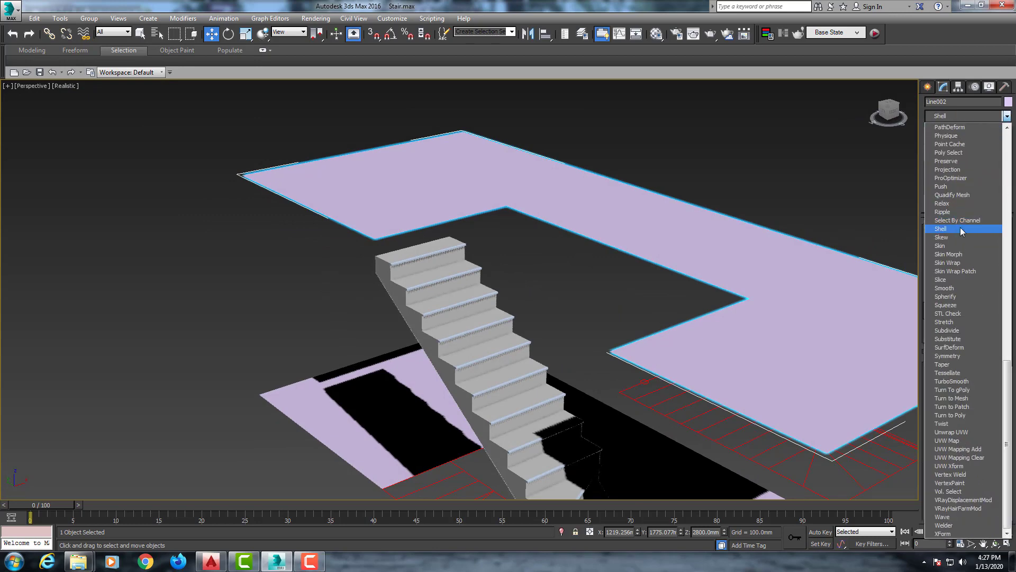
left_click(968, 229)
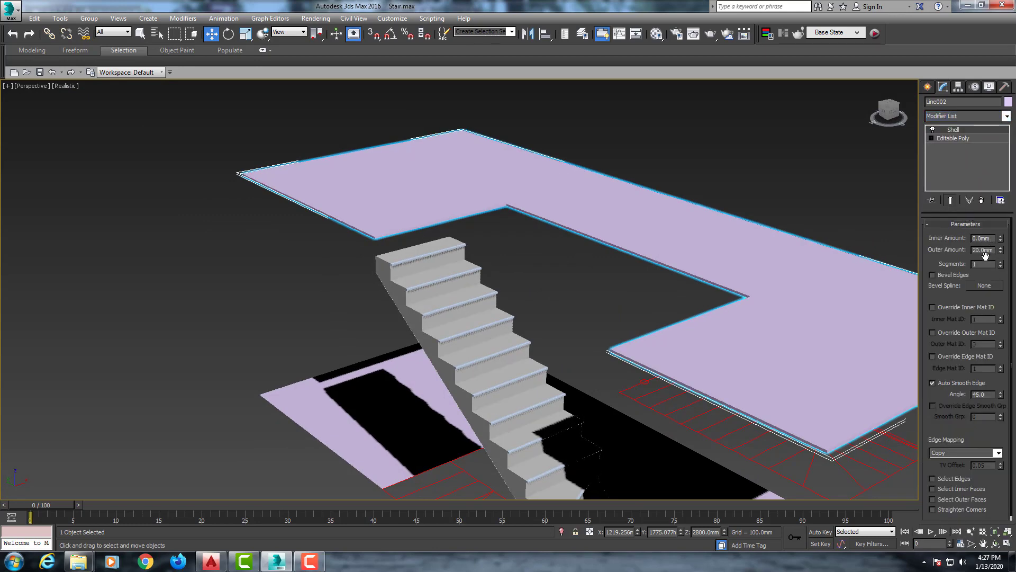
type("0")
type("10")
key("Return")
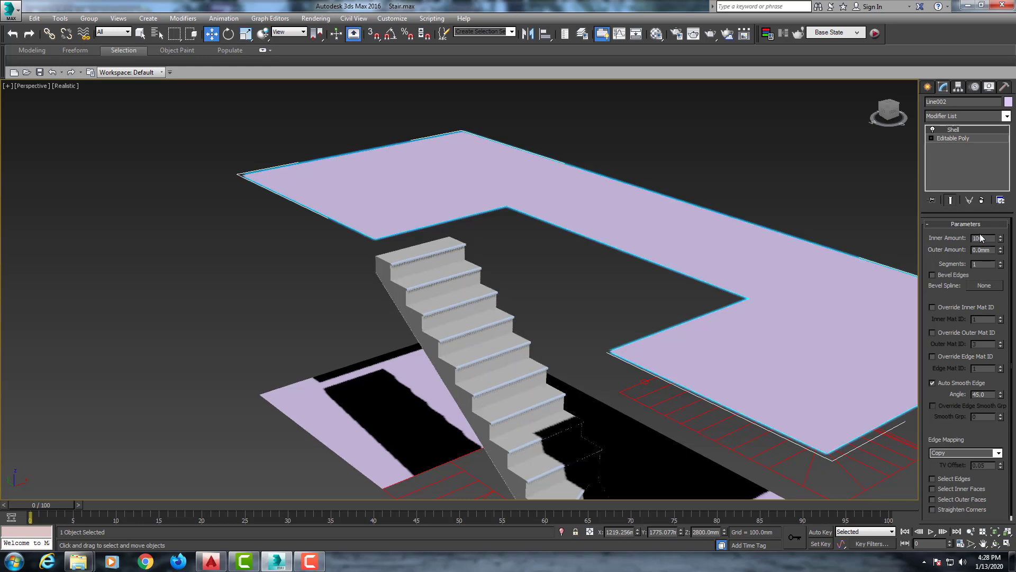
key("Return")
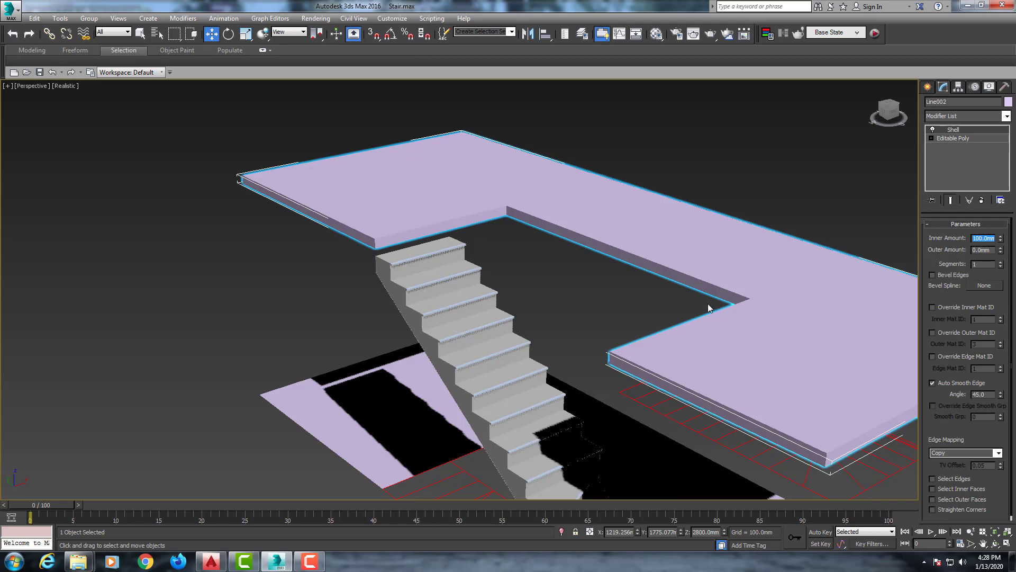
scroll(447, 238, "up", 5)
scroll(401, 259, "down", 5)
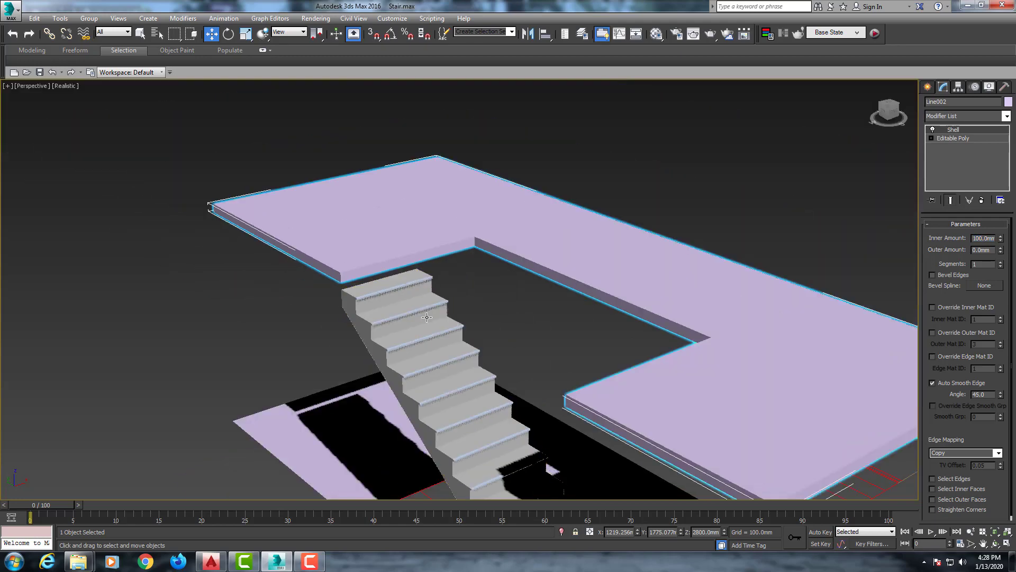
scroll(426, 317, "down", 4)
scroll(418, 328, "up", 8)
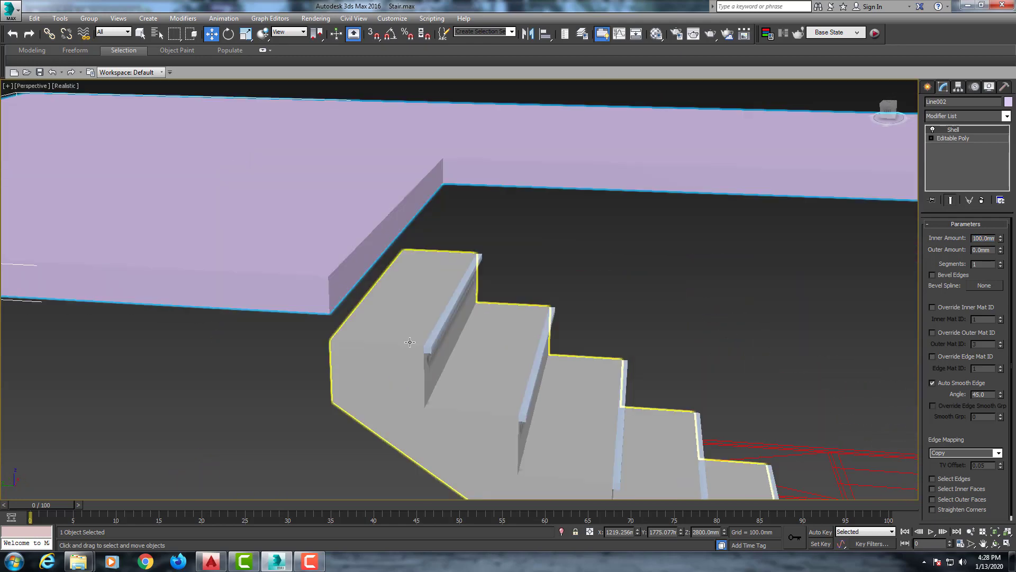
scroll(378, 320, "down", 1)
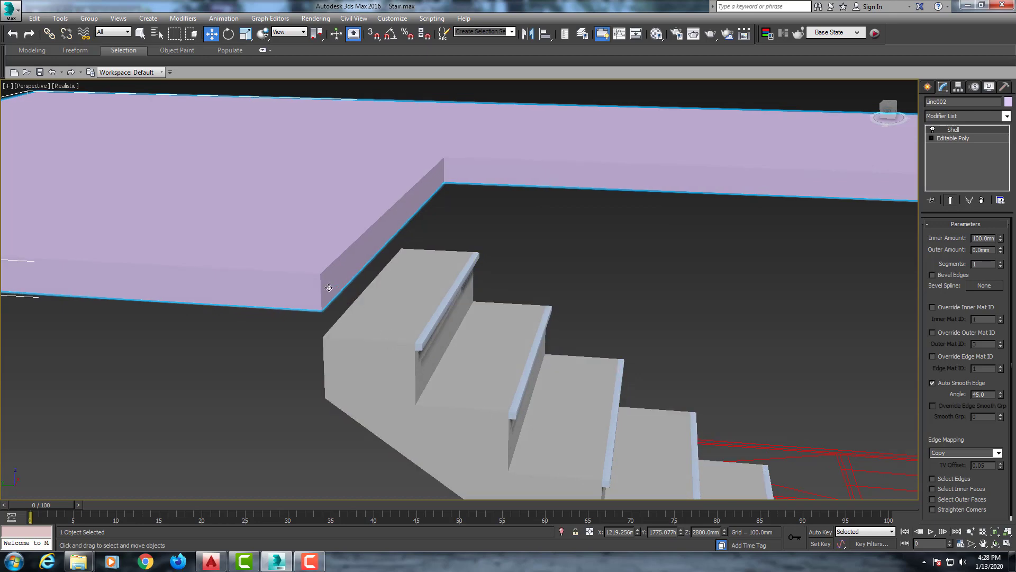
scroll(364, 273, "down", 5)
Step: Select the stair's top riser polygon in Polygon mode
middle_click_drag(363, 273, 570, 276, "alt")
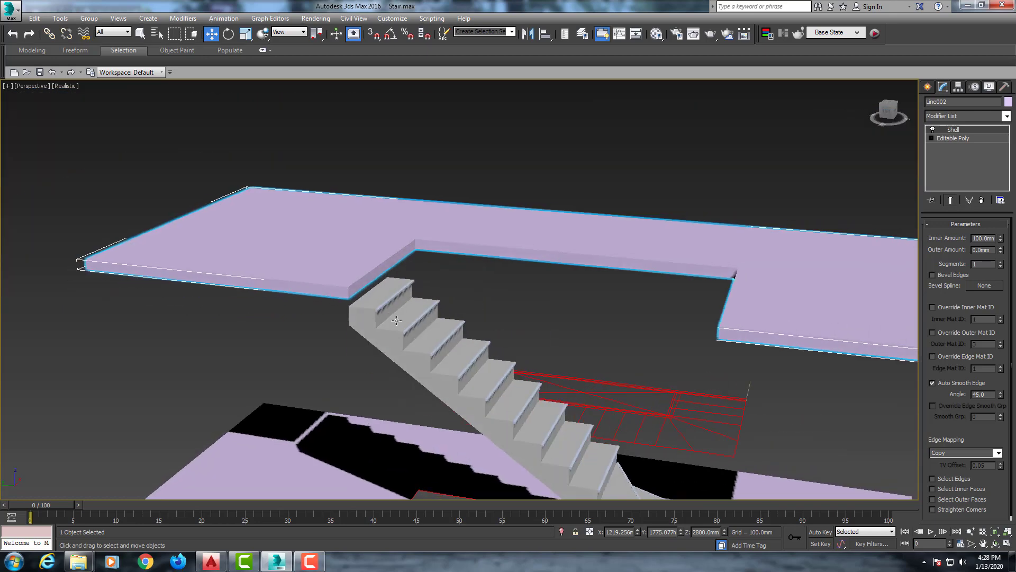
scroll(466, 283, "up", 5)
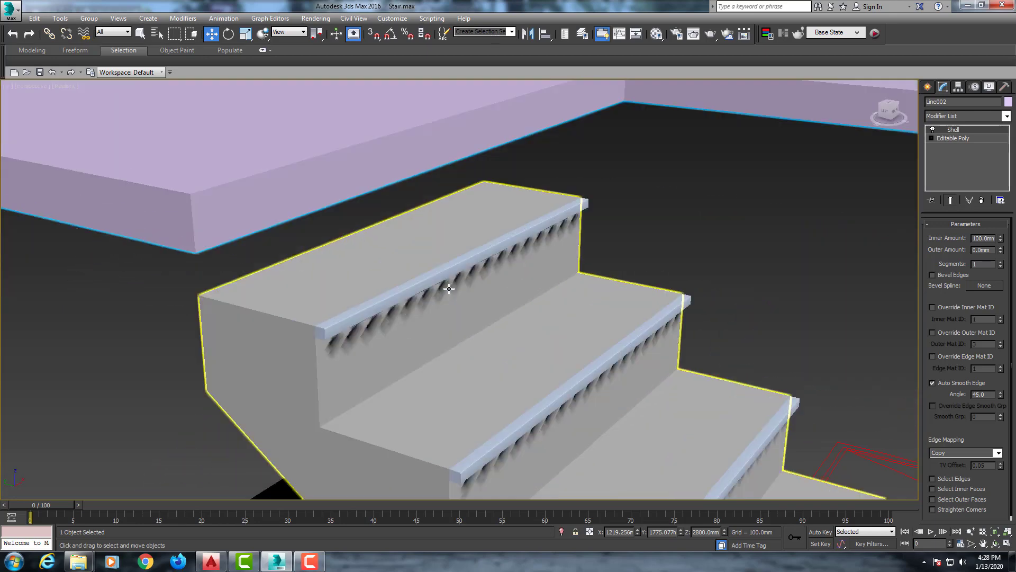
left_click(429, 303)
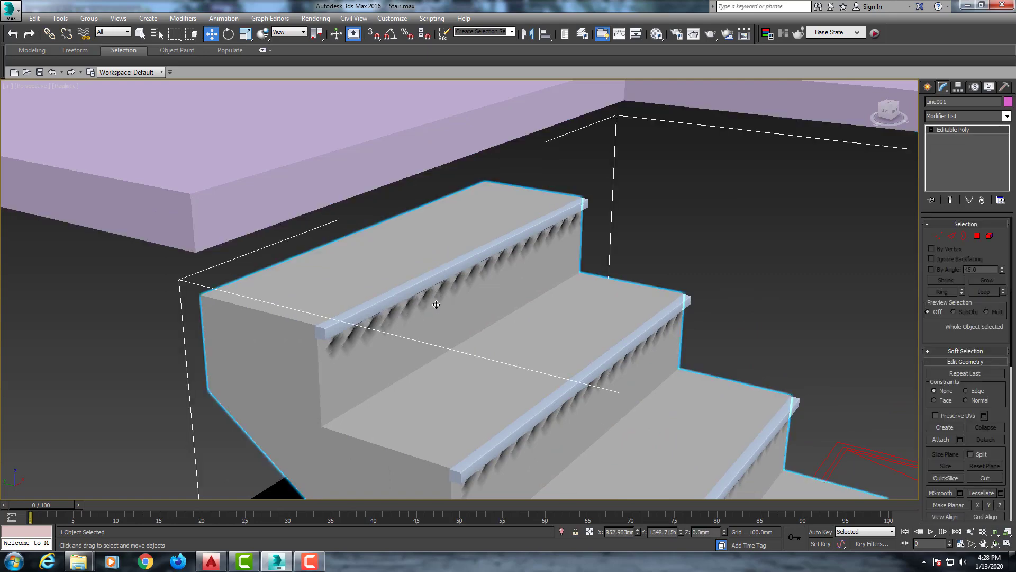
left_click(983, 238)
left_click(371, 344)
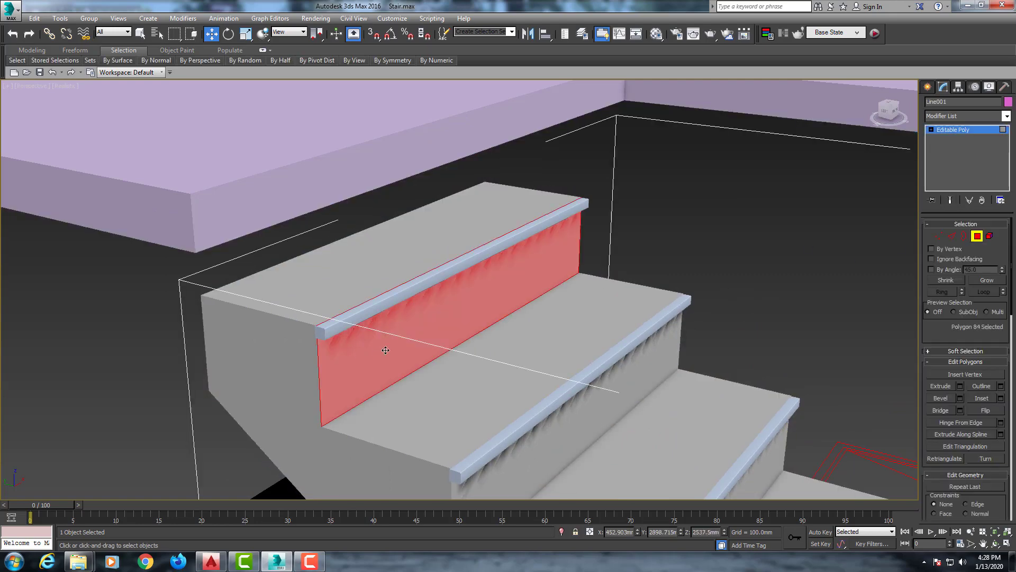
Step: Detach the top riser polygon as a clone named Object001, then leave Polygon mode
scroll(968, 397, "down", 5)
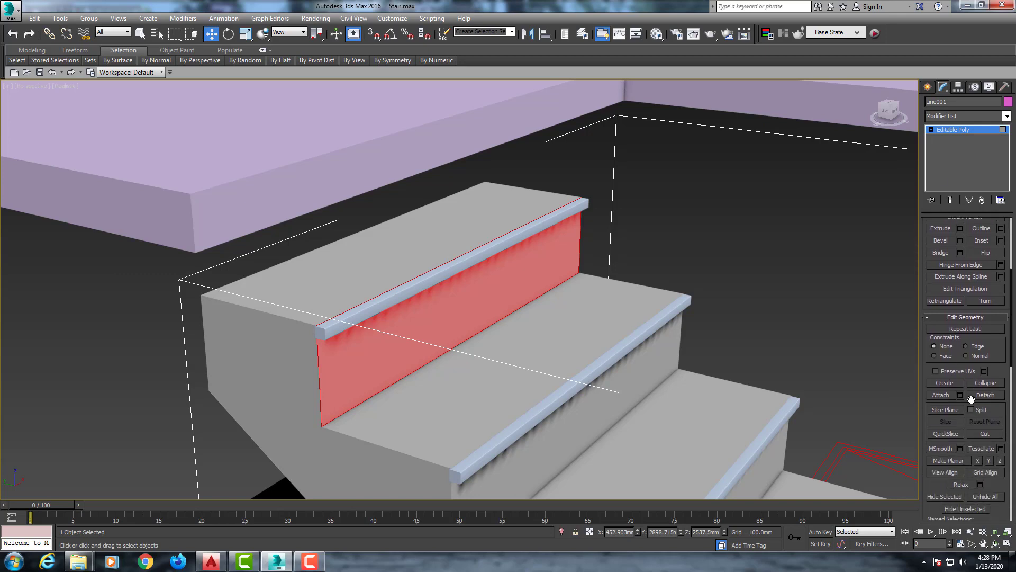
left_click(982, 394)
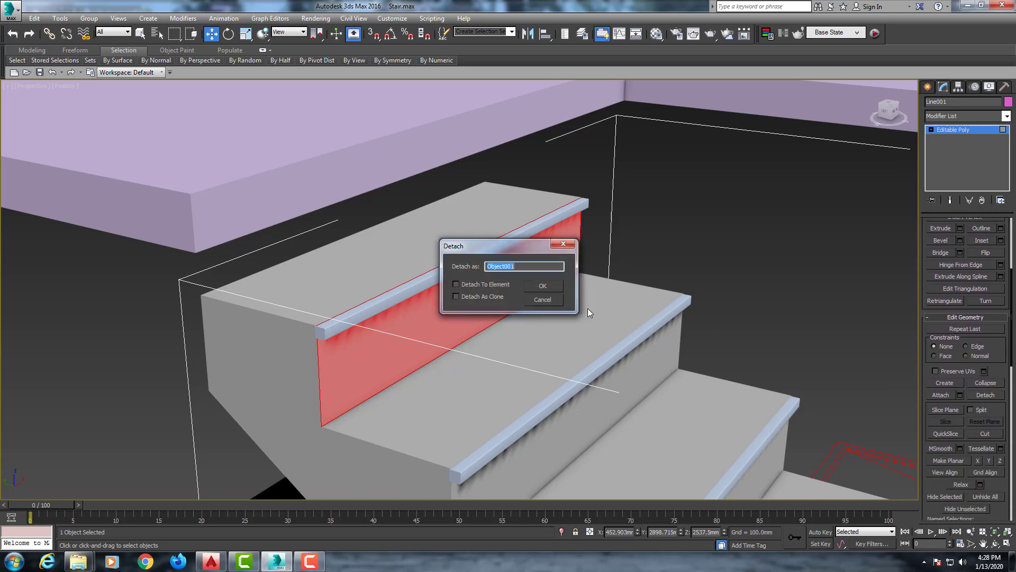
left_click(543, 286)
left_click(983, 129)
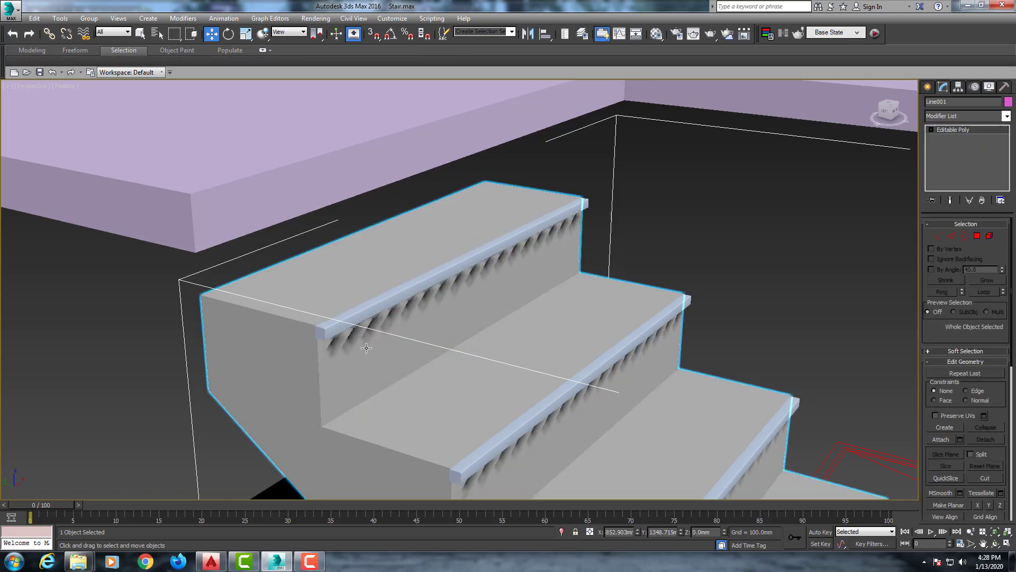
right_click(306, 290)
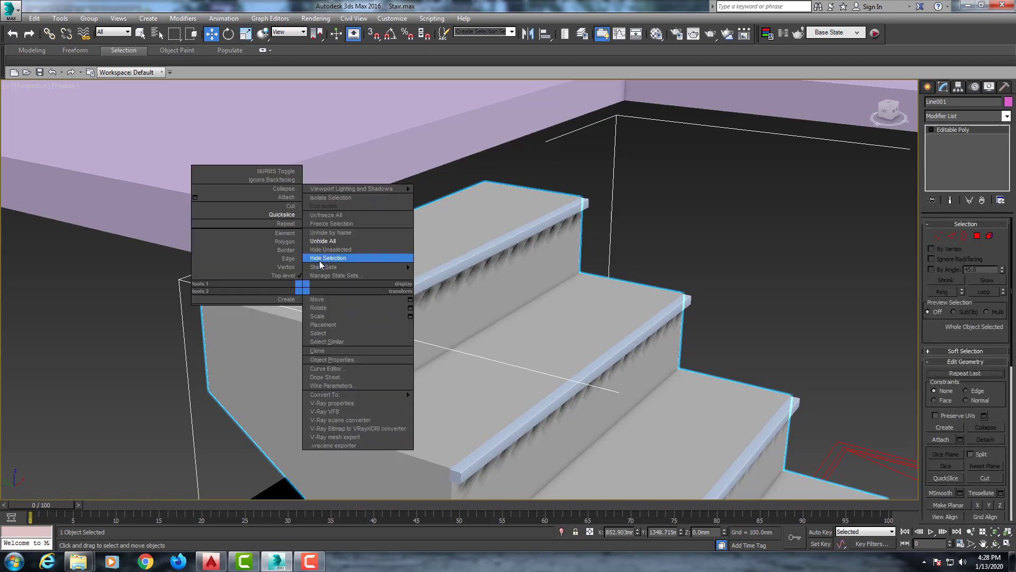
left_click(320, 257)
left_click(371, 345)
right_click(370, 345)
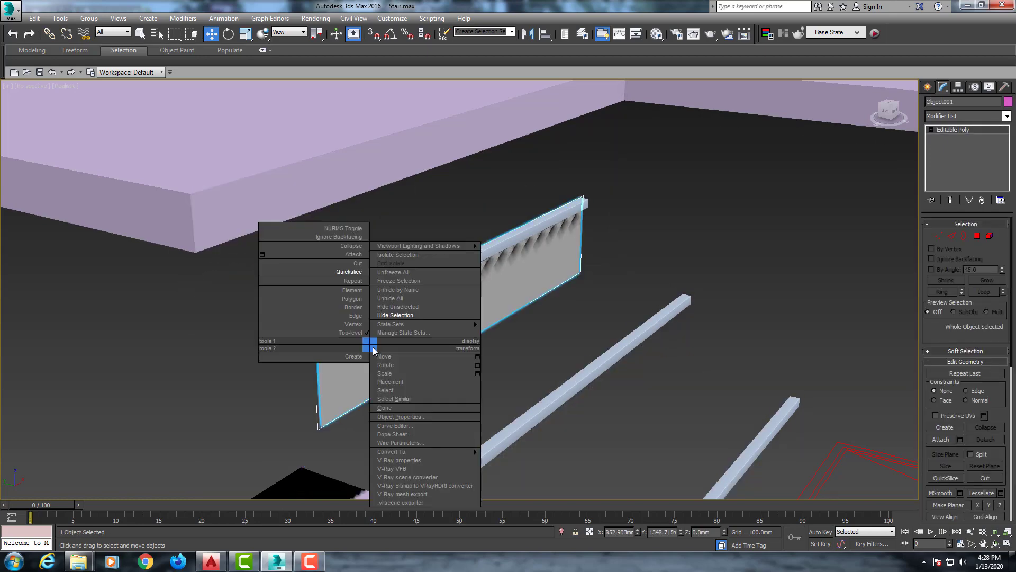
left_click(393, 315)
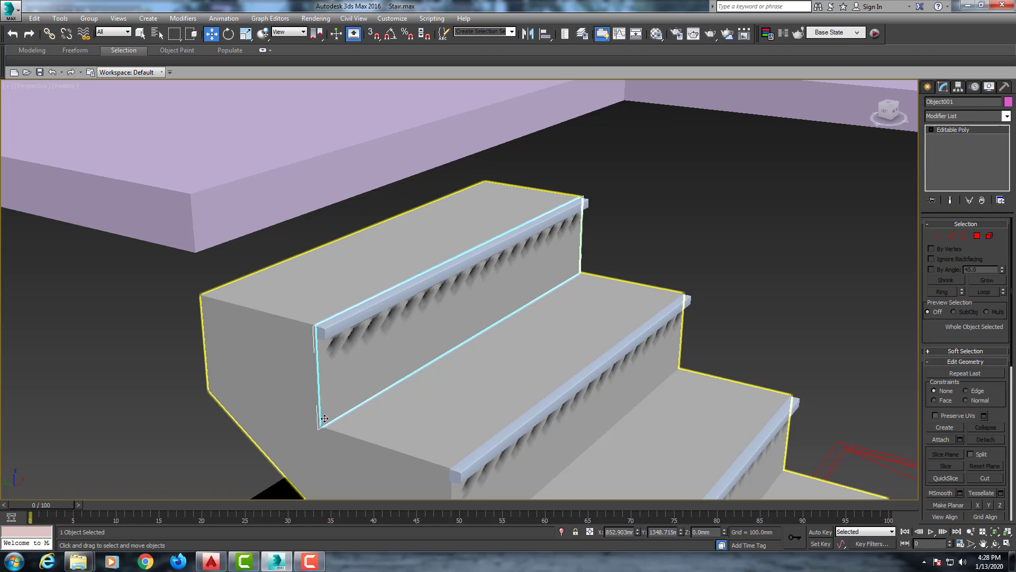
key("s")
left_click_drag(321, 422, 208, 299)
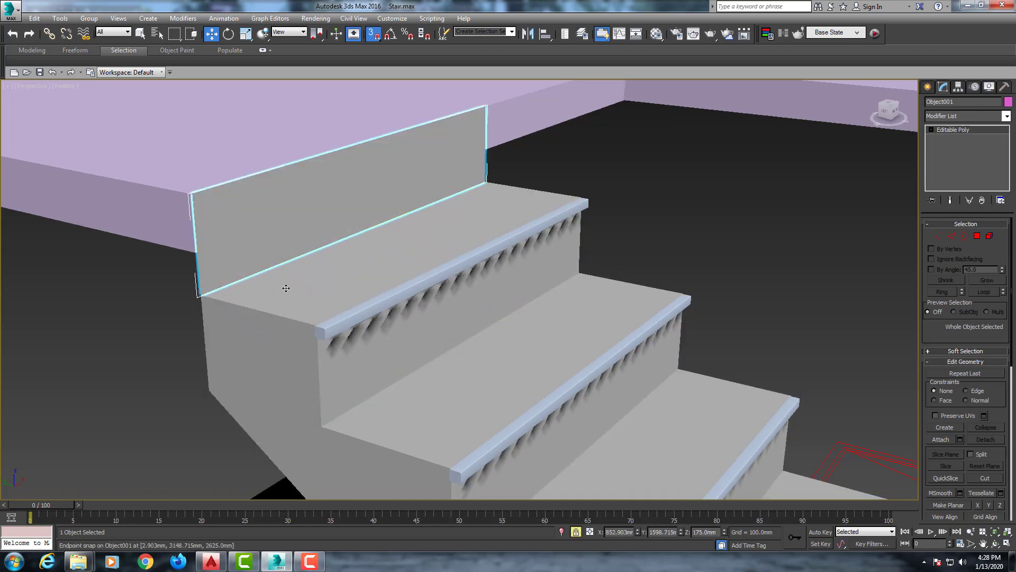
mouse_move(286, 288)
middle_mouse_down("alt")
mouse_move(349, 290)
mouse_move(324, 296)
middle_mouse_up("alt")
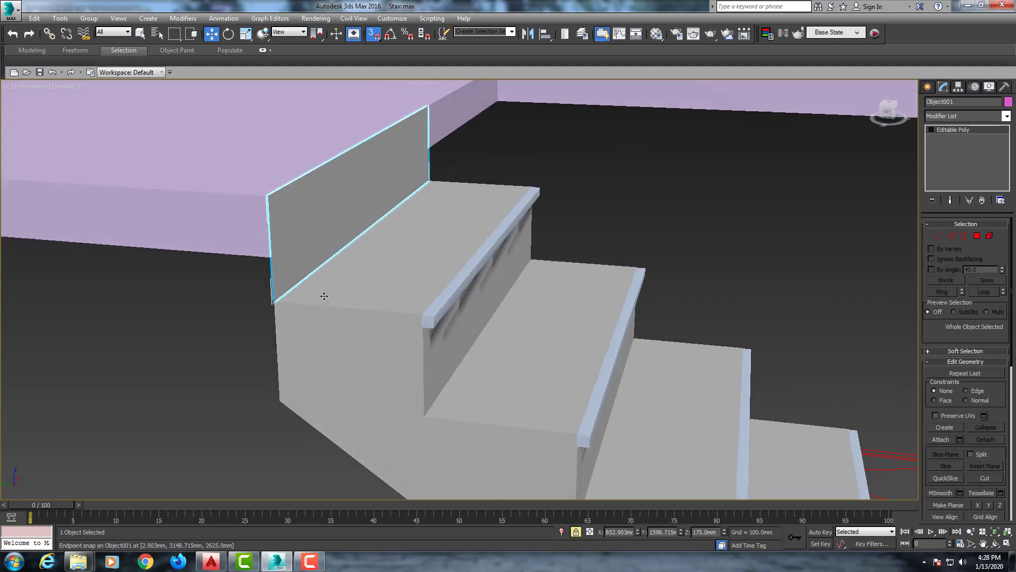
scroll(324, 296, "up", 6)
scroll(283, 241, "down", 3)
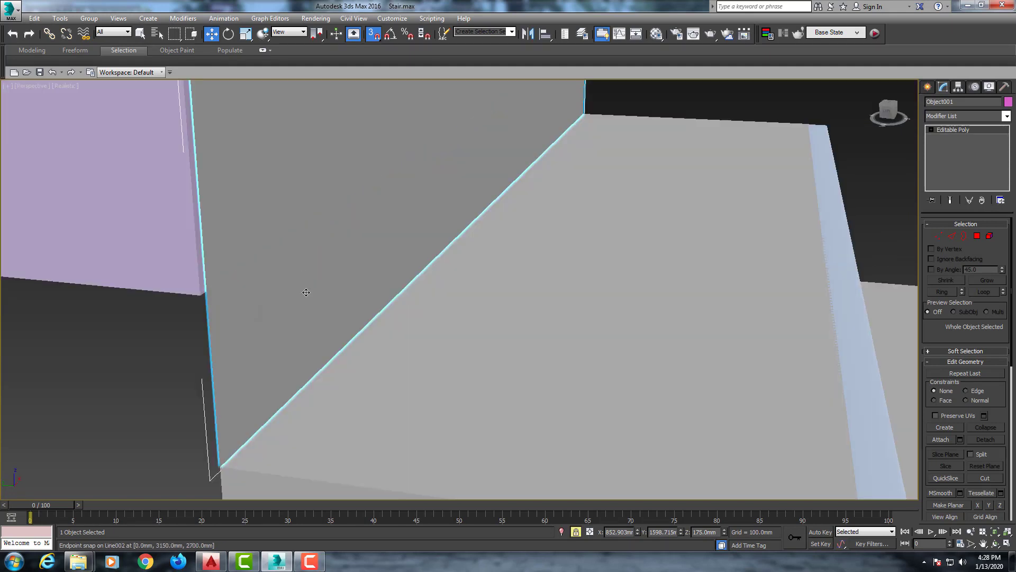
scroll(306, 292, "down", 5)
scroll(339, 306, "up", 1)
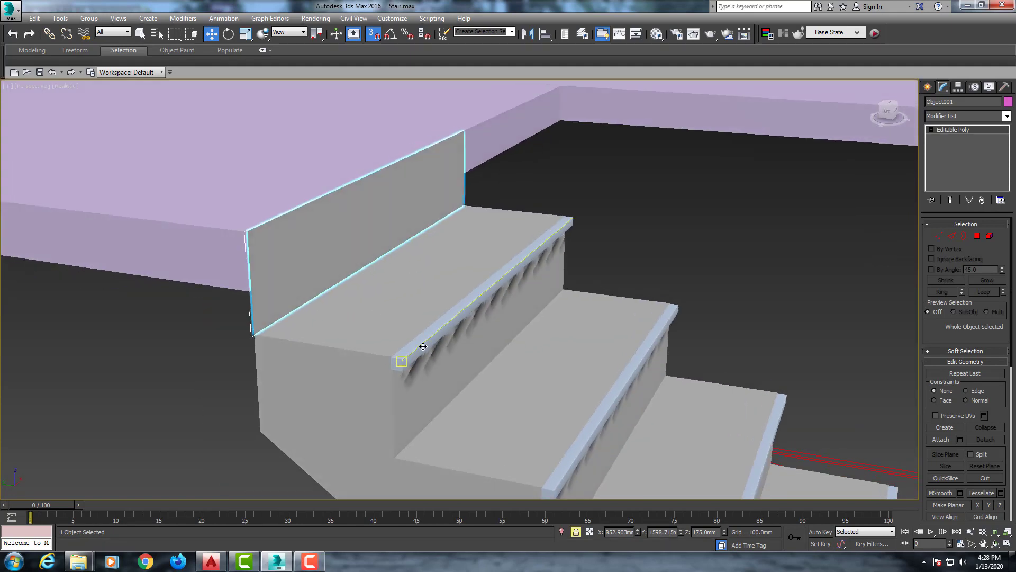
Step: Shift-copy Shape001's top nosing element to the riser panel's top edge as a cloned element
left_click(606, 204)
left_click(550, 239)
left_click(991, 236)
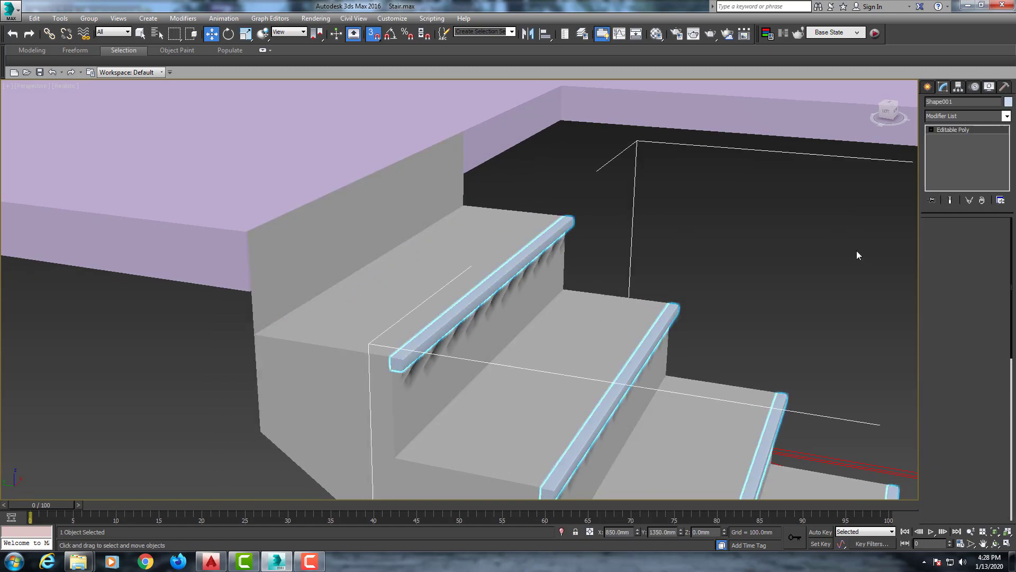
left_click(519, 263)
middle_click_drag(388, 341, 408, 350)
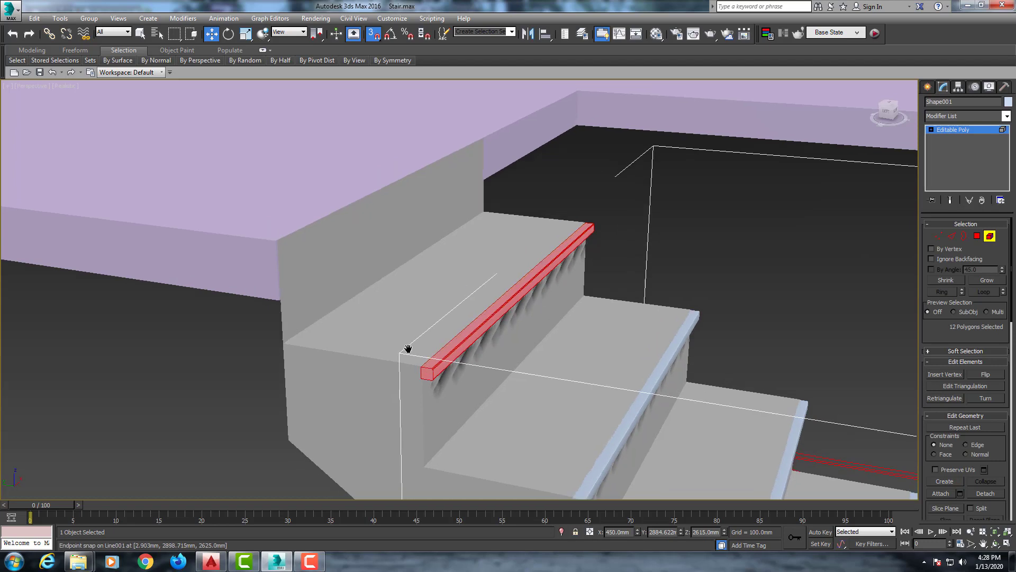
left_click_drag(419, 365, 285, 243)
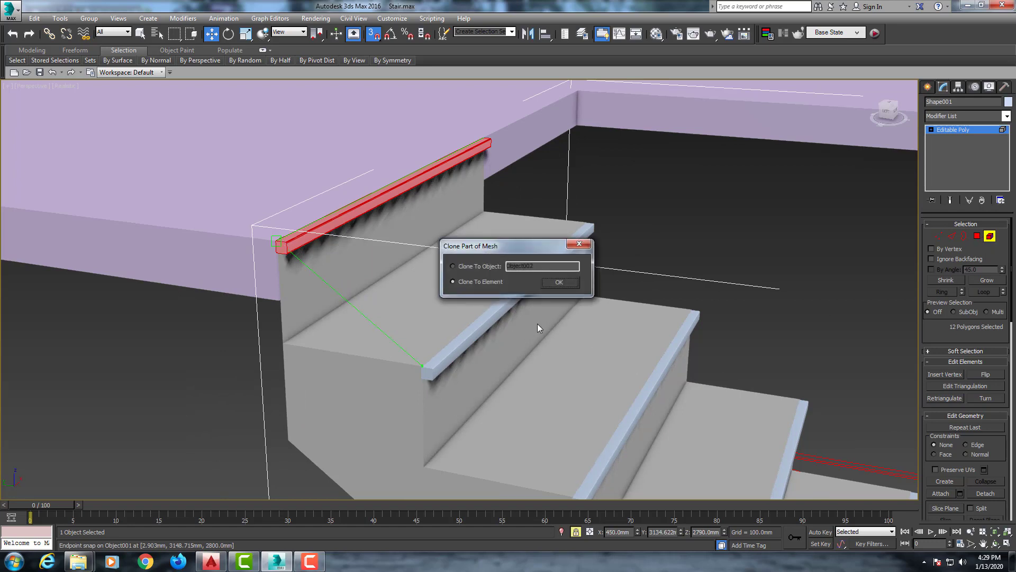
left_click(561, 281)
Step: Snap the copied top nosing onto the upper slab's edge
scroll(833, 268, "down", 5)
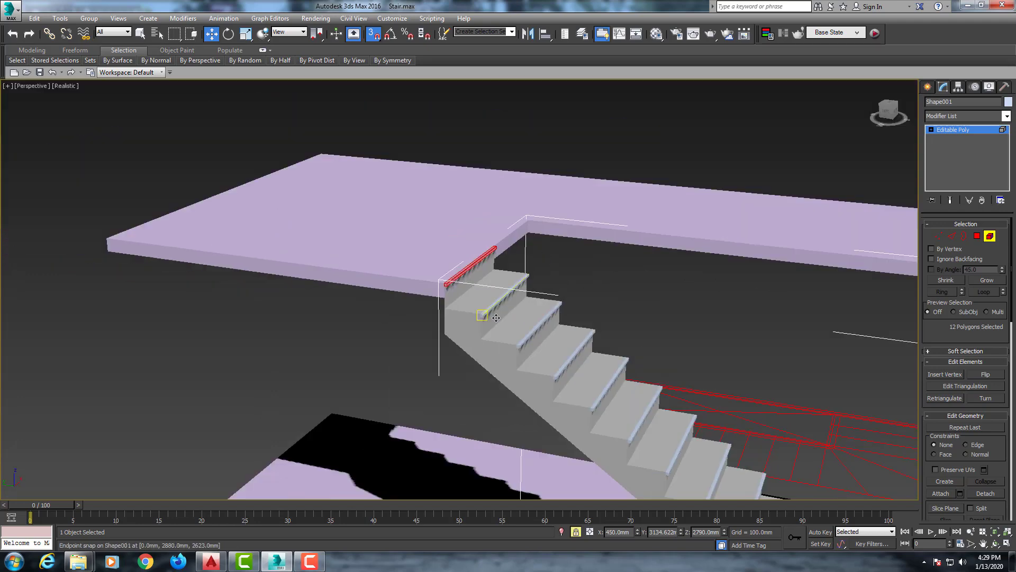
scroll(834, 268, "down", 3)
left_click(989, 236)
middle_click_drag(741, 291, 430, 317, "alt")
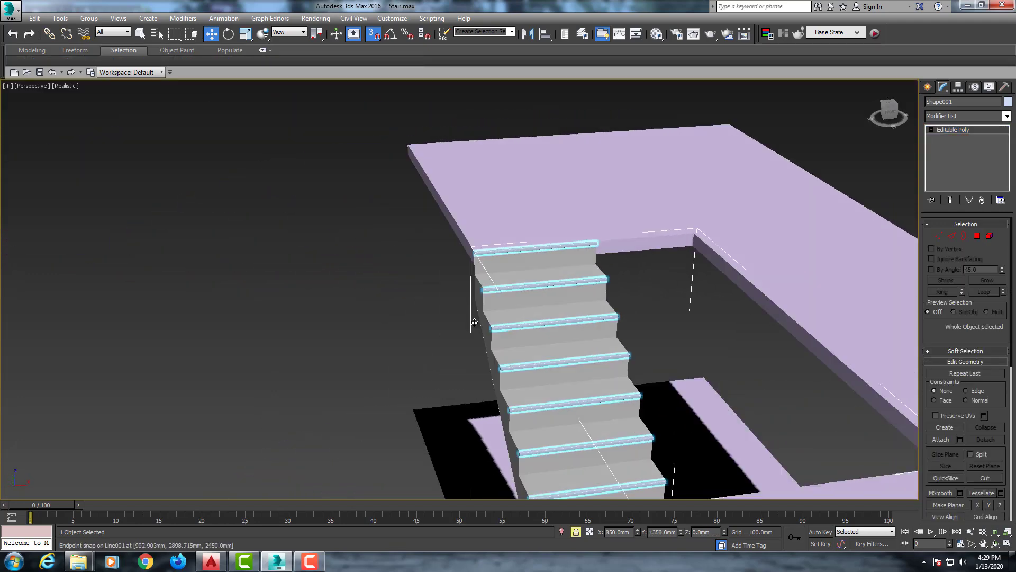
middle_click_drag(582, 332, 513, 287, "alt")
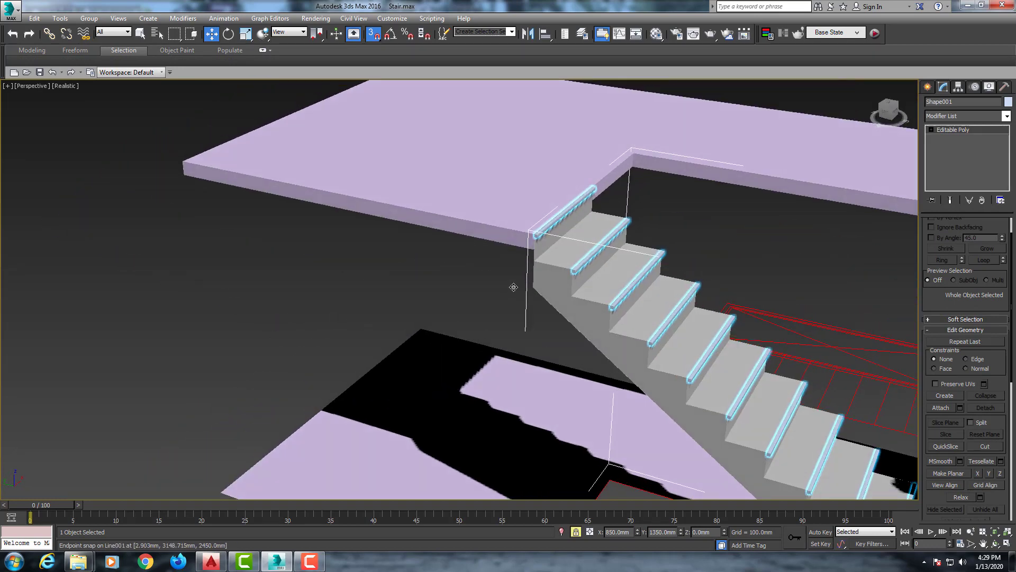
scroll(514, 287, "up", 5)
scroll(571, 233, "down", 2)
middle_click_drag(578, 243, 556, 245, "alt")
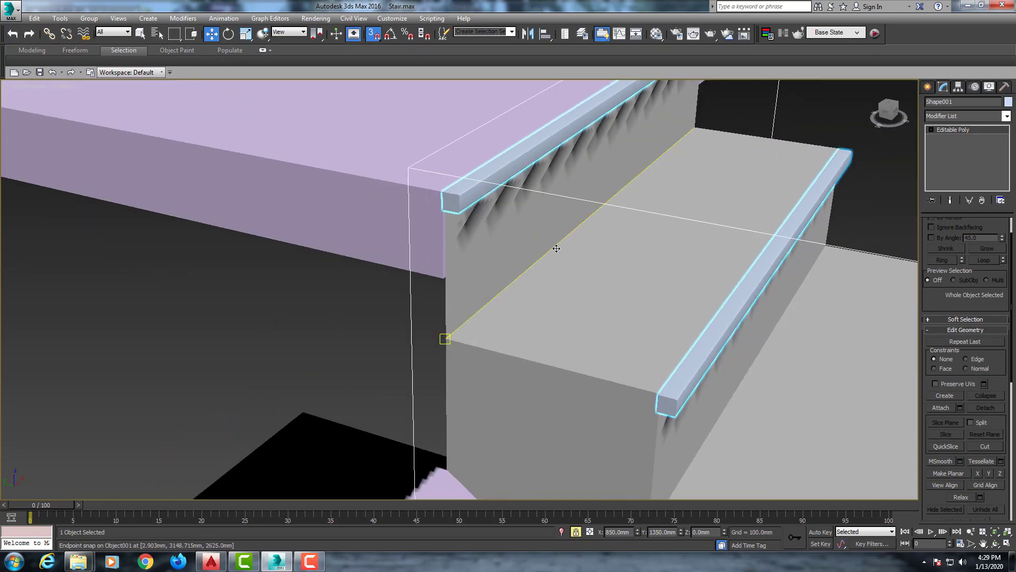
left_click_drag(491, 248, 444, 278)
Step: Add a Shell modifier to Object001 with Inner Amount 0 and Outer Amount 1 mm
left_click(582, 238)
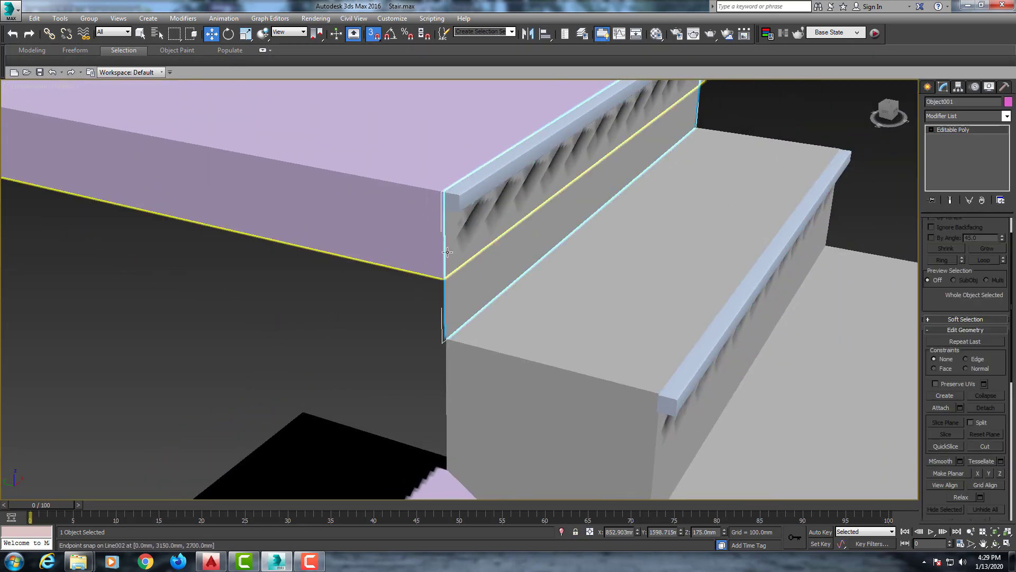
left_click(1002, 118)
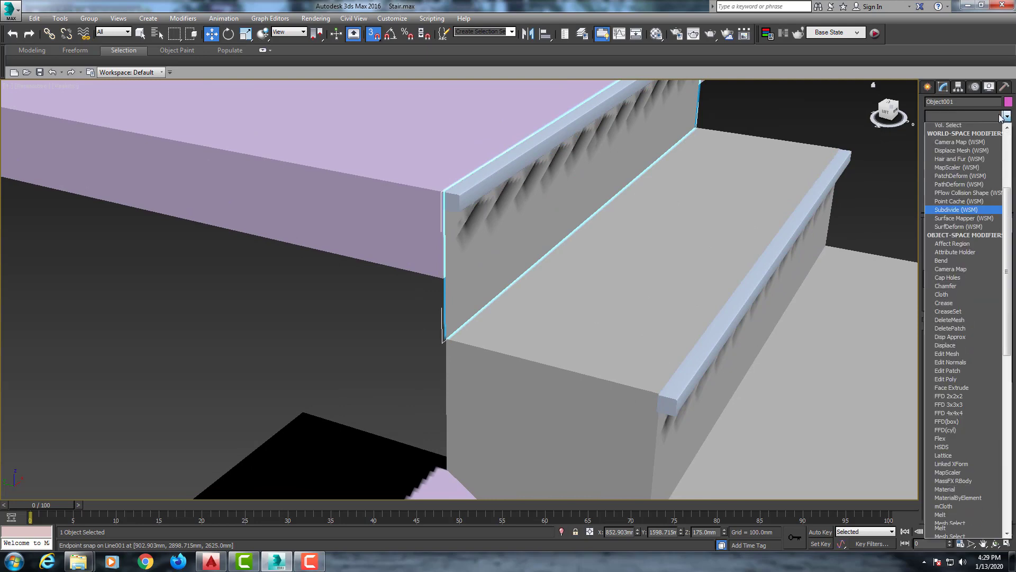
type("sh")
left_click(954, 230)
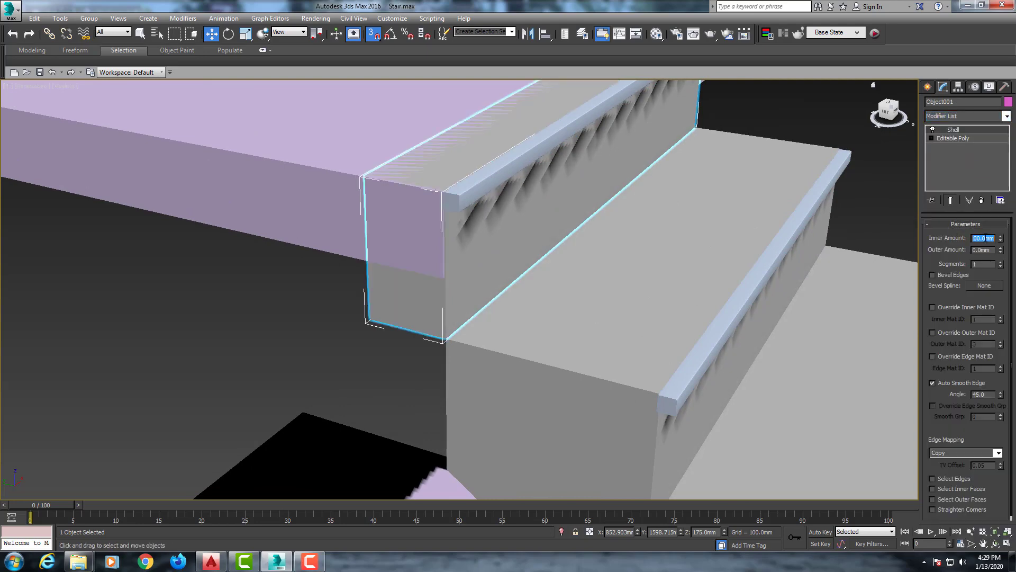
type("0")
key("Return")
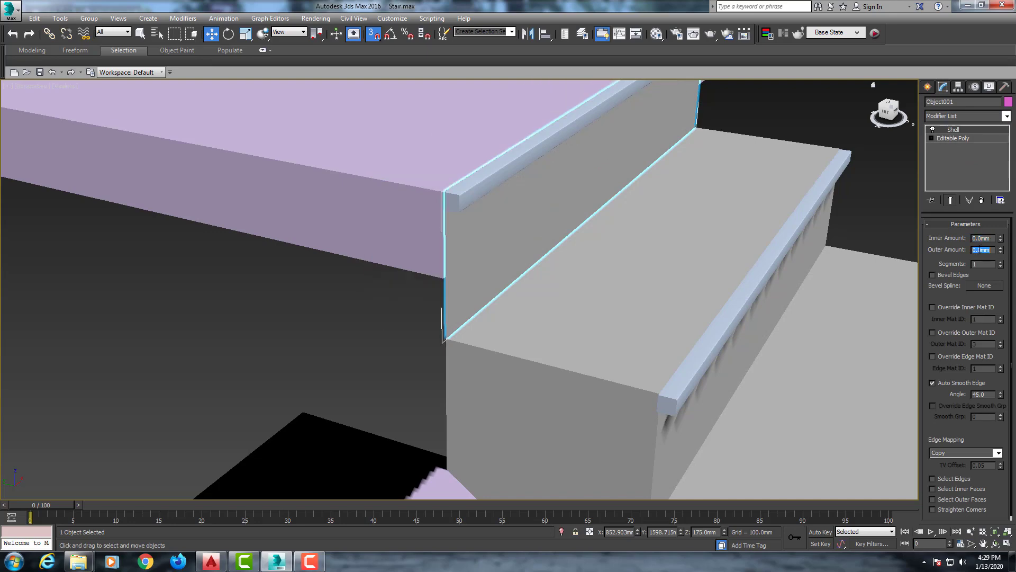
type("1")
key("Return")
scroll(533, 261, "down", 5)
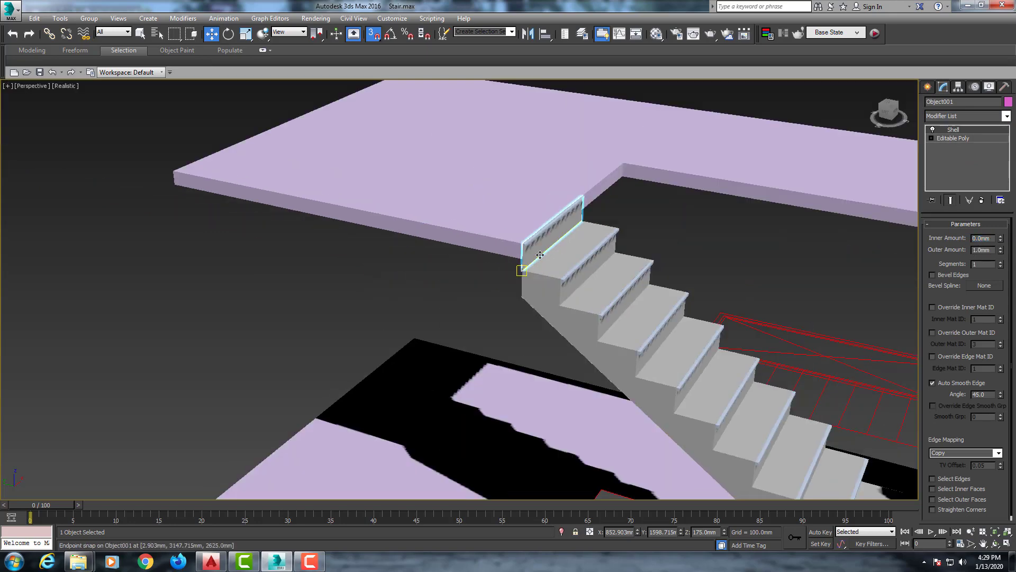
scroll(533, 261, "up", 10)
scroll(524, 295, "down", 5)
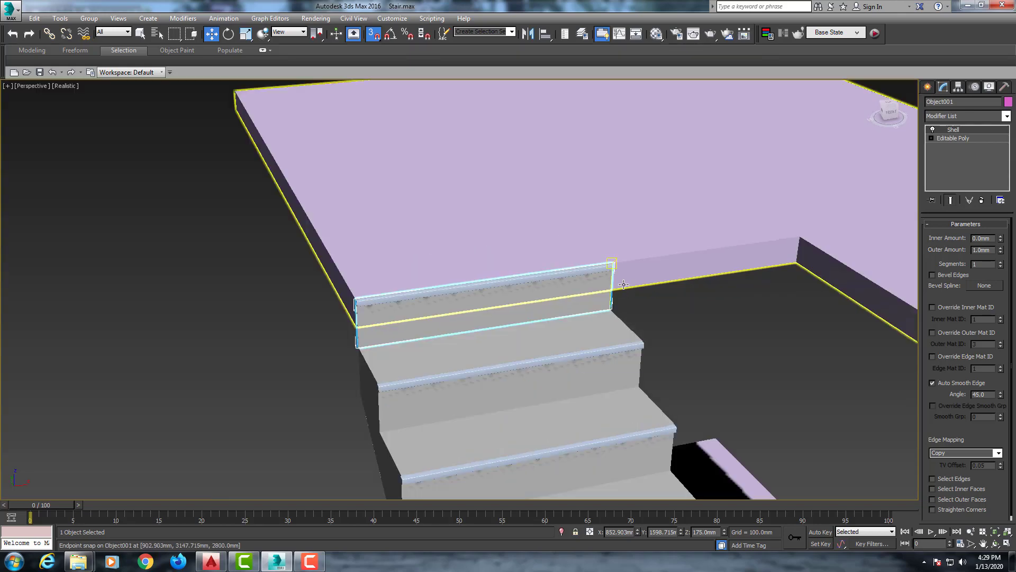
scroll(525, 294, "down", 3)
Step: Change the perspective viewport display from Realistic to Shaded and orbit around the stair
left_click(452, 200)
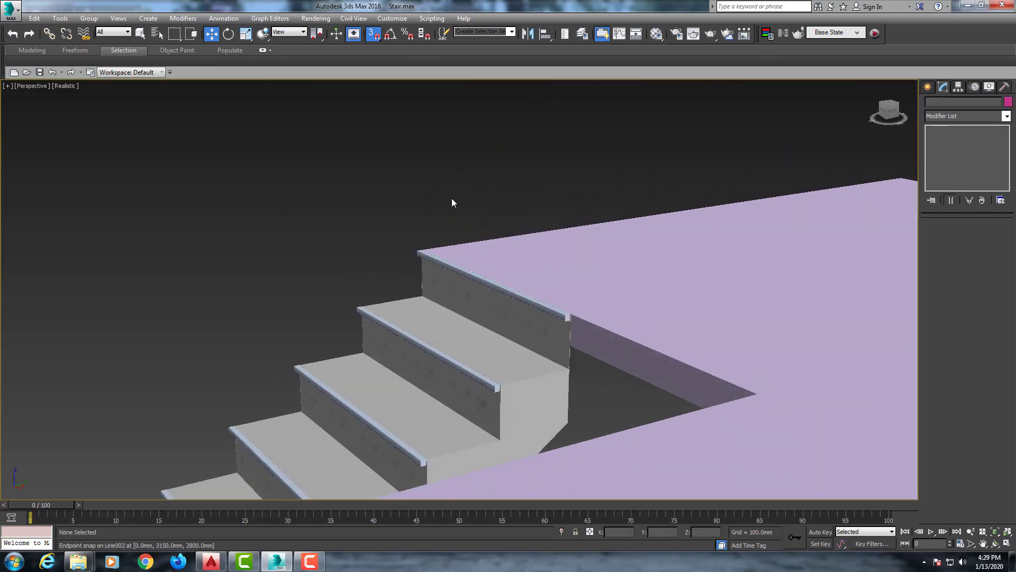
scroll(478, 260, "down", 5)
middle_click_drag(478, 260, 538, 271, "alt")
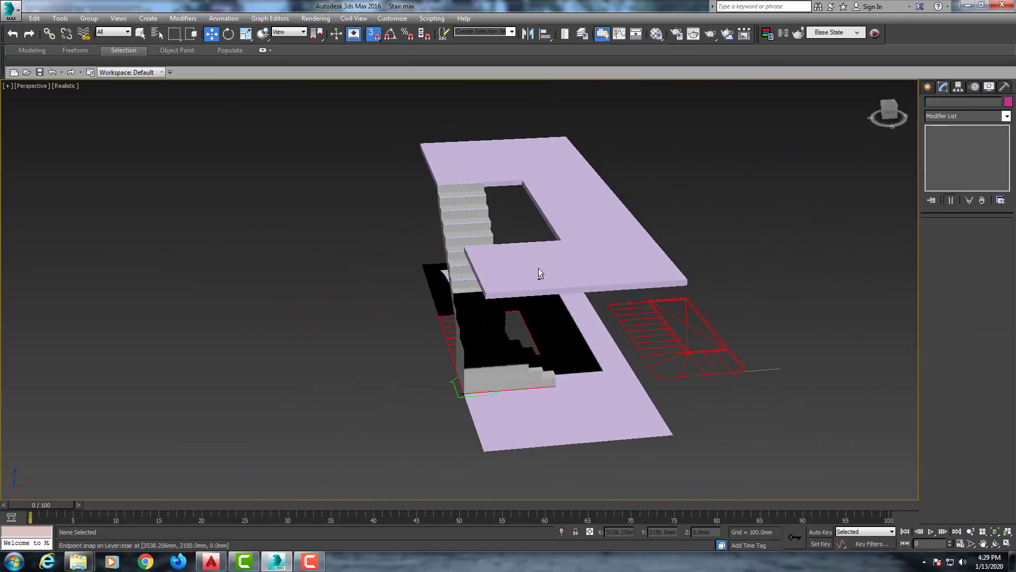
left_click(66, 86)
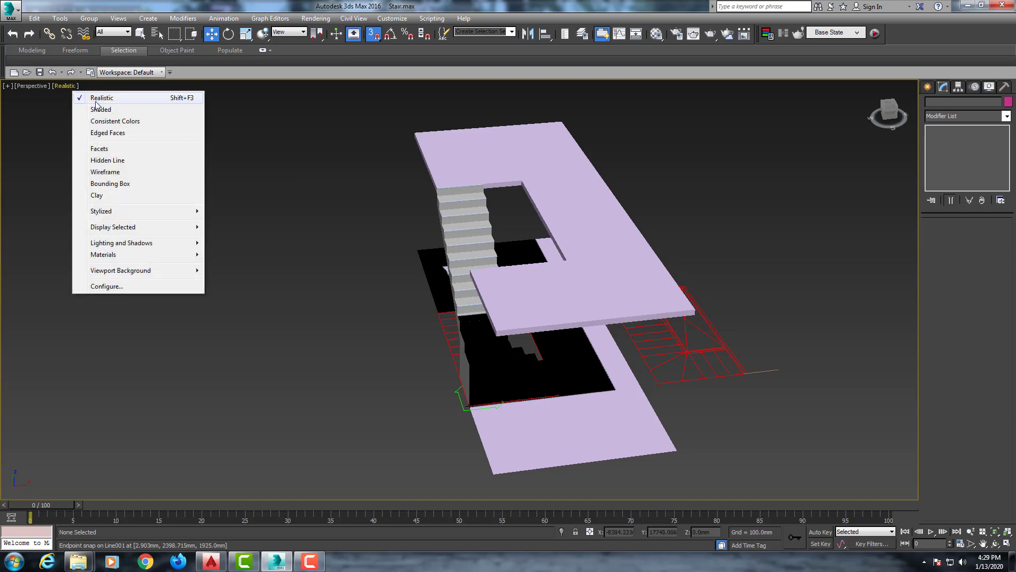
left_click(90, 108)
mouse_move(296, 214)
middle_mouse_down("alt")
mouse_move(471, 288)
mouse_move(591, 288)
mouse_move(483, 290)
mouse_move(466, 302)
middle_mouse_up("alt")
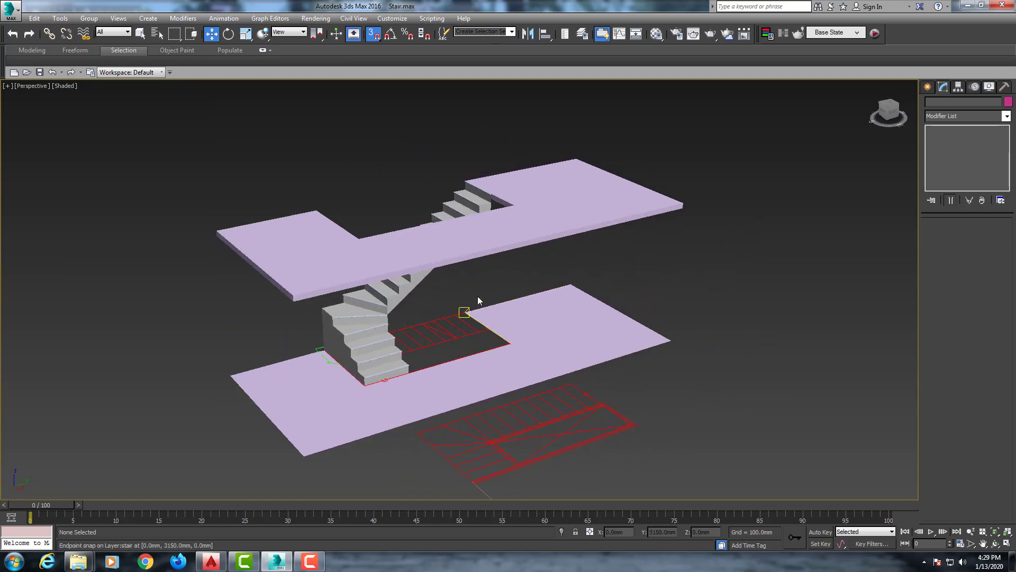
middle_click_drag(521, 318, 535, 304, "alt")
scroll(553, 286, "up", 5)
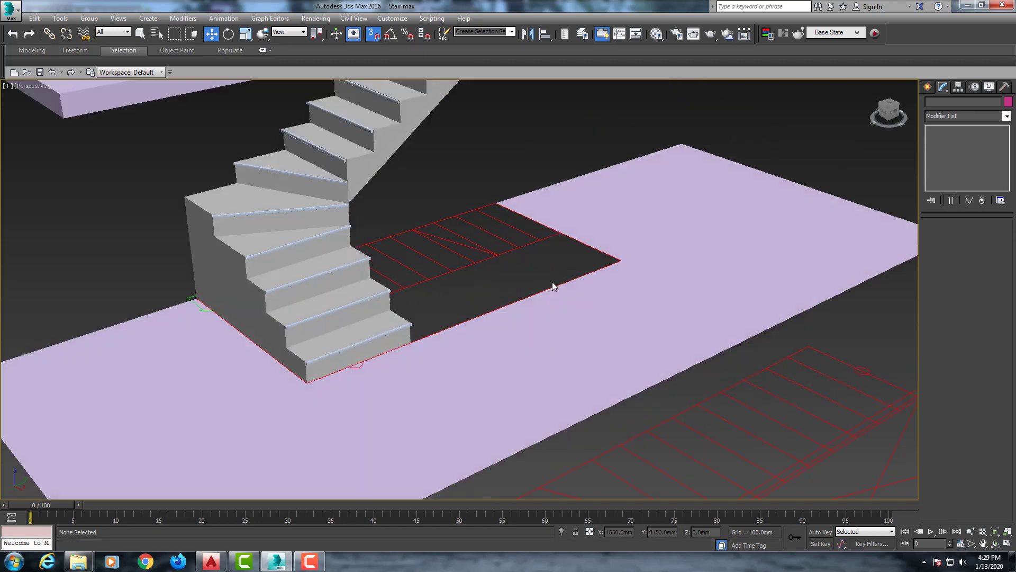
scroll(614, 233, "up", 2)
Step: Bridge the two opposite edges of the Line003 slab opening to close the gap
left_click(614, 233)
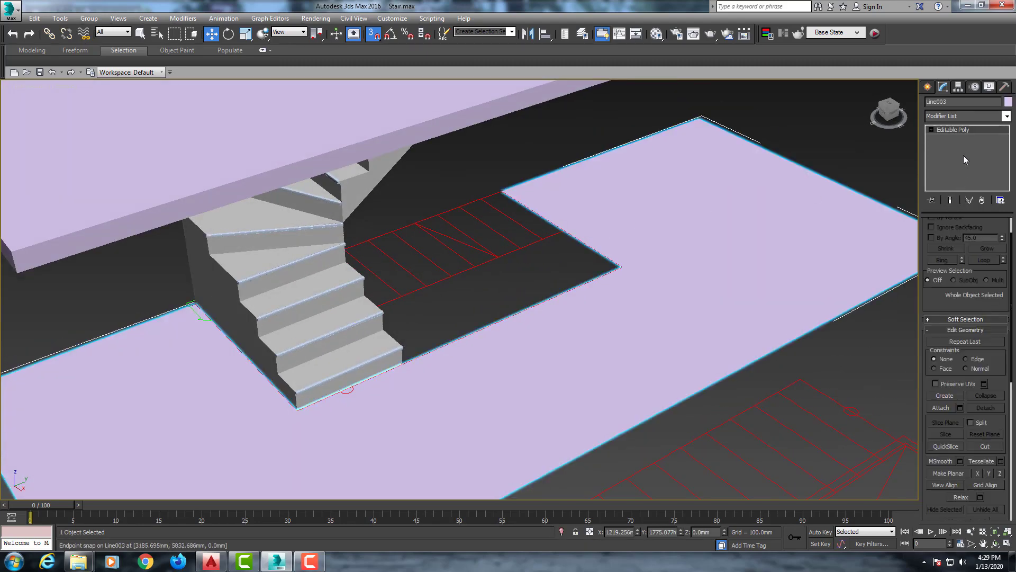
left_click(933, 133)
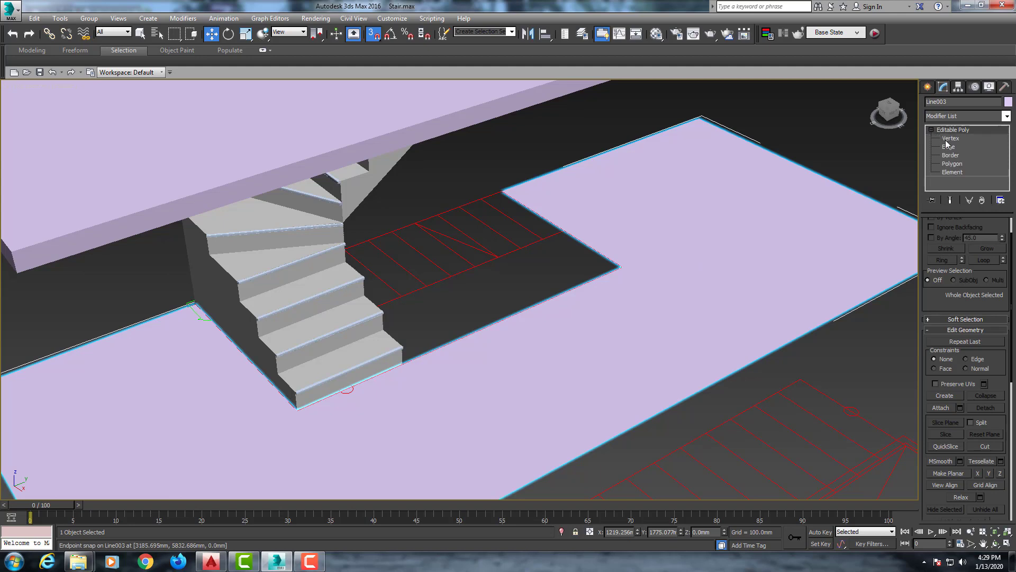
left_click(571, 235)
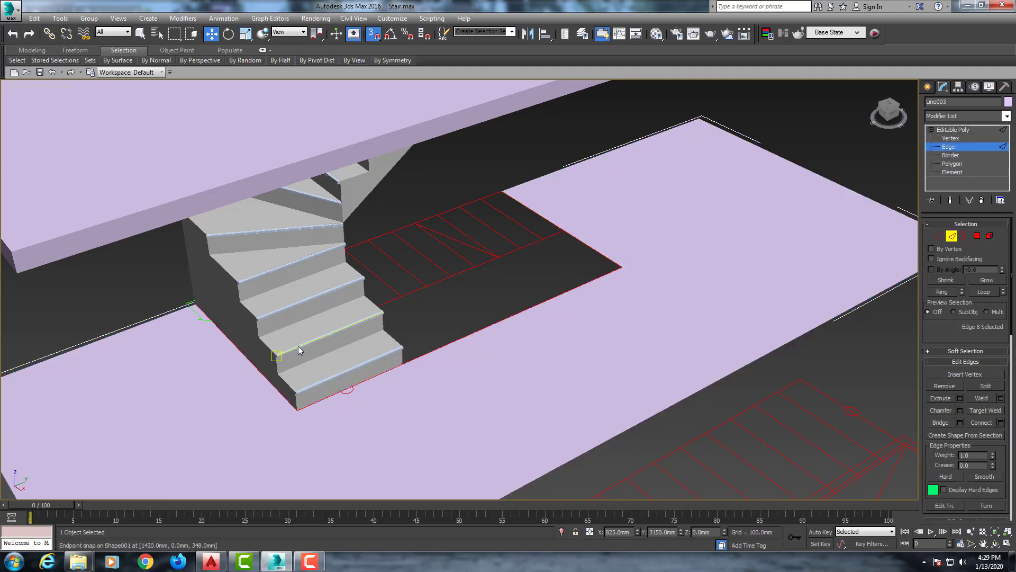
left_click(249, 355)
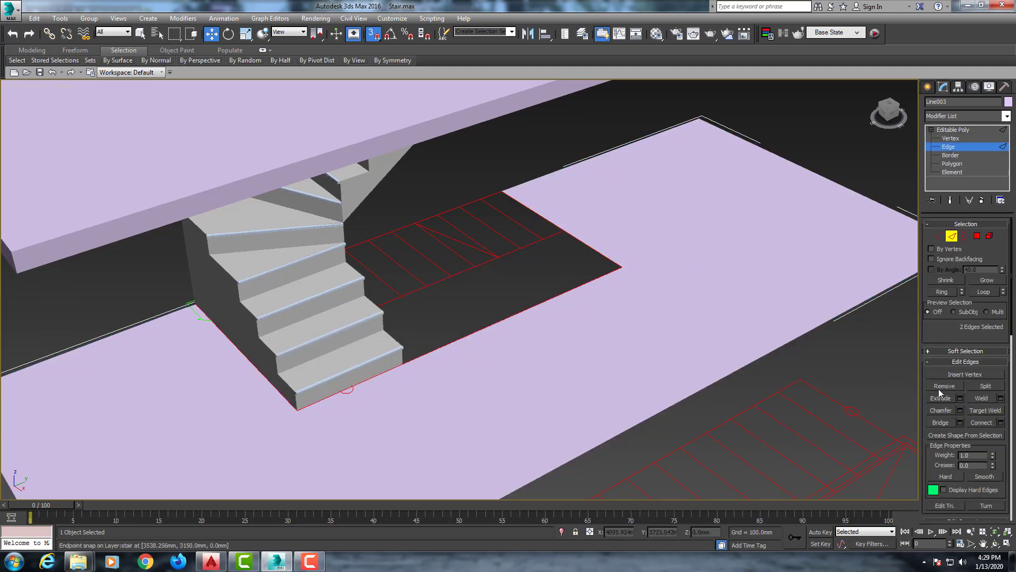
left_click(936, 422)
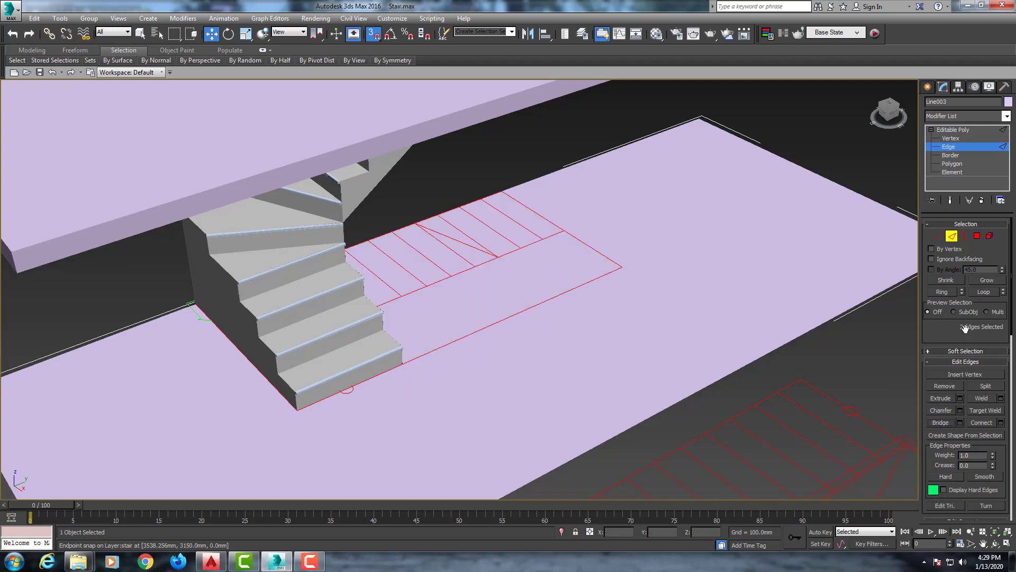
left_click(952, 236)
scroll(568, 273, "down", 5)
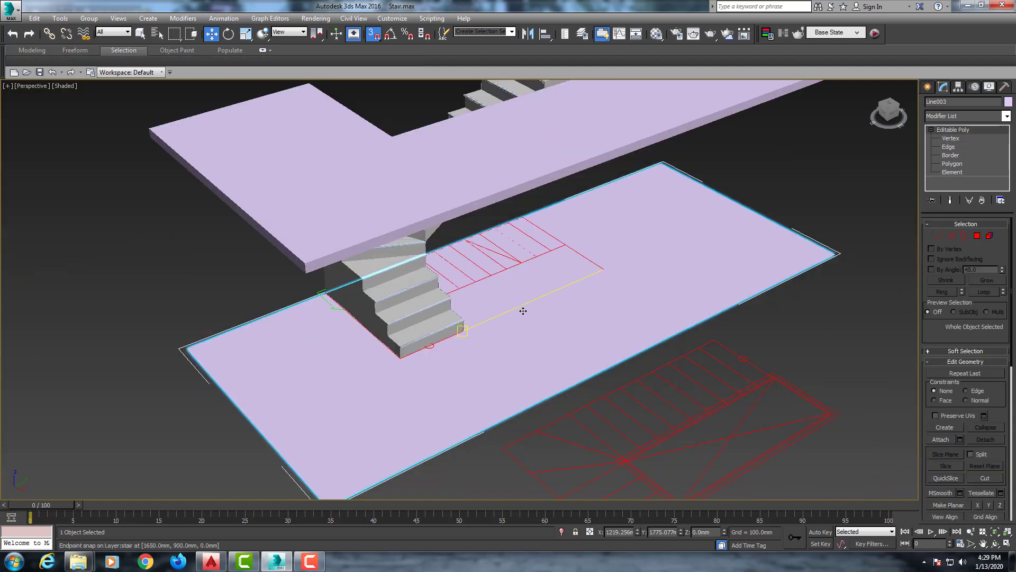
mouse_move(523, 311)
middle_mouse_down("alt")
mouse_move(602, 293)
mouse_move(486, 329)
middle_mouse_up("alt")
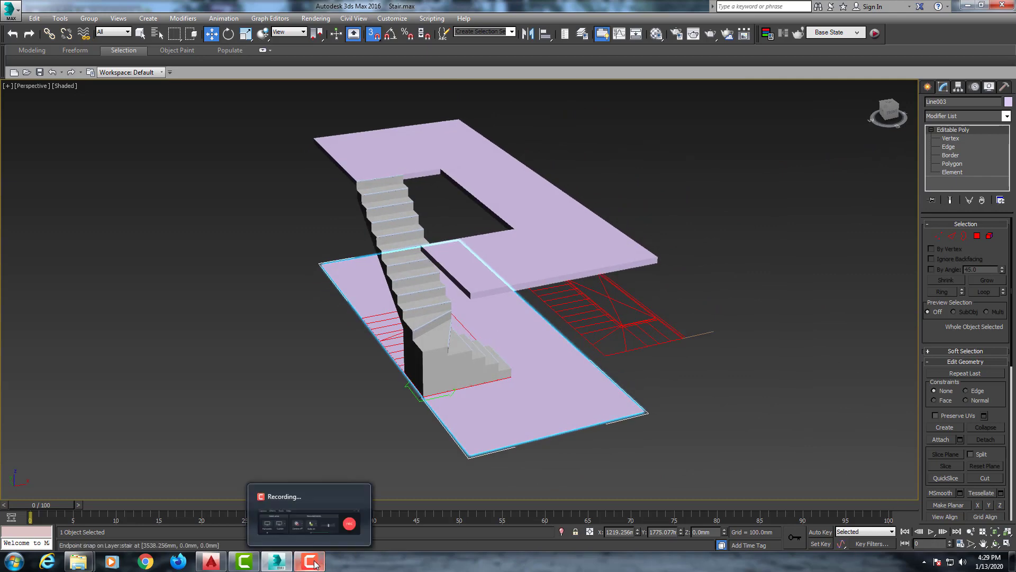
mouse_move(483, 390)
middle_mouse_down("alt")
mouse_move(392, 396)
mouse_move(472, 397)
mouse_move(510, 359)
mouse_move(502, 382)
middle_mouse_up("alt")
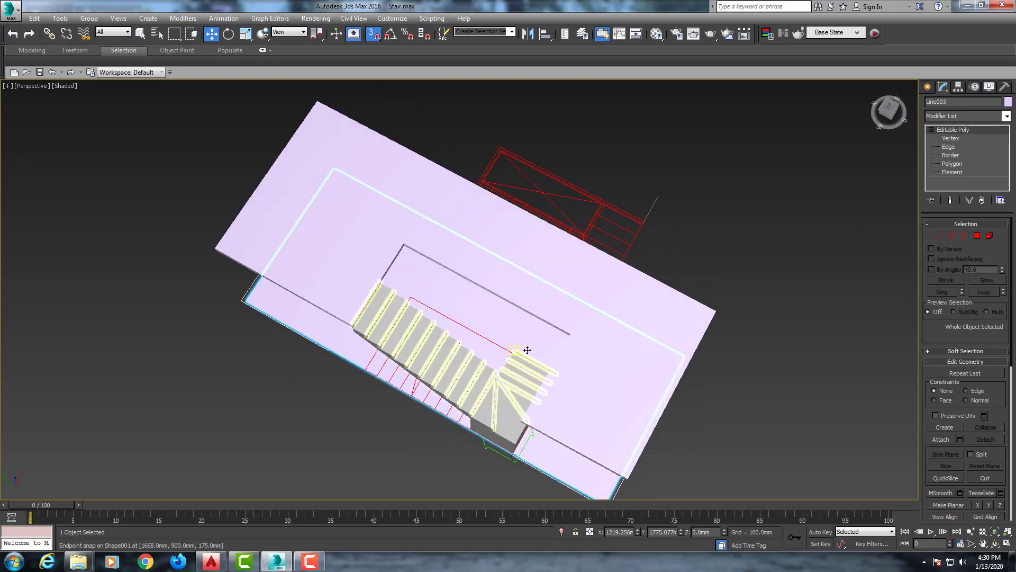